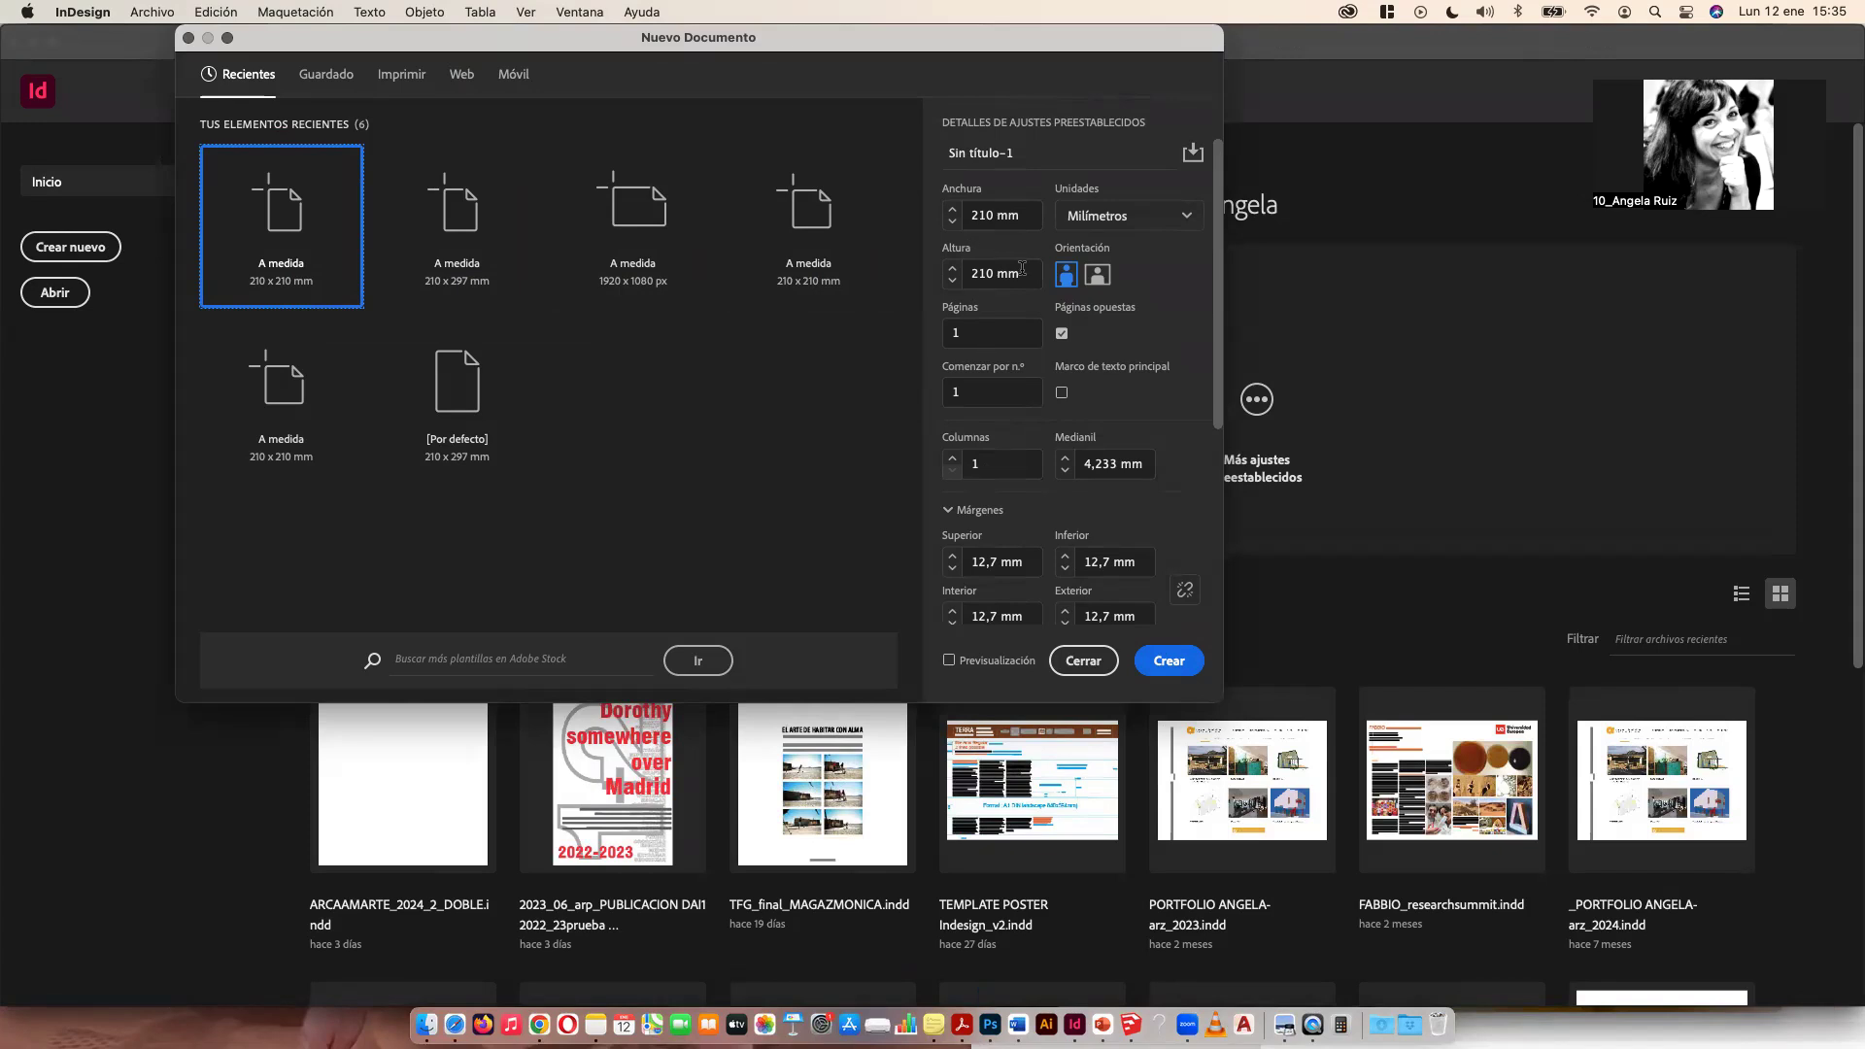
Step: Create a new 210 × 210 mm document in millimetres with facing pages
click(1127, 215)
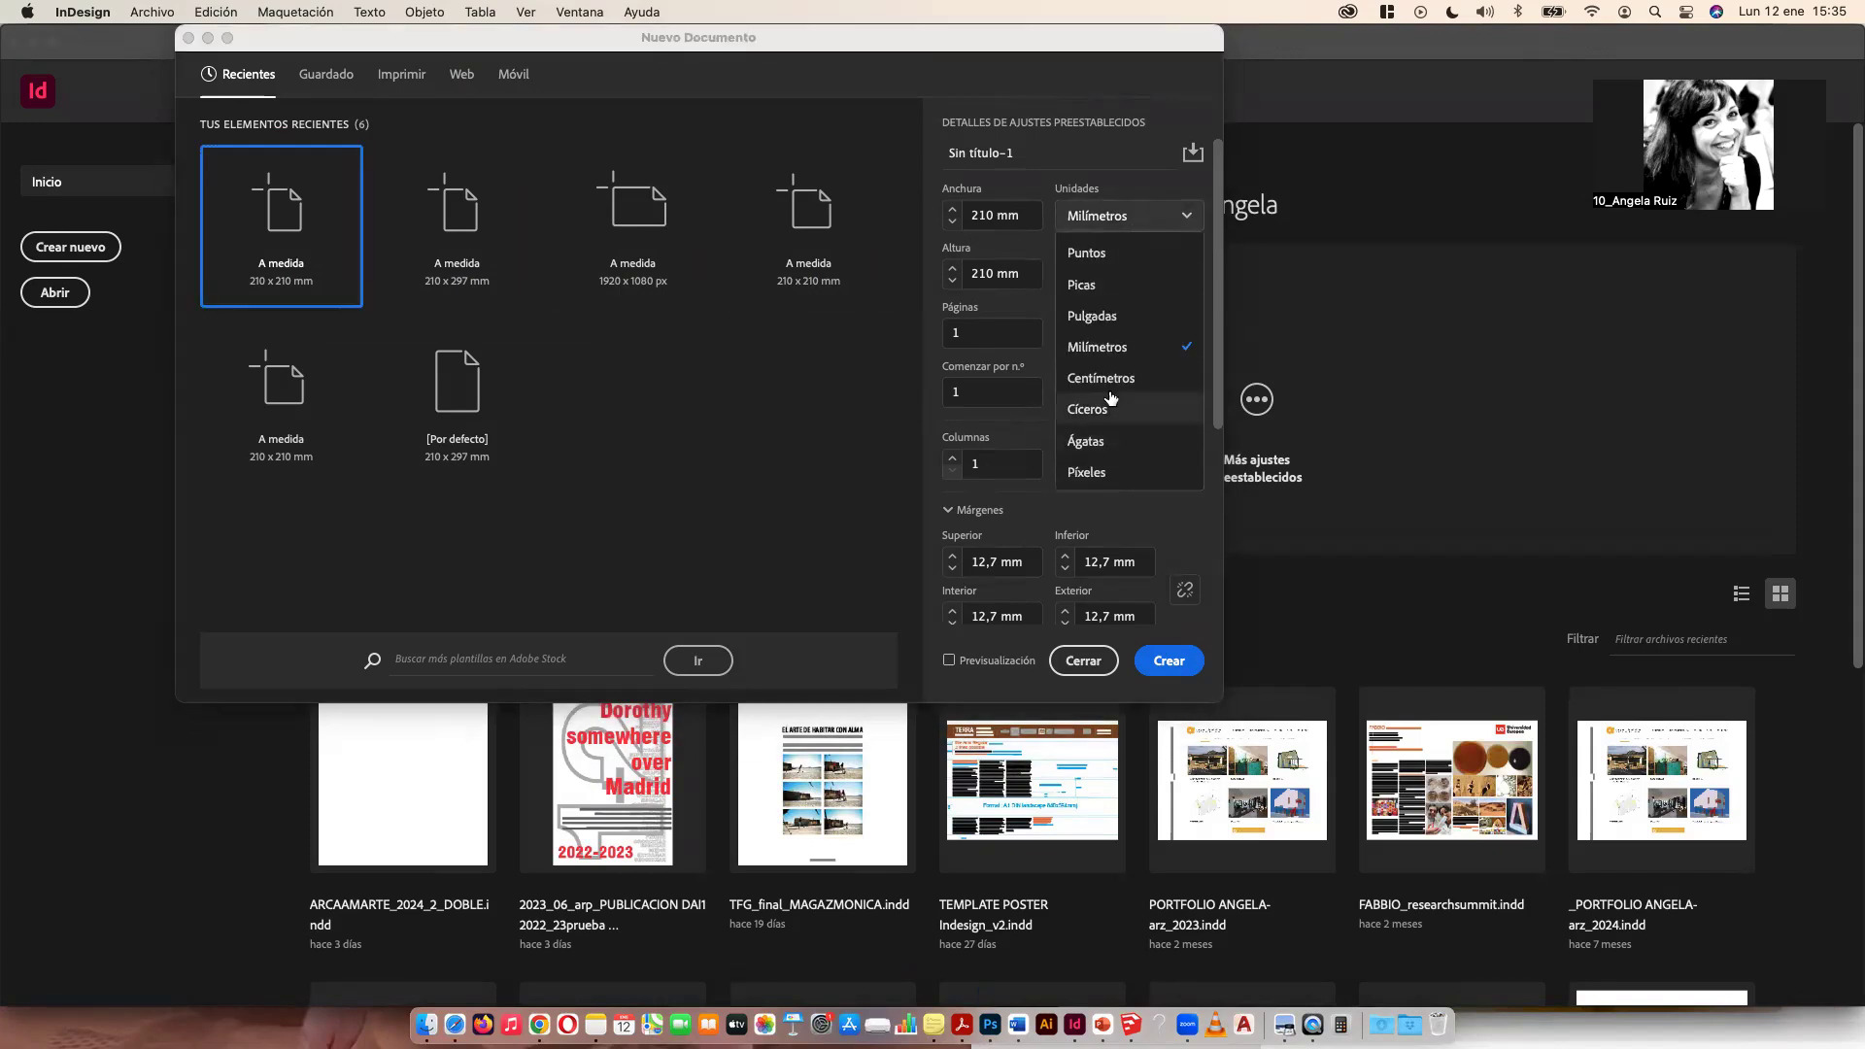
click(1017, 422)
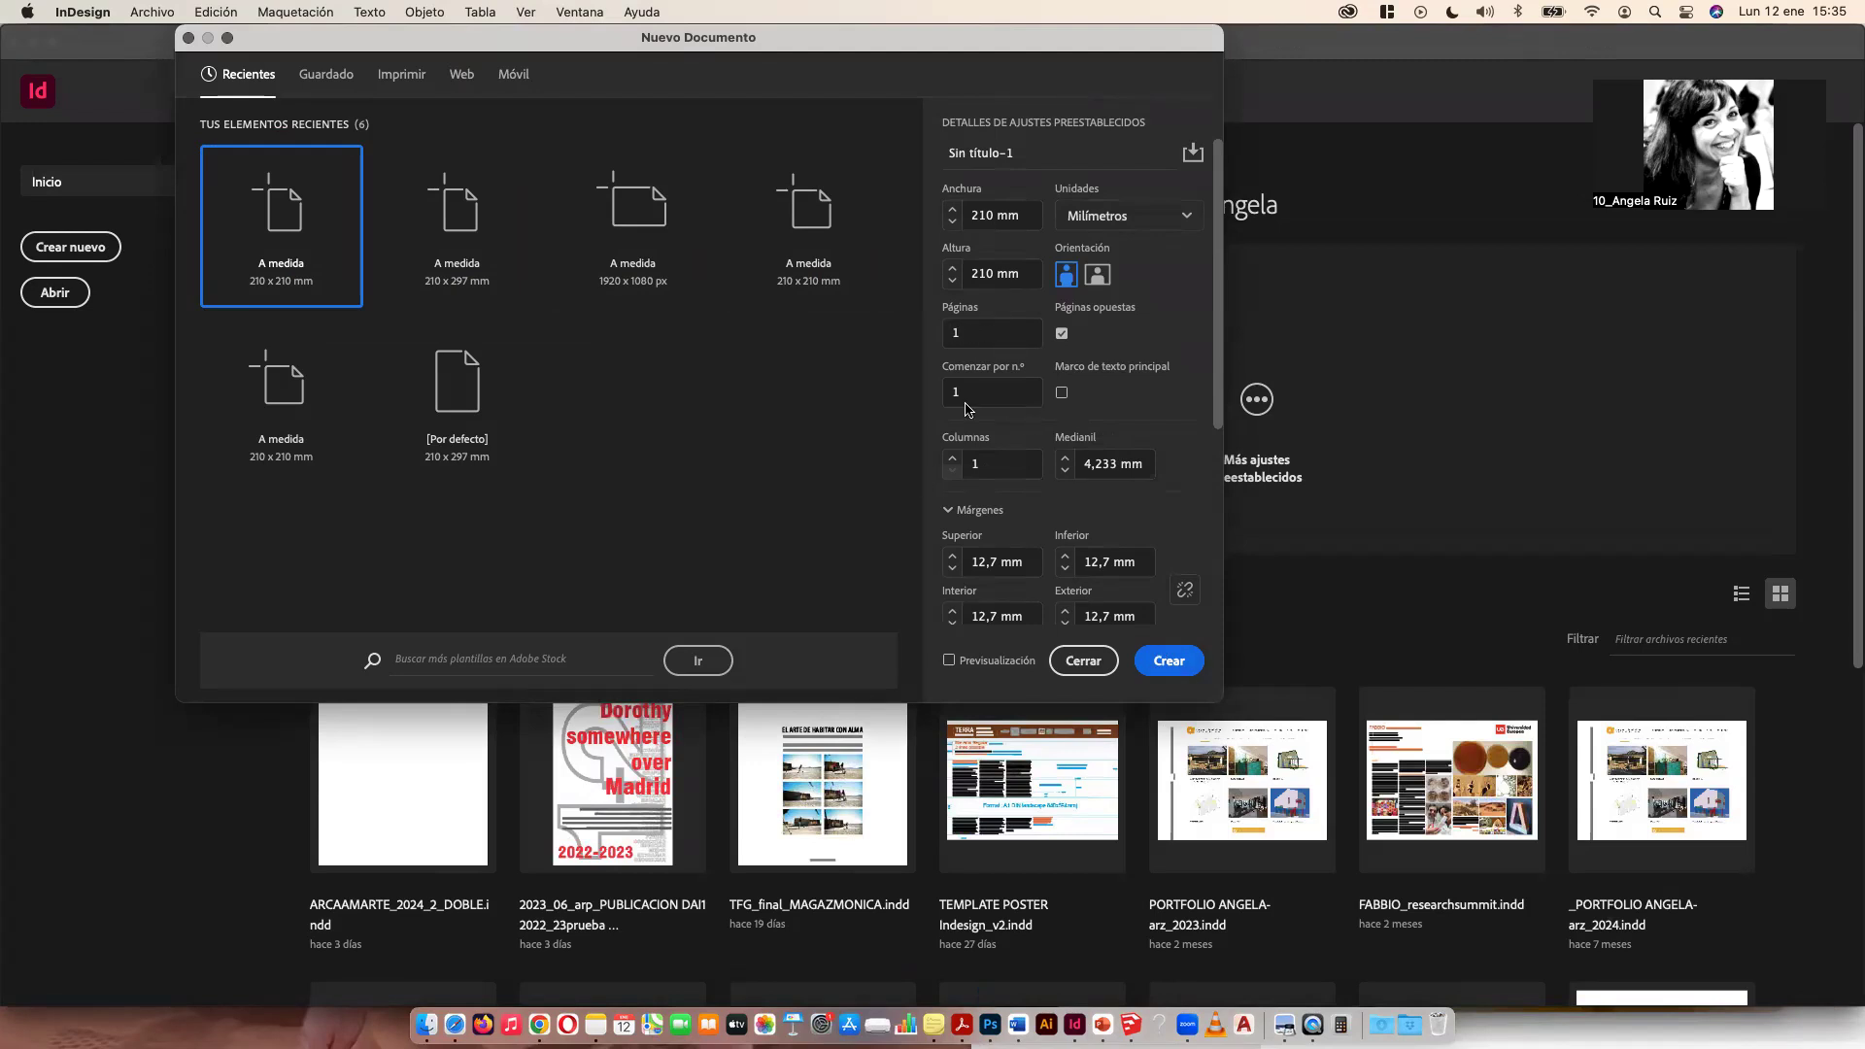
scroll(1073, 545, down, 5)
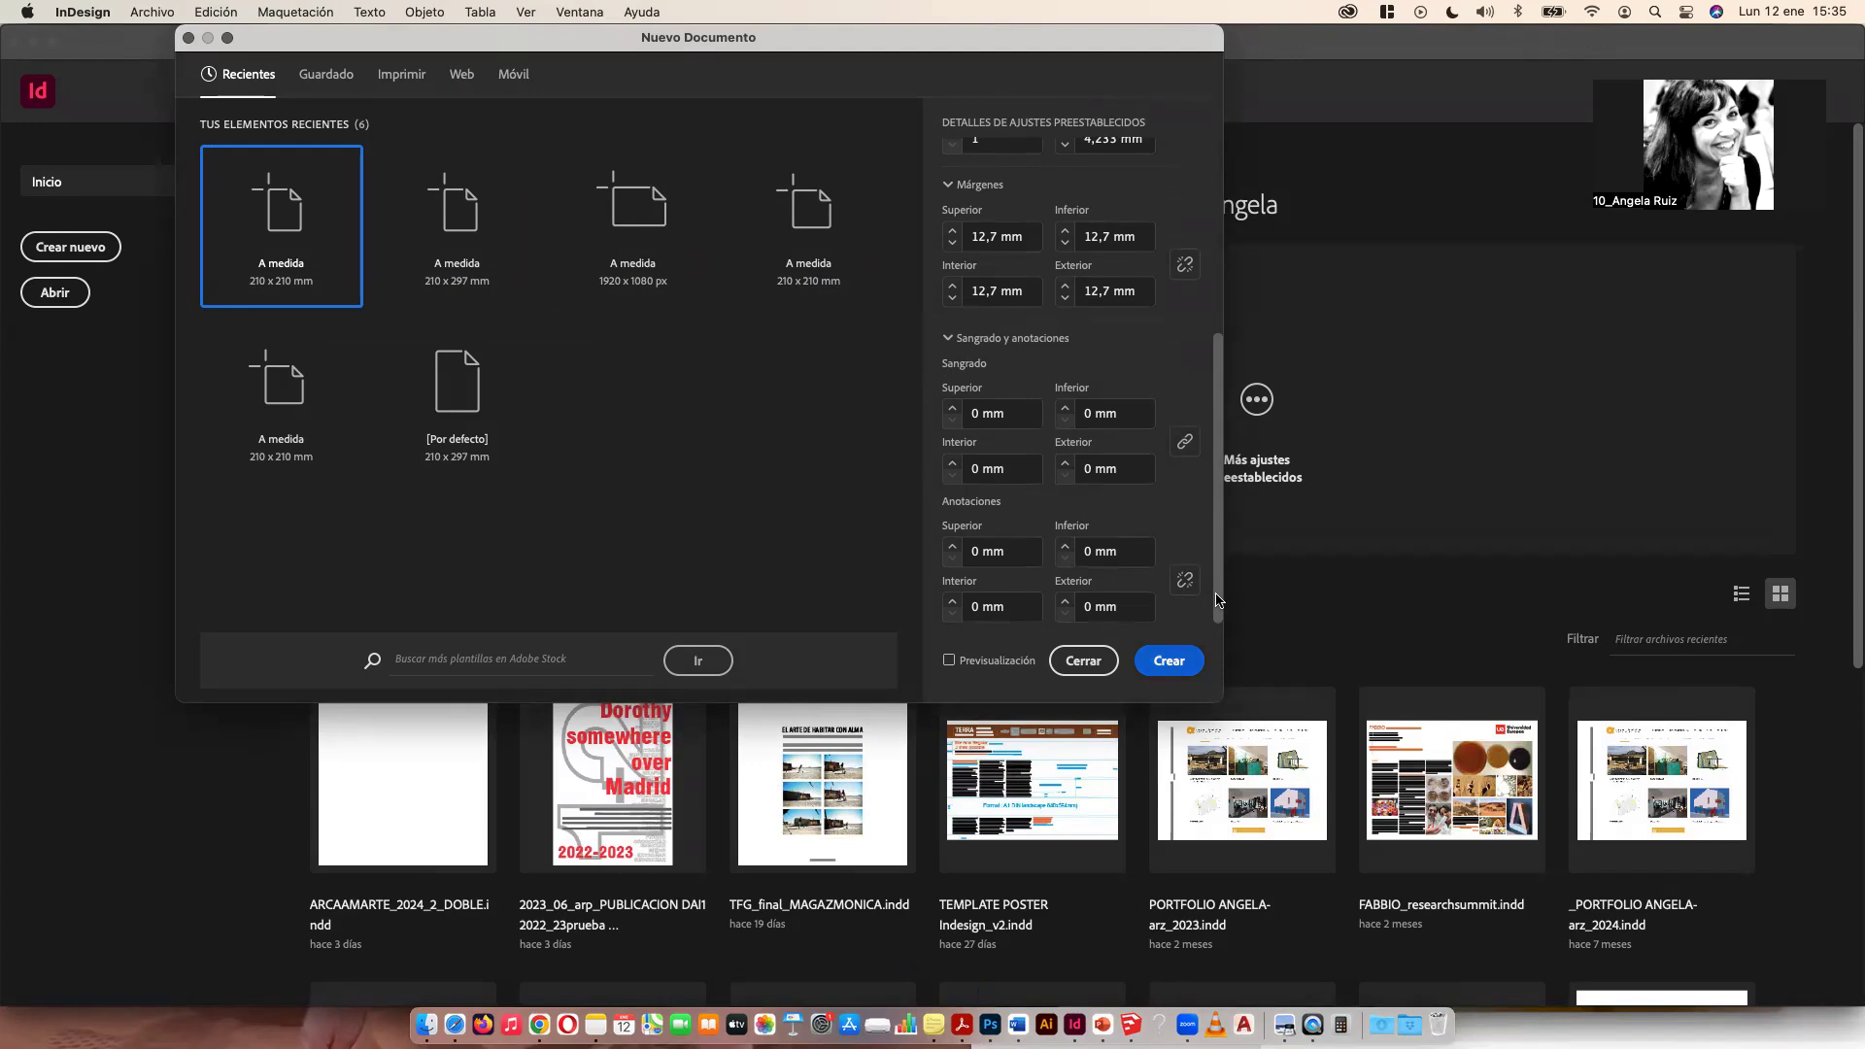
key(Return)
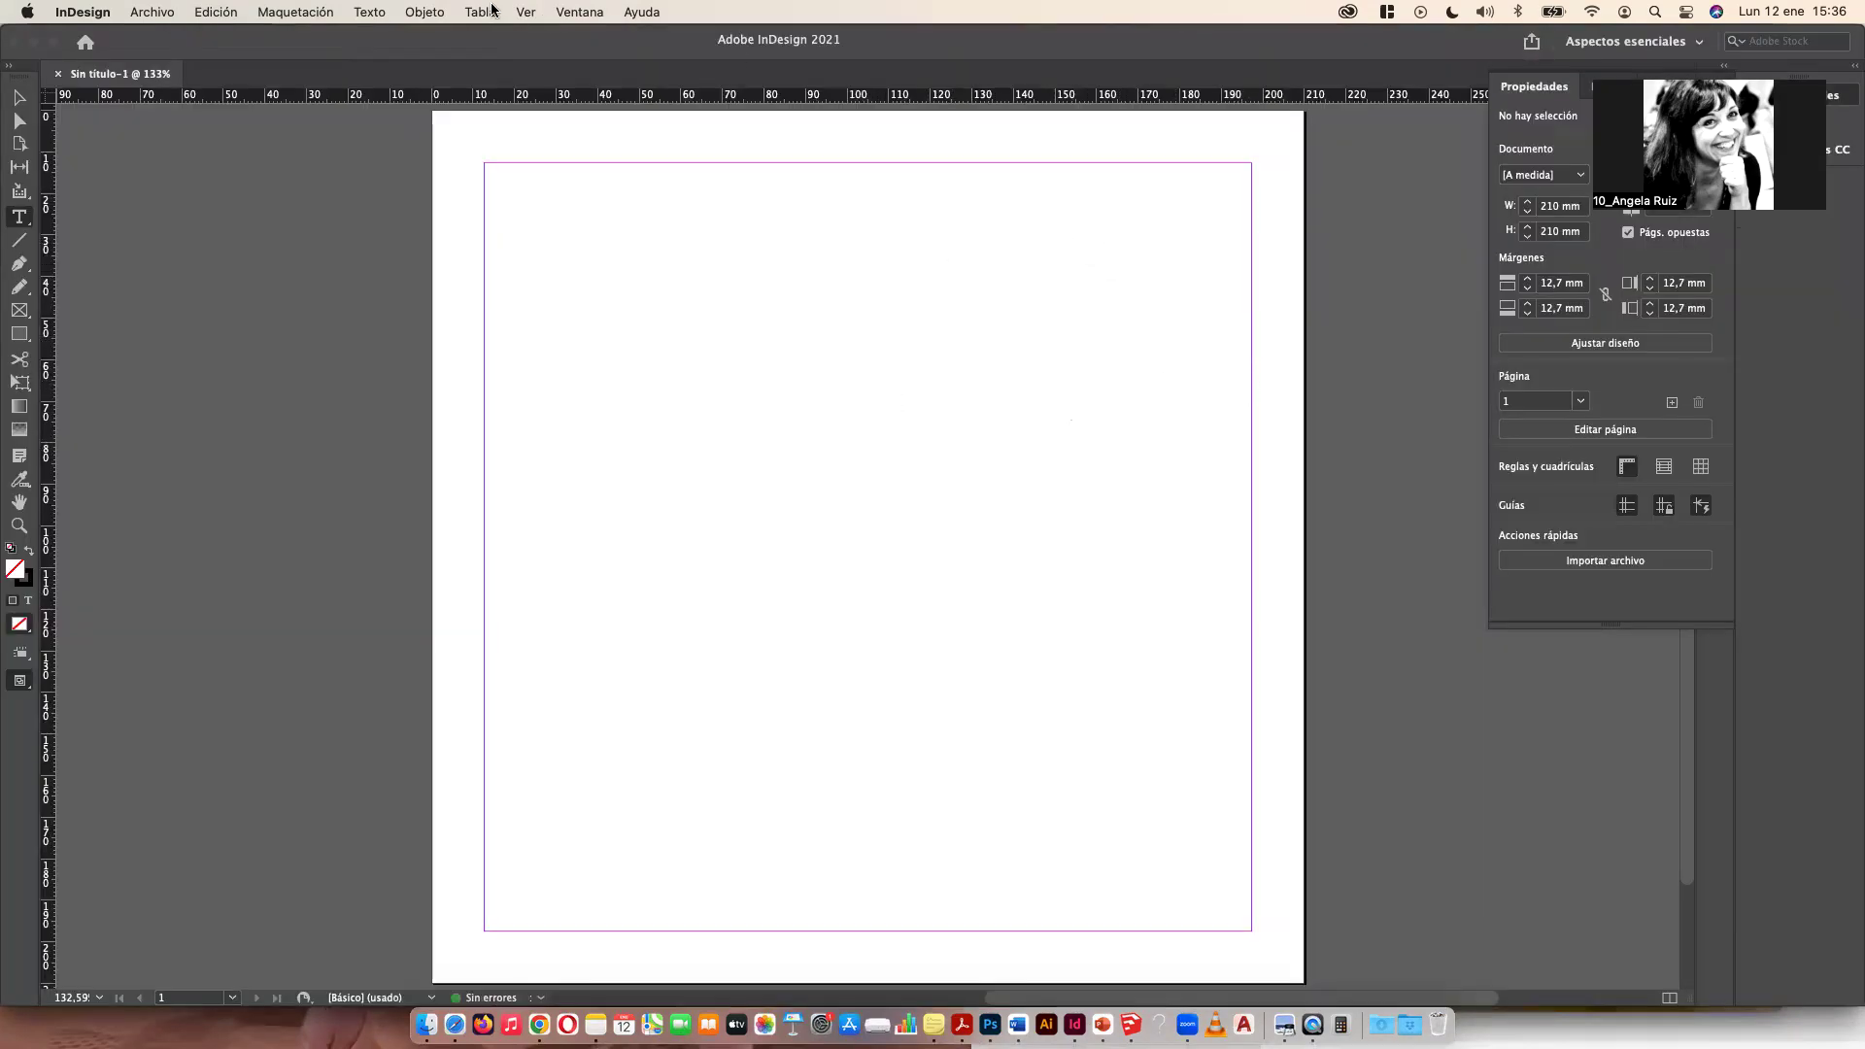
Step: Open the Layers panel and add two new layers
click(574, 12)
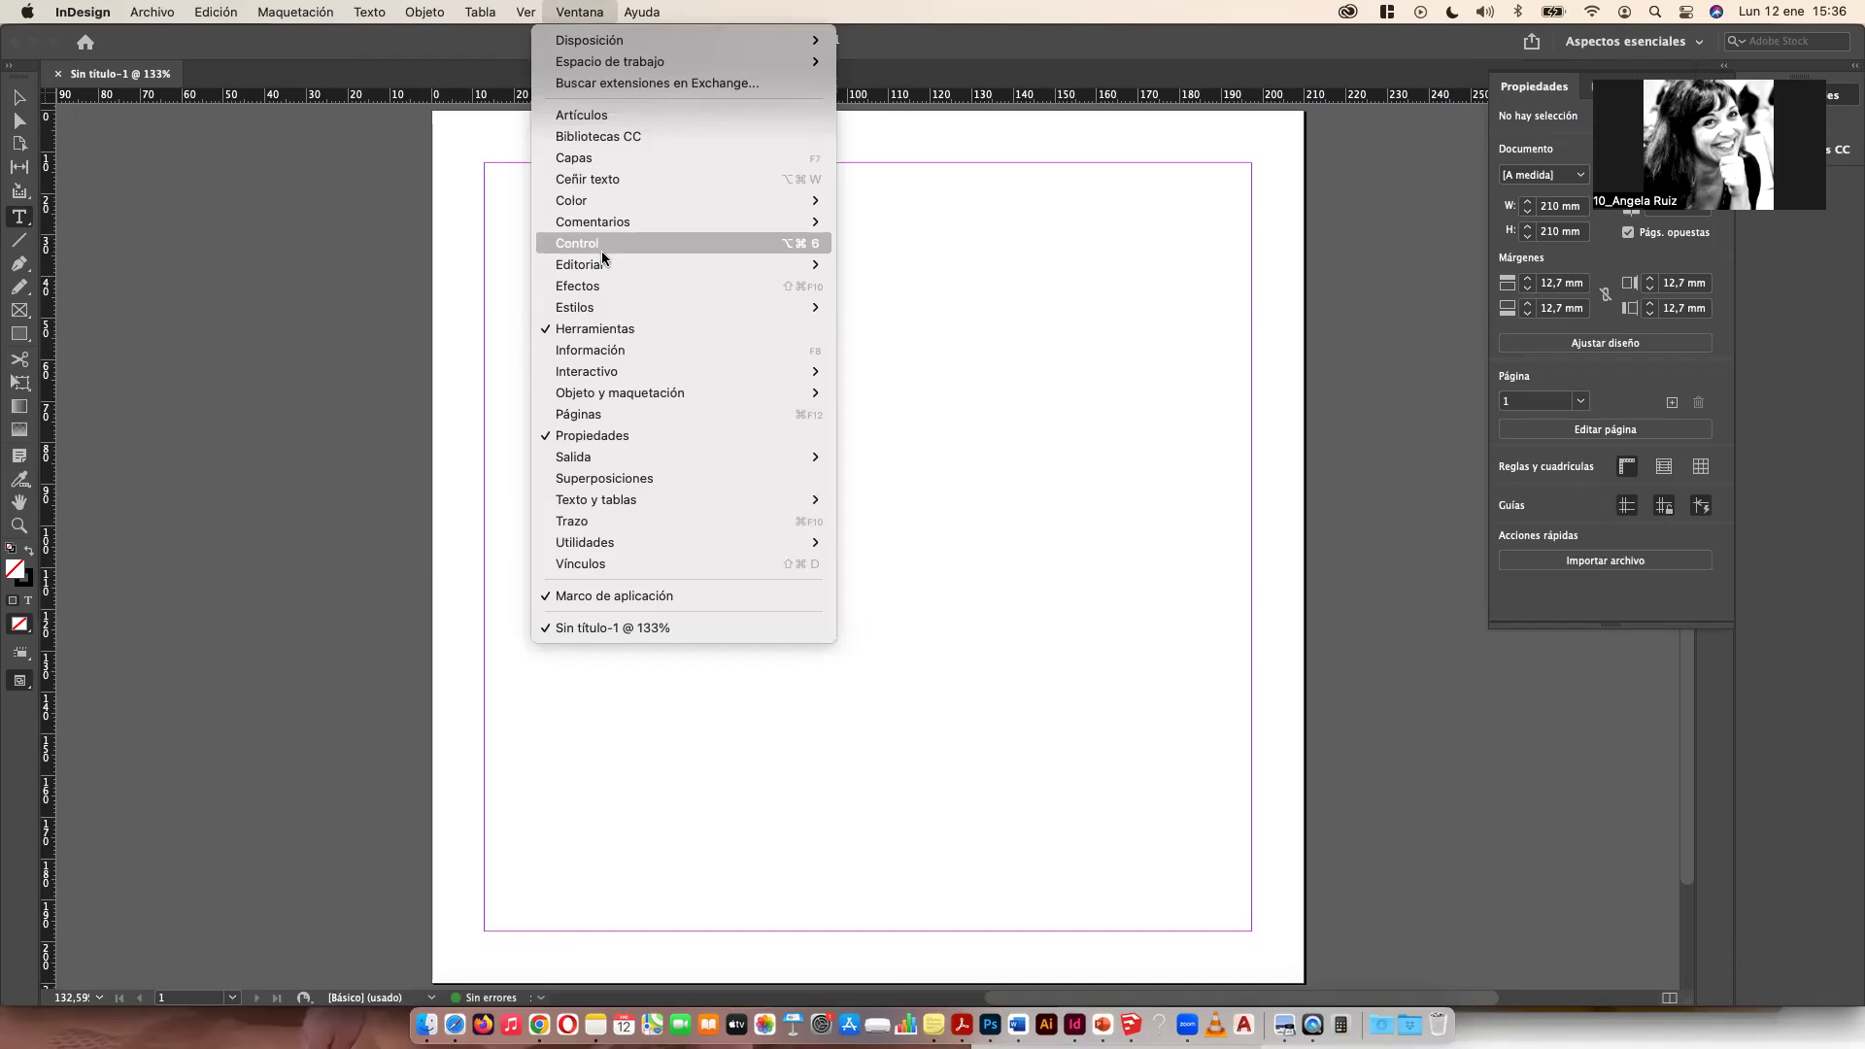
click(596, 163)
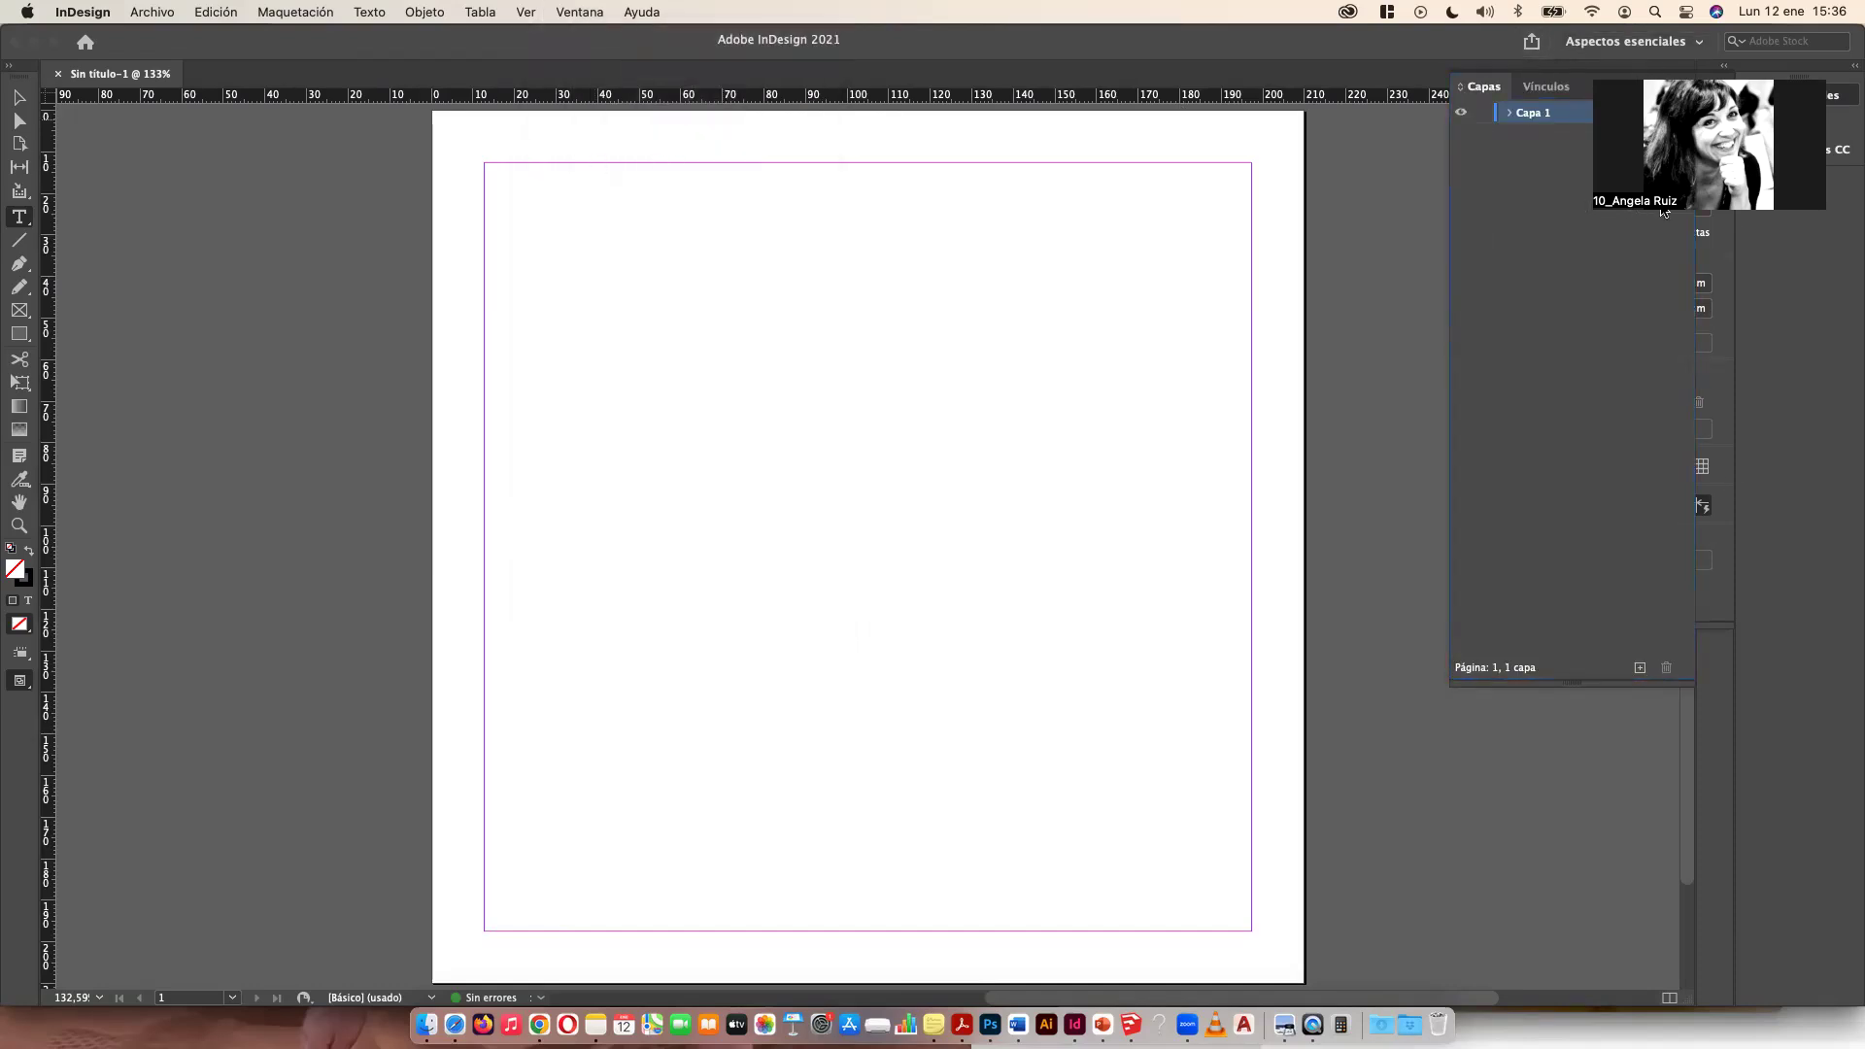
click(1639, 668)
click(1639, 668)
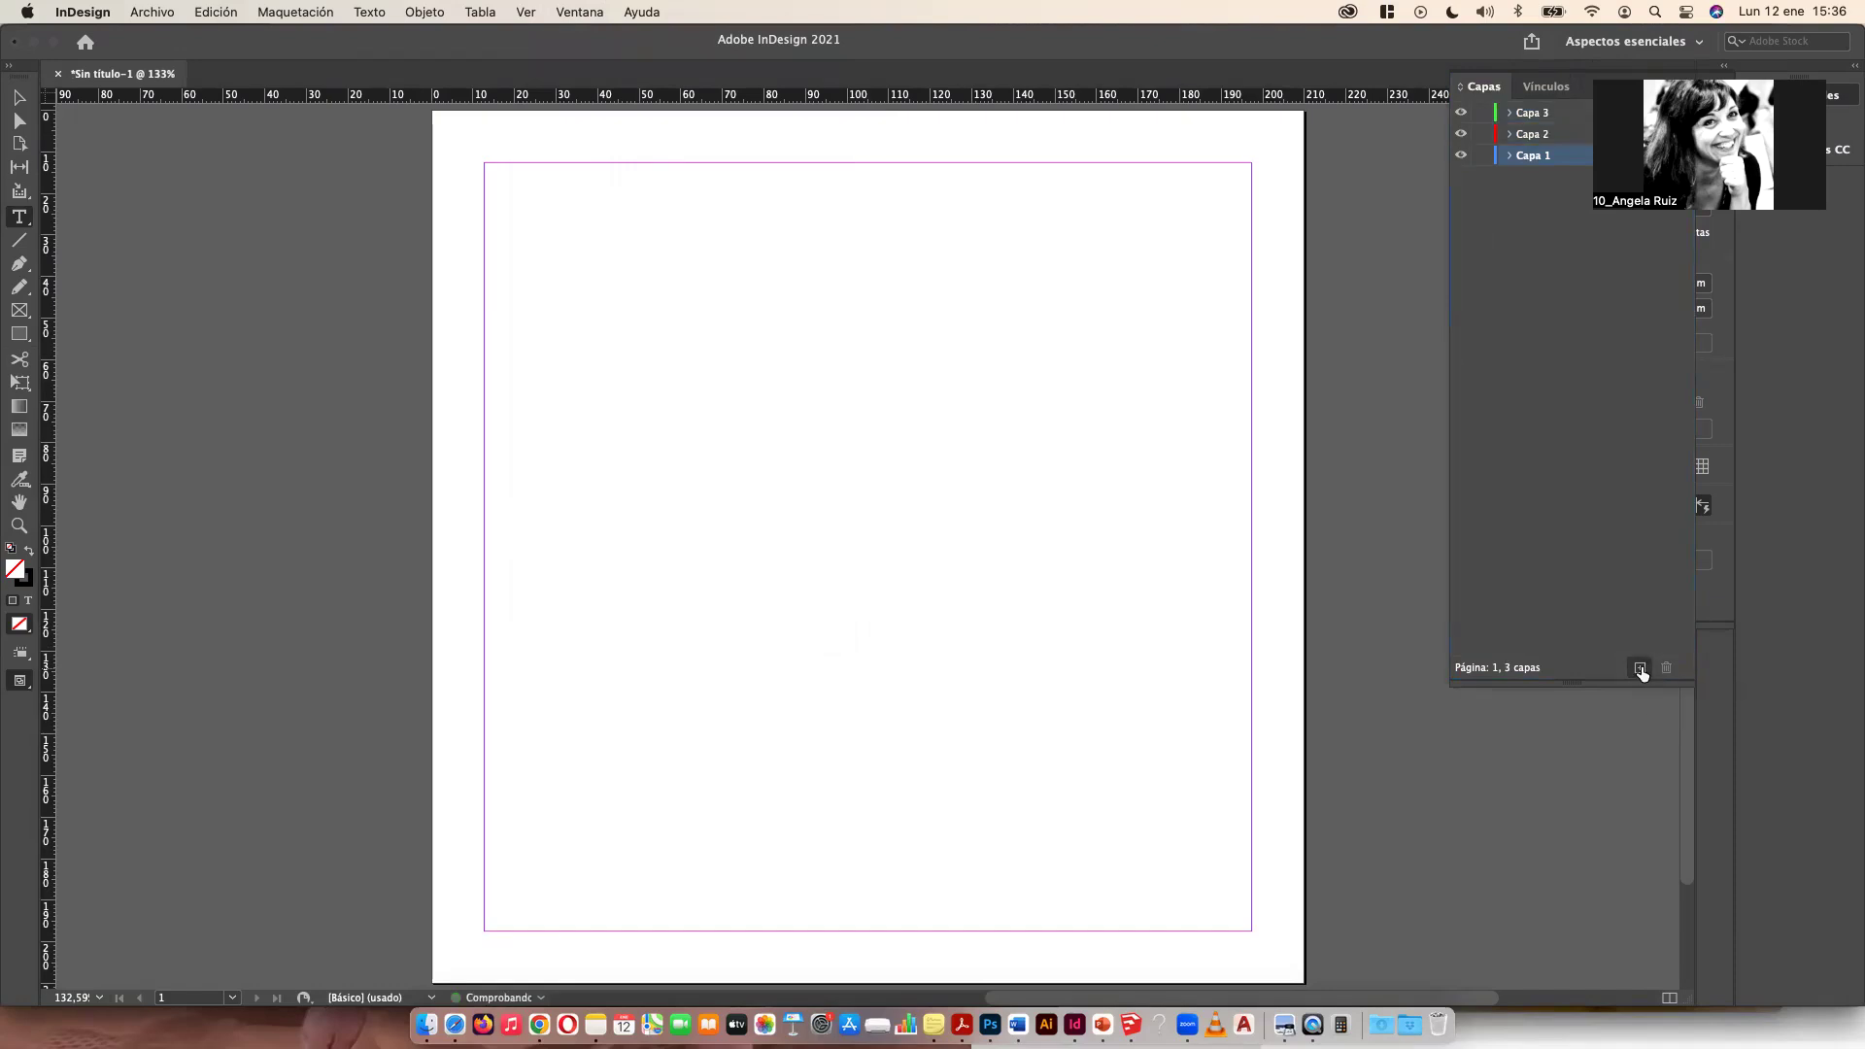
Step: Draw a large rectangle in the upper-left area of the page and fill it with green
click(19, 334)
drag(518, 330, 1005, 746)
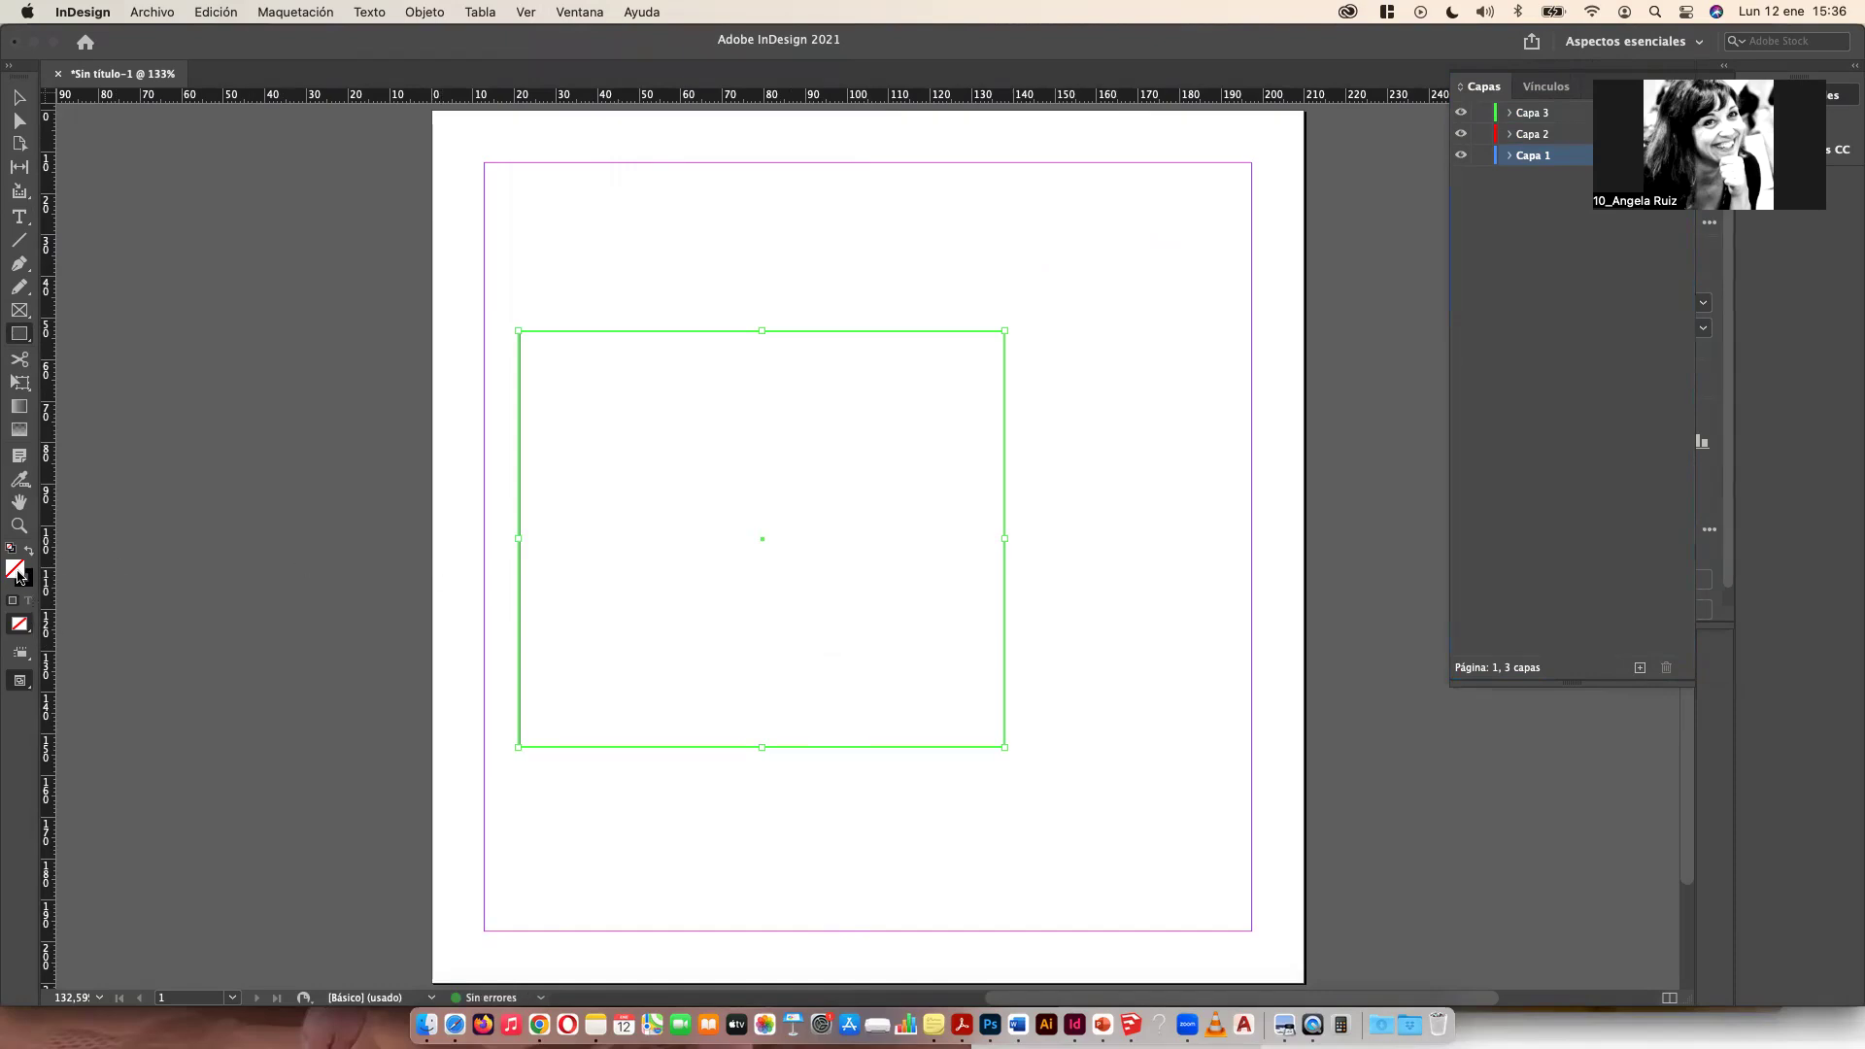
double_click(18, 575)
click(783, 470)
click(1107, 401)
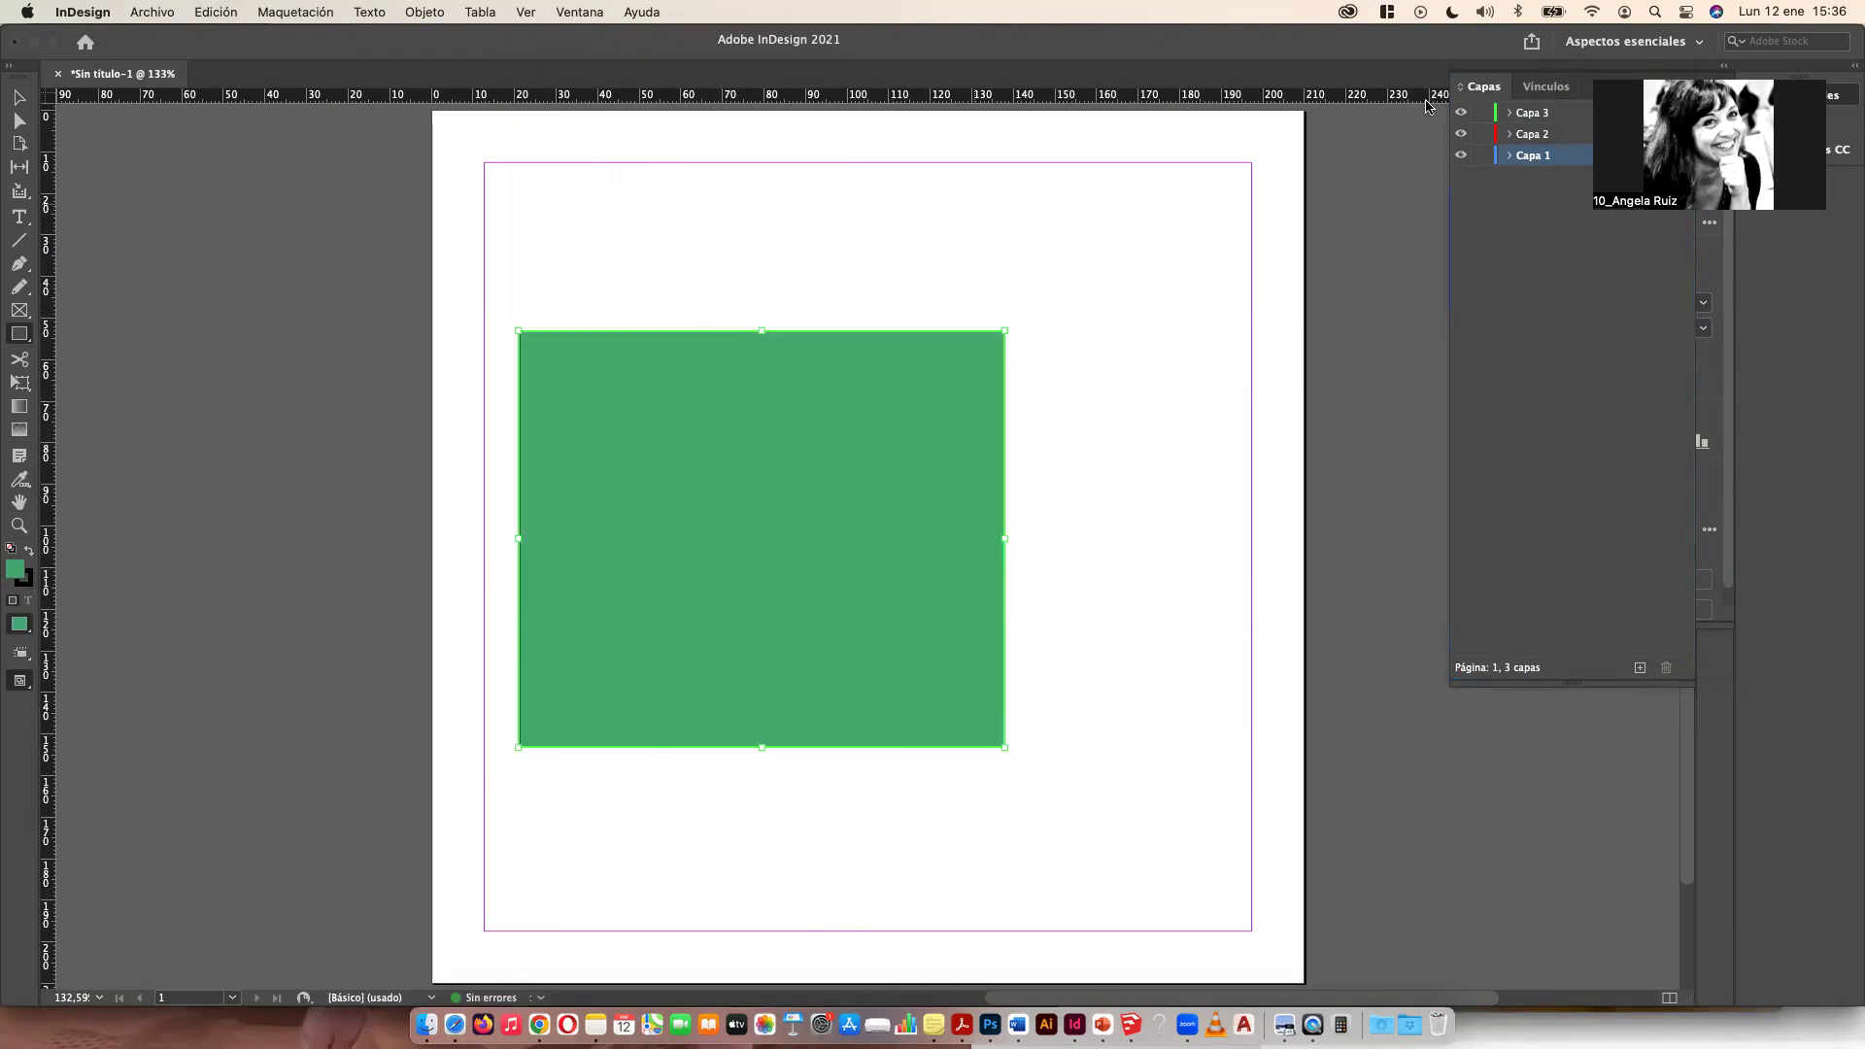
Step: Hide layers Capa 1 and Capa 3, then show them again
click(1462, 157)
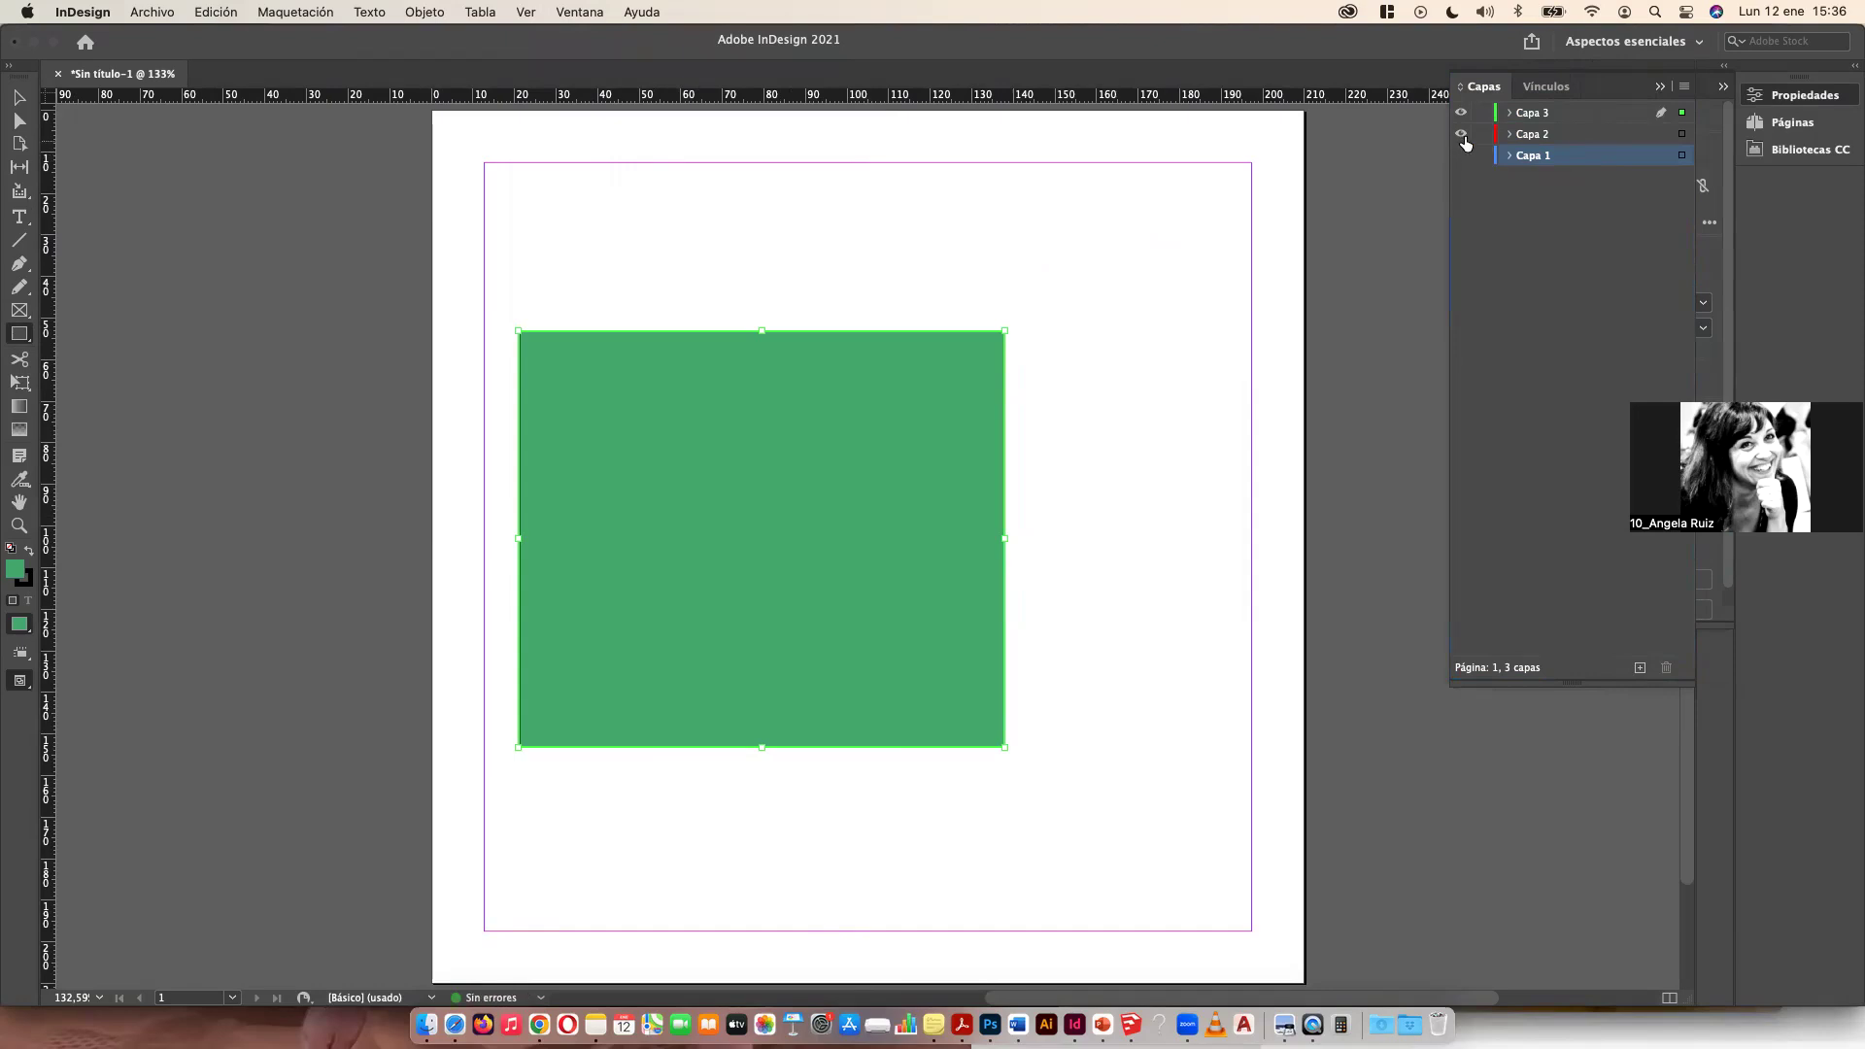
click(1462, 114)
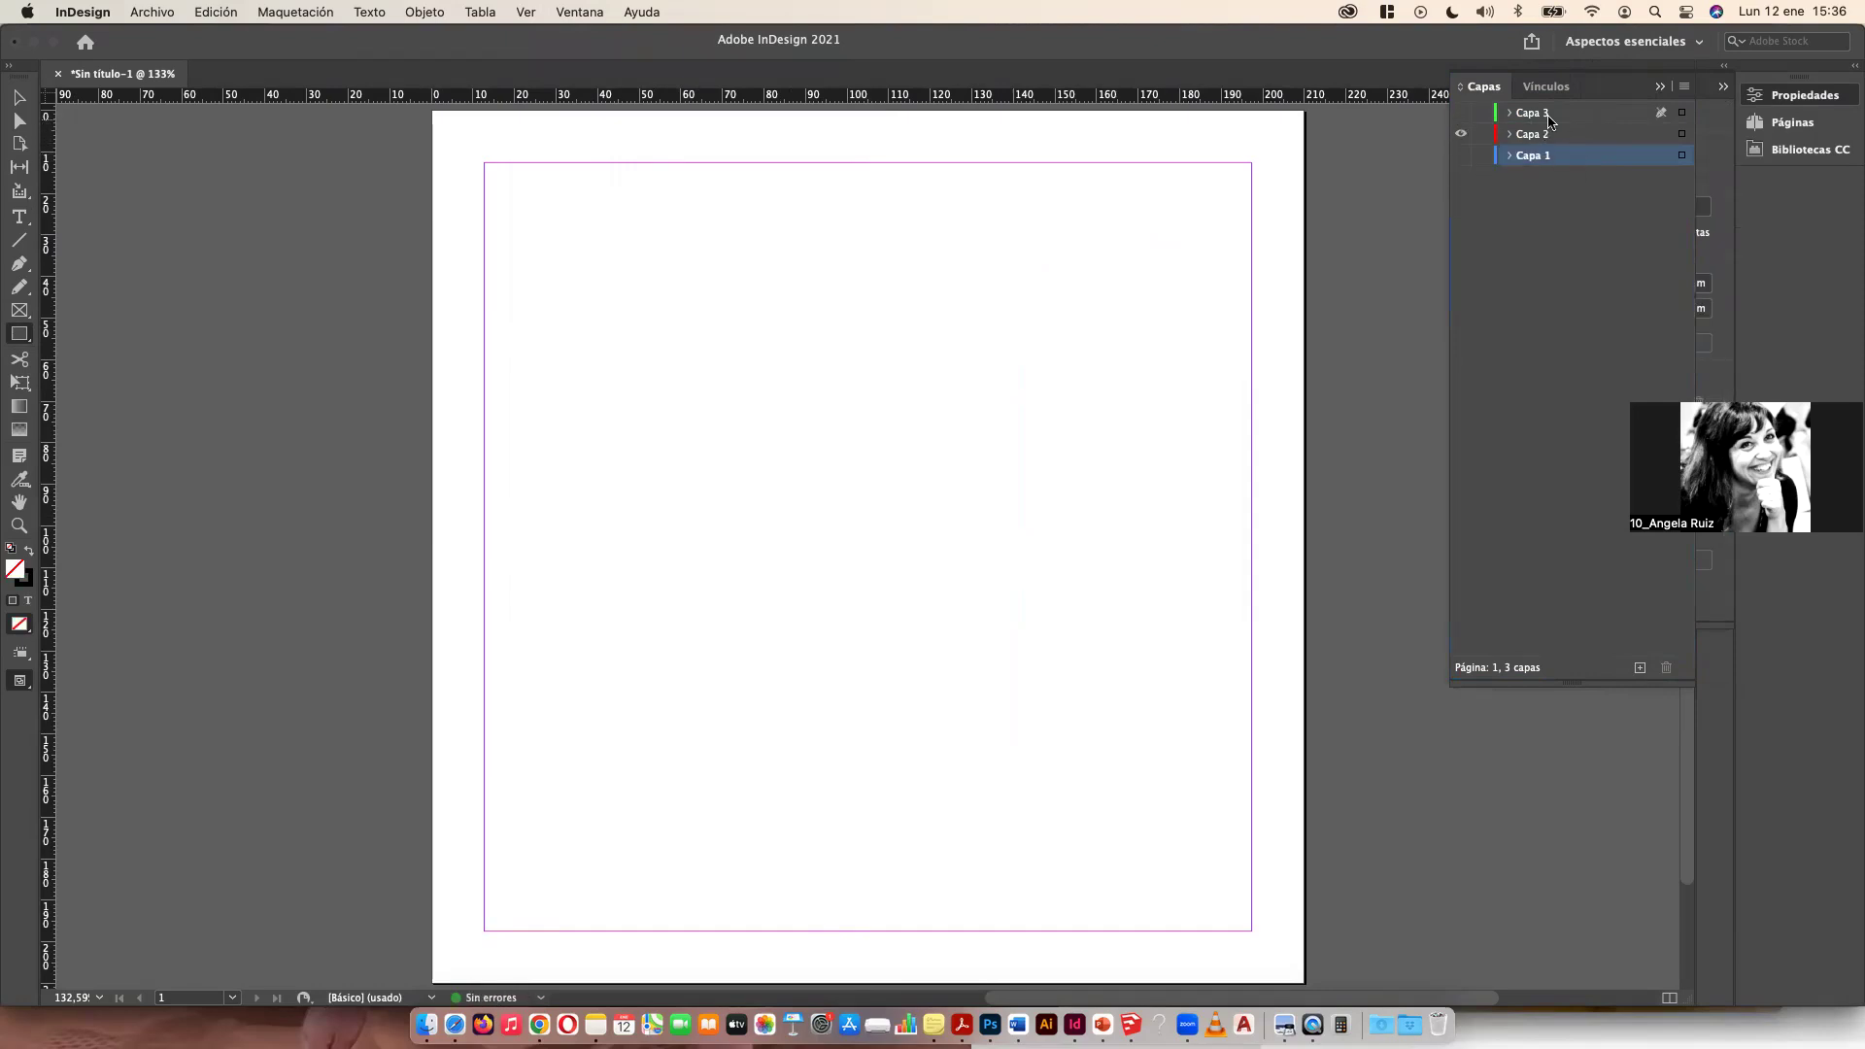
click(1472, 156)
click(1462, 113)
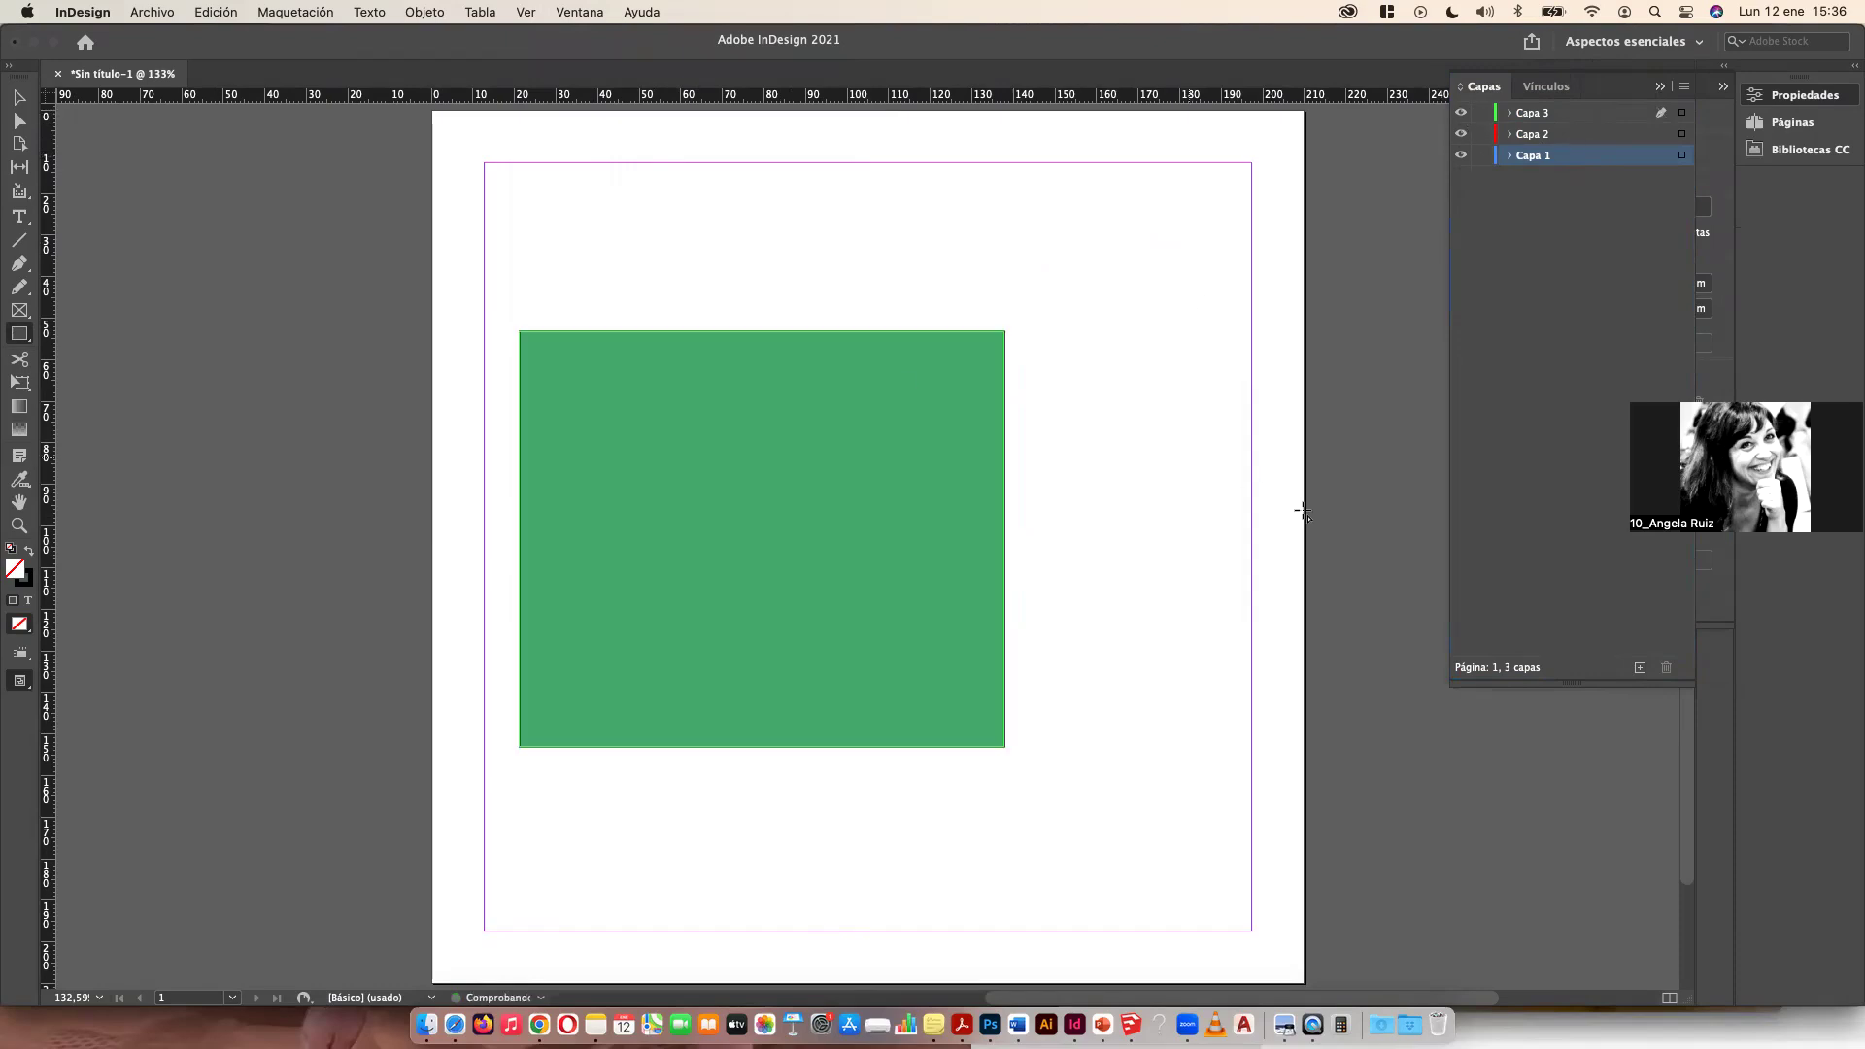
Step: Open the Pages panel and add three pages to the document
click(573, 14)
mouse_move(589, 204)
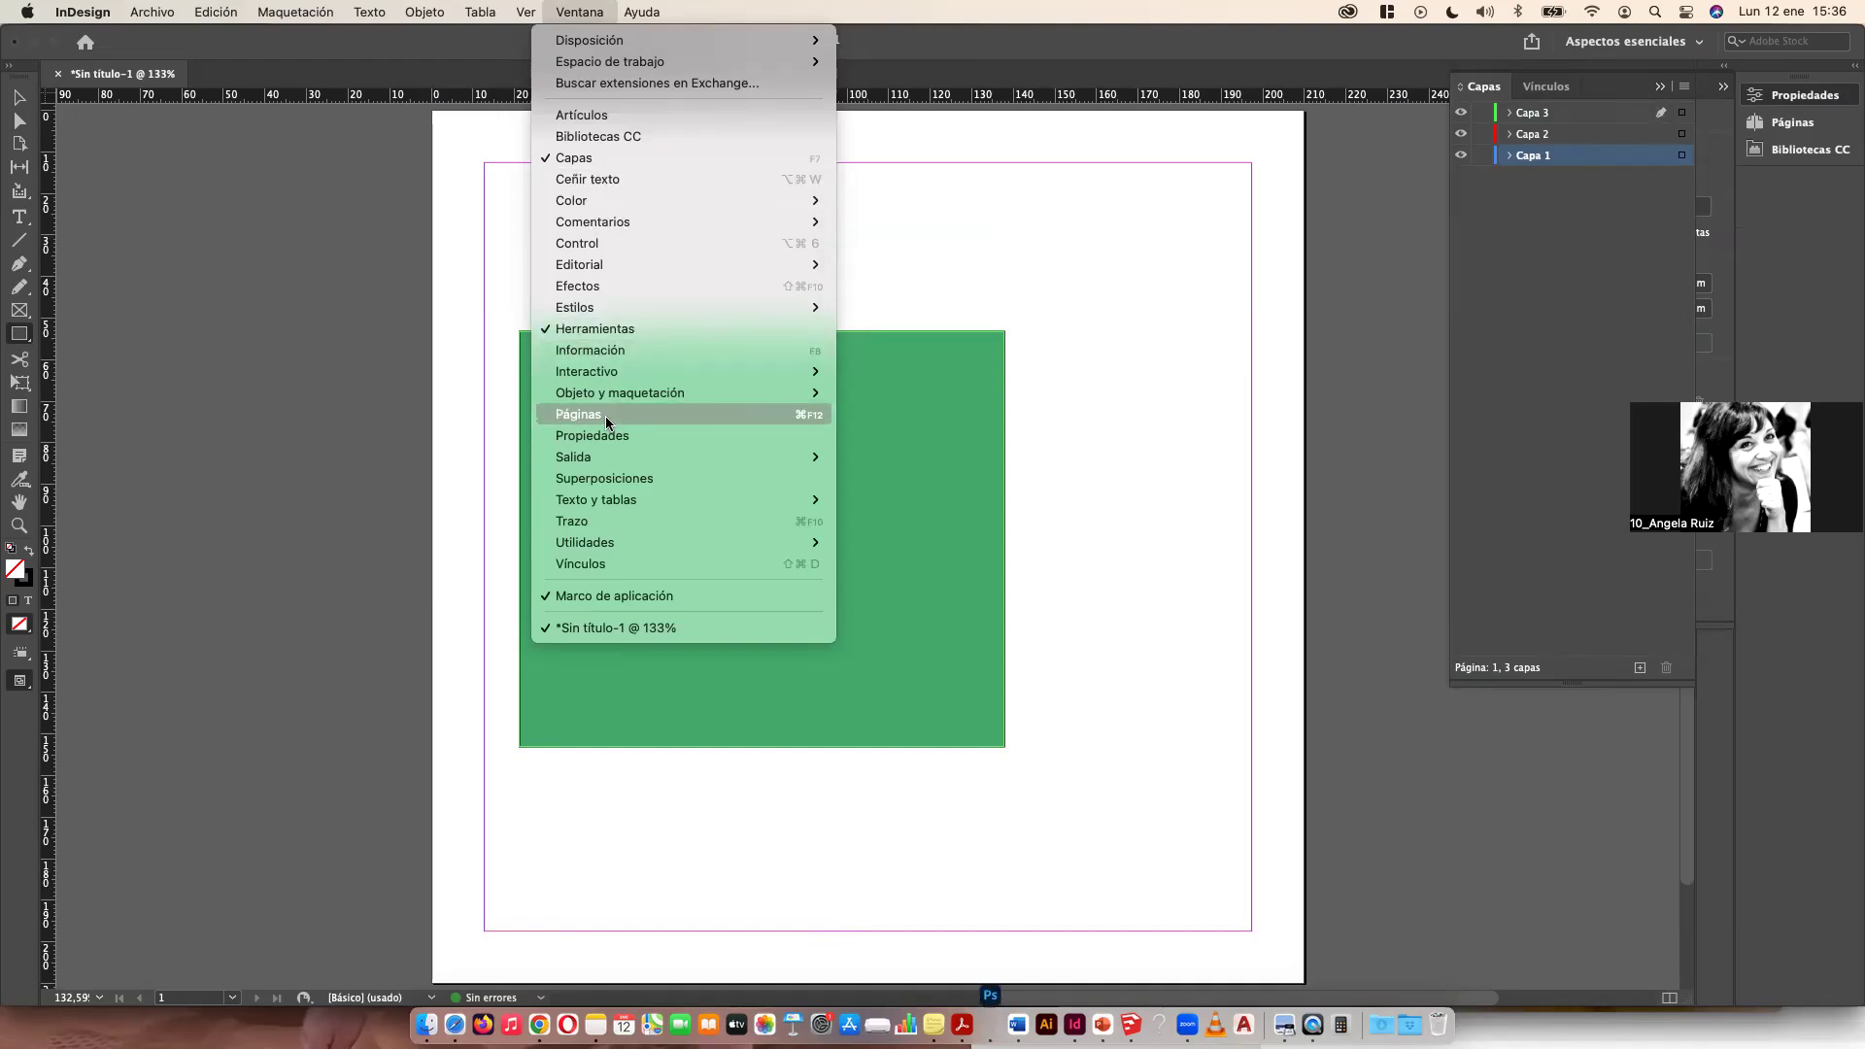
click(604, 415)
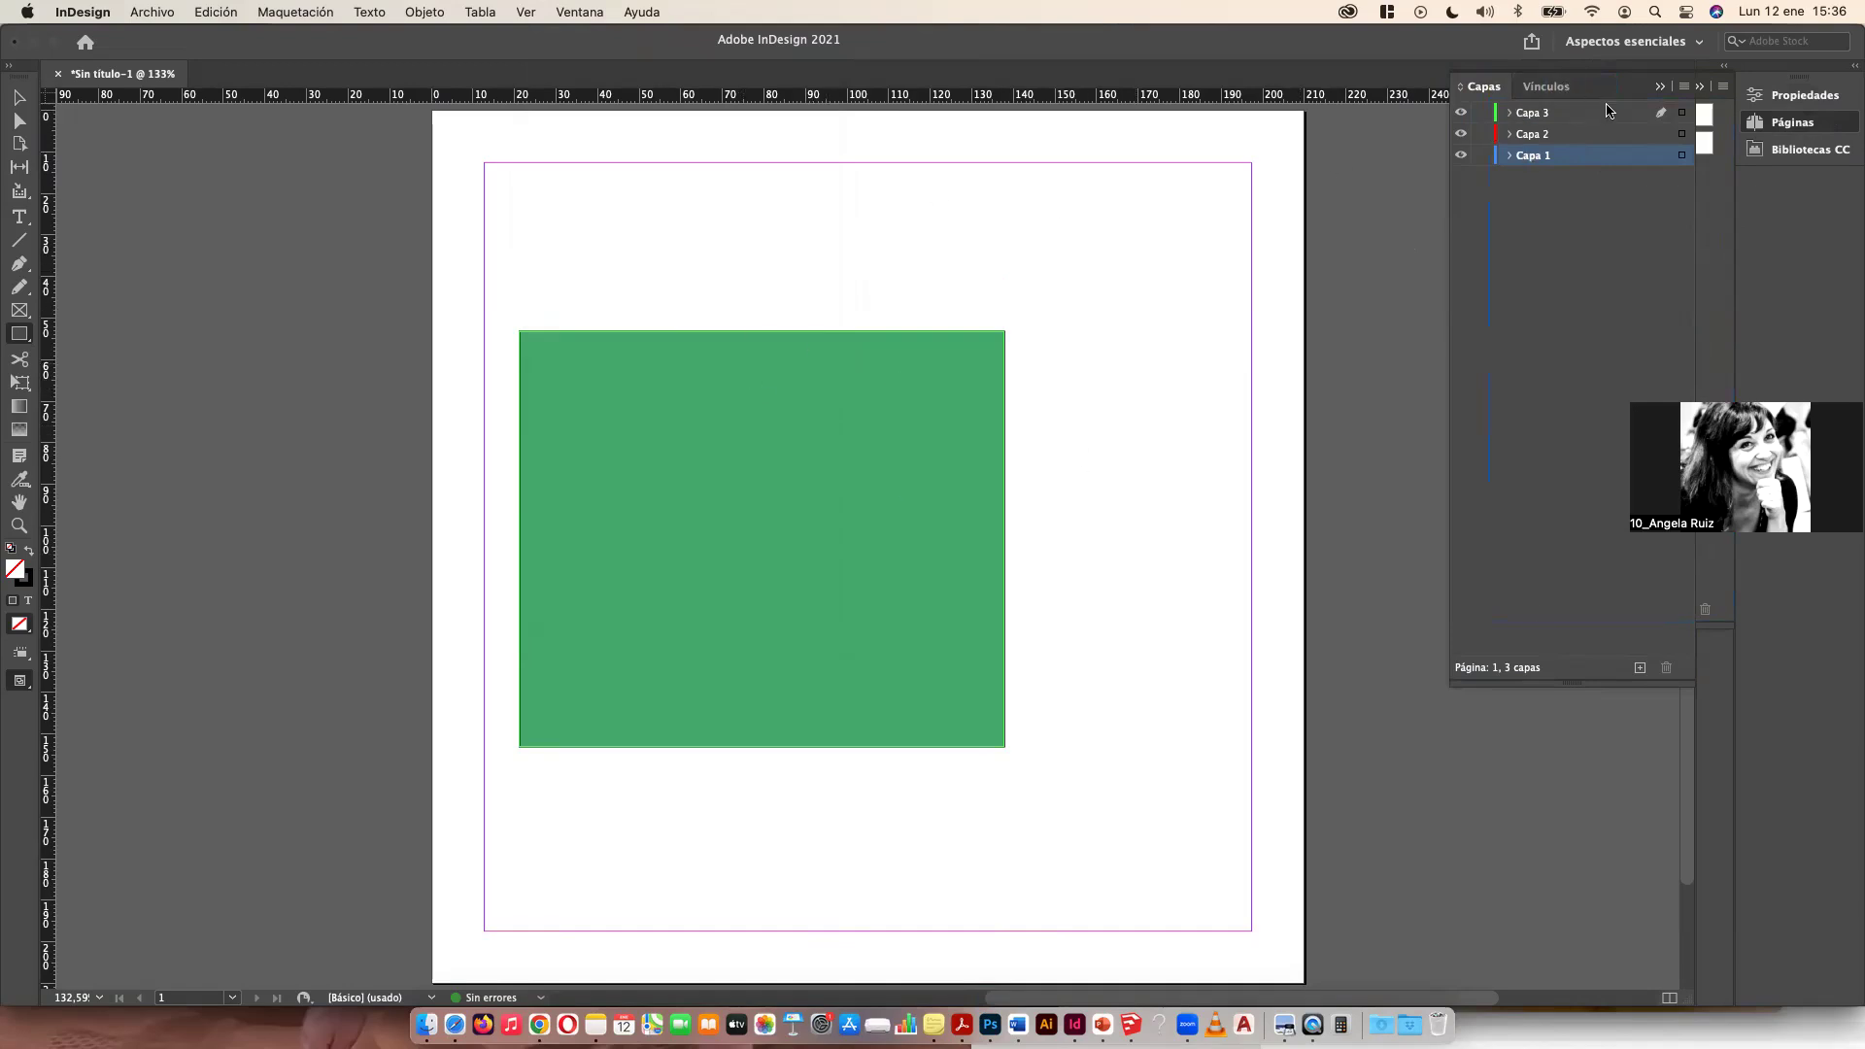
click(1794, 124)
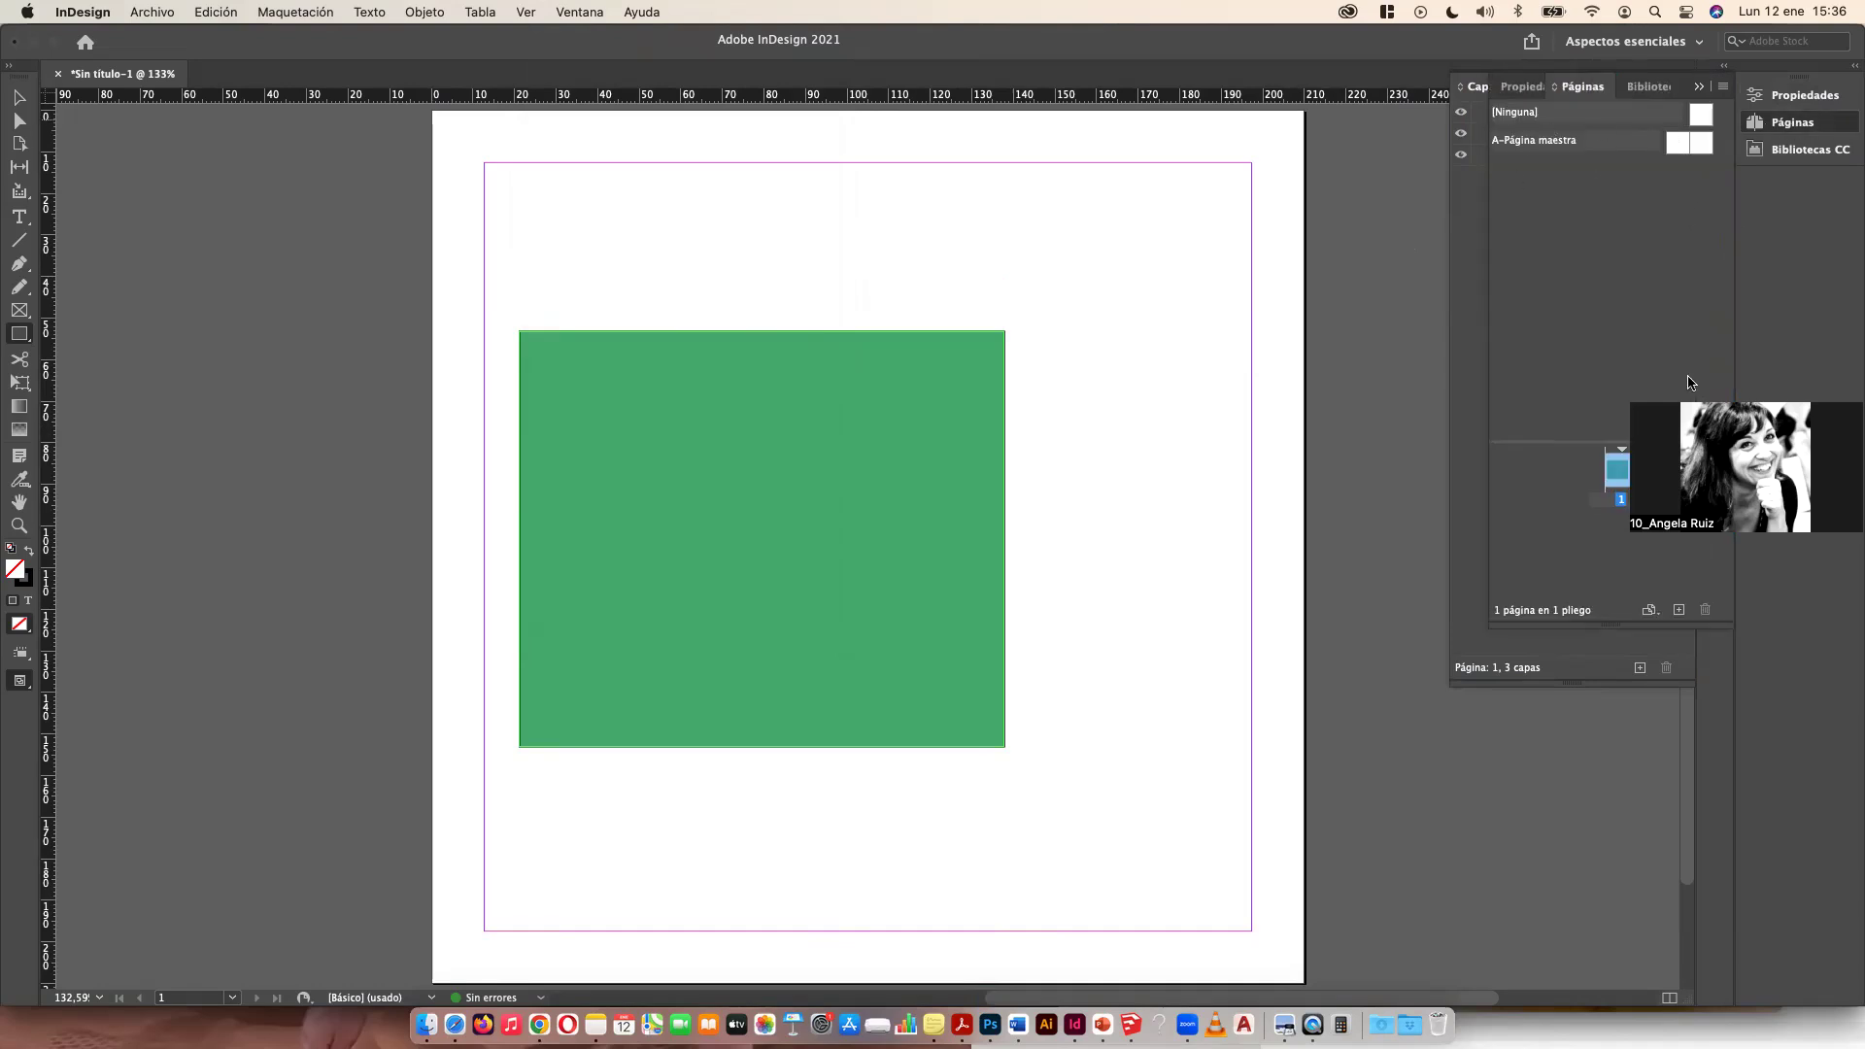
click(1678, 610)
click(1678, 609)
click(1678, 610)
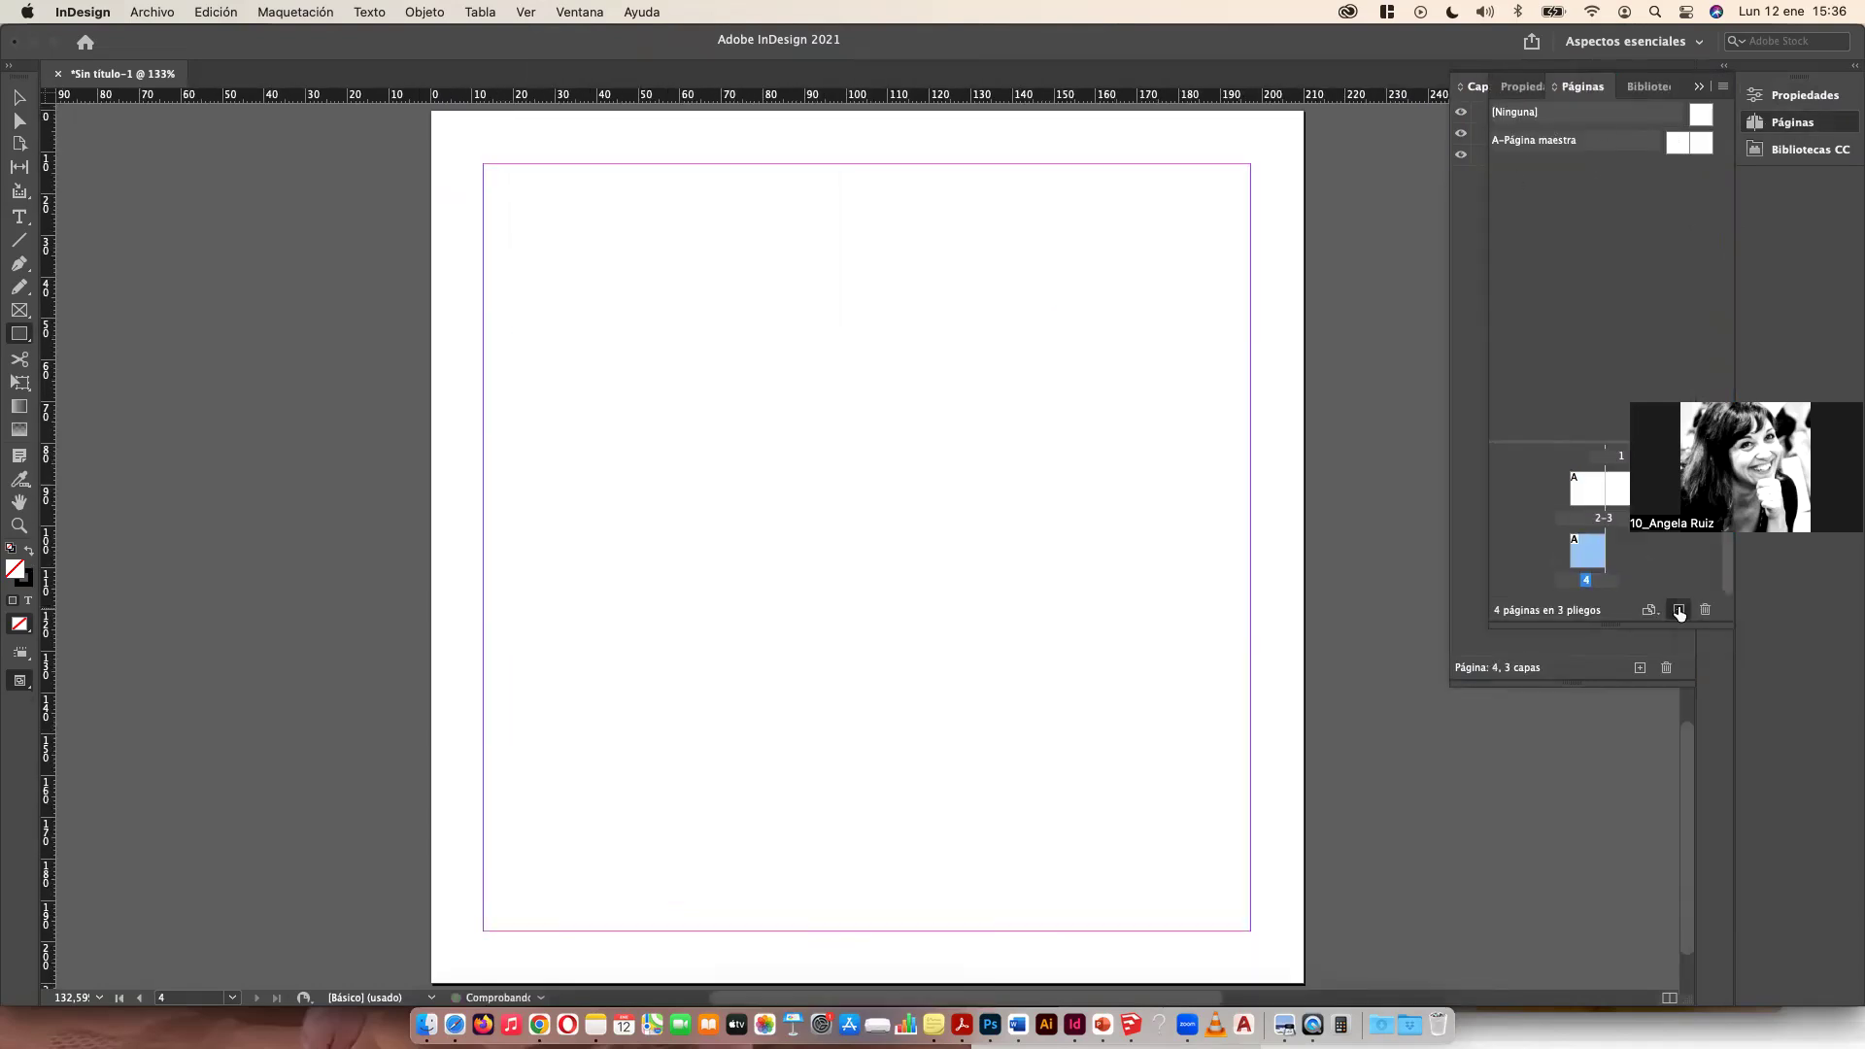
click(1678, 610)
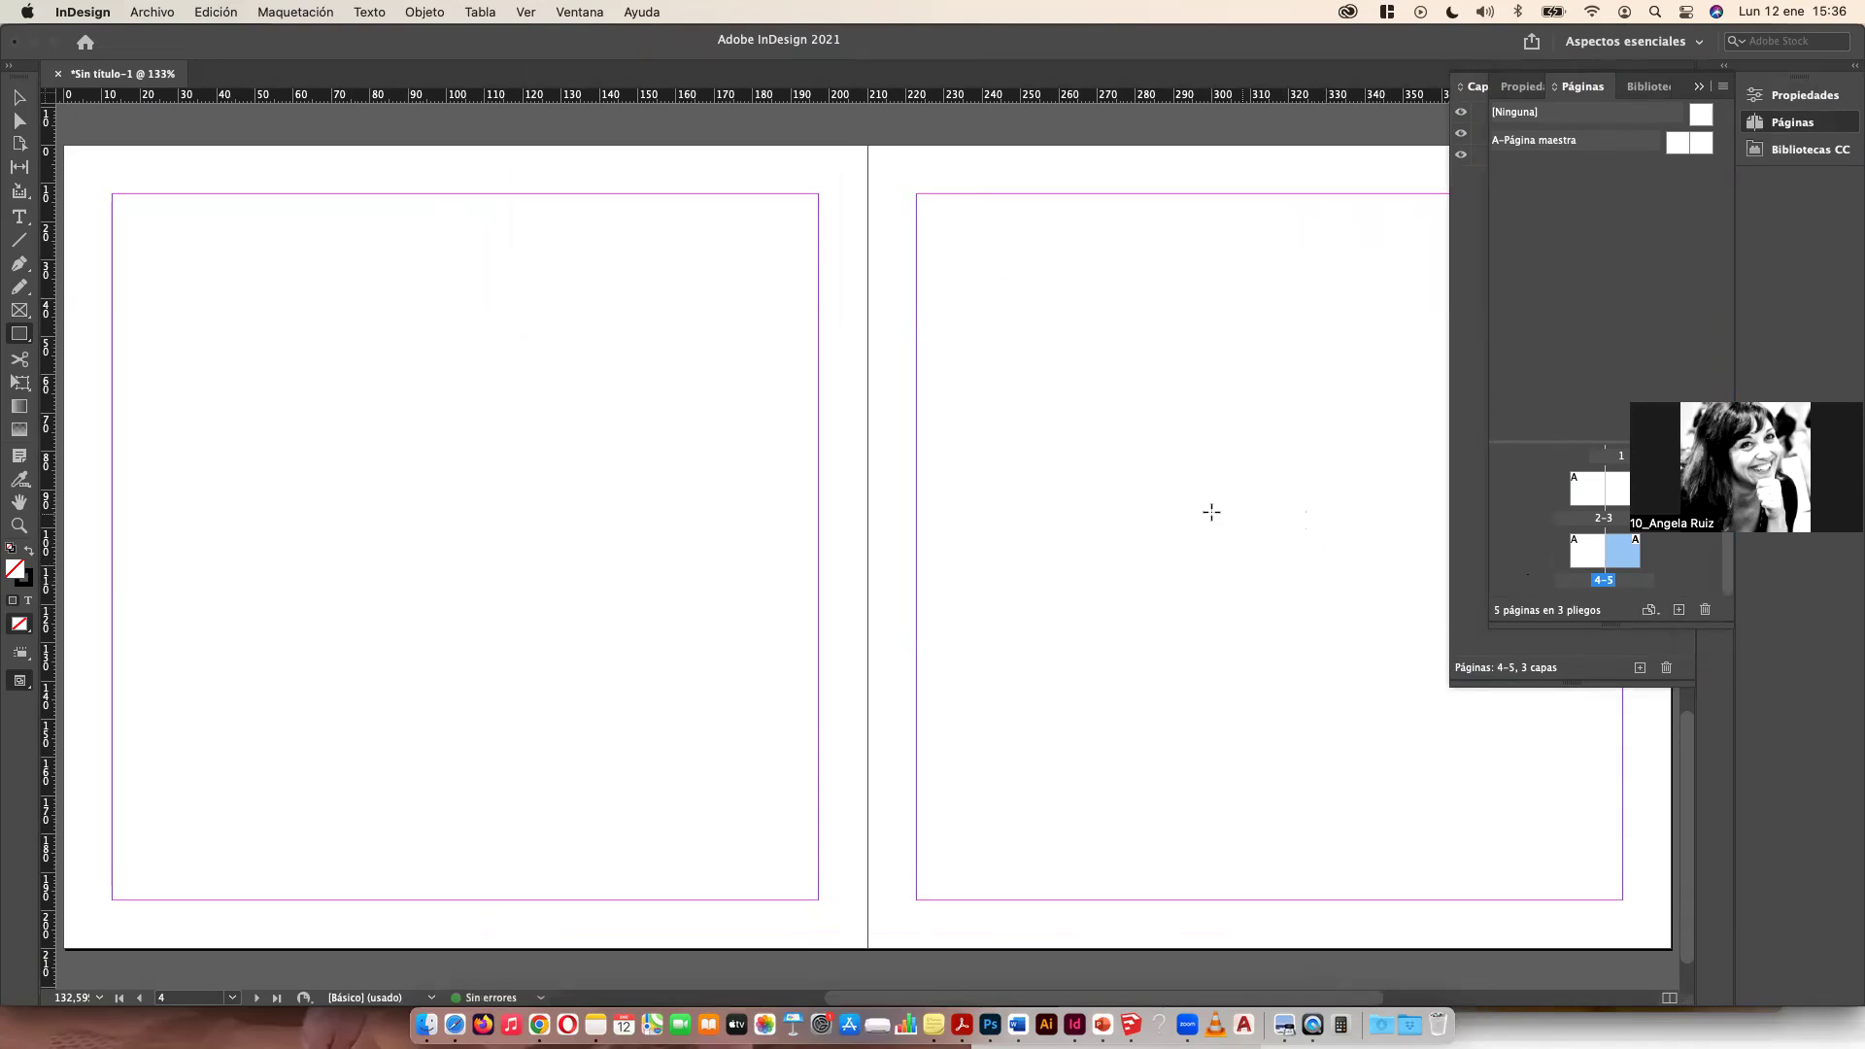
Step: Add two more pages to the document
key(super+minus)
key(super+minus)
key(super+minus)
key(super+minus)
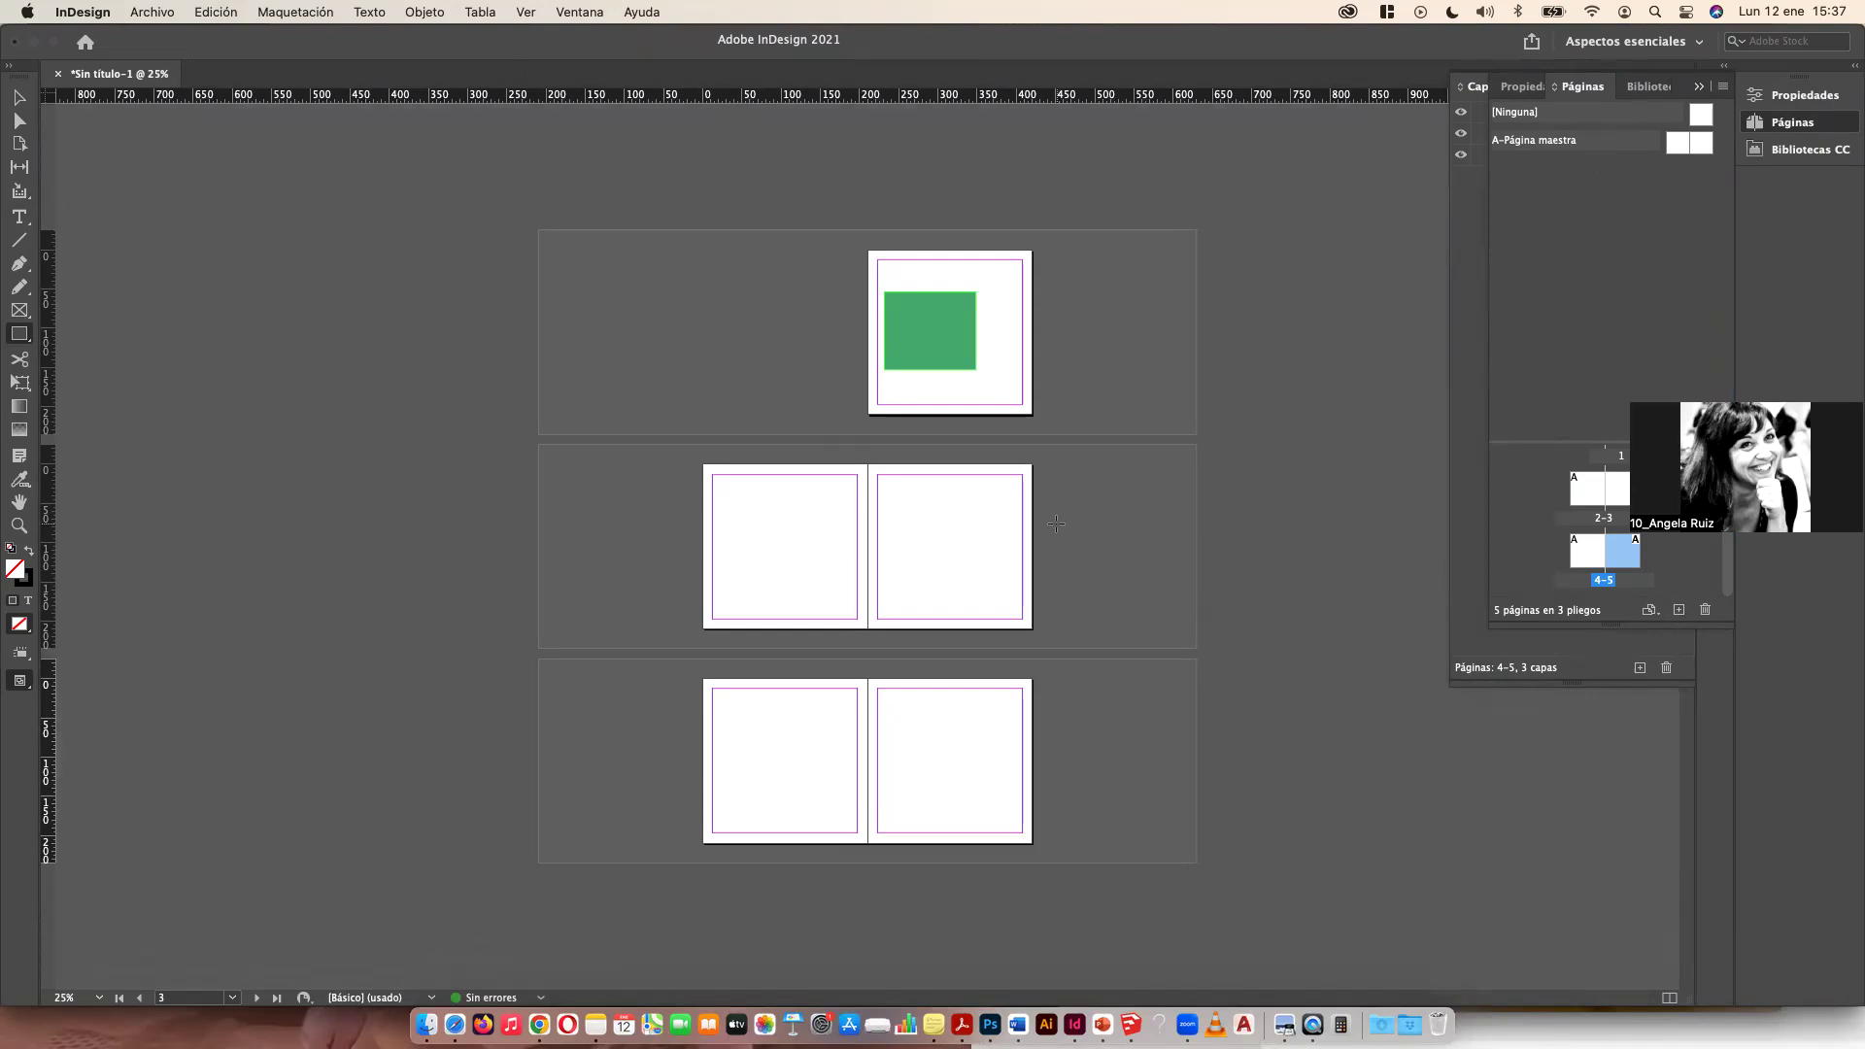
key(super+plus)
key(super+plus)
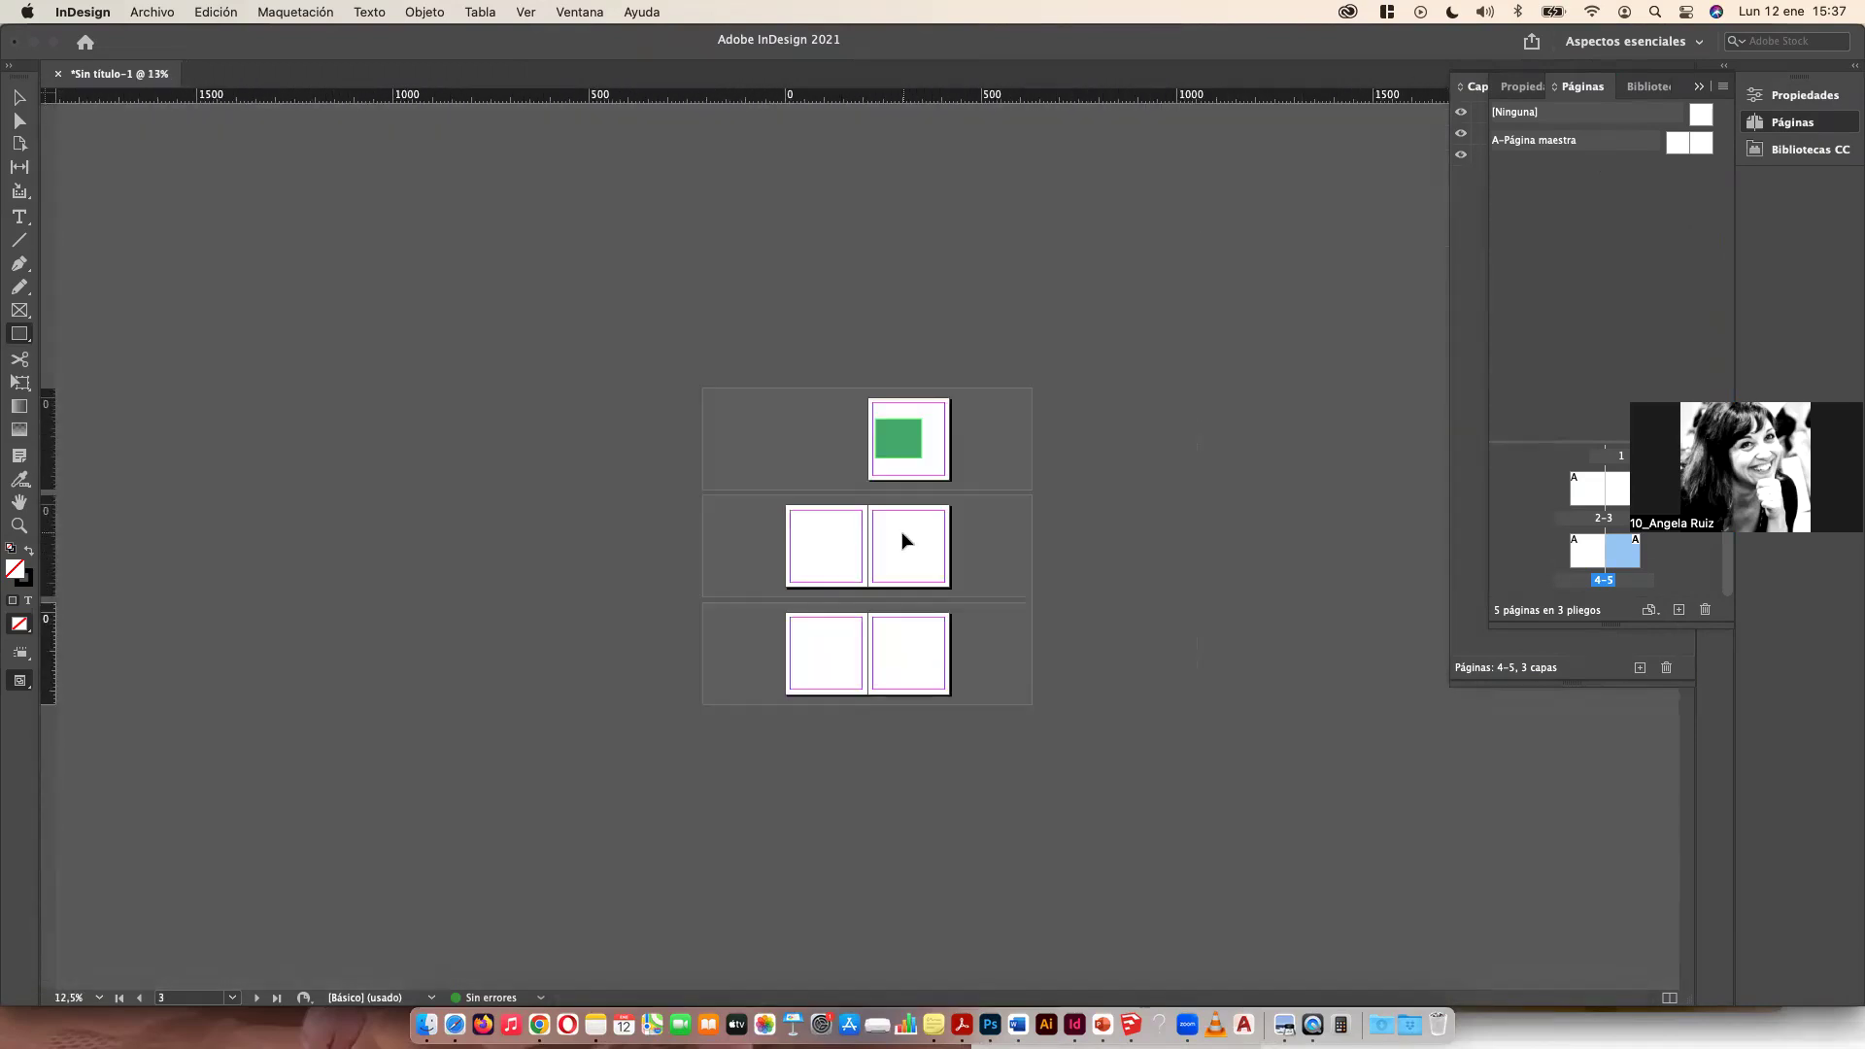
key(super+minus)
key(super+minus)
key(super+minus)
key(super+minus)
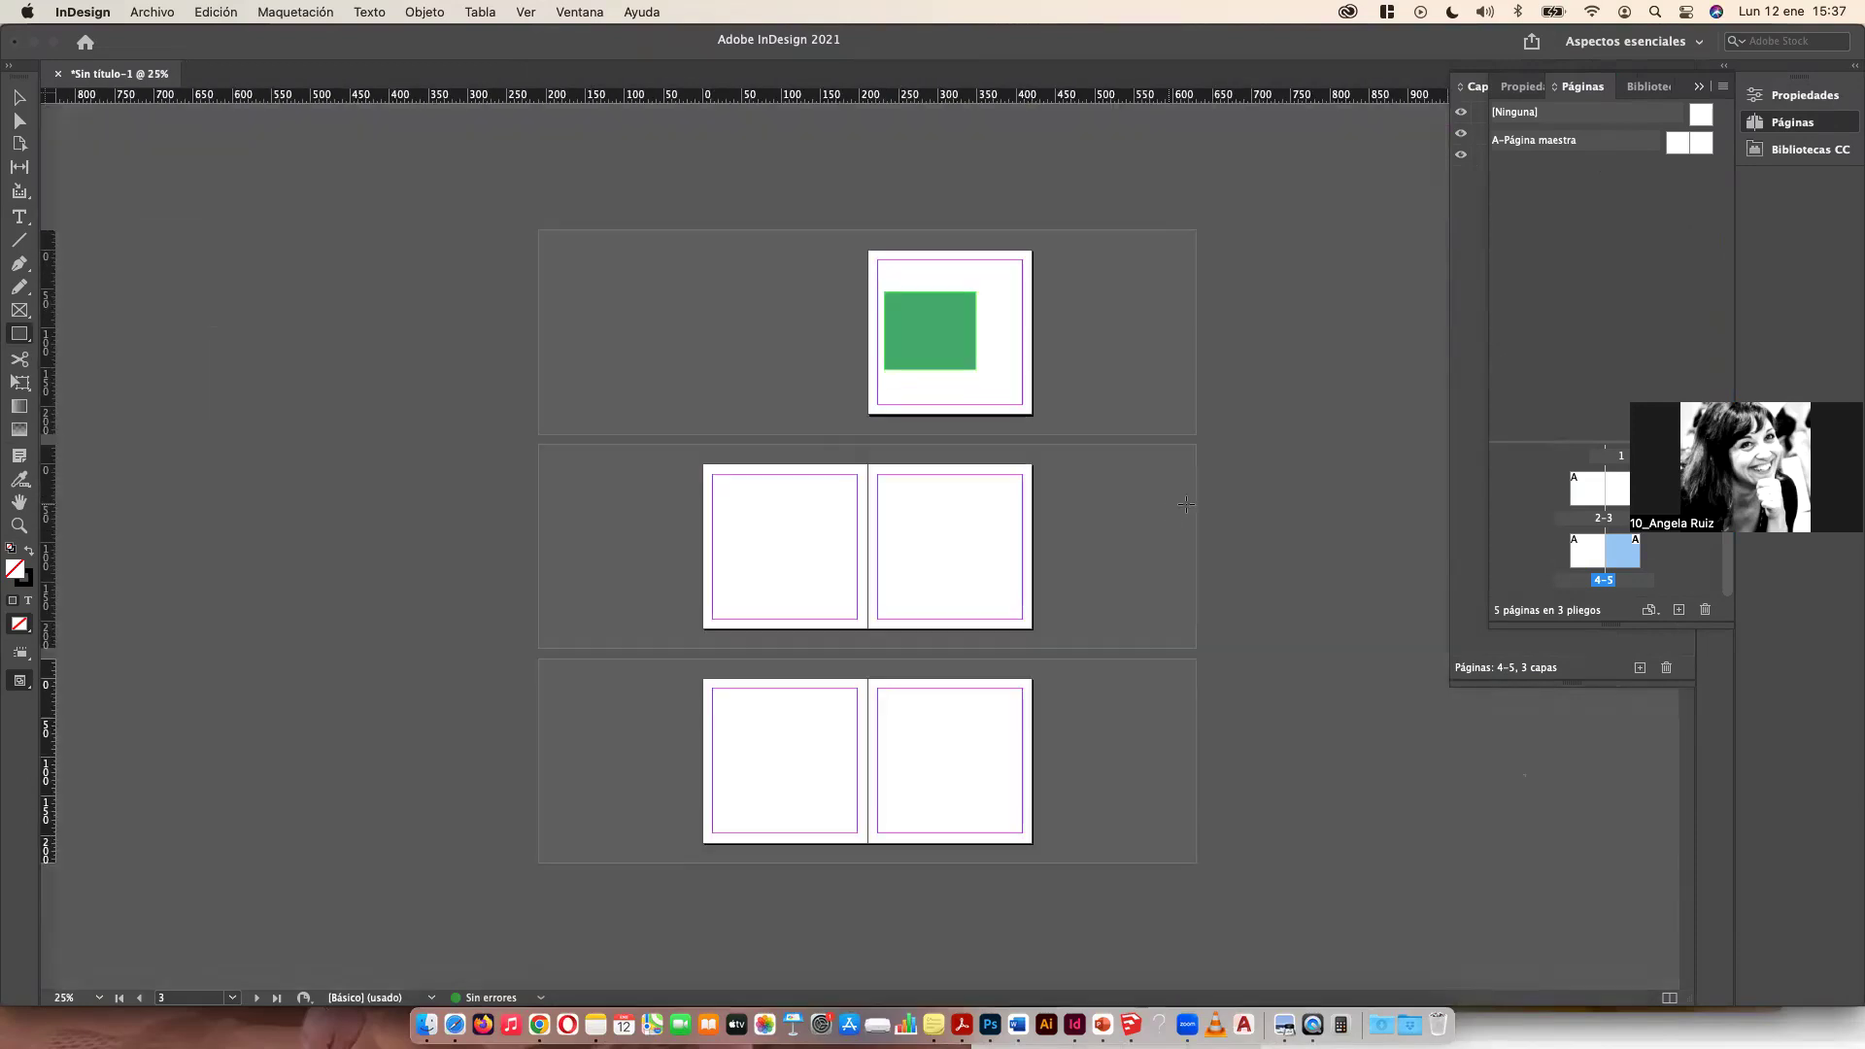
click(1678, 610)
click(1678, 609)
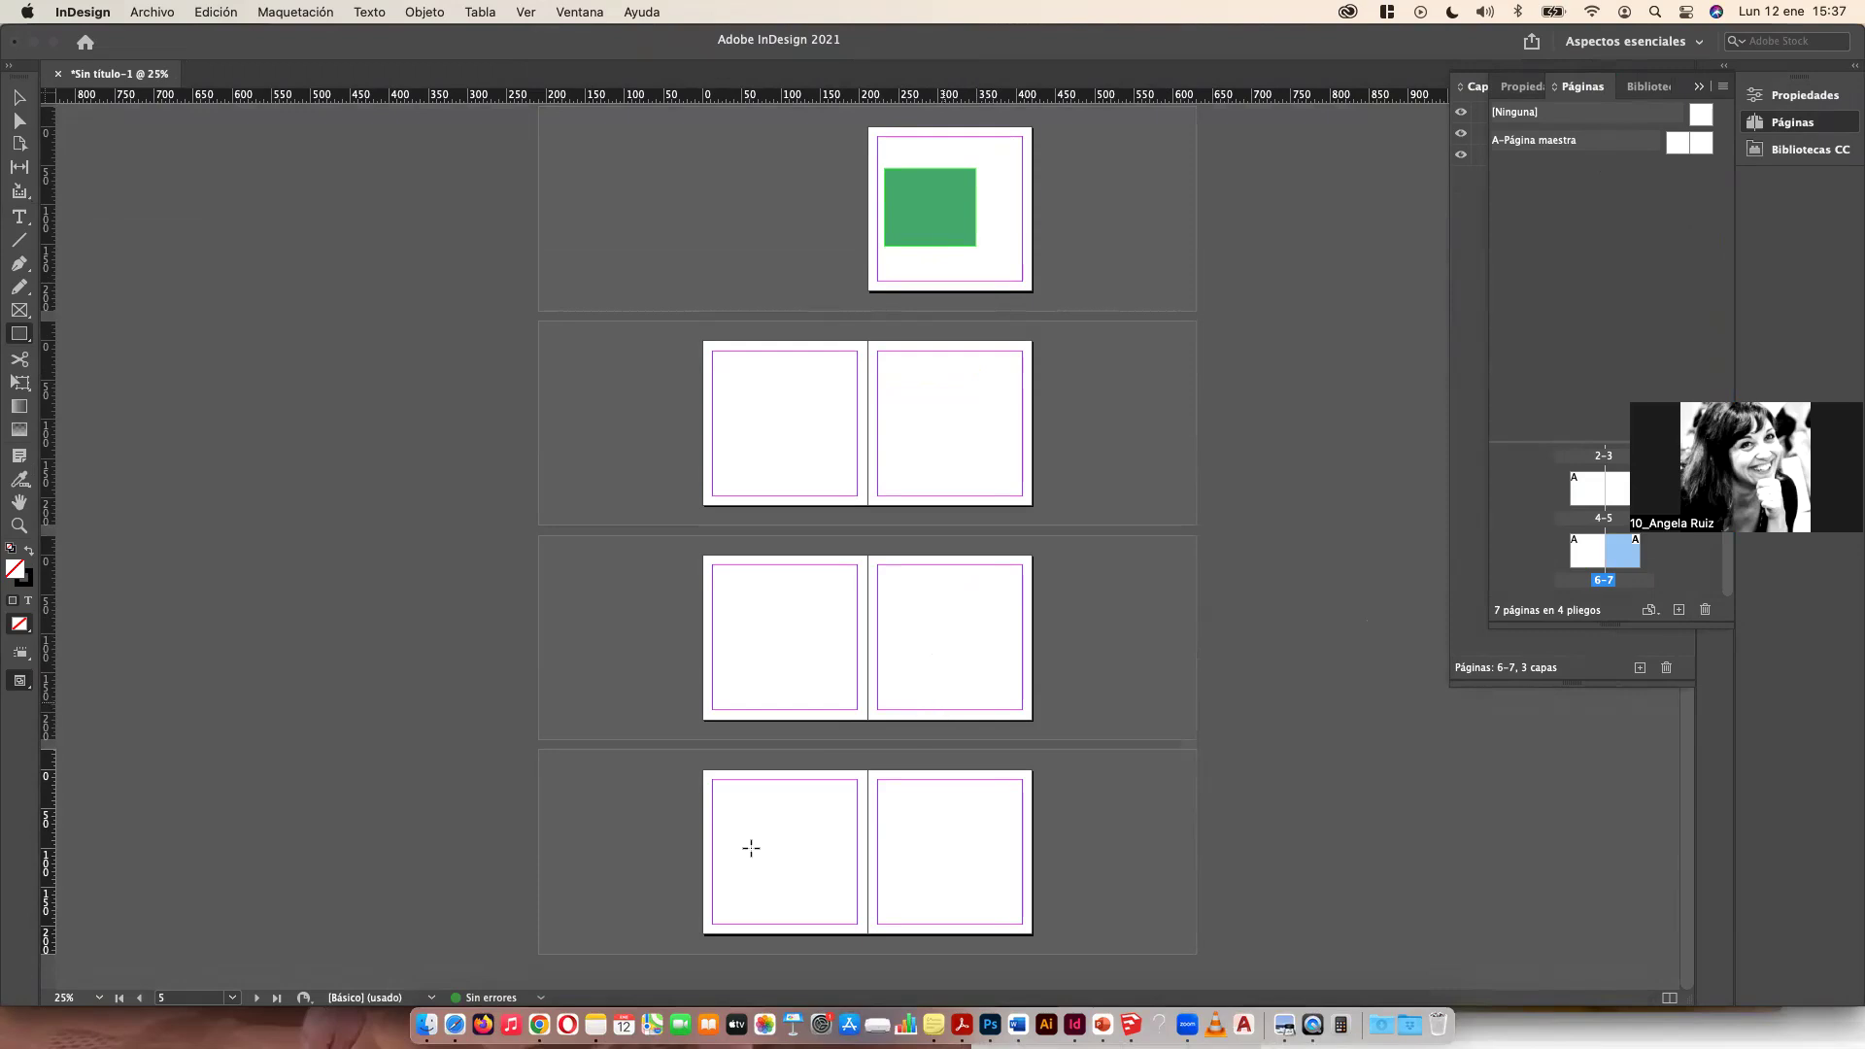
Step: Create a text frame below the green rectangle on page 1 containing the word PORTFOLIO
click(19, 216)
drag(892, 253, 1017, 274)
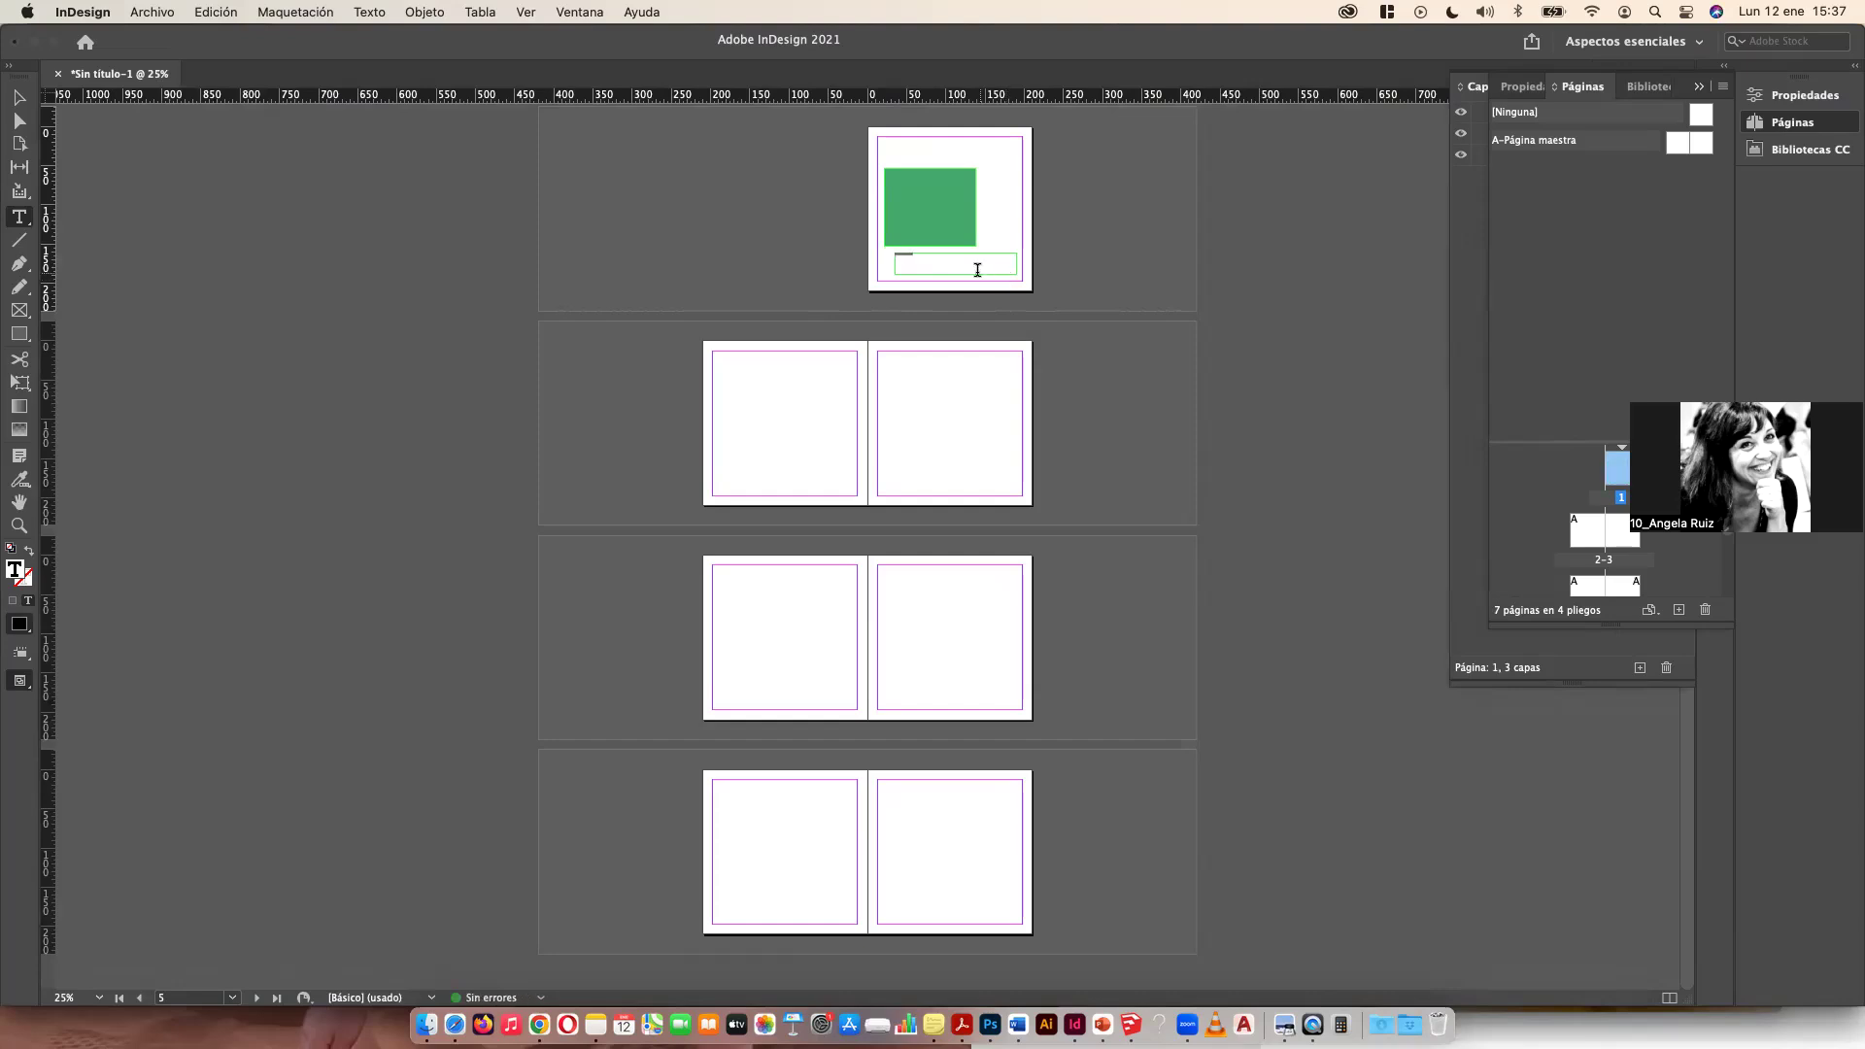
key(super+minus)
key(super+minus)
key(super+plus)
key(super+plus)
key(super+plus)
key(super+plus)
key(super+plus)
key(super+plus)
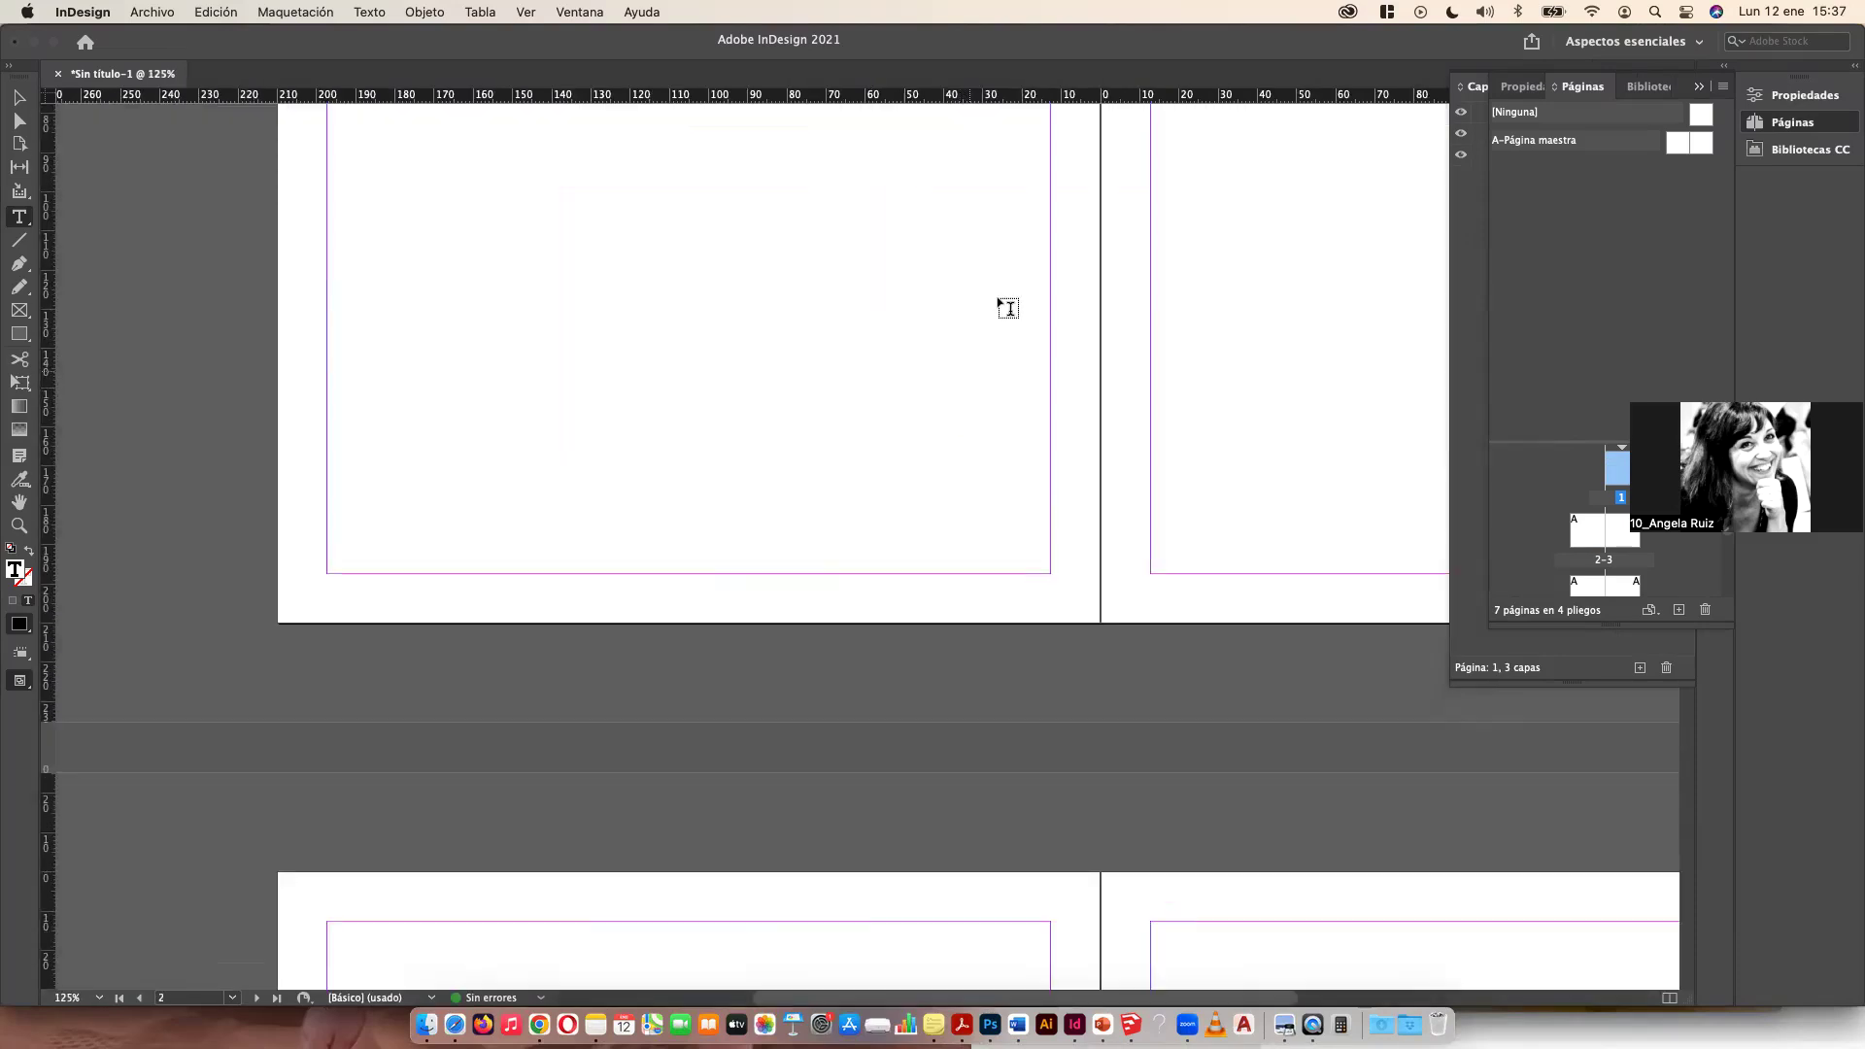
scroll(829, 557, up, 2)
scroll(949, 491, down, 1)
scroll(1040, 455, up, 20)
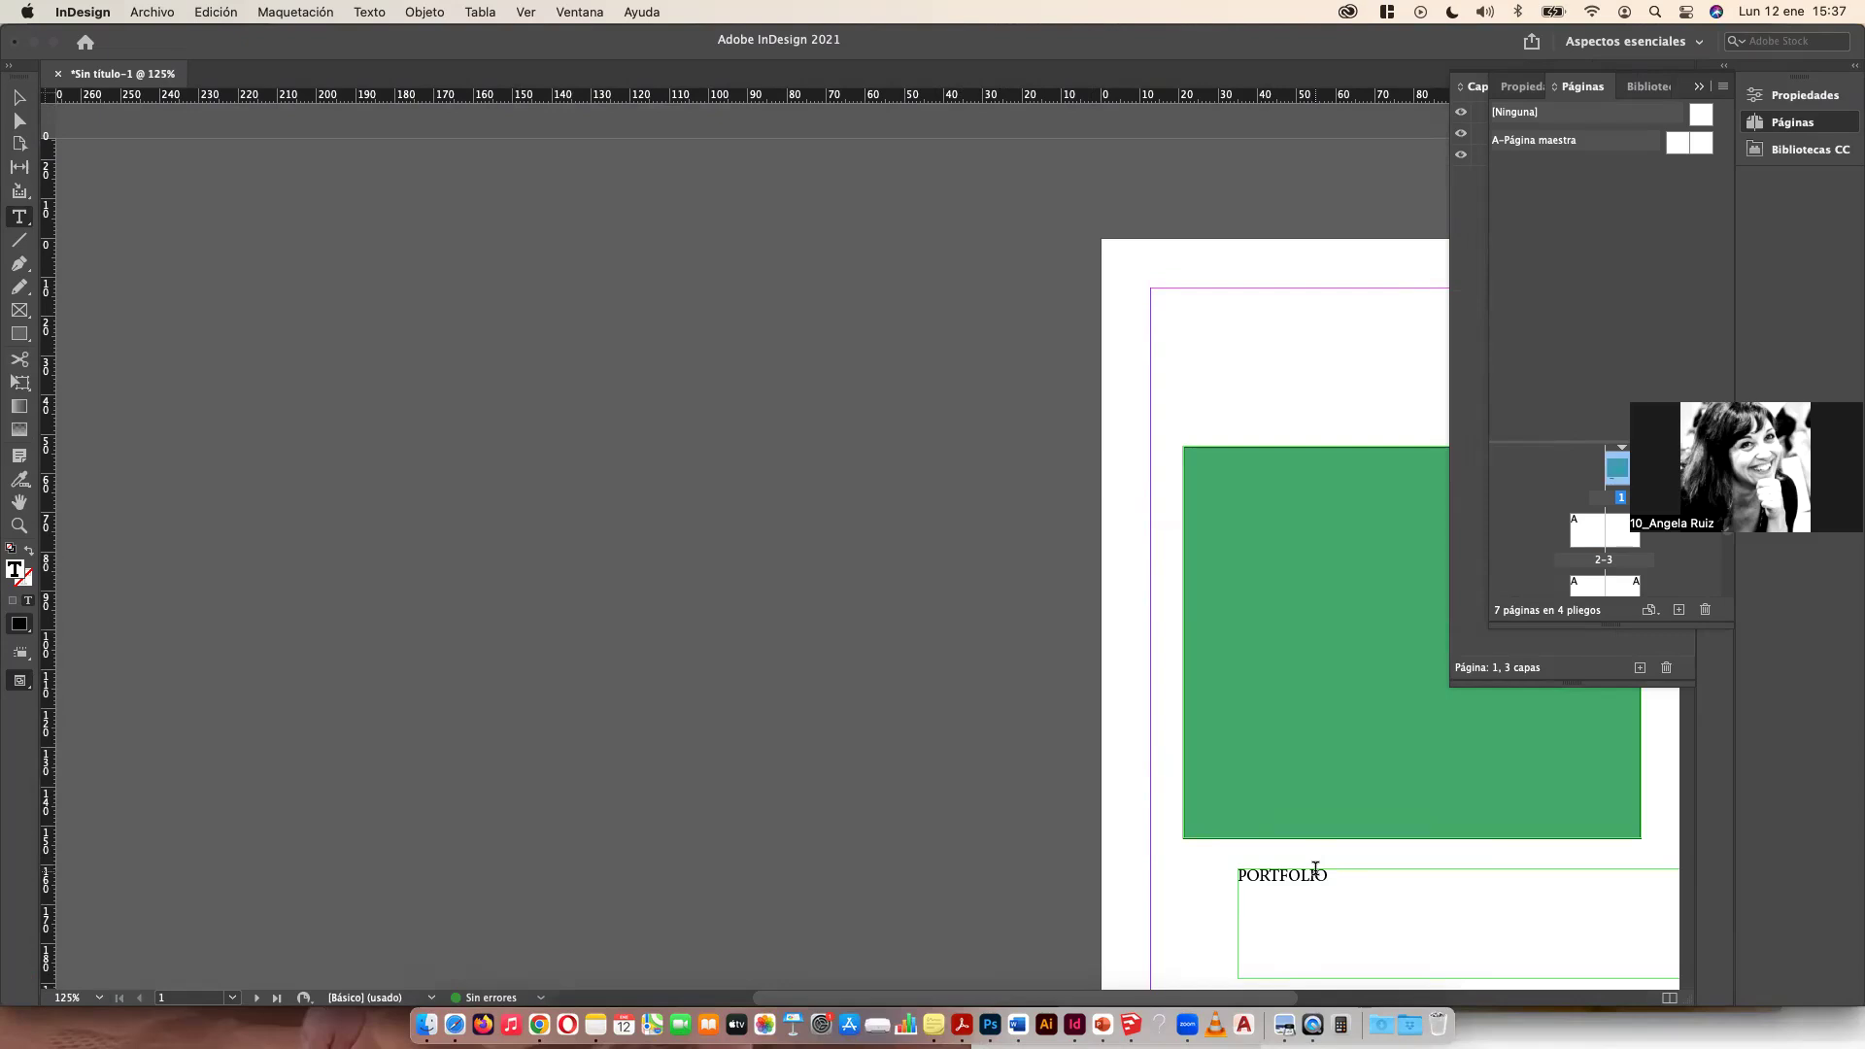
Step: Format the PORTFOLIO text in Marker Felt Thin at 72 pt
double_click(1315, 867)
click(1515, 86)
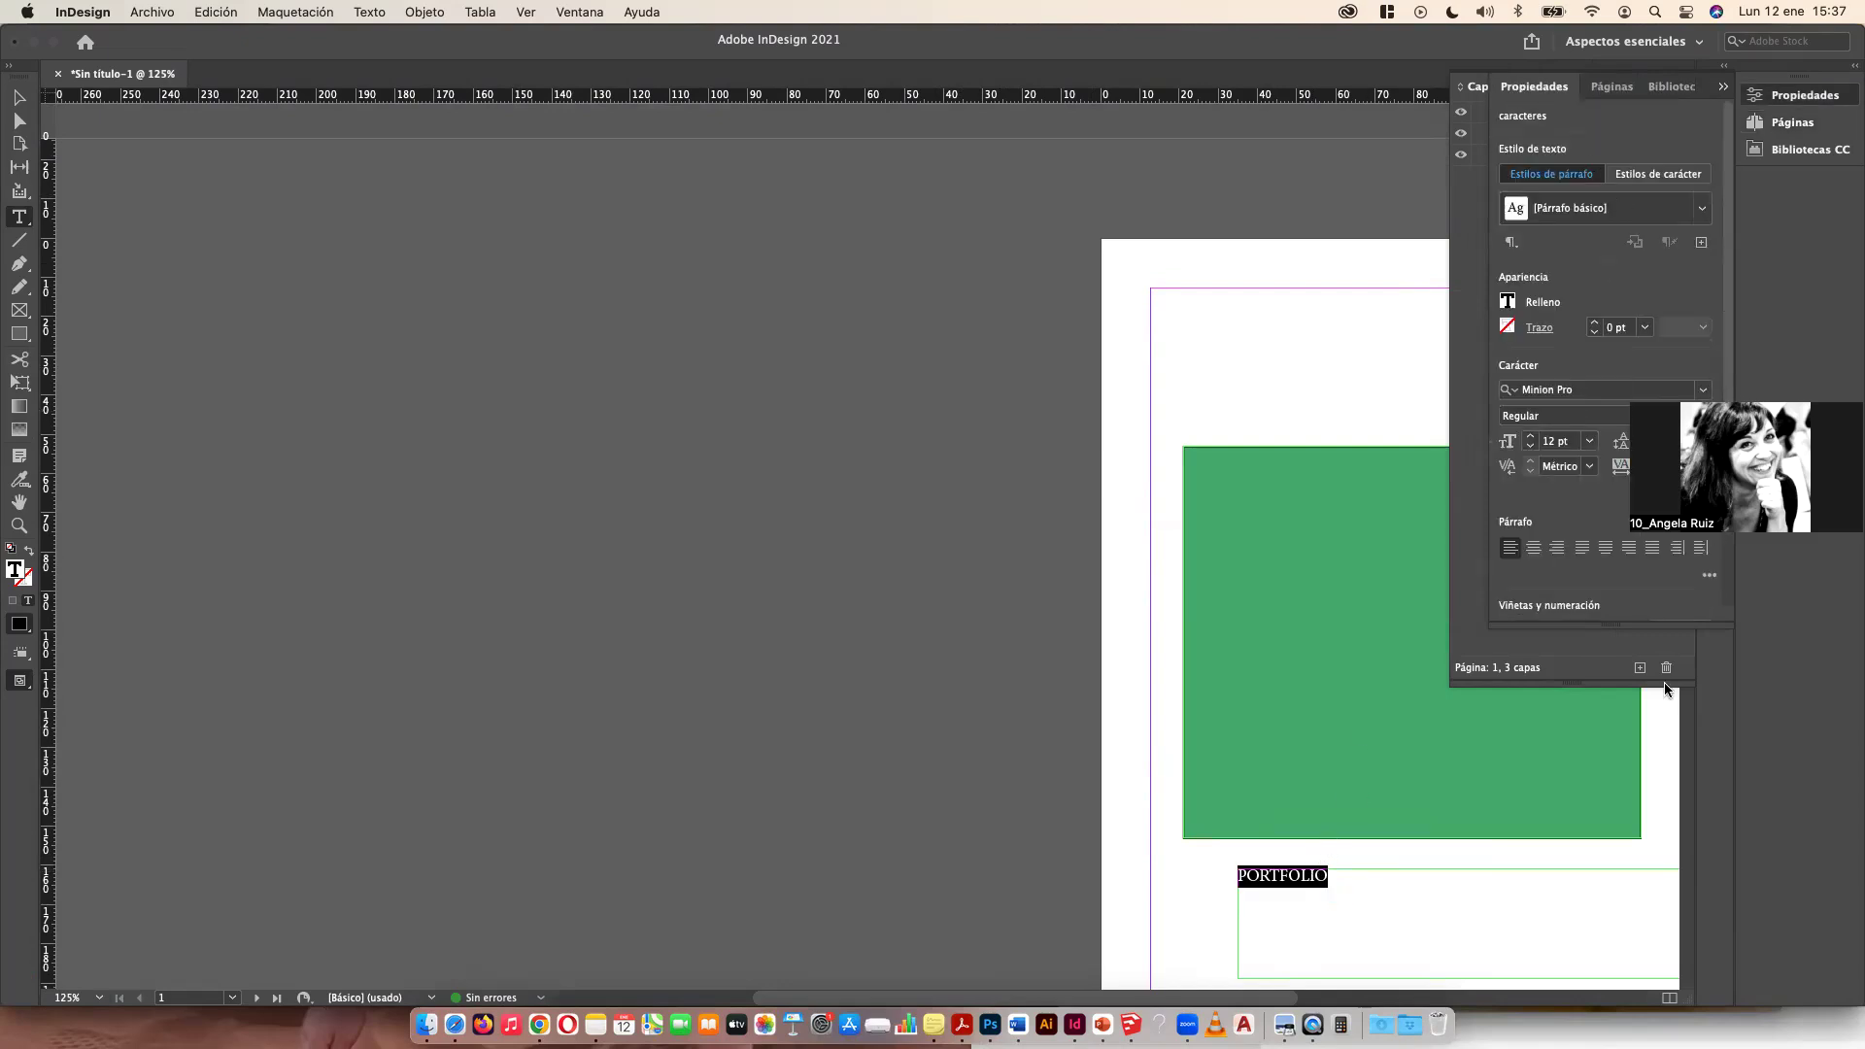
click(1575, 392)
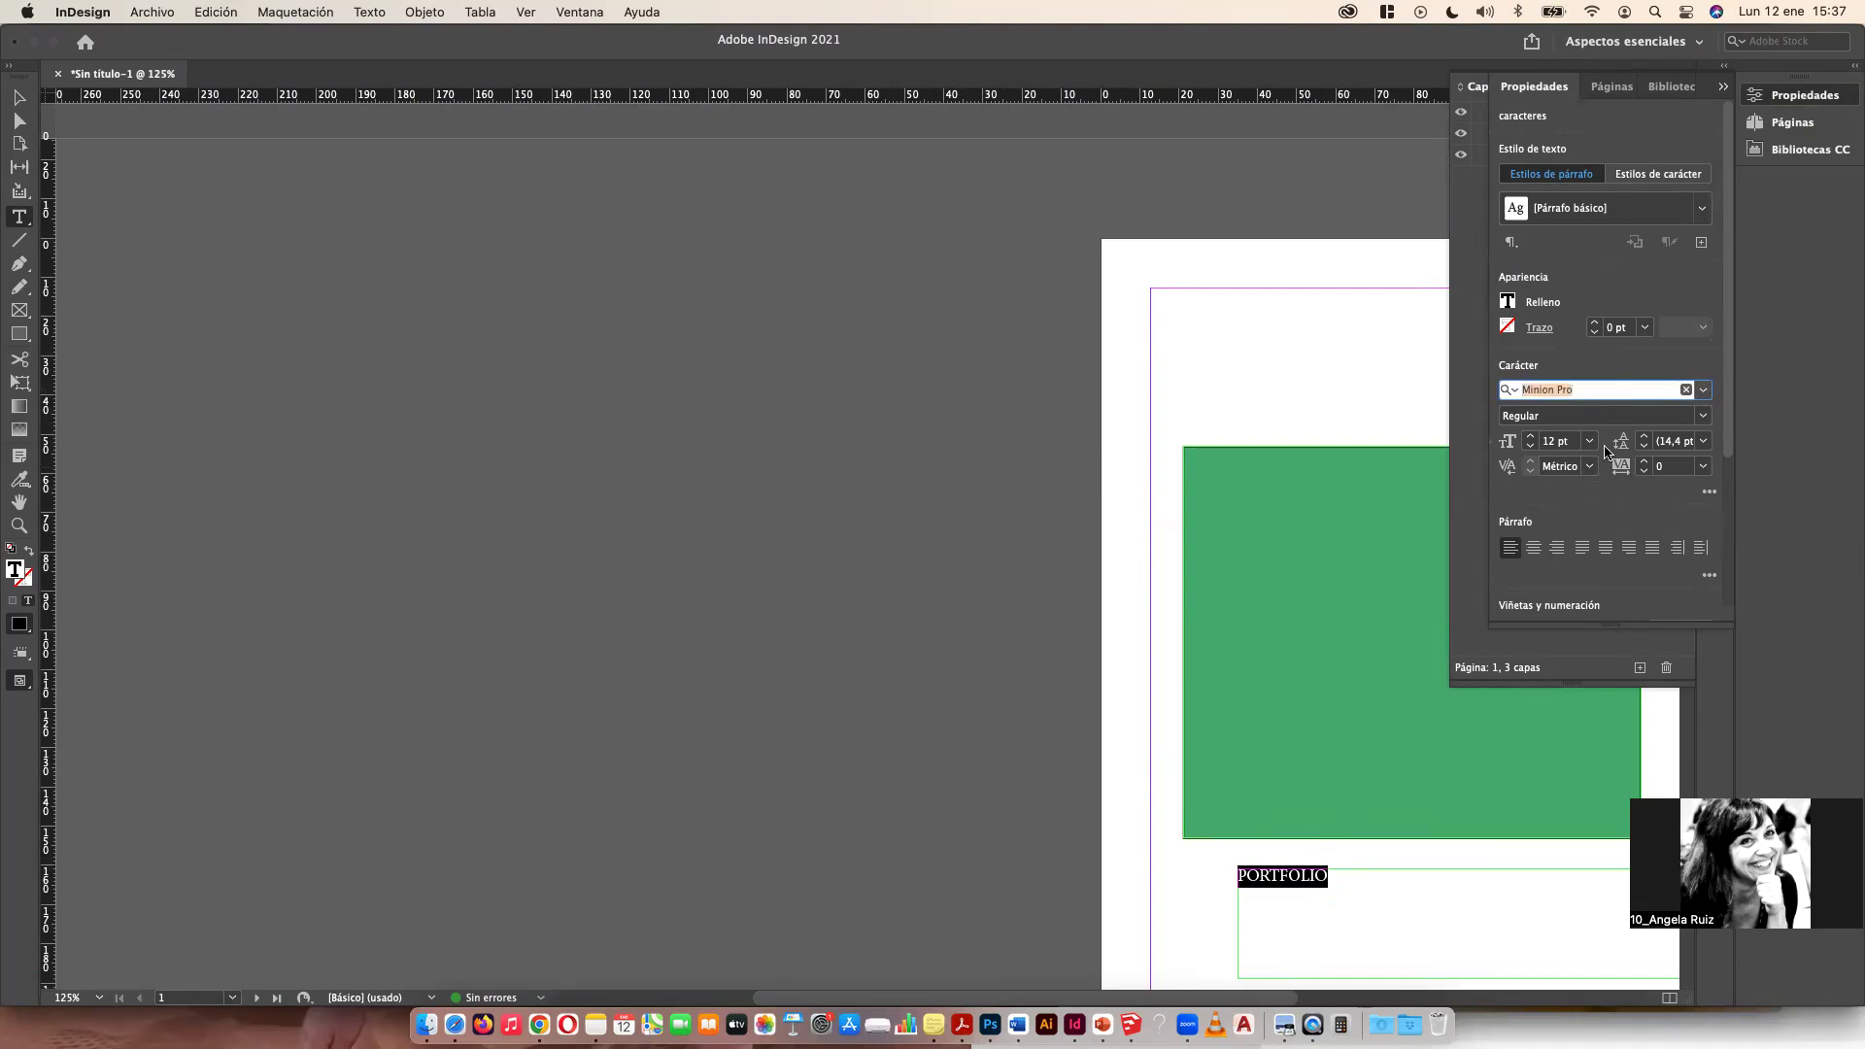
click(1606, 482)
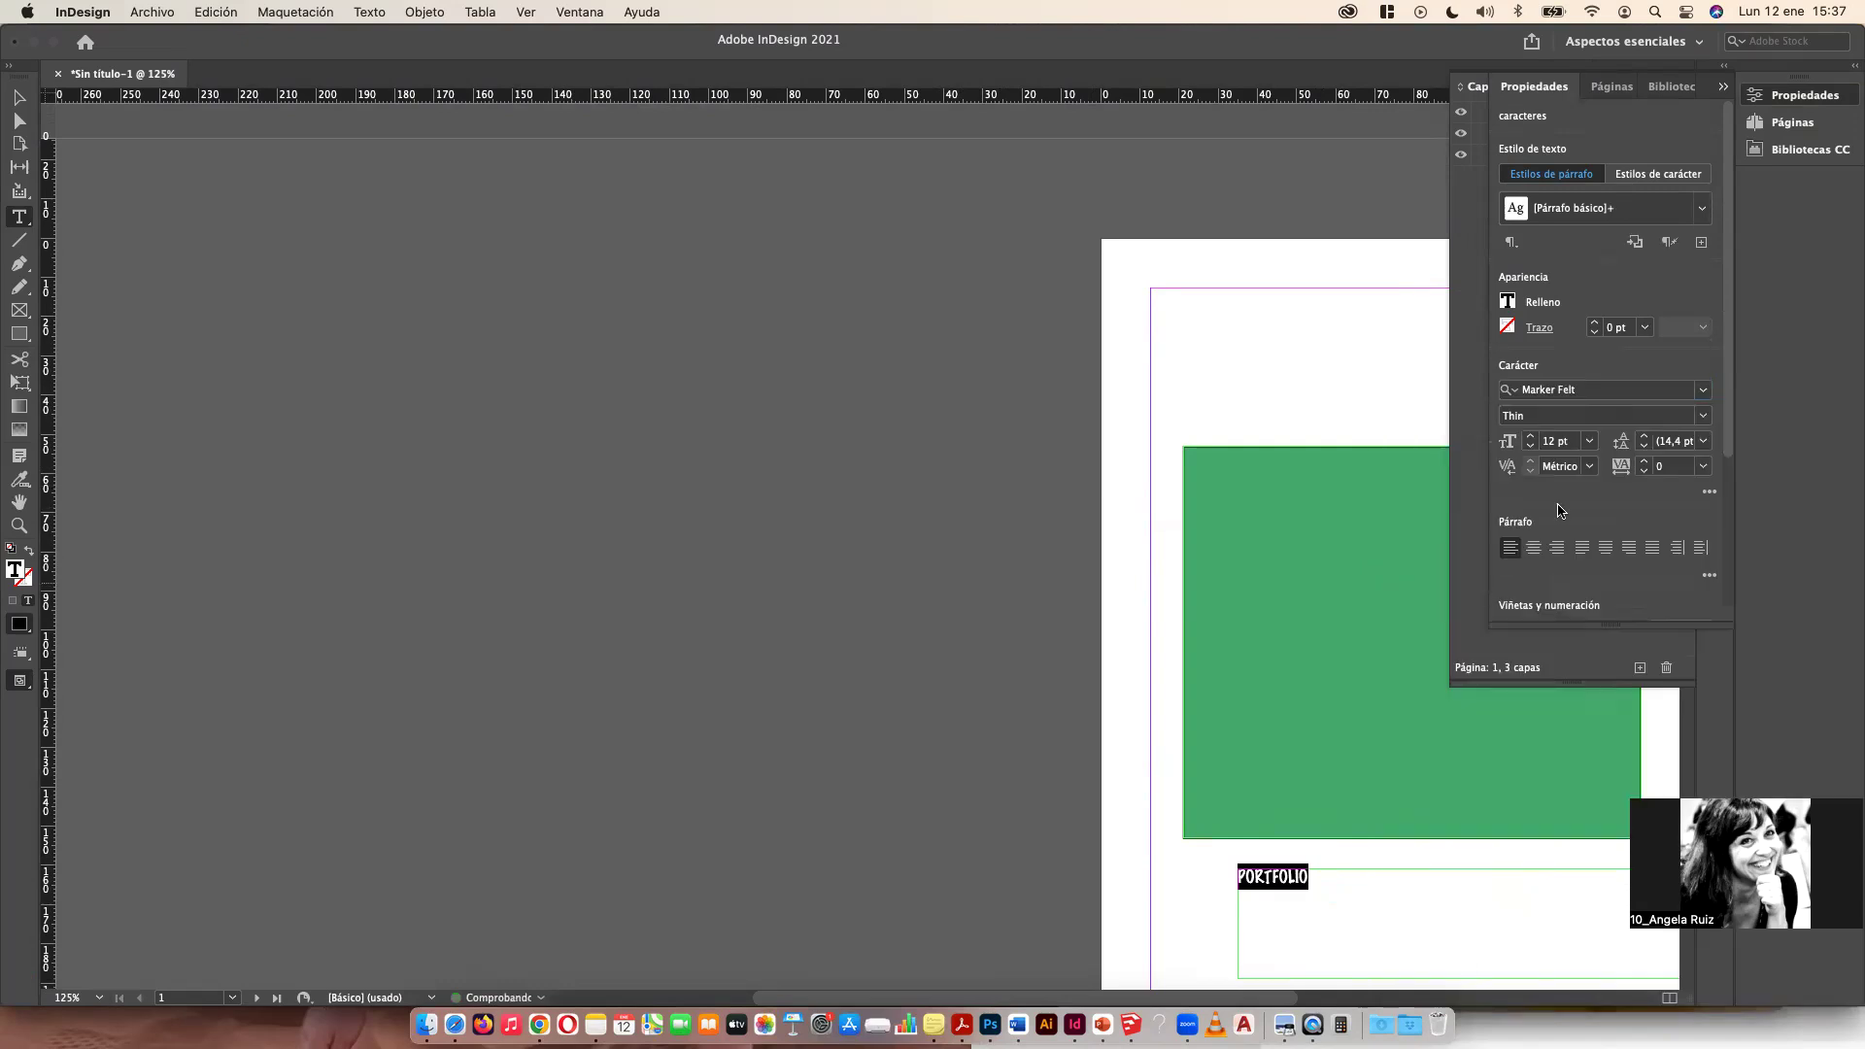
click(1590, 445)
click(1576, 759)
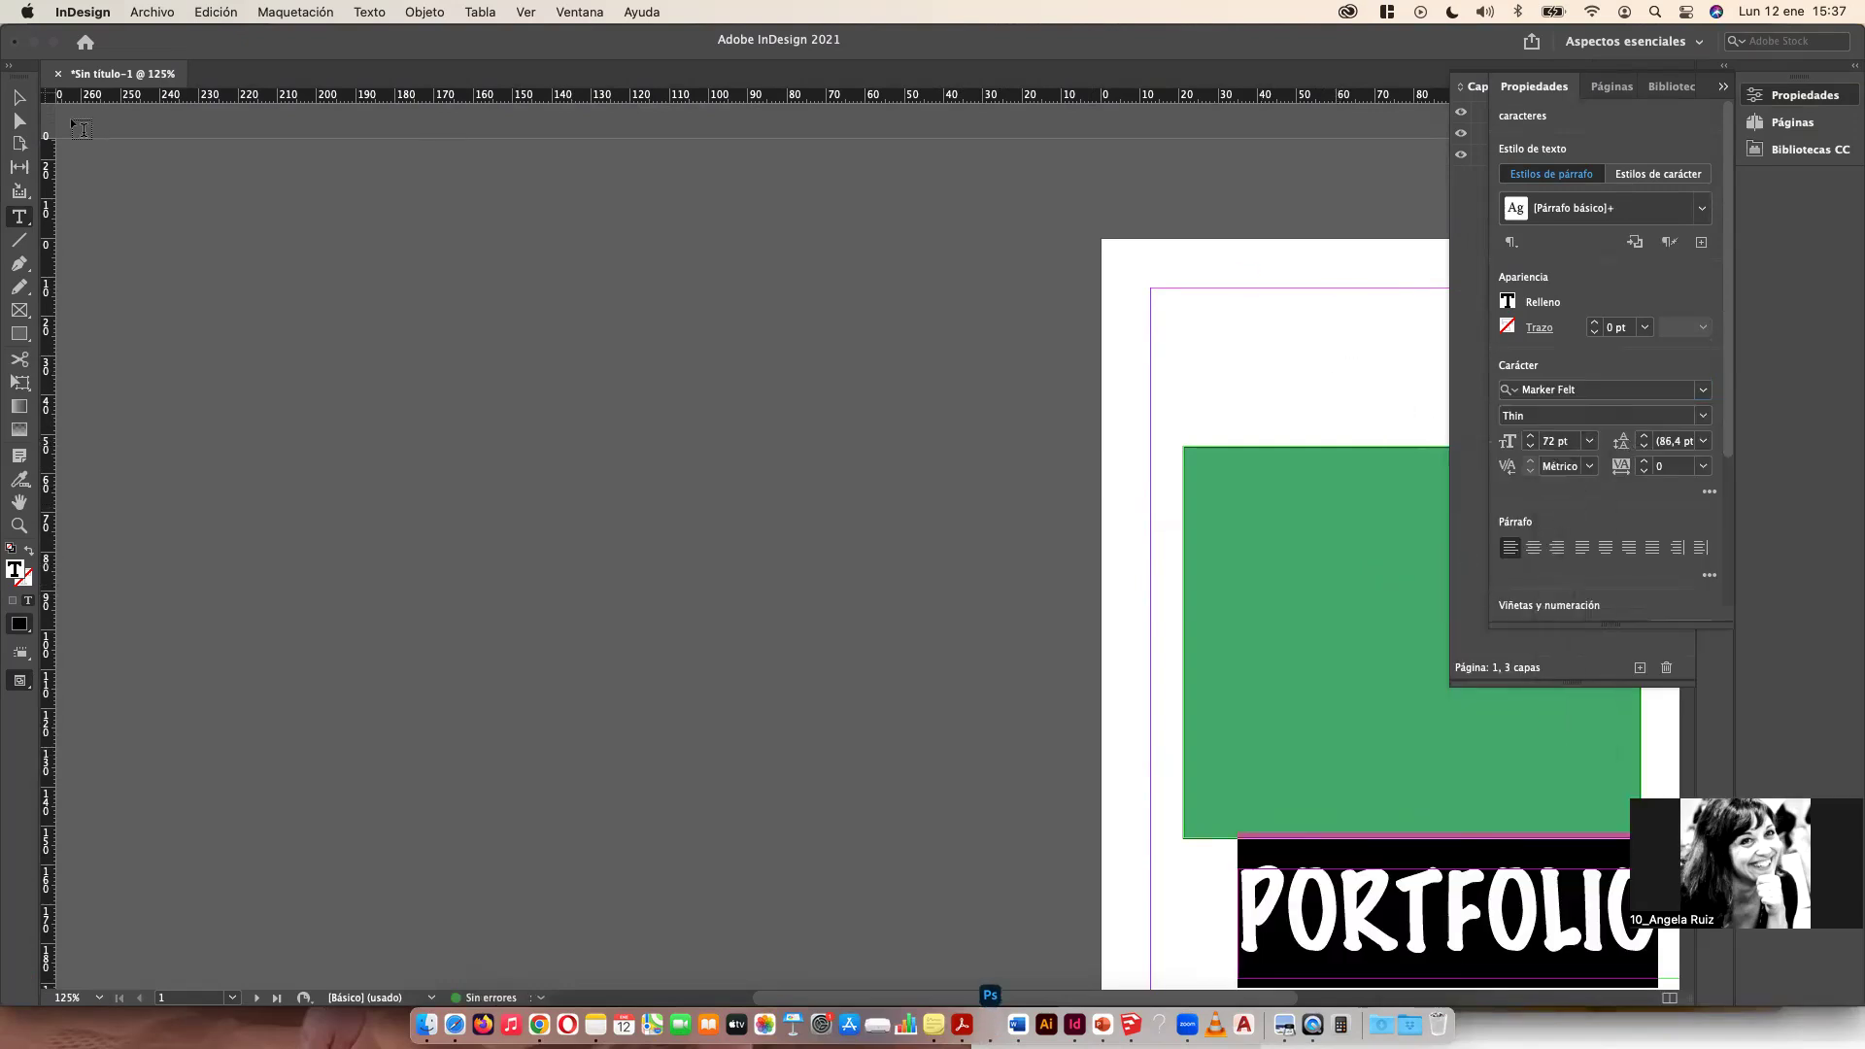
click(20, 100)
click(1186, 341)
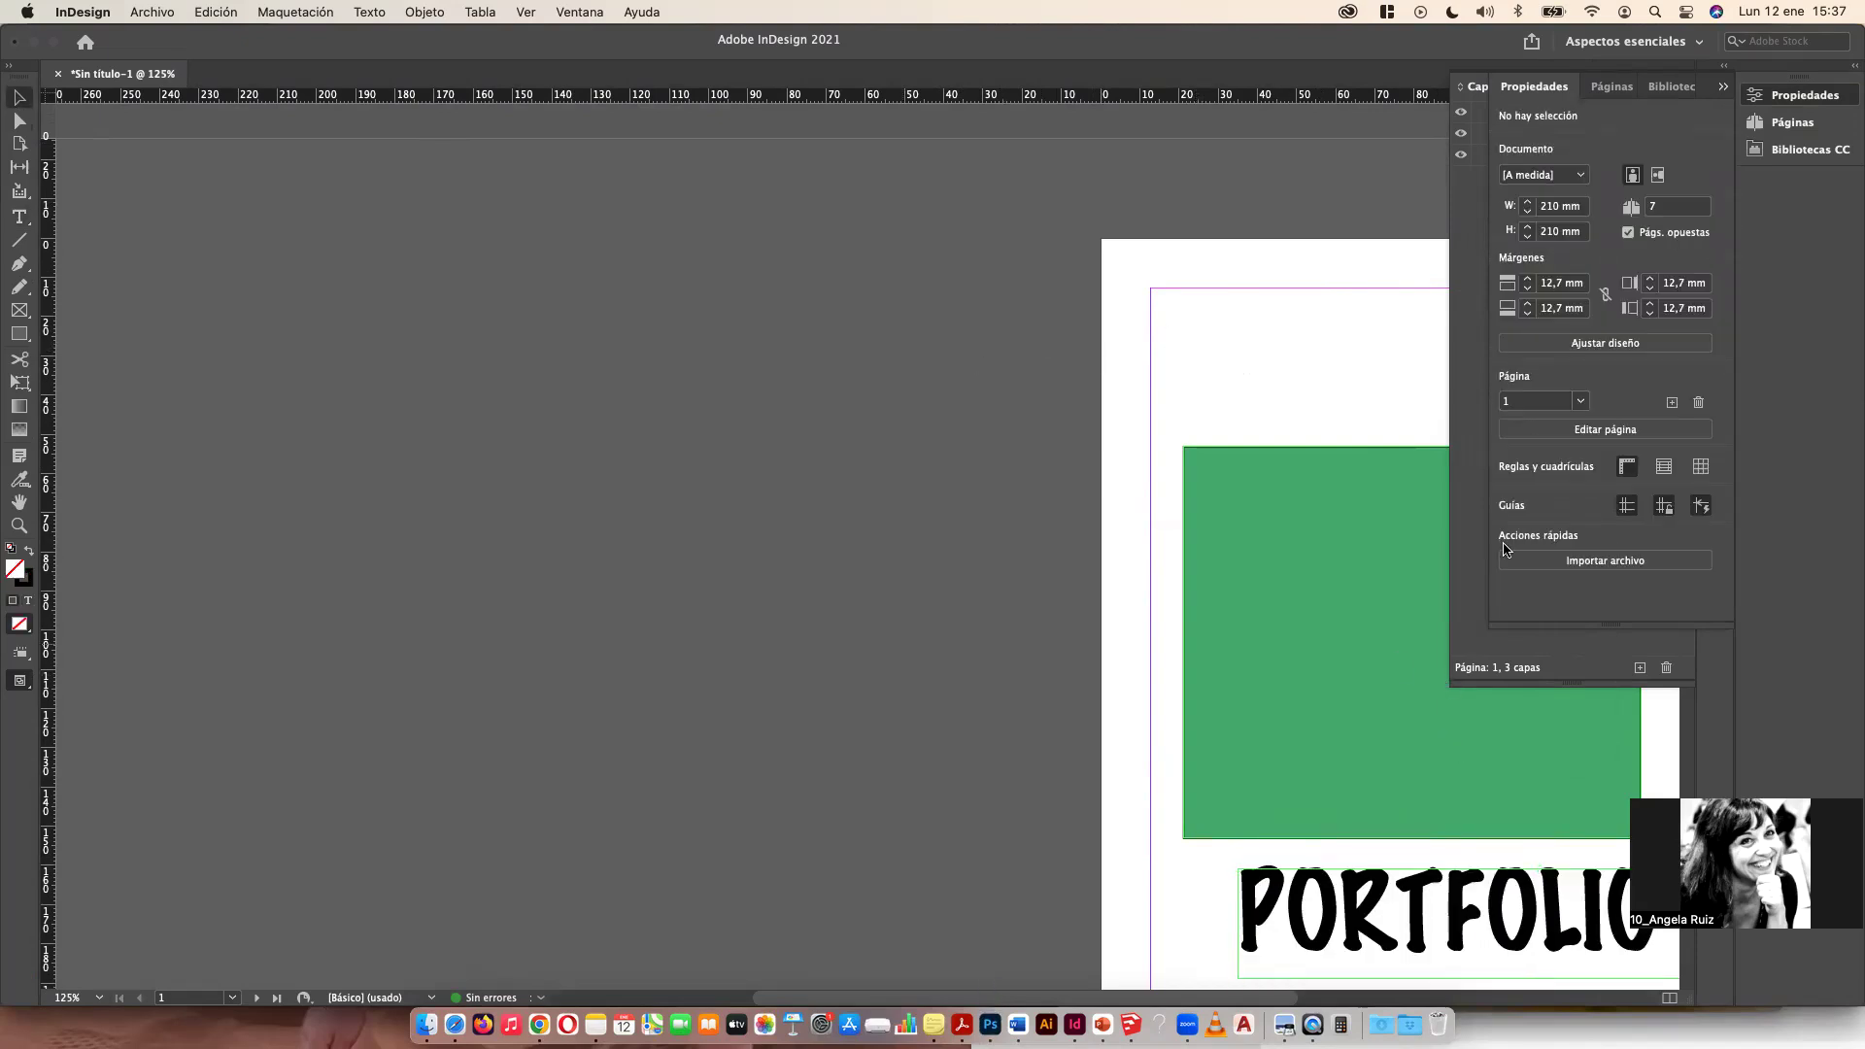
Step: Open the A-Página maestra master spread for editing
scroll(1080, 491, down, 5)
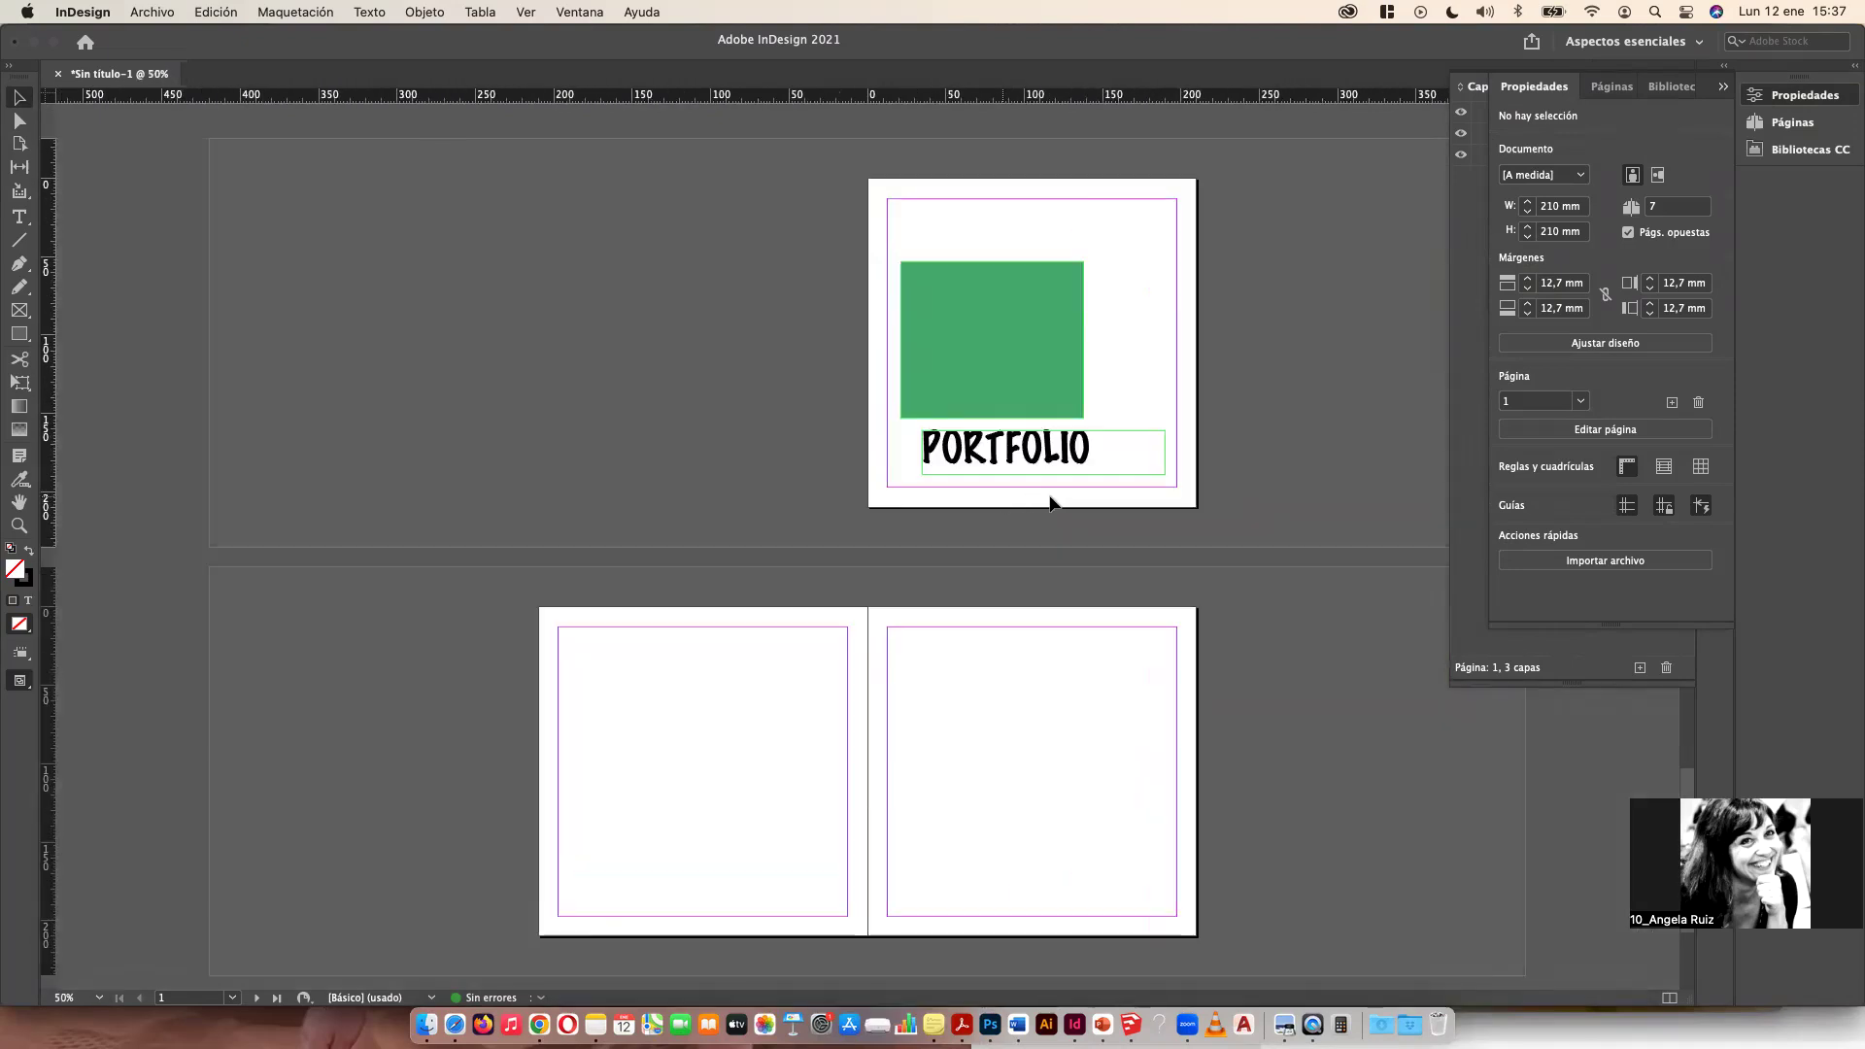
key(super+plus)
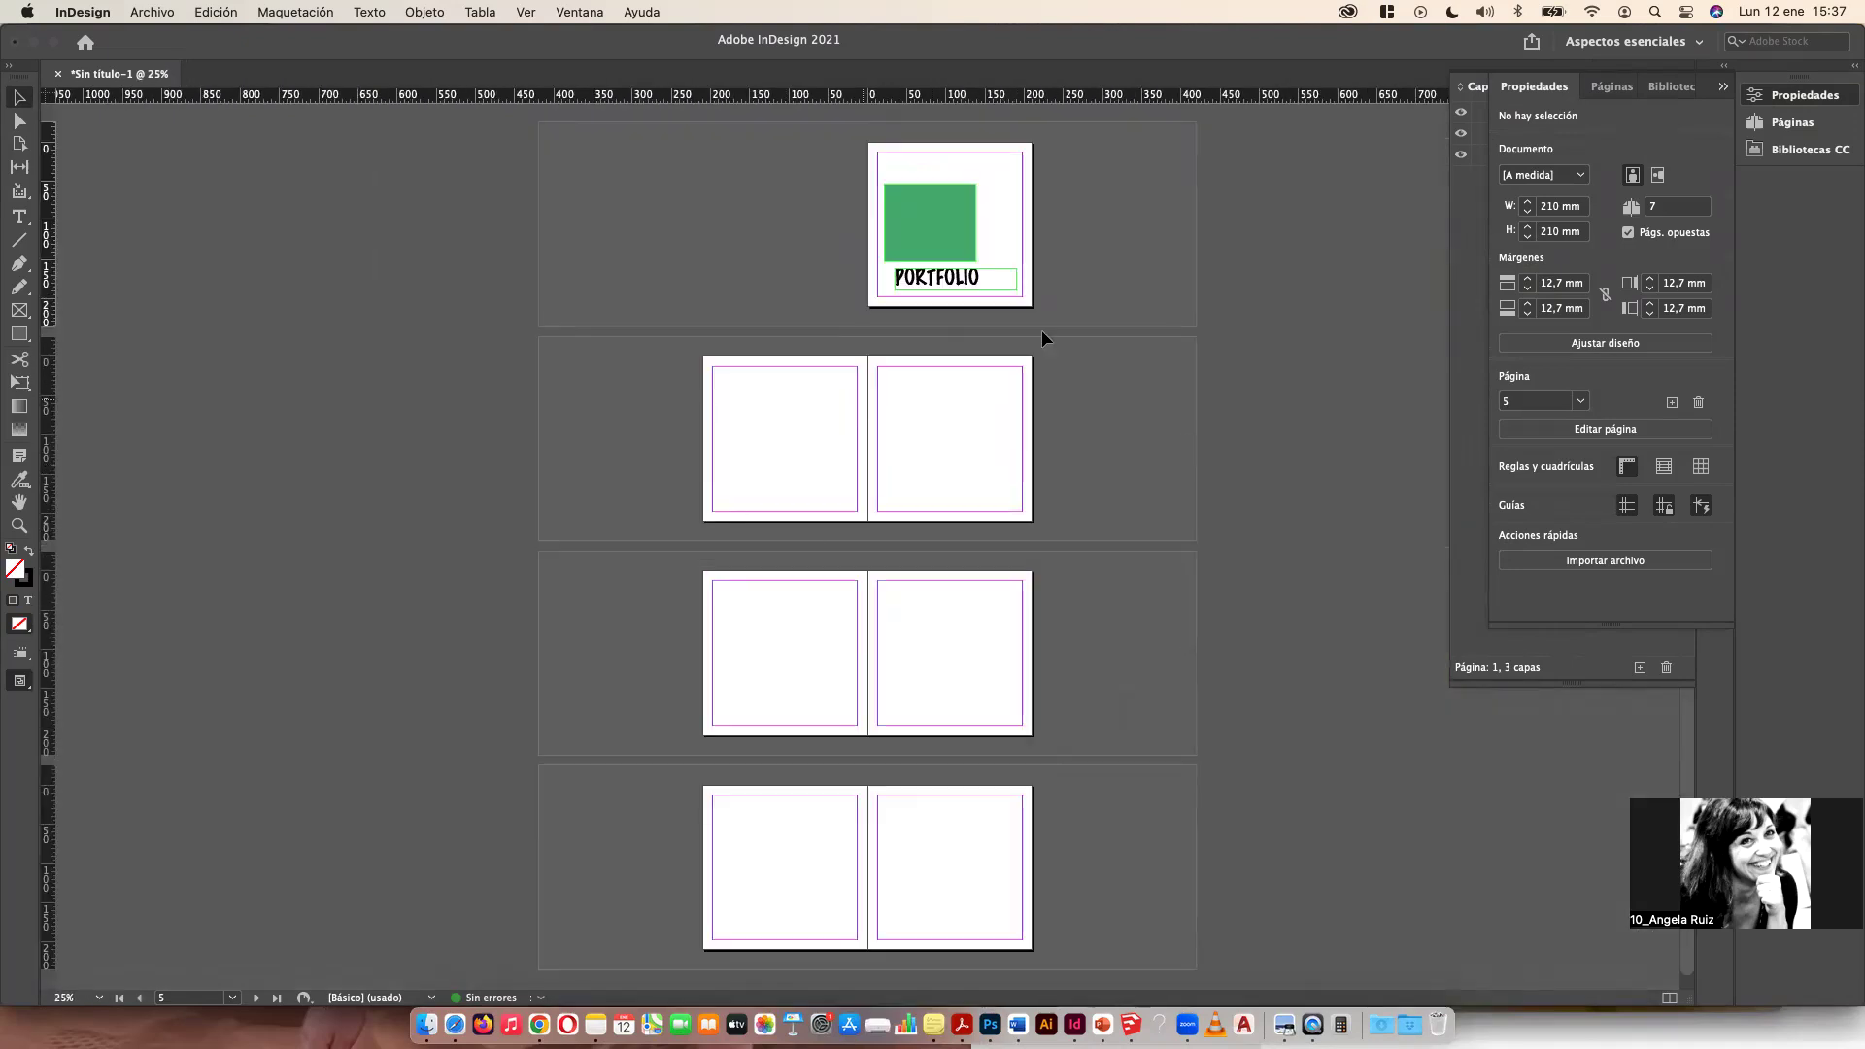
click(1612, 87)
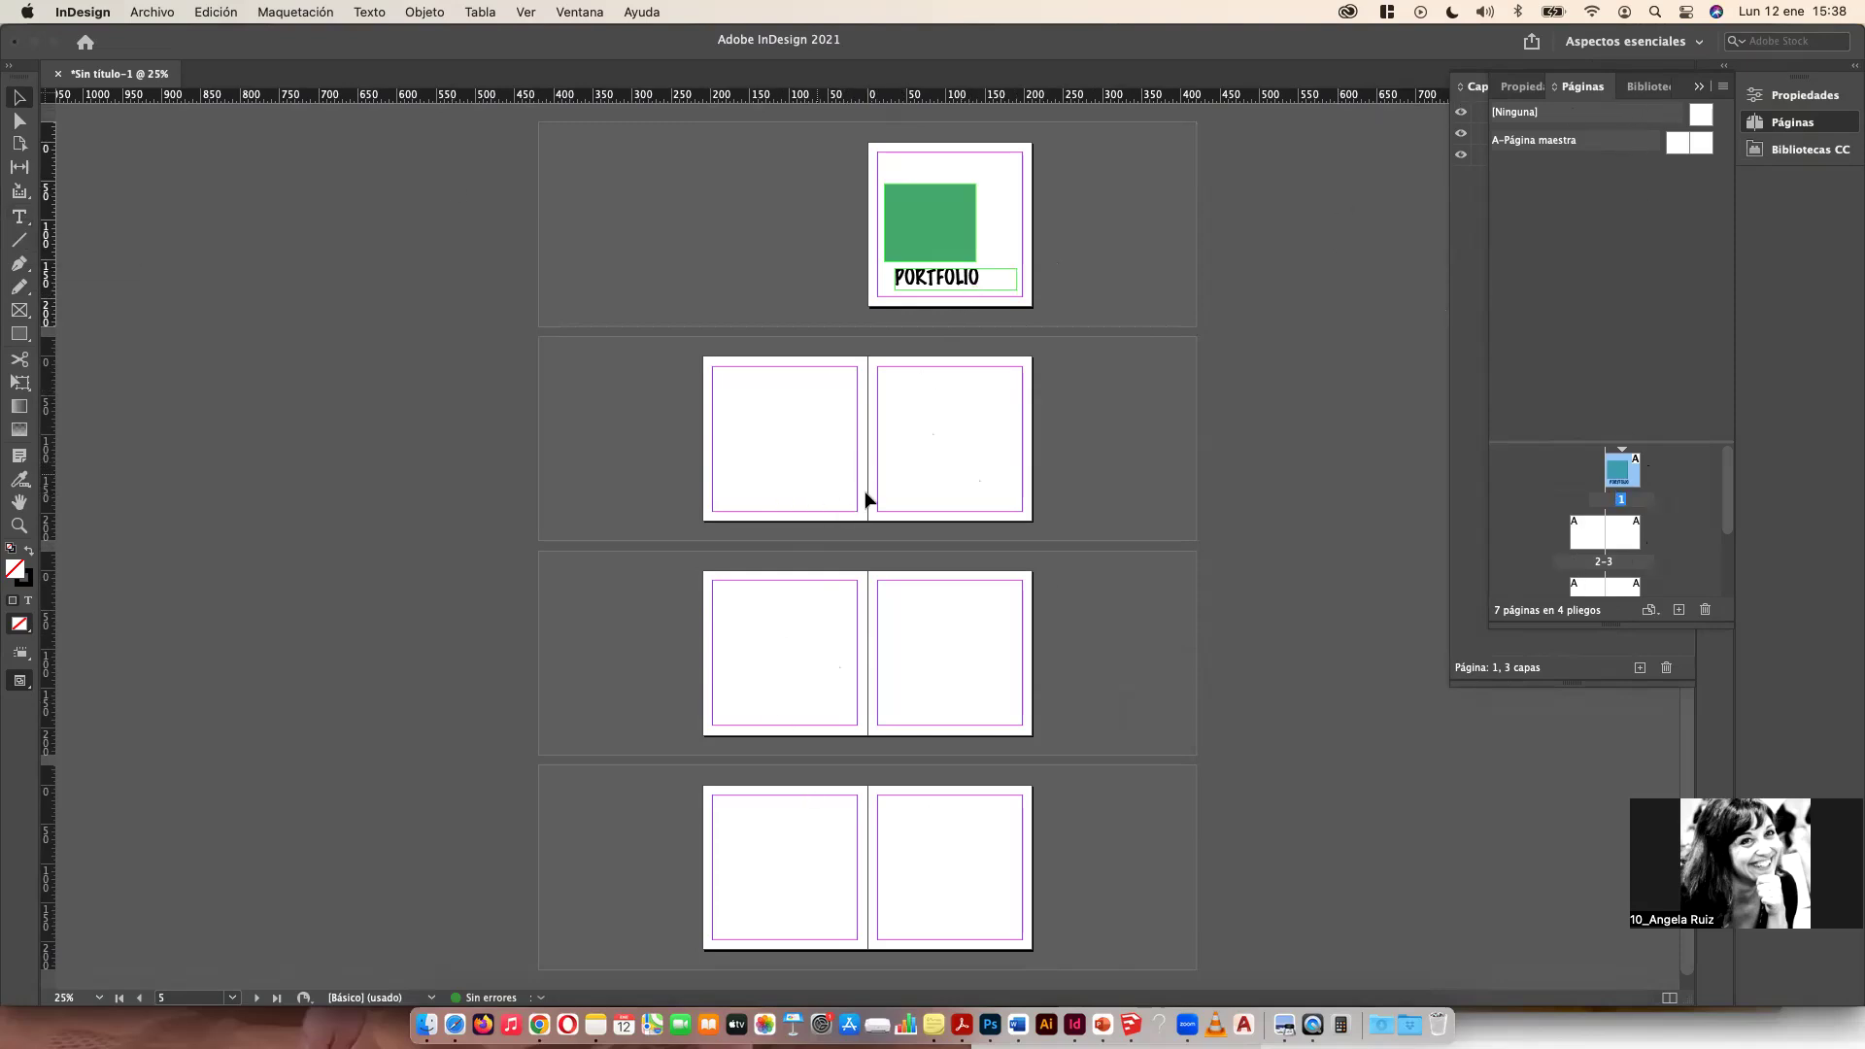
double_click(1685, 146)
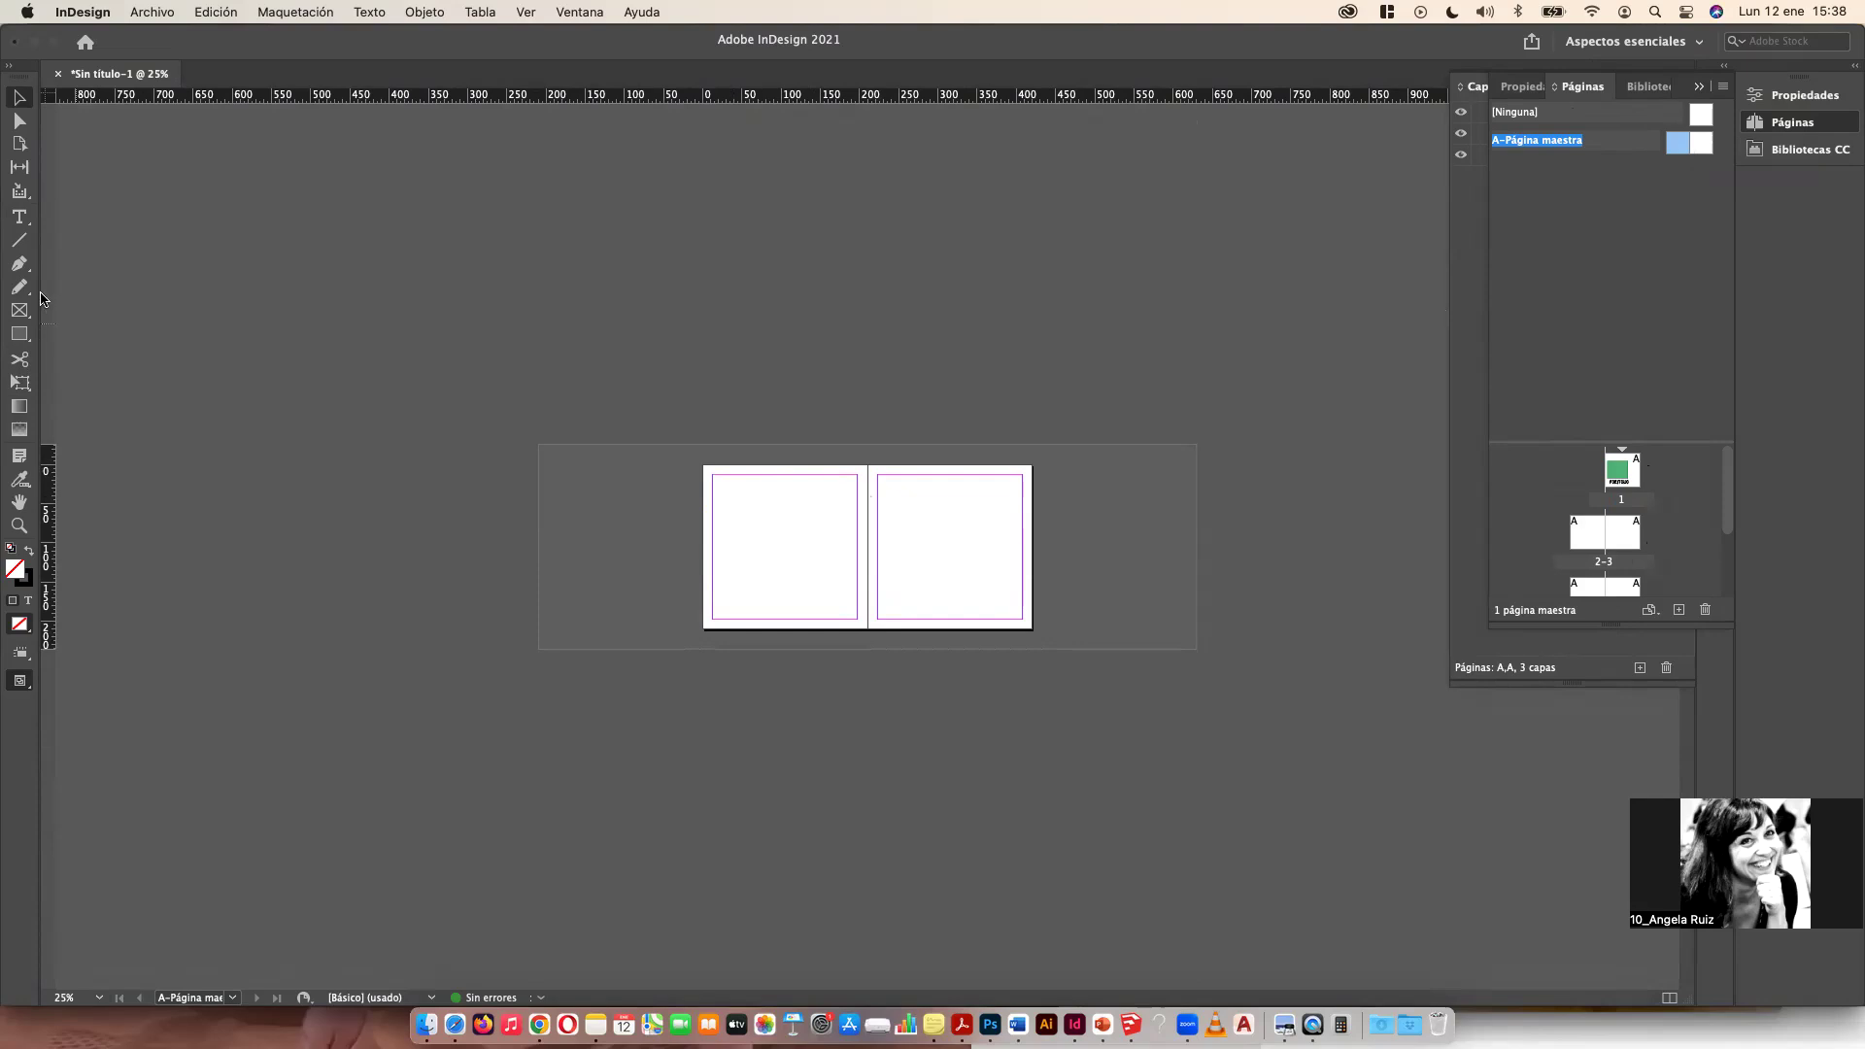
Step: Add a text frame at the top of the master's left page containing the author's name
click(18, 217)
drag(744, 486, 777, 495)
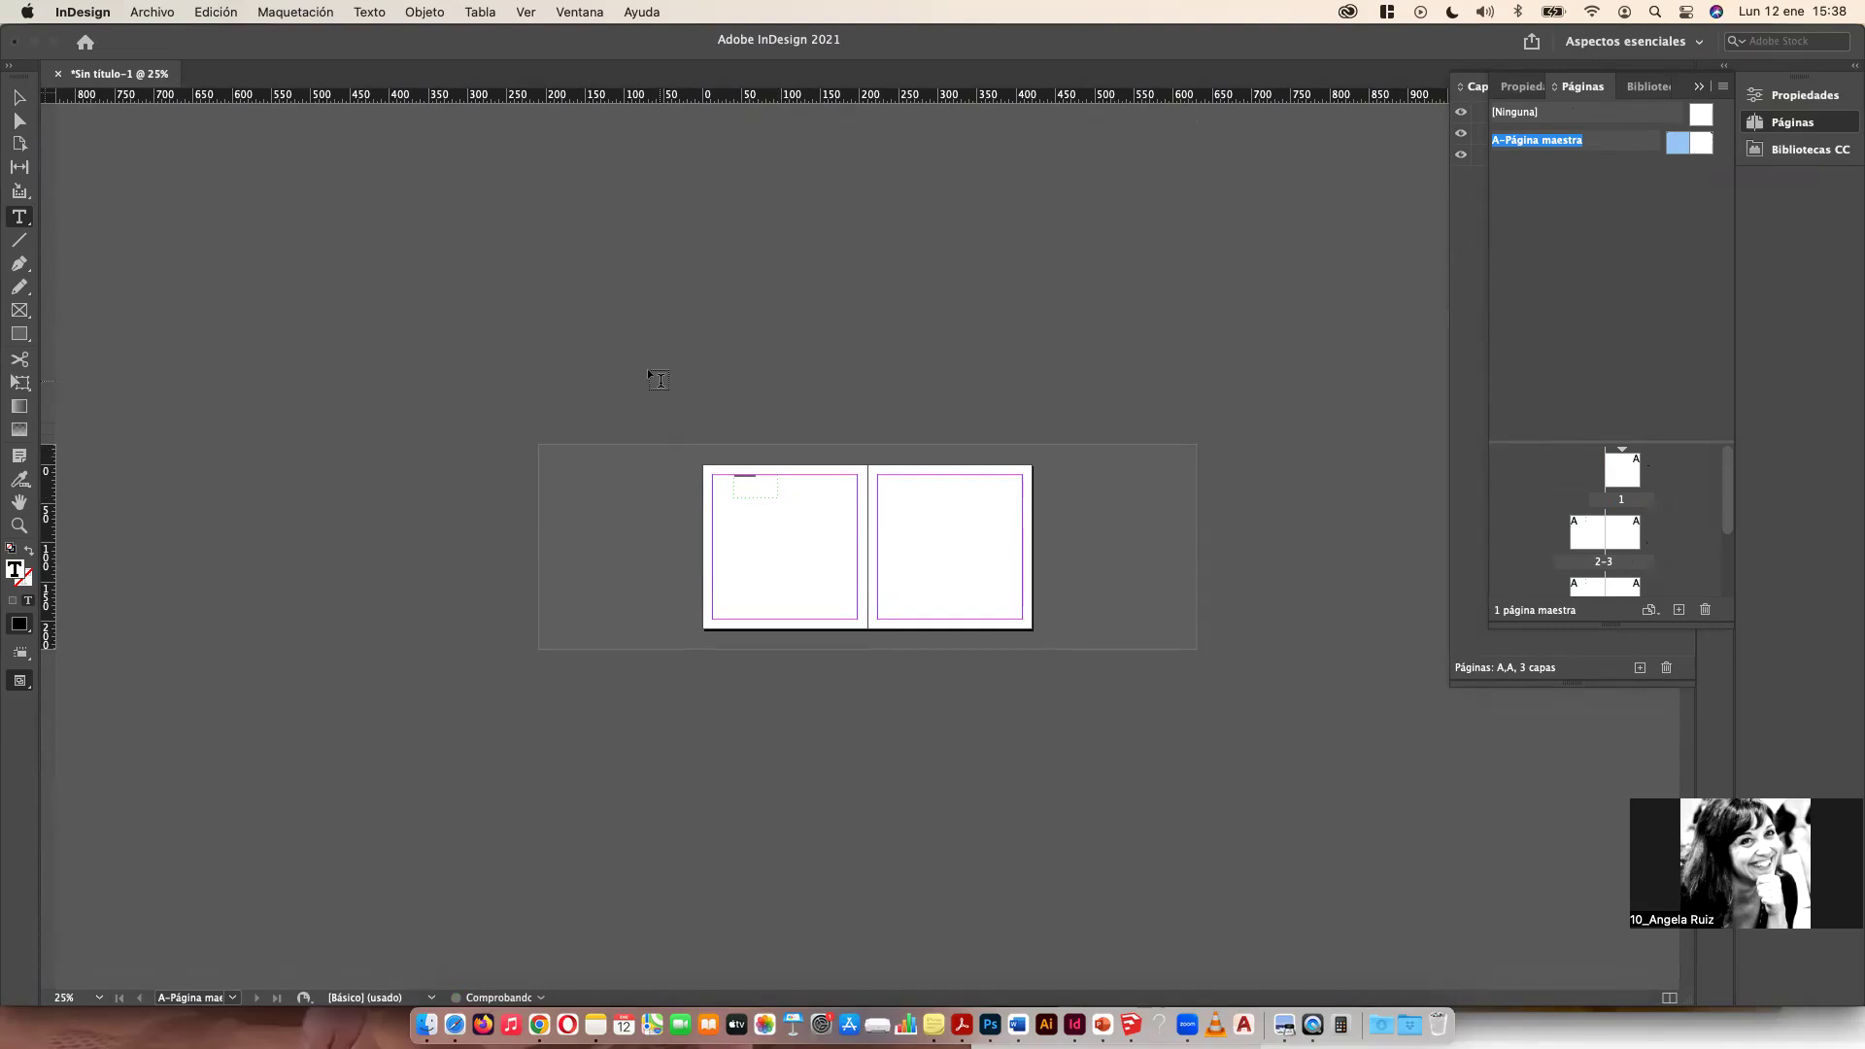
scroll(861, 521, down, 2)
scroll(837, 496, up, 6)
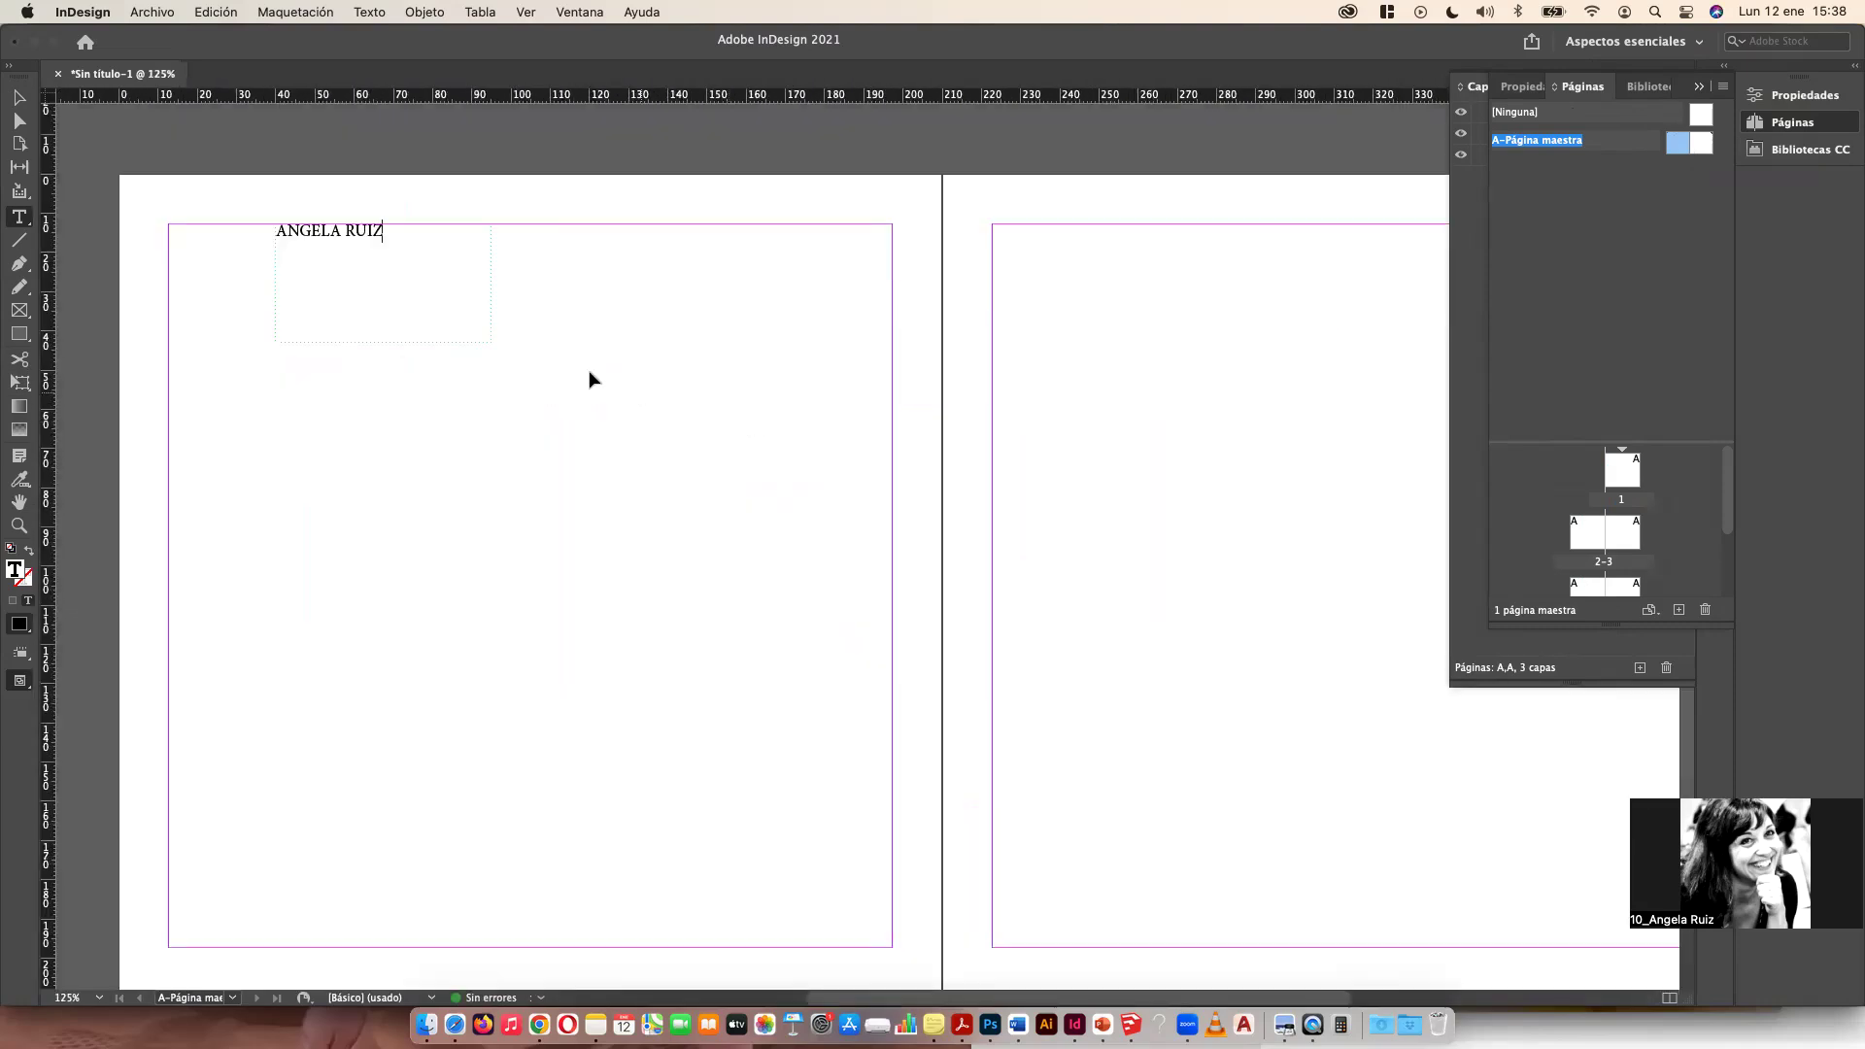
Step: Draw a rectangle across the top of the master's left page, covering the name, and fill it with green
click(20, 335)
drag(184, 195, 800, 330)
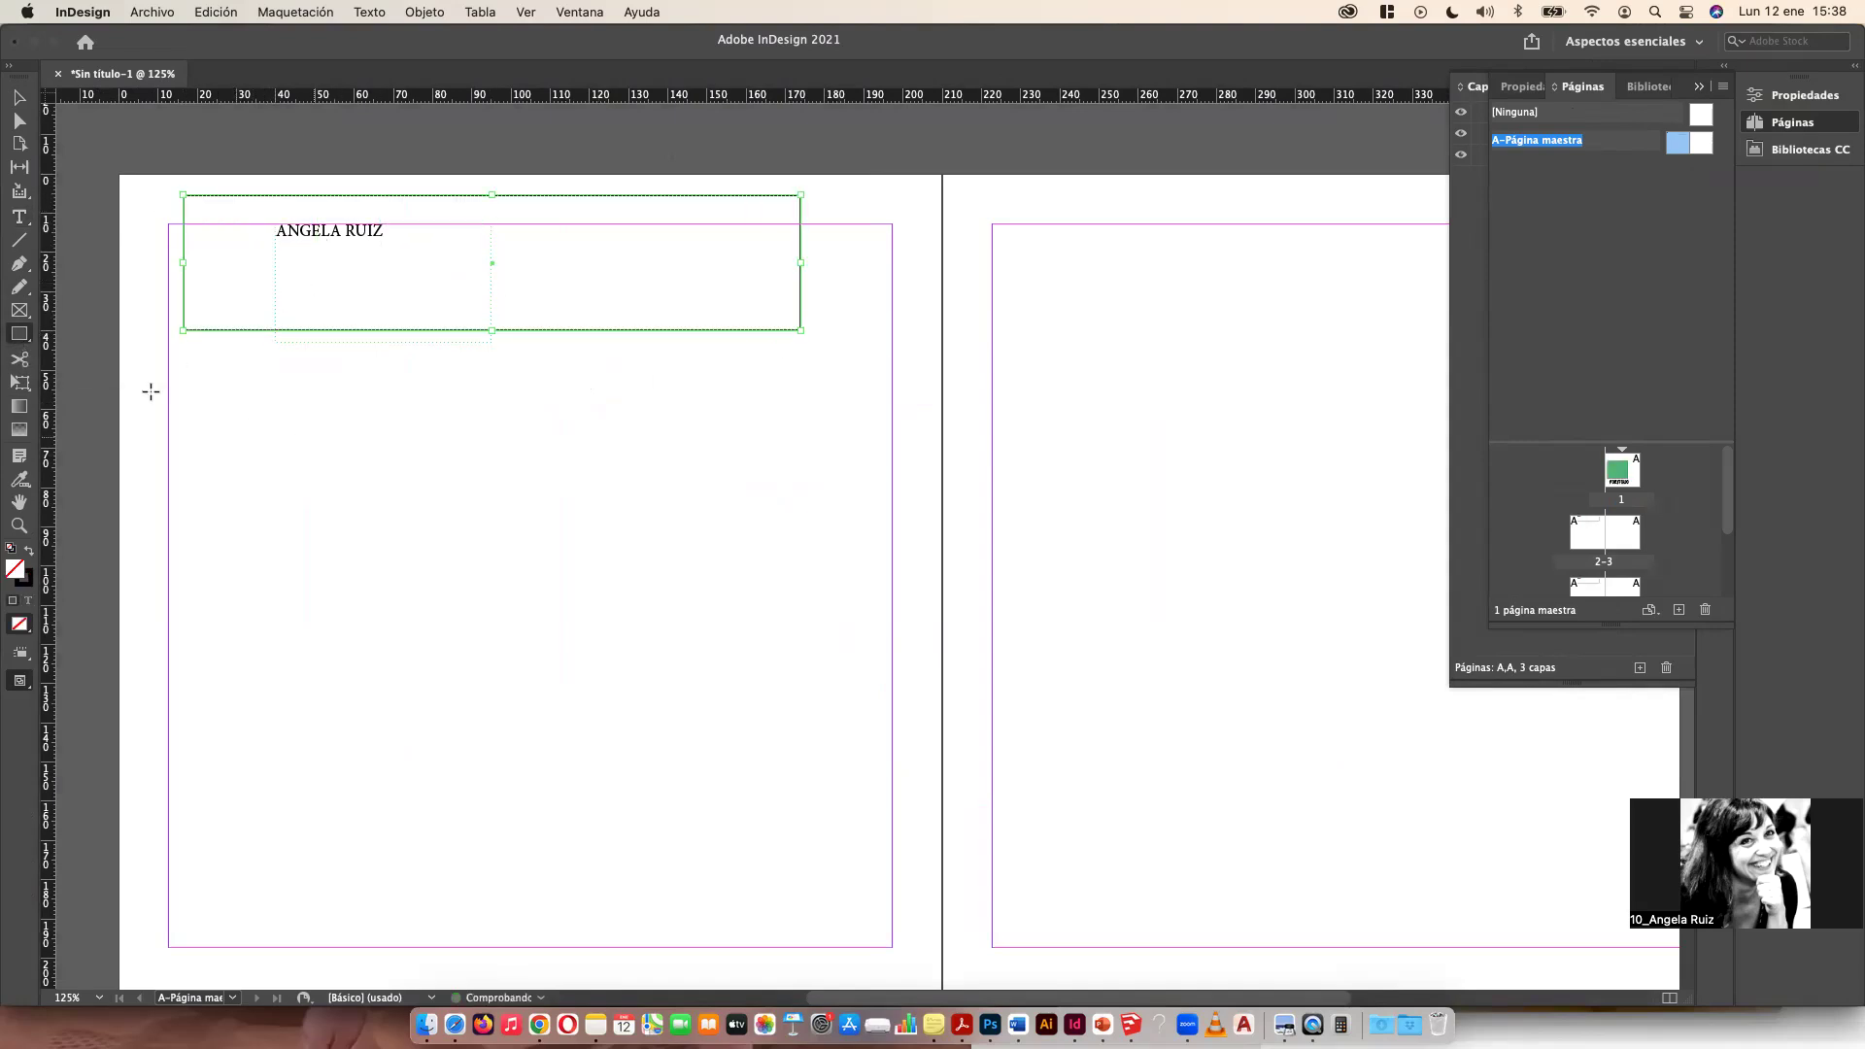
double_click(14, 571)
click(762, 439)
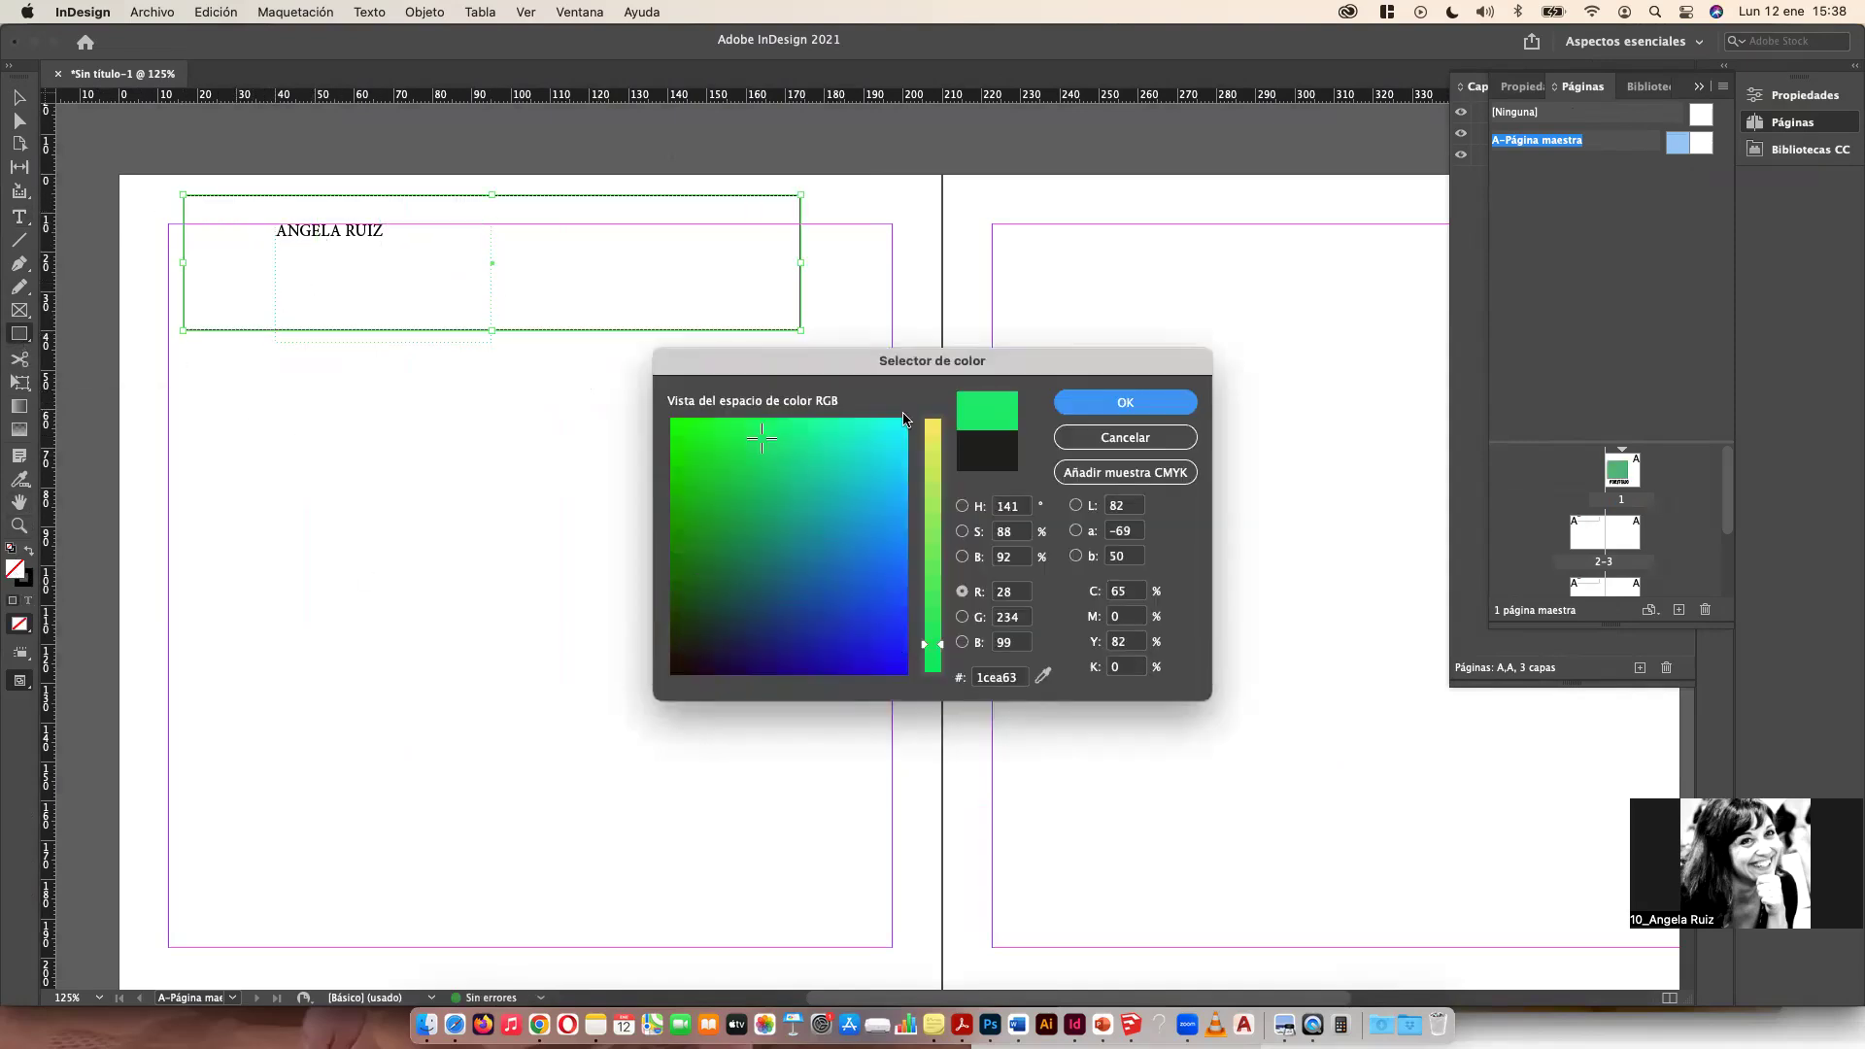
click(1114, 405)
Step: Send the green rectangle to the back behind the name text
click(19, 98)
right_click(459, 293)
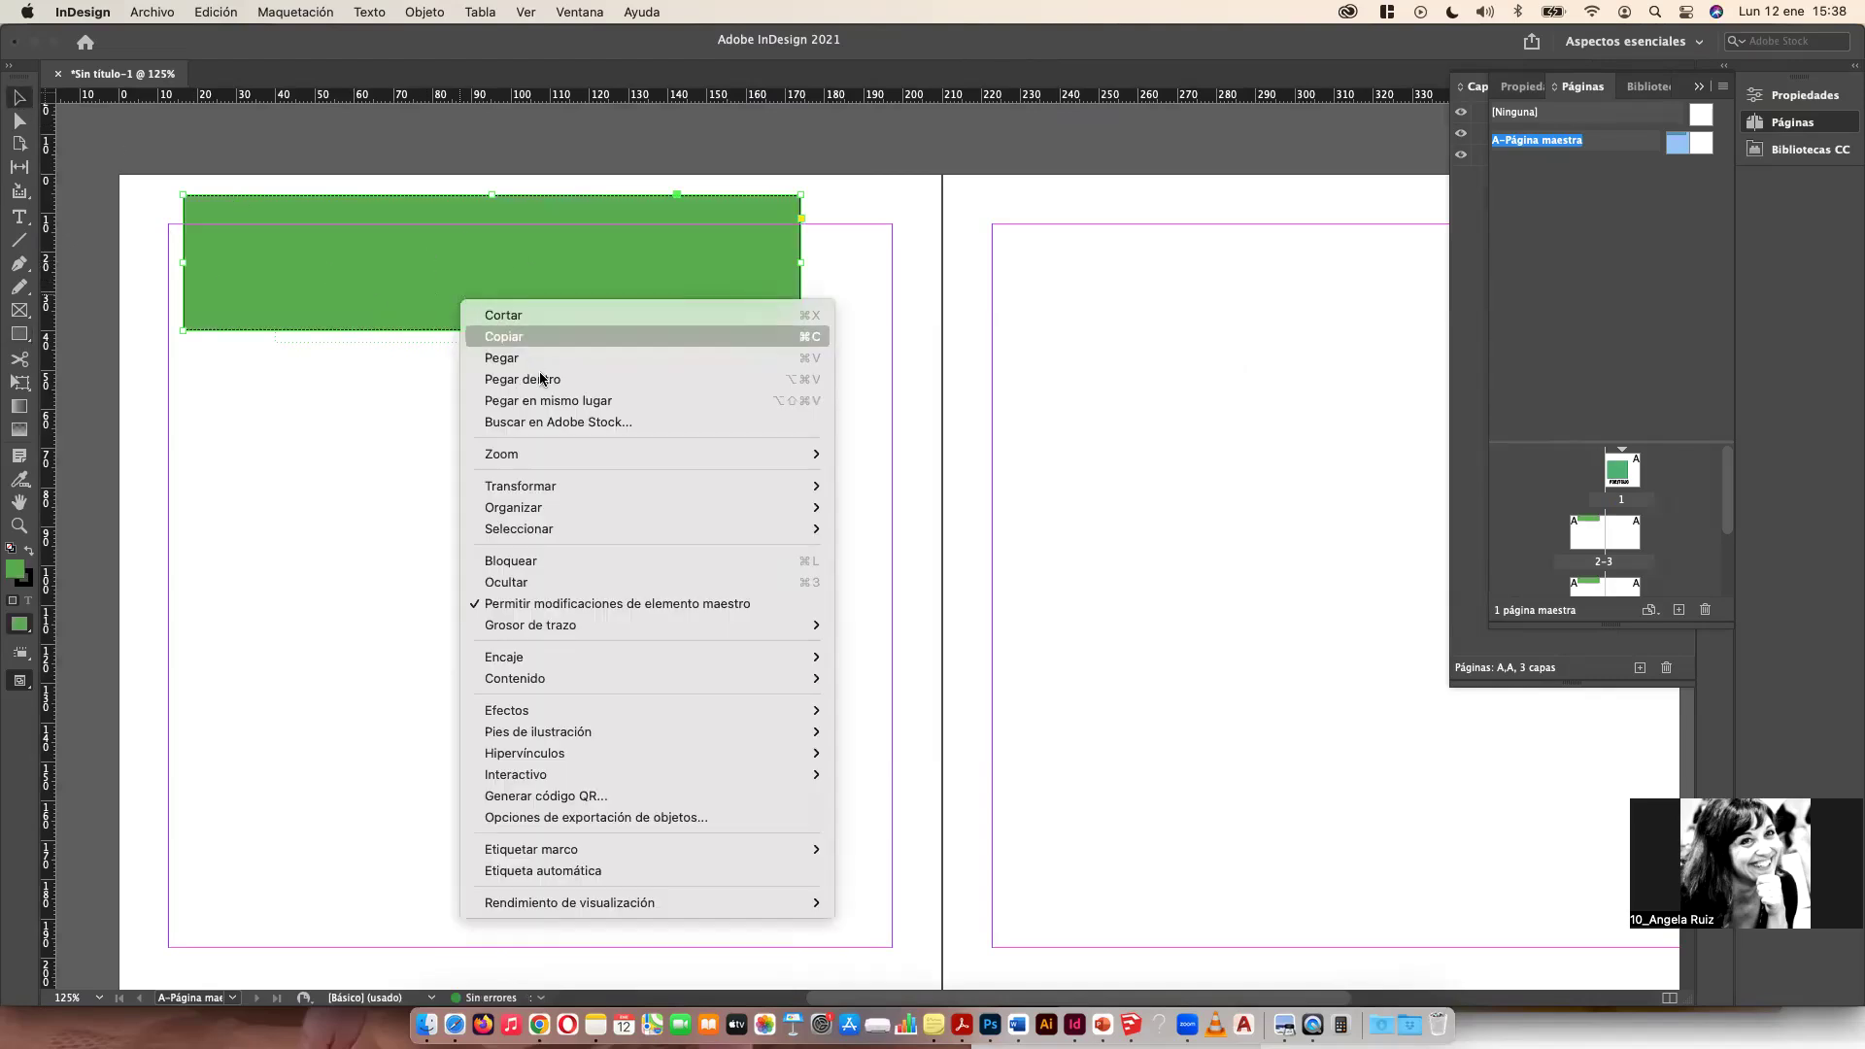
mouse_move(635, 511)
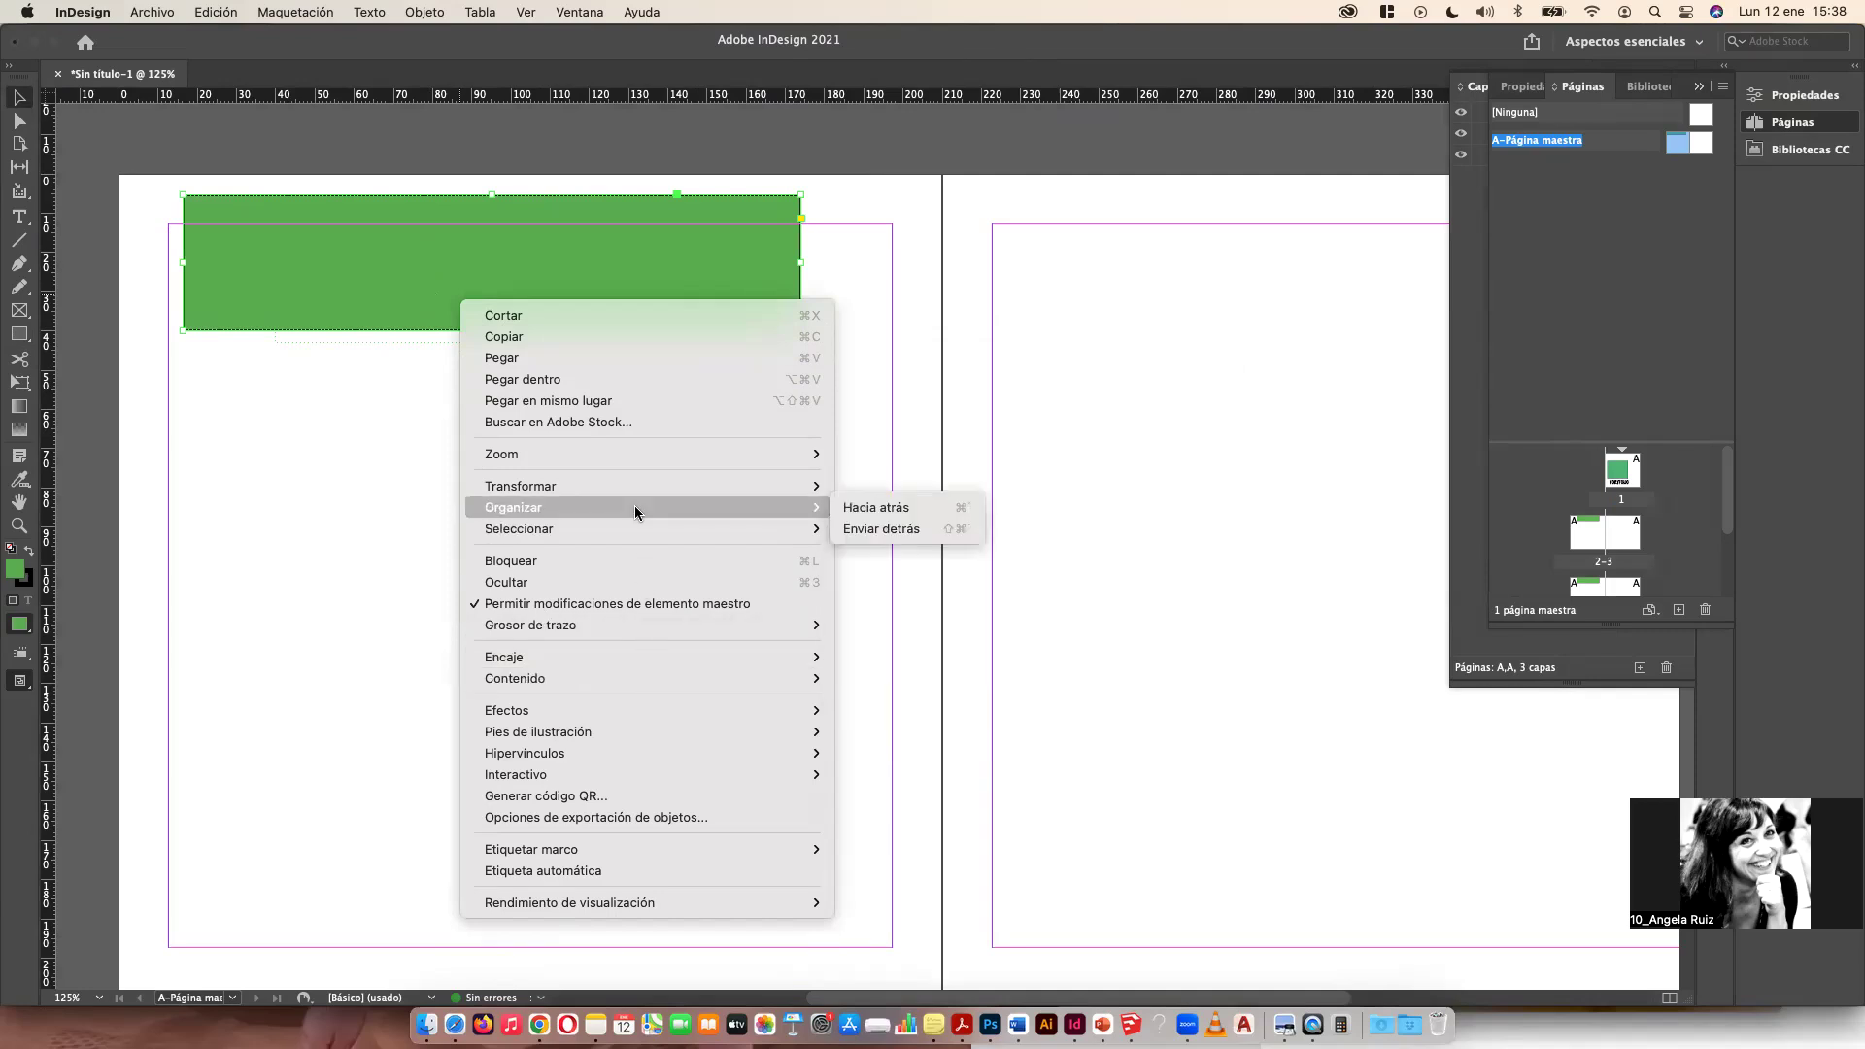
click(893, 512)
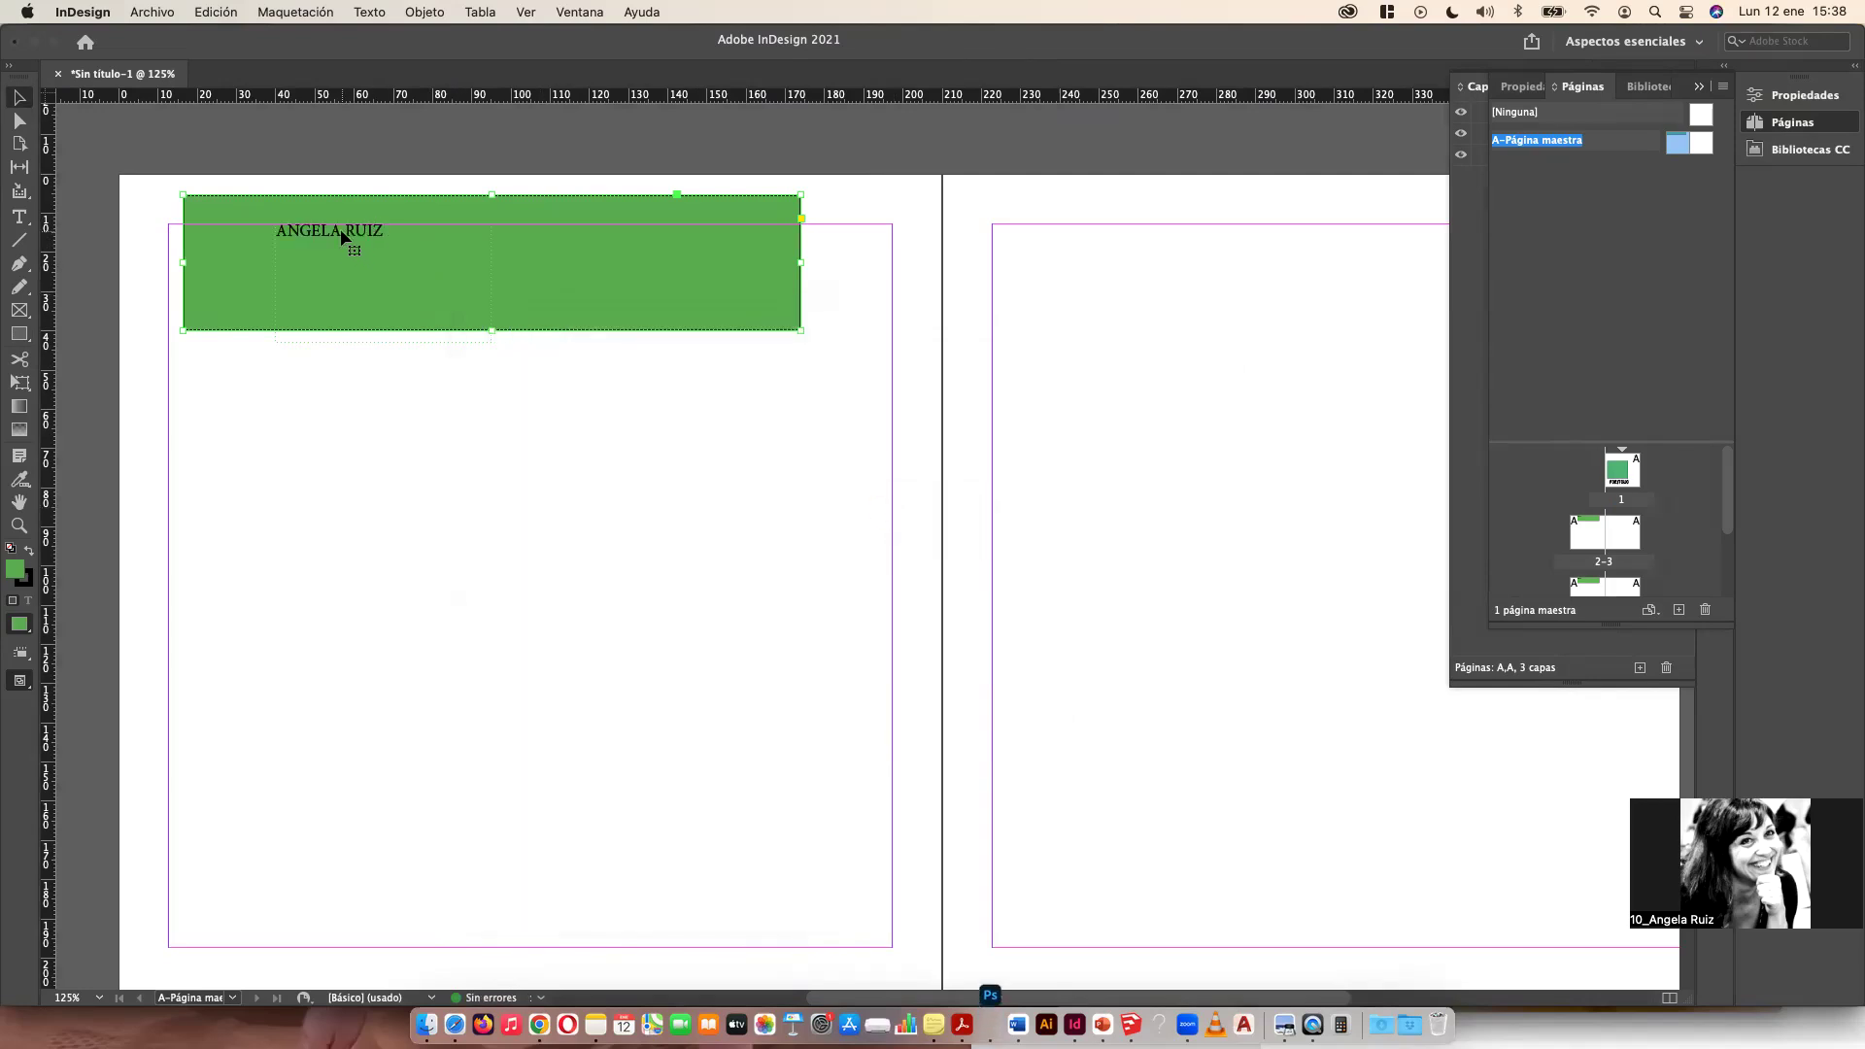
click(497, 404)
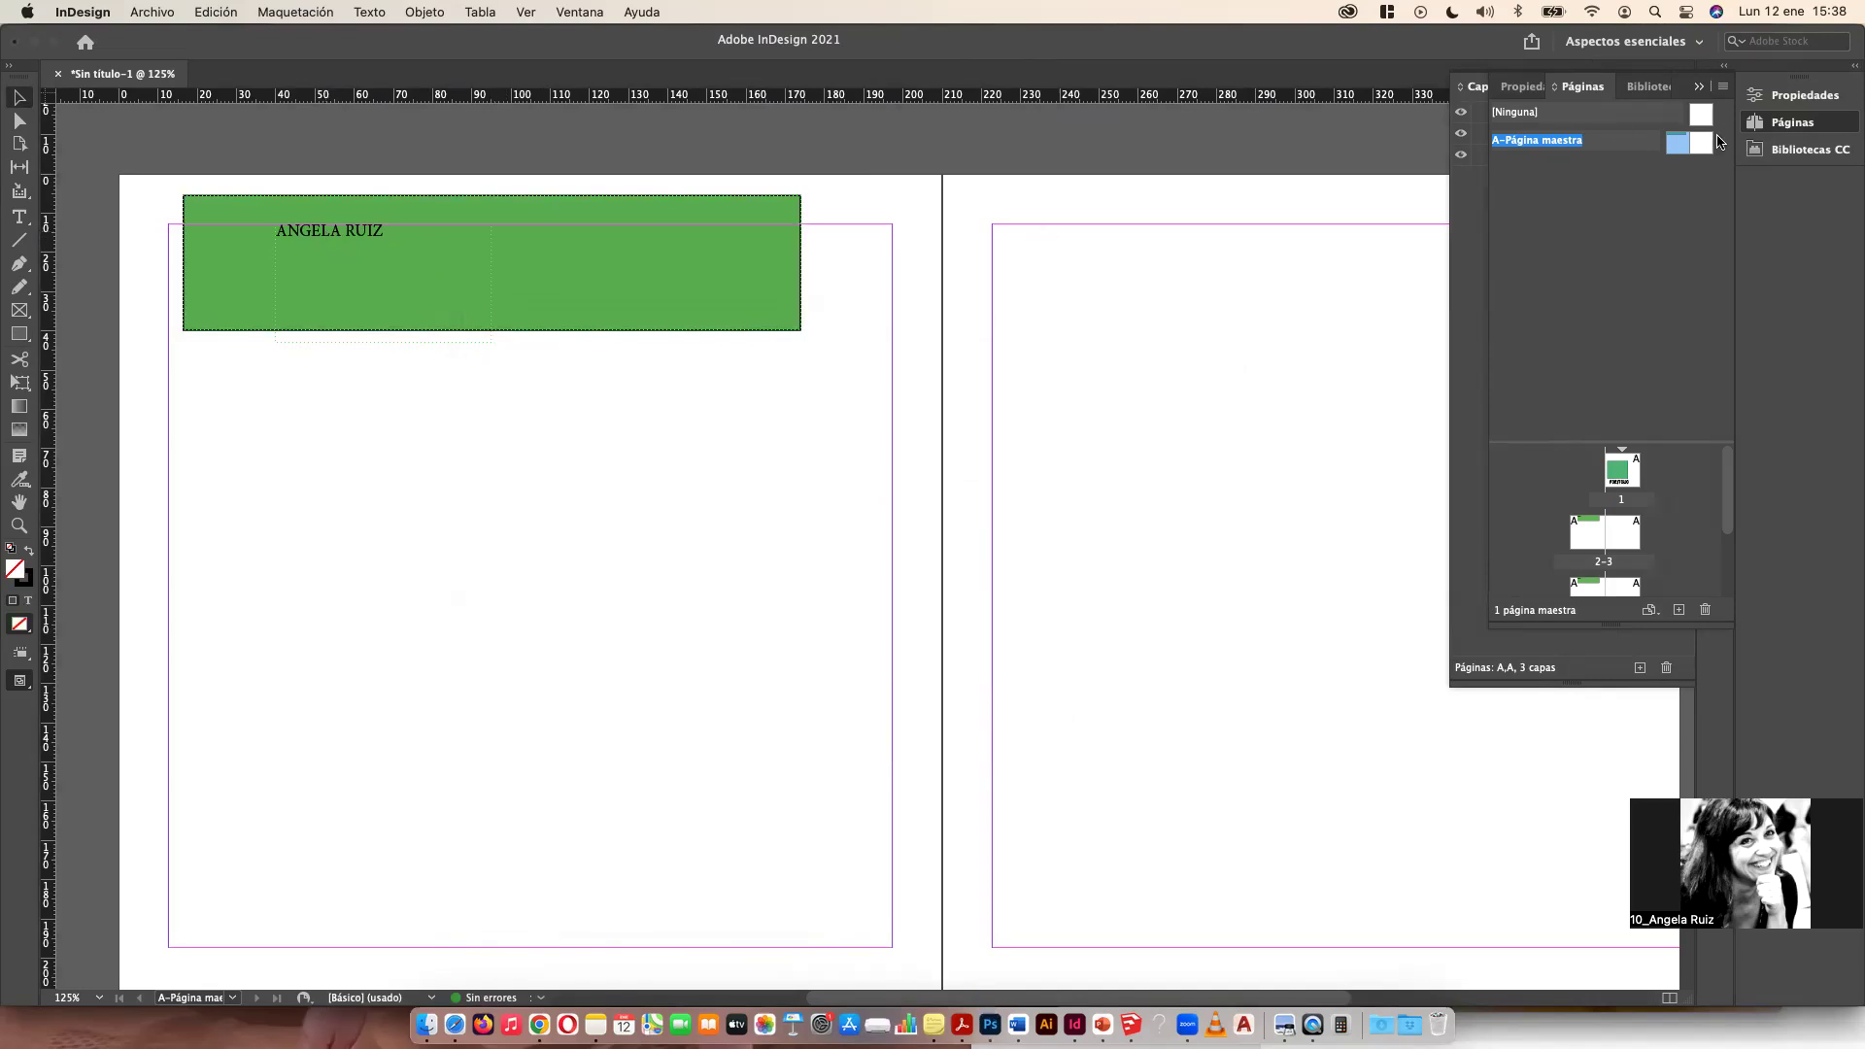
Step: Review the document spreads at a smaller zoom to check the master elements
scroll(1614, 510, down, 3)
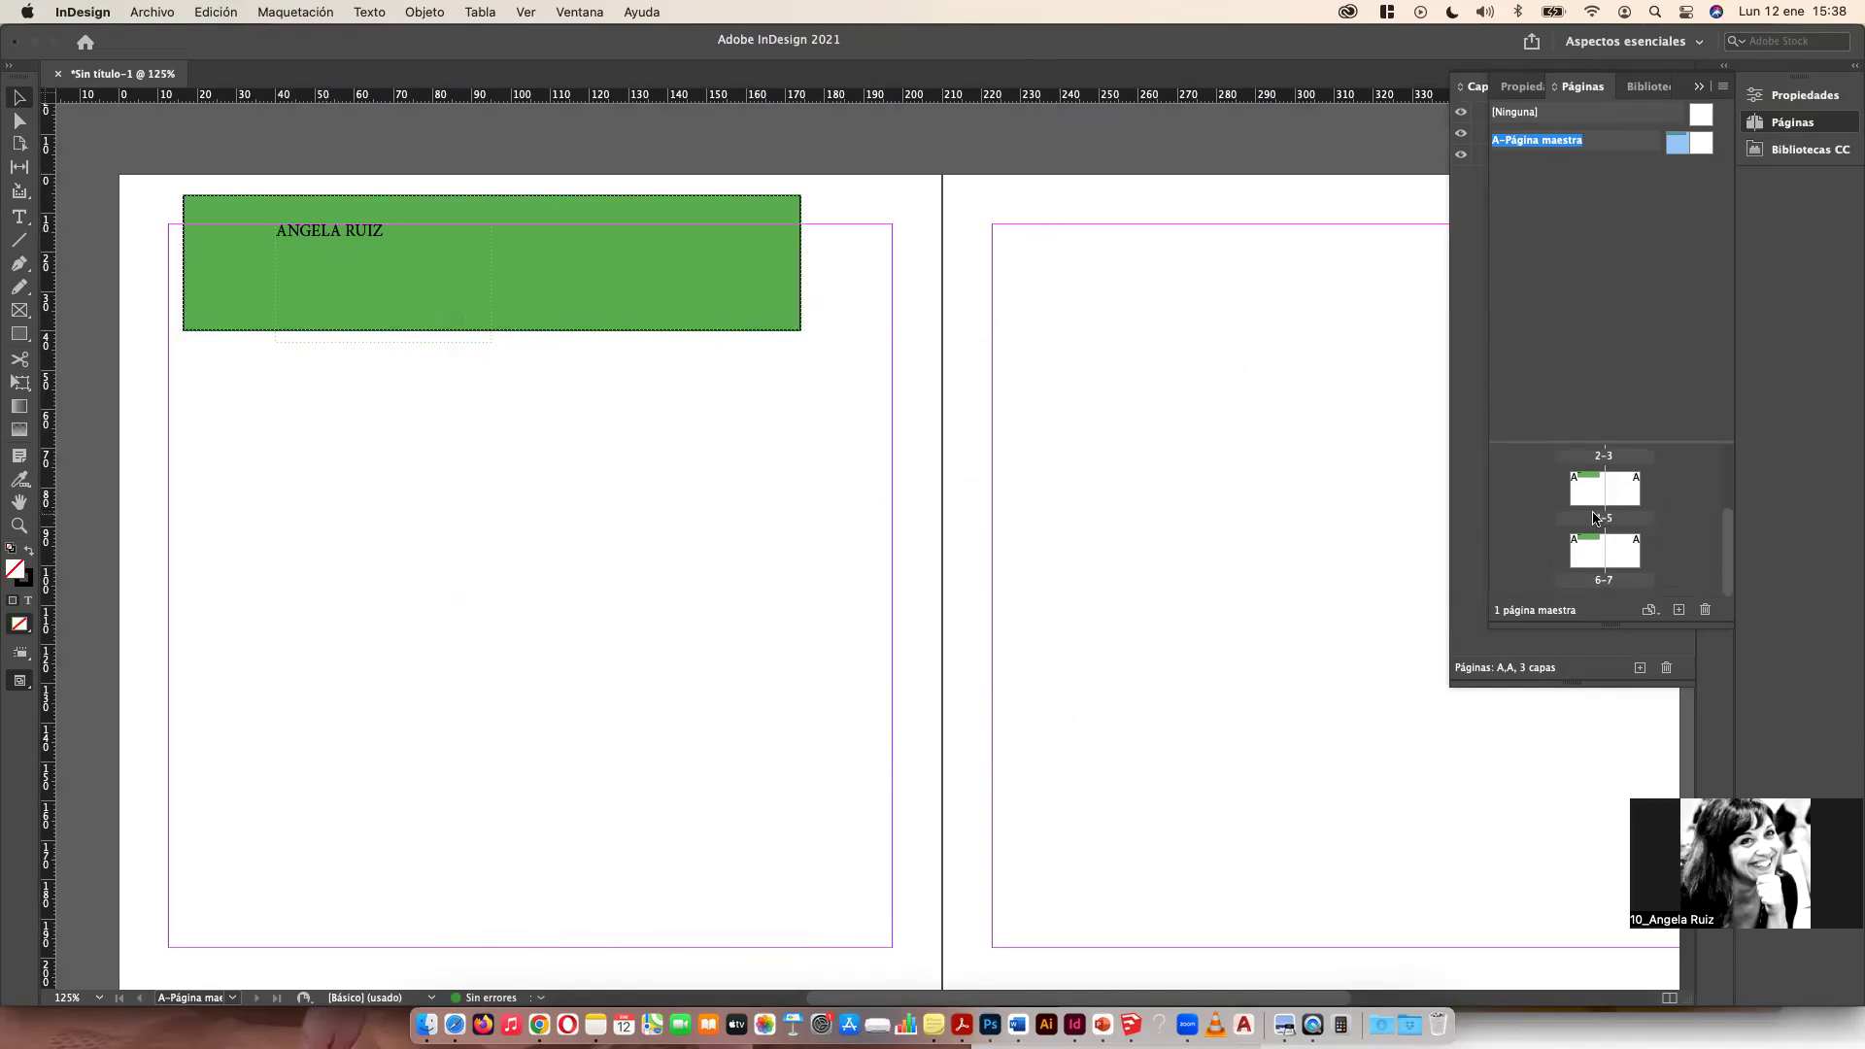
scroll(1593, 519, up, 2)
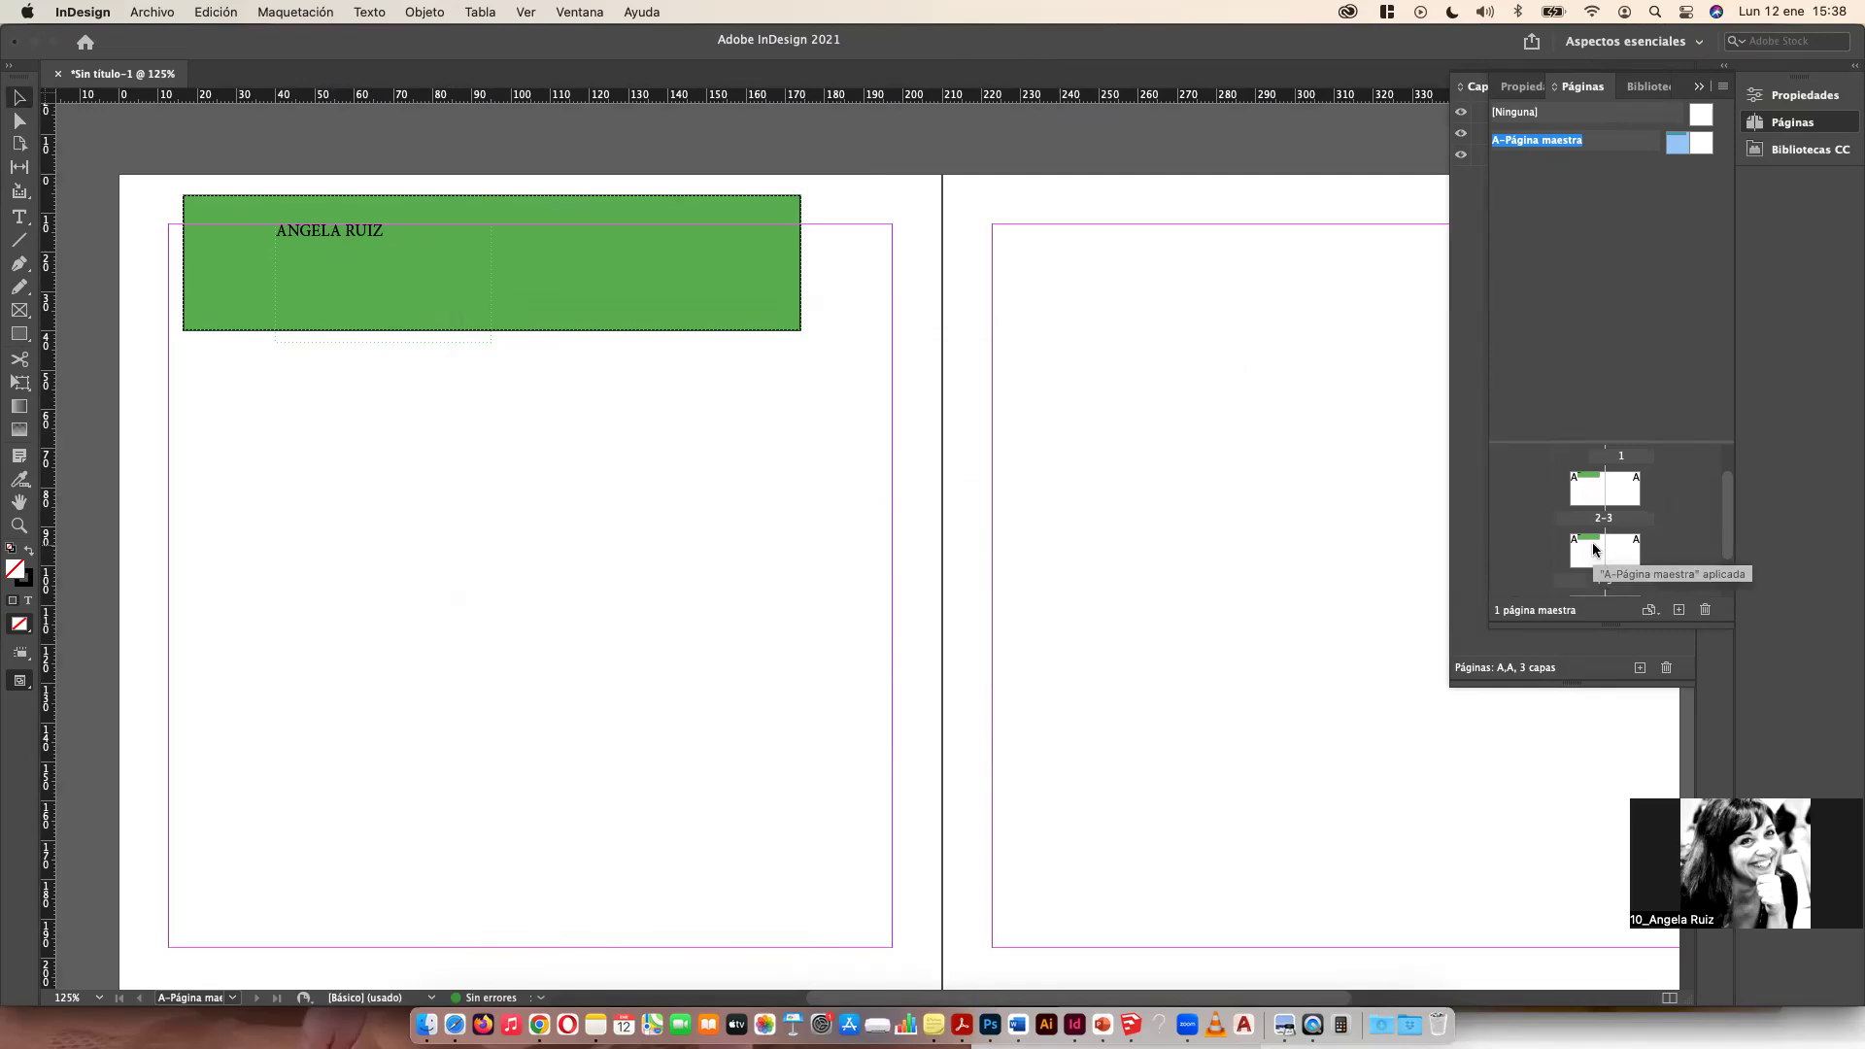
double_click(1592, 549)
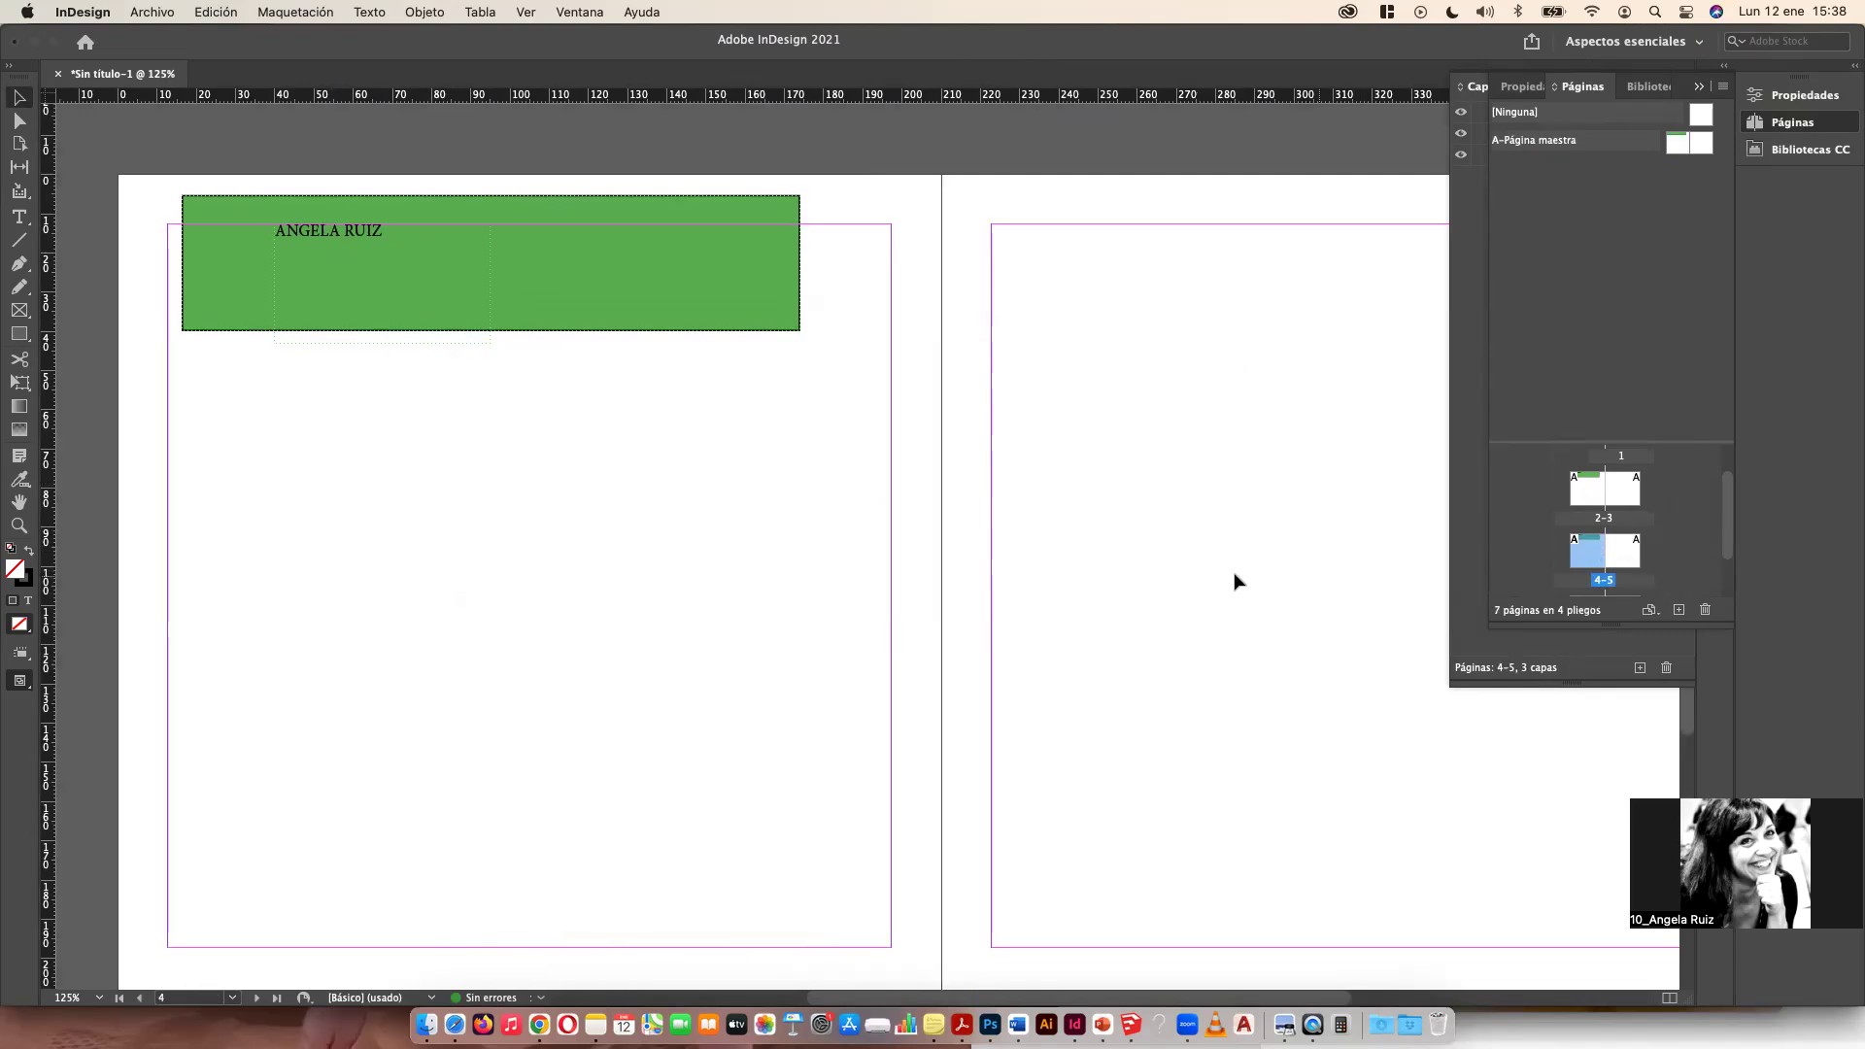
key(super+minus)
key(super+minus)
key(super+minus)
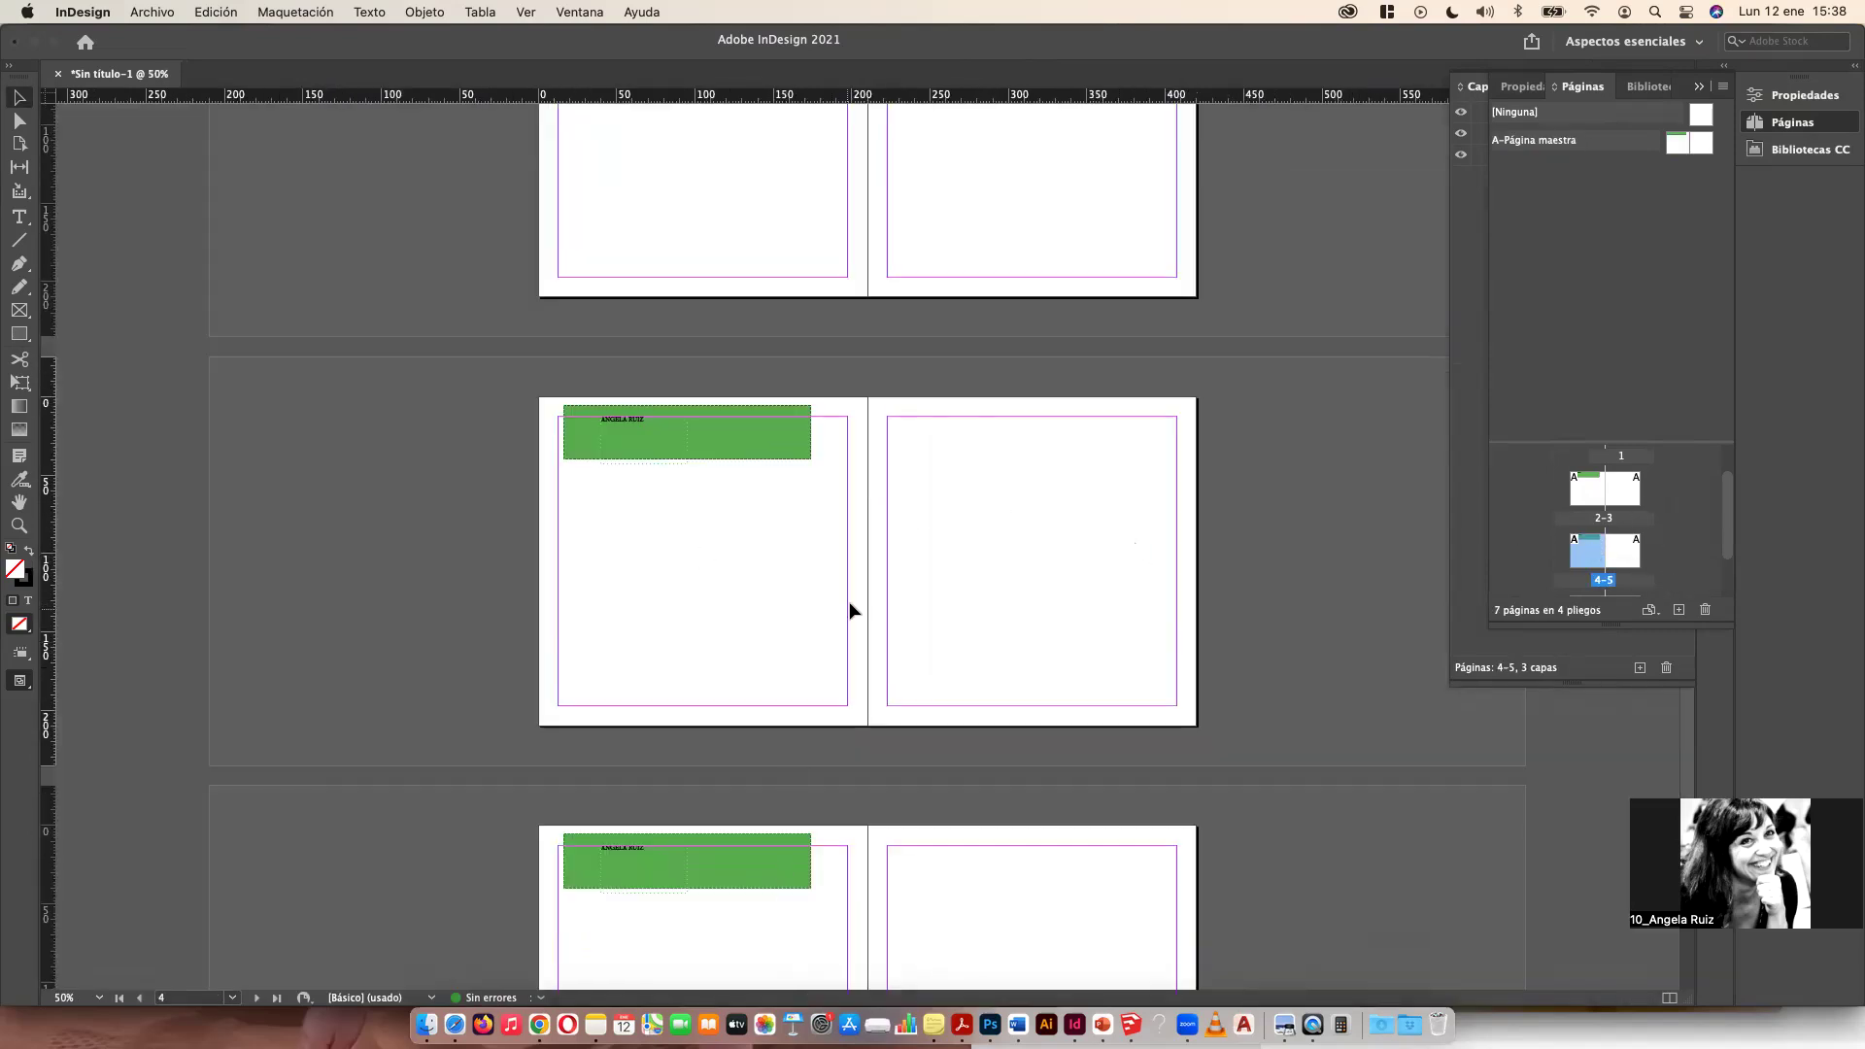
scroll(849, 610, up, 5)
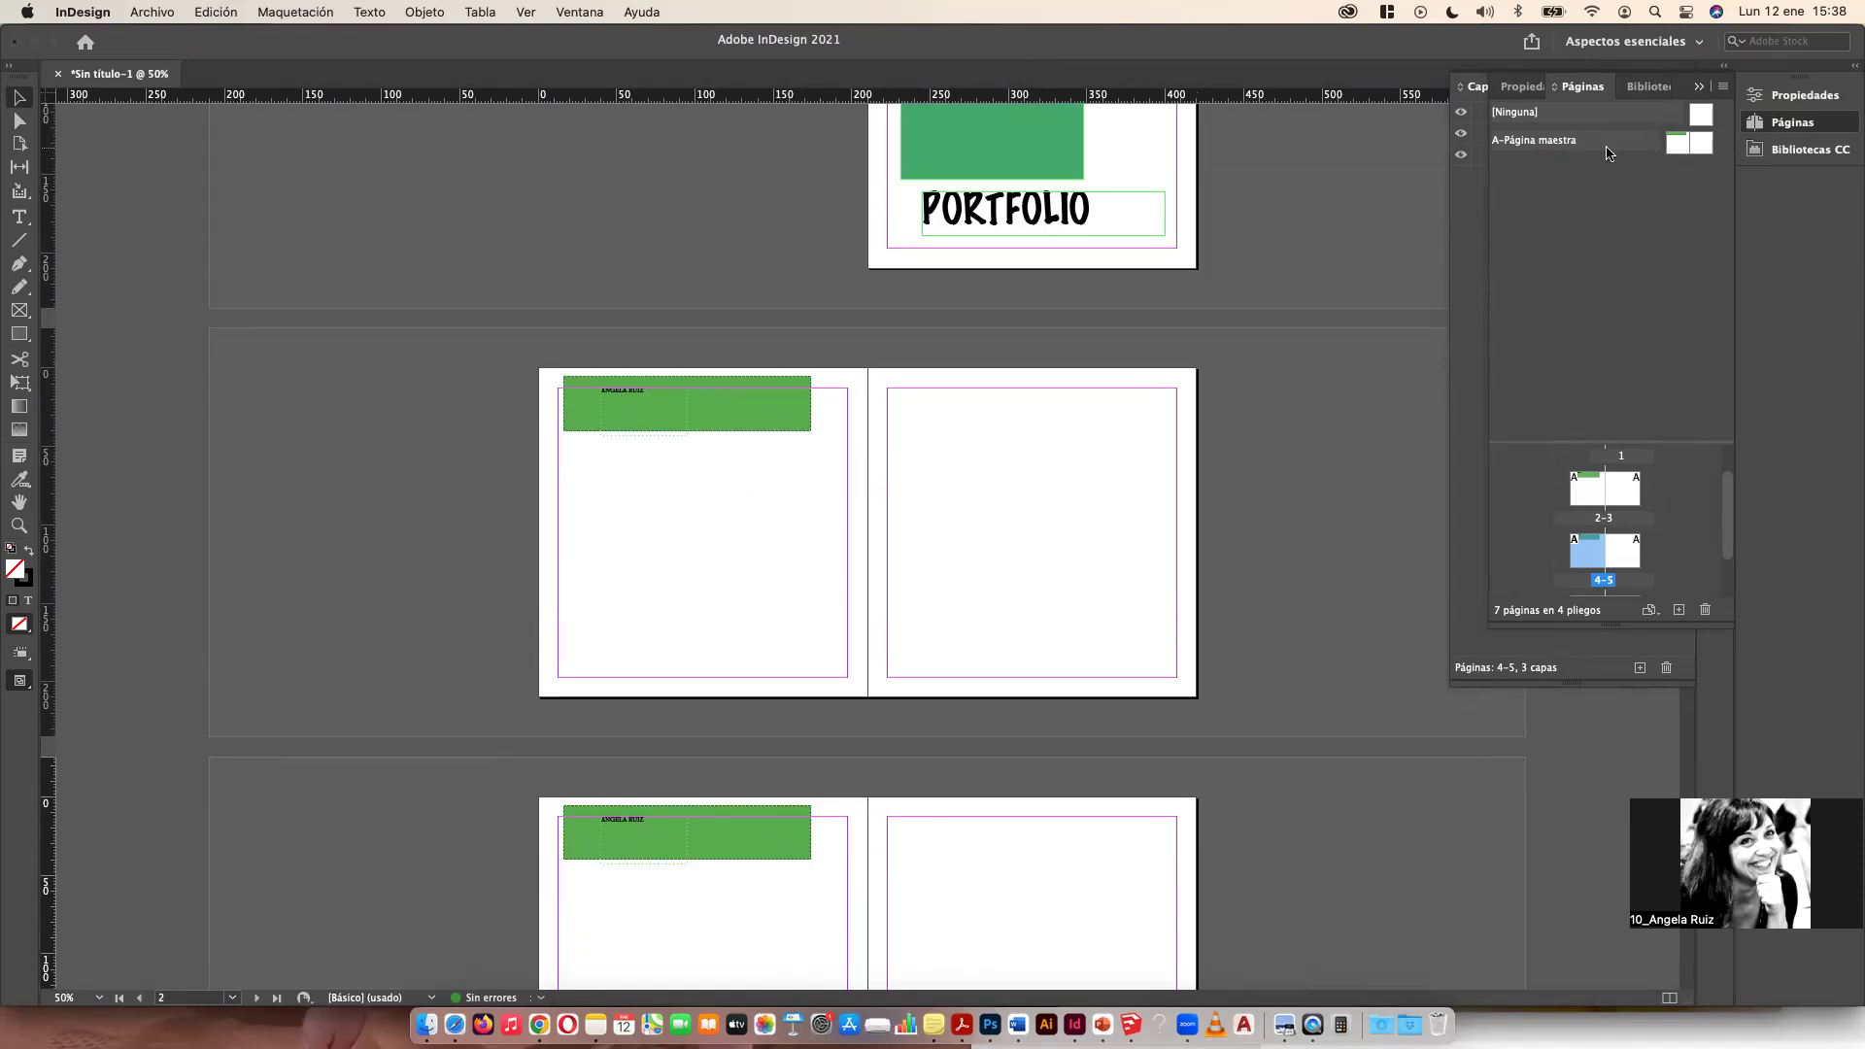
Step: Create a new B master and draw a purple rectangle spanning most of its spread
double_click(1683, 145)
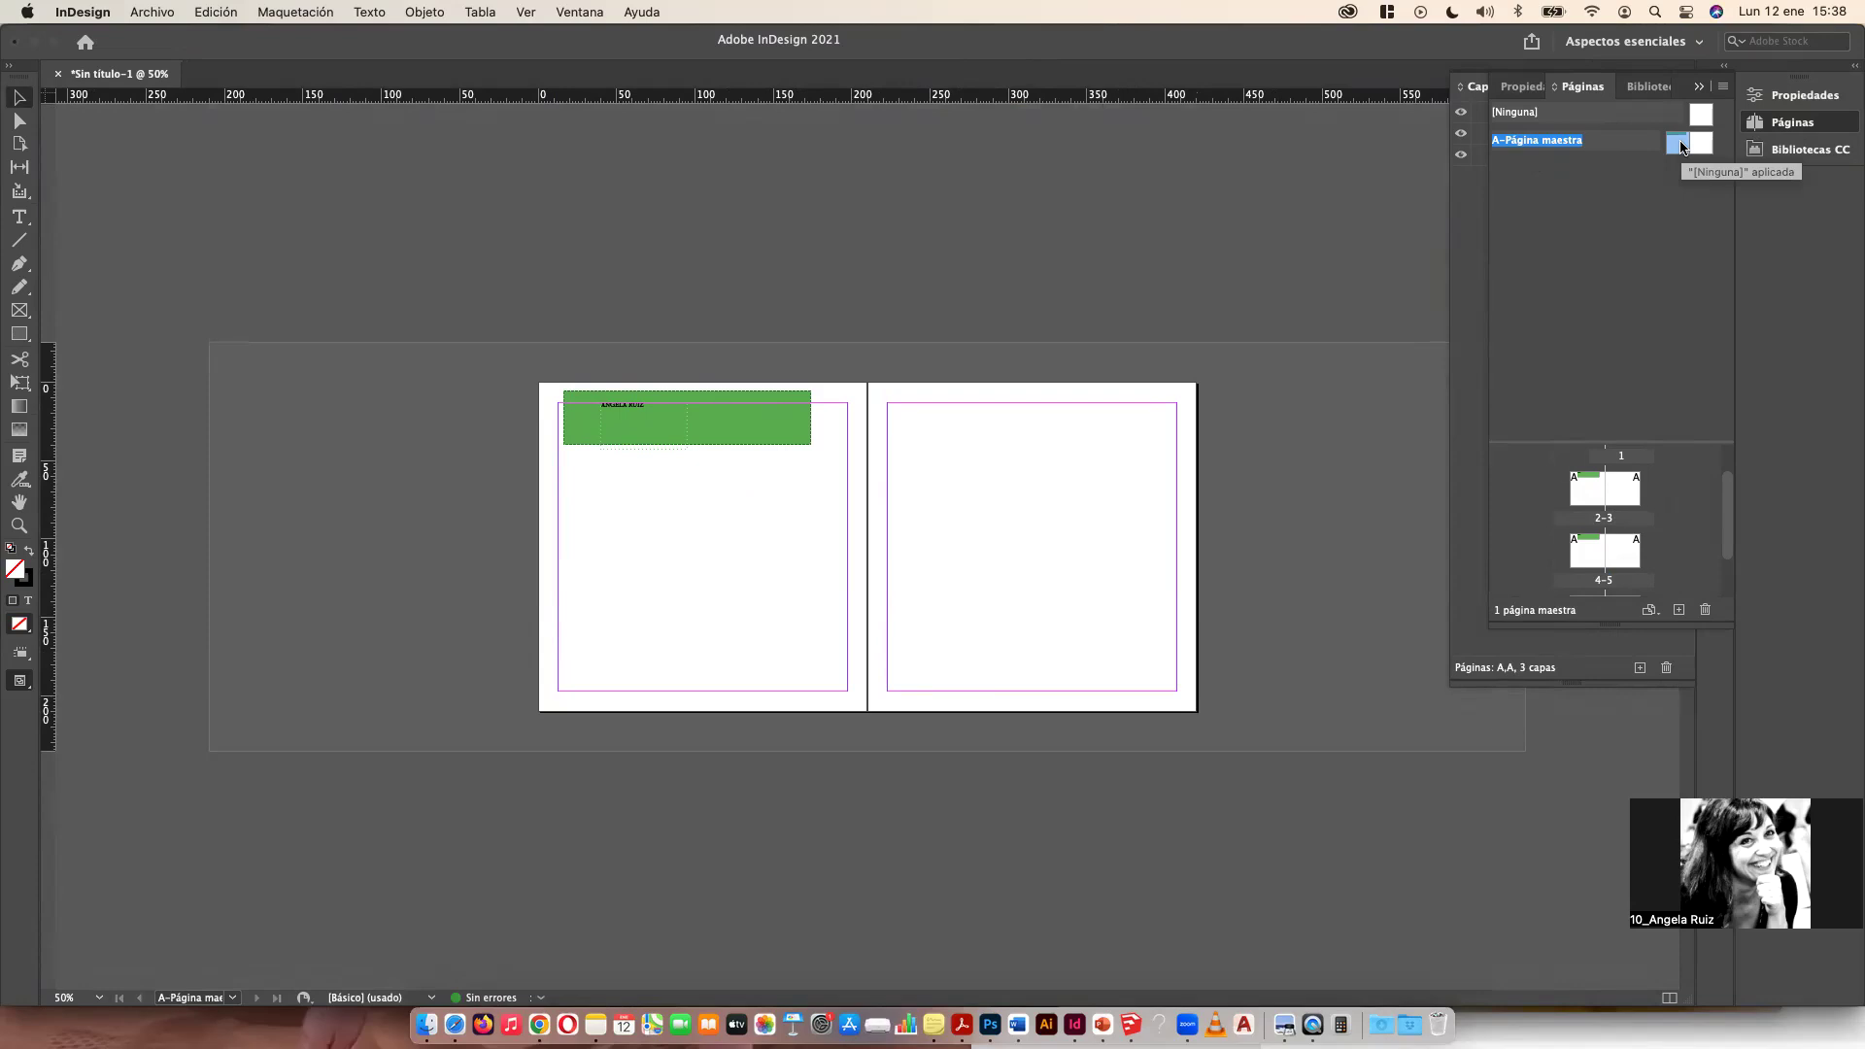
click(1678, 610)
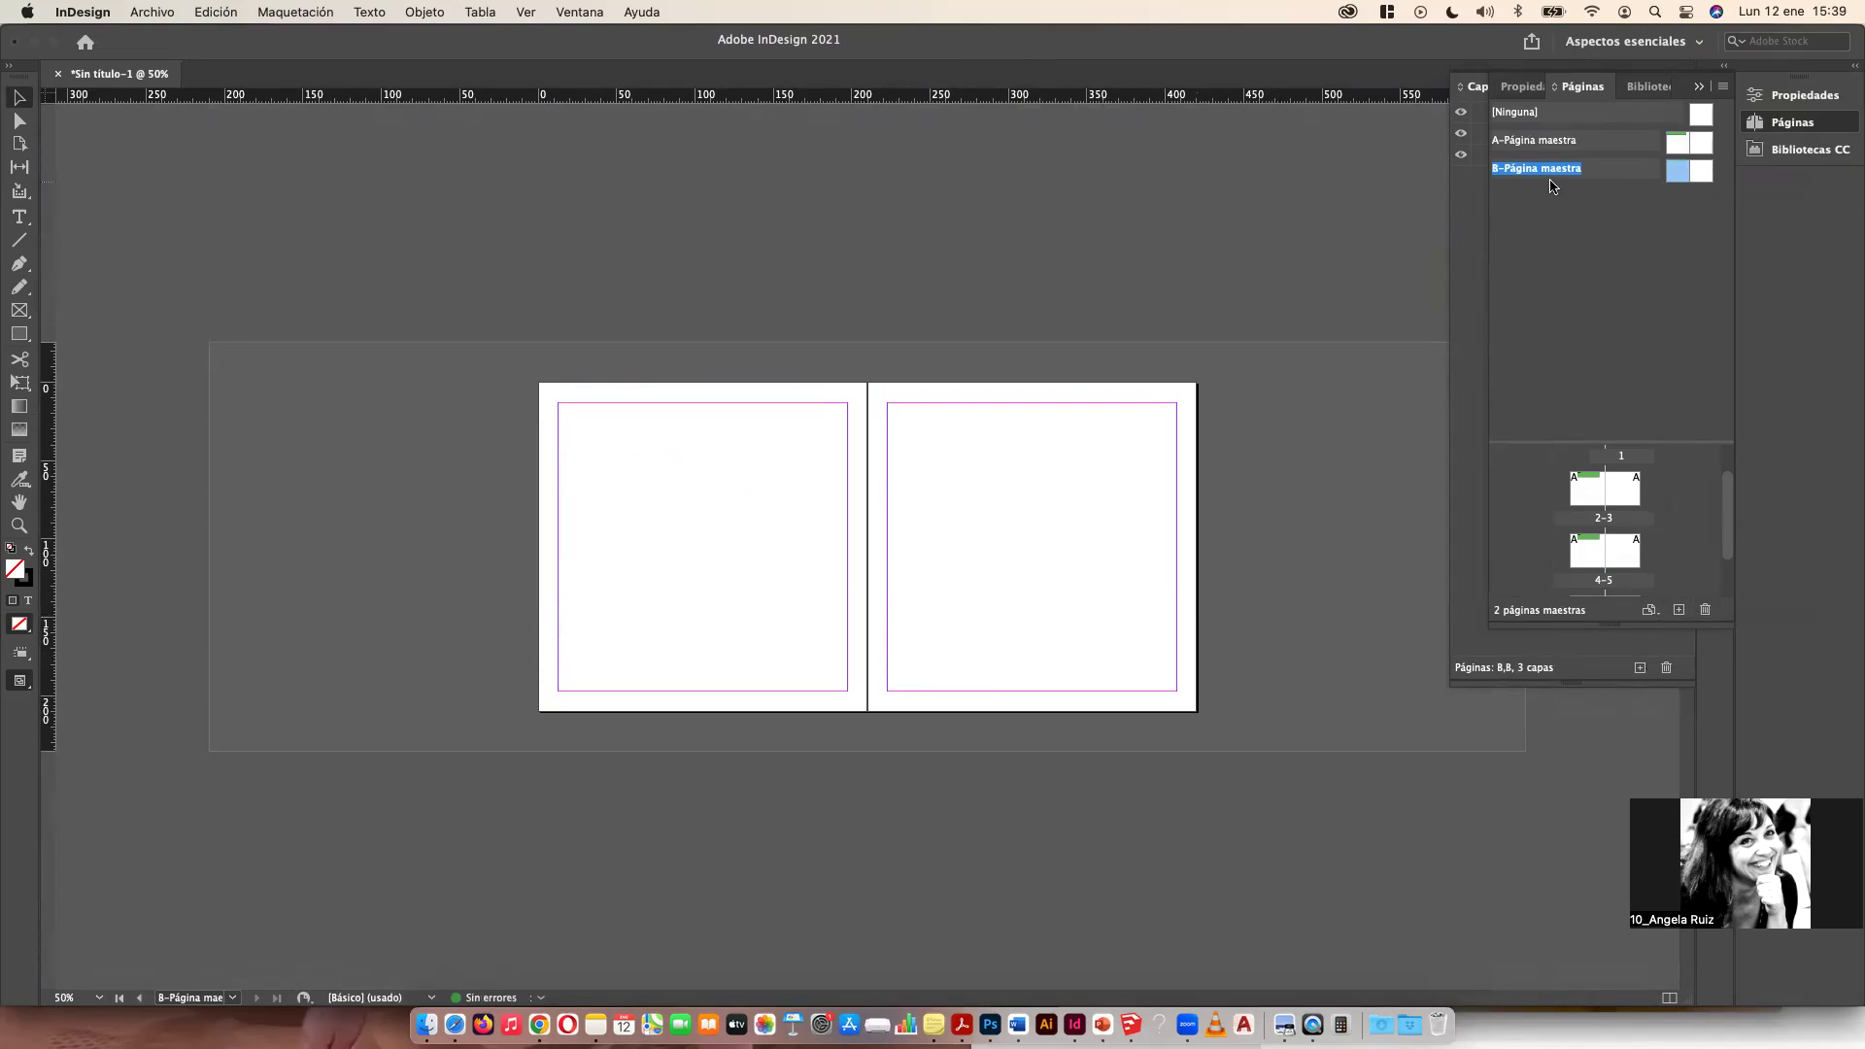
click(20, 333)
mouse_move(695, 406)
mouse_down()
mouse_move(1049, 533)
mouse_move(1160, 712)
mouse_up()
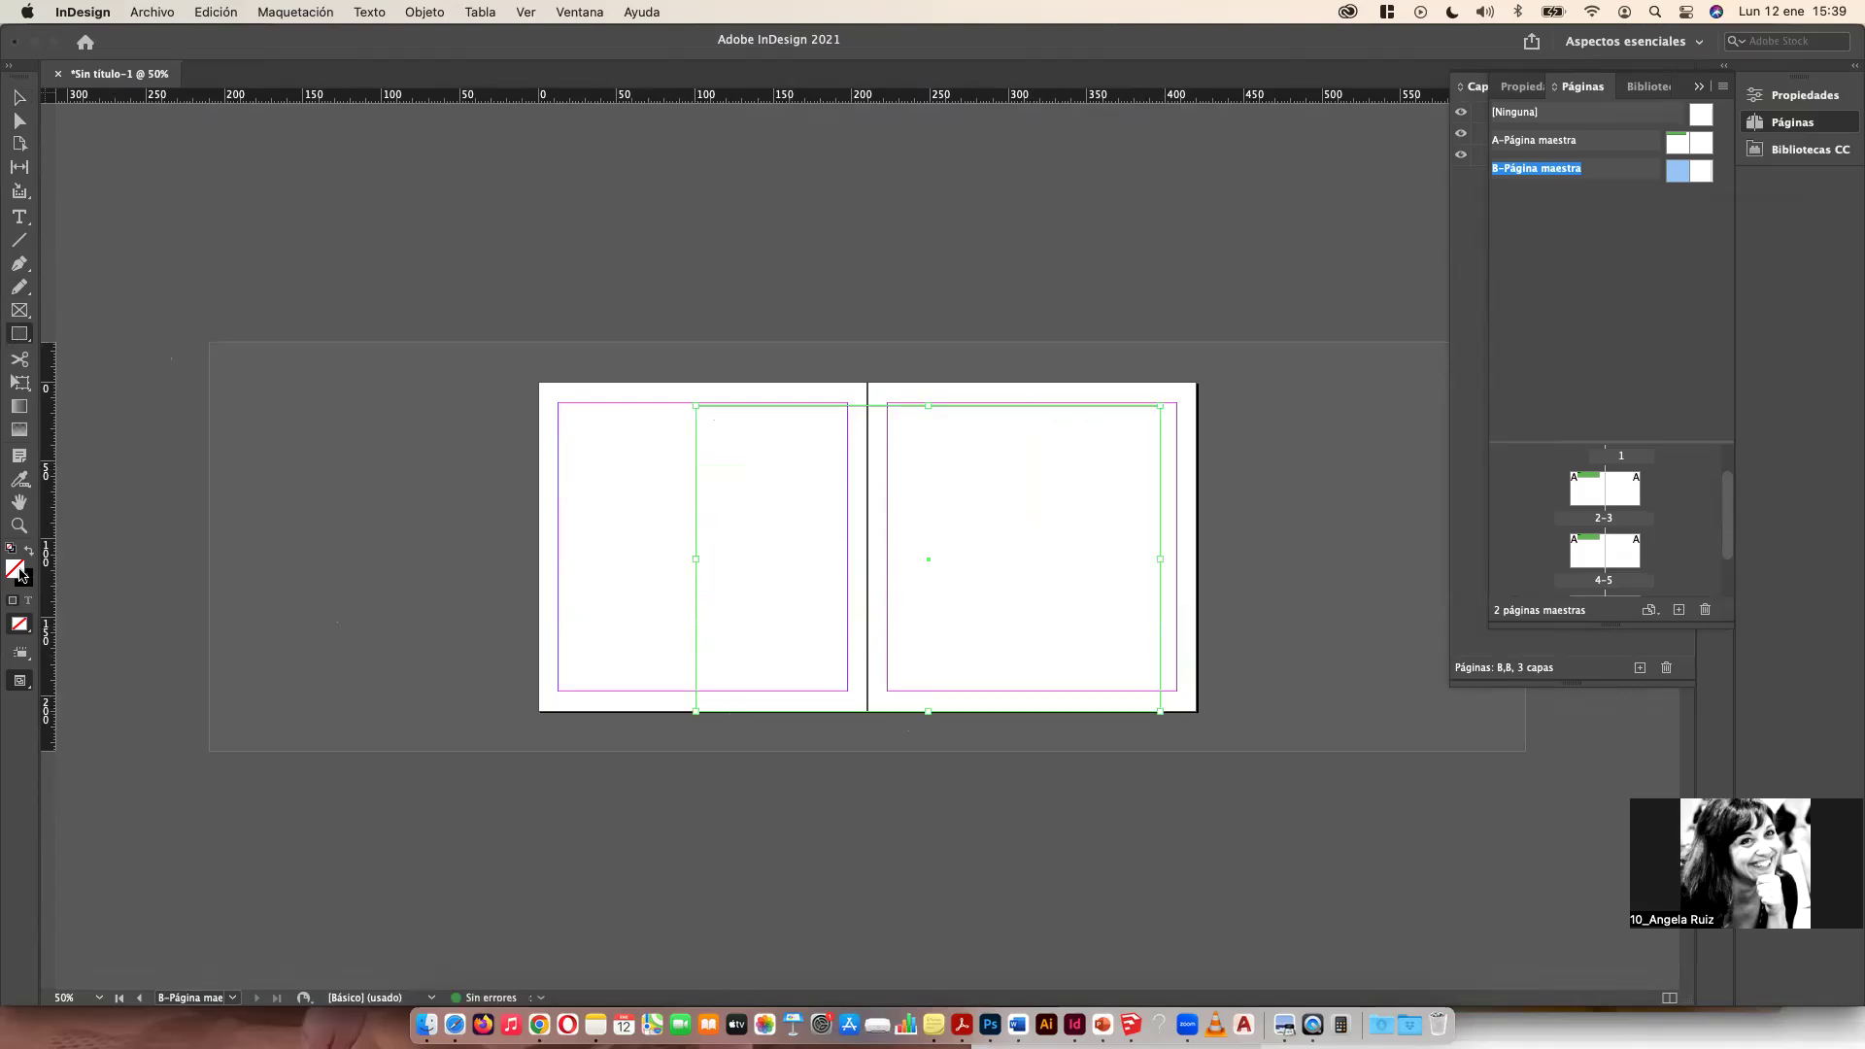
double_click(18, 571)
click(832, 602)
click(1124, 402)
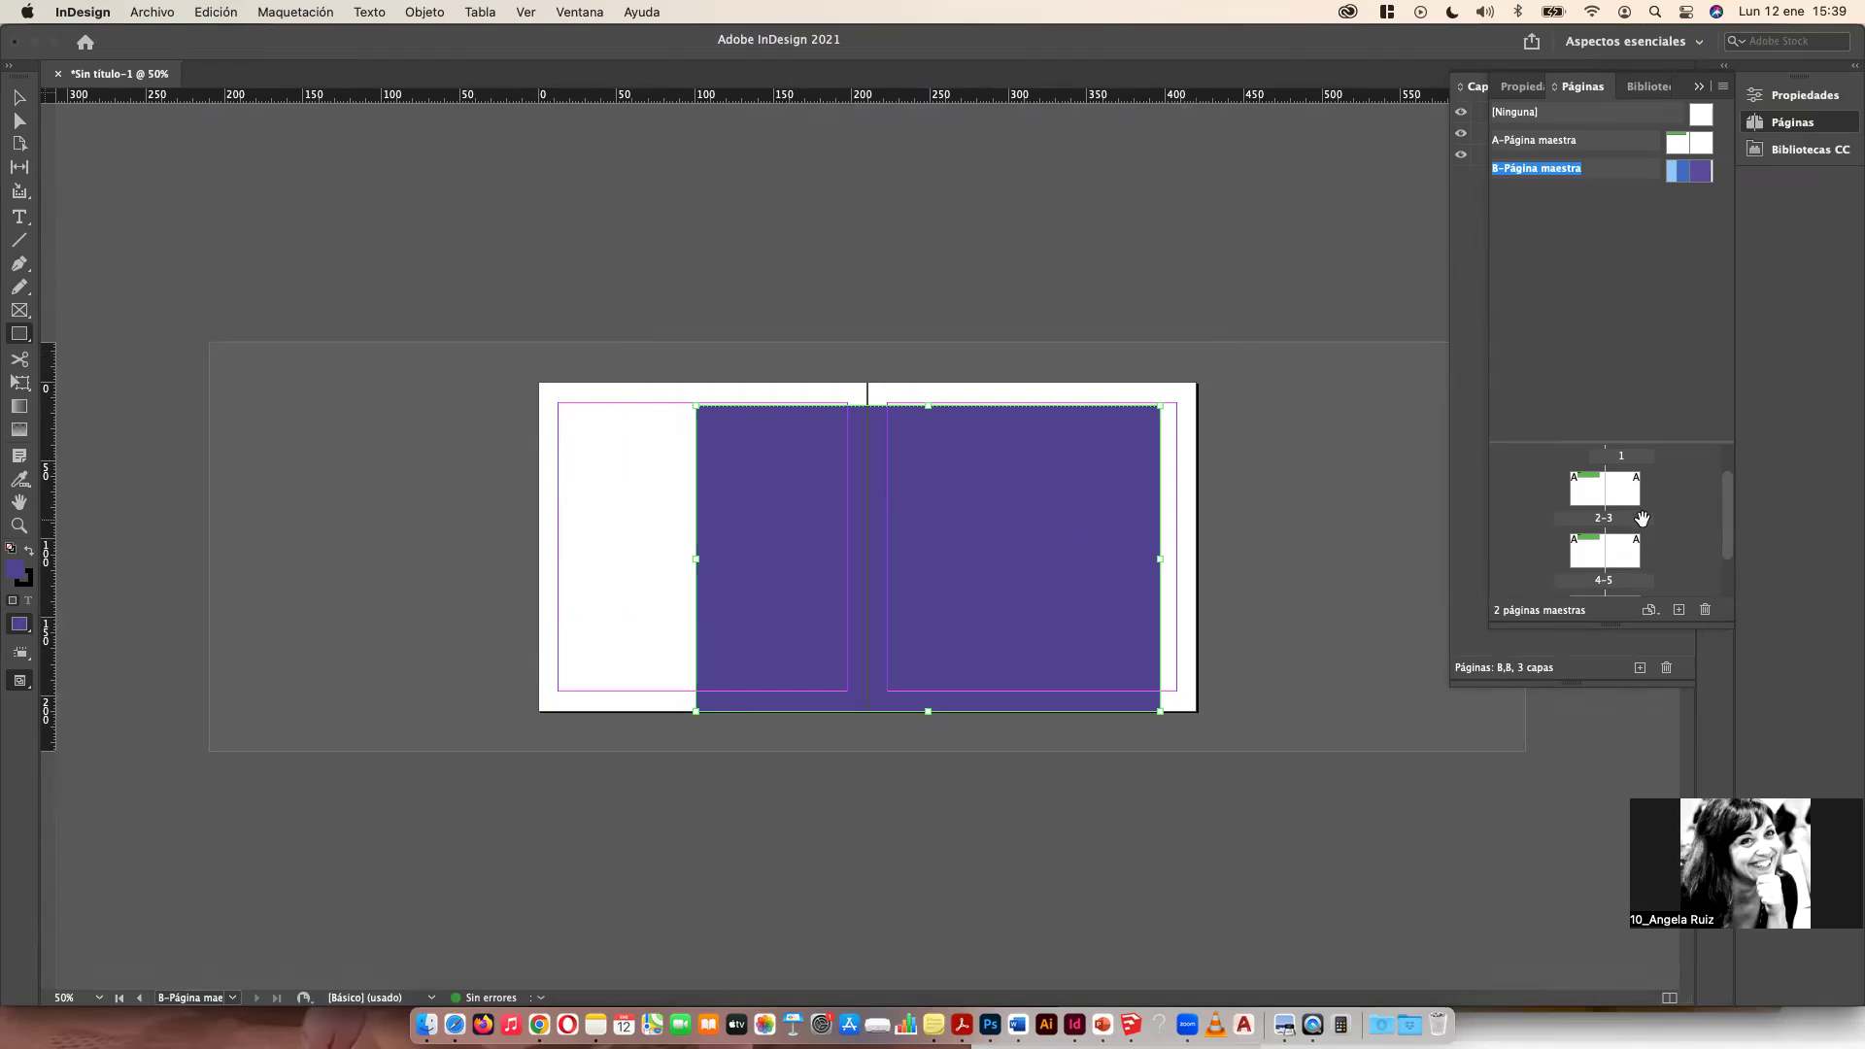
Step: Add pages 8-9 with the B master applied and reapply the A master to spread 6-7
double_click(1641, 514)
scroll(1592, 524, down, 2)
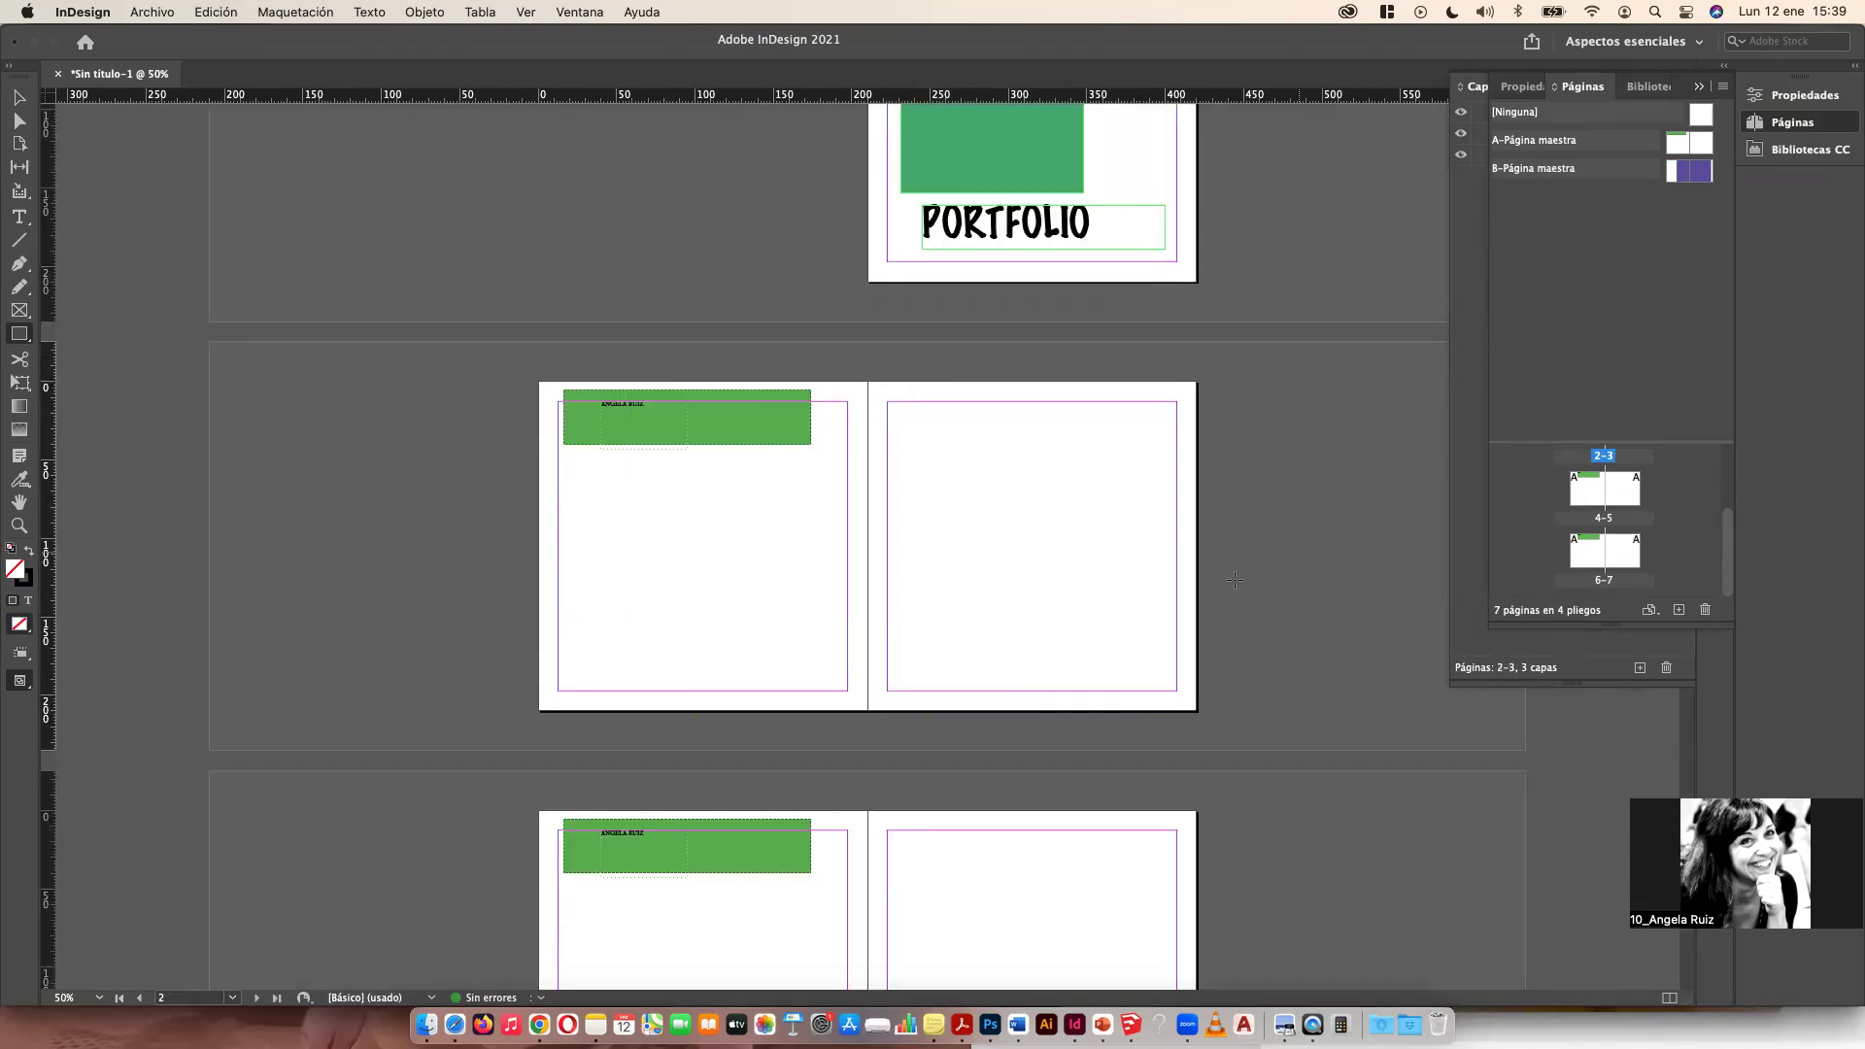
click(1681, 178)
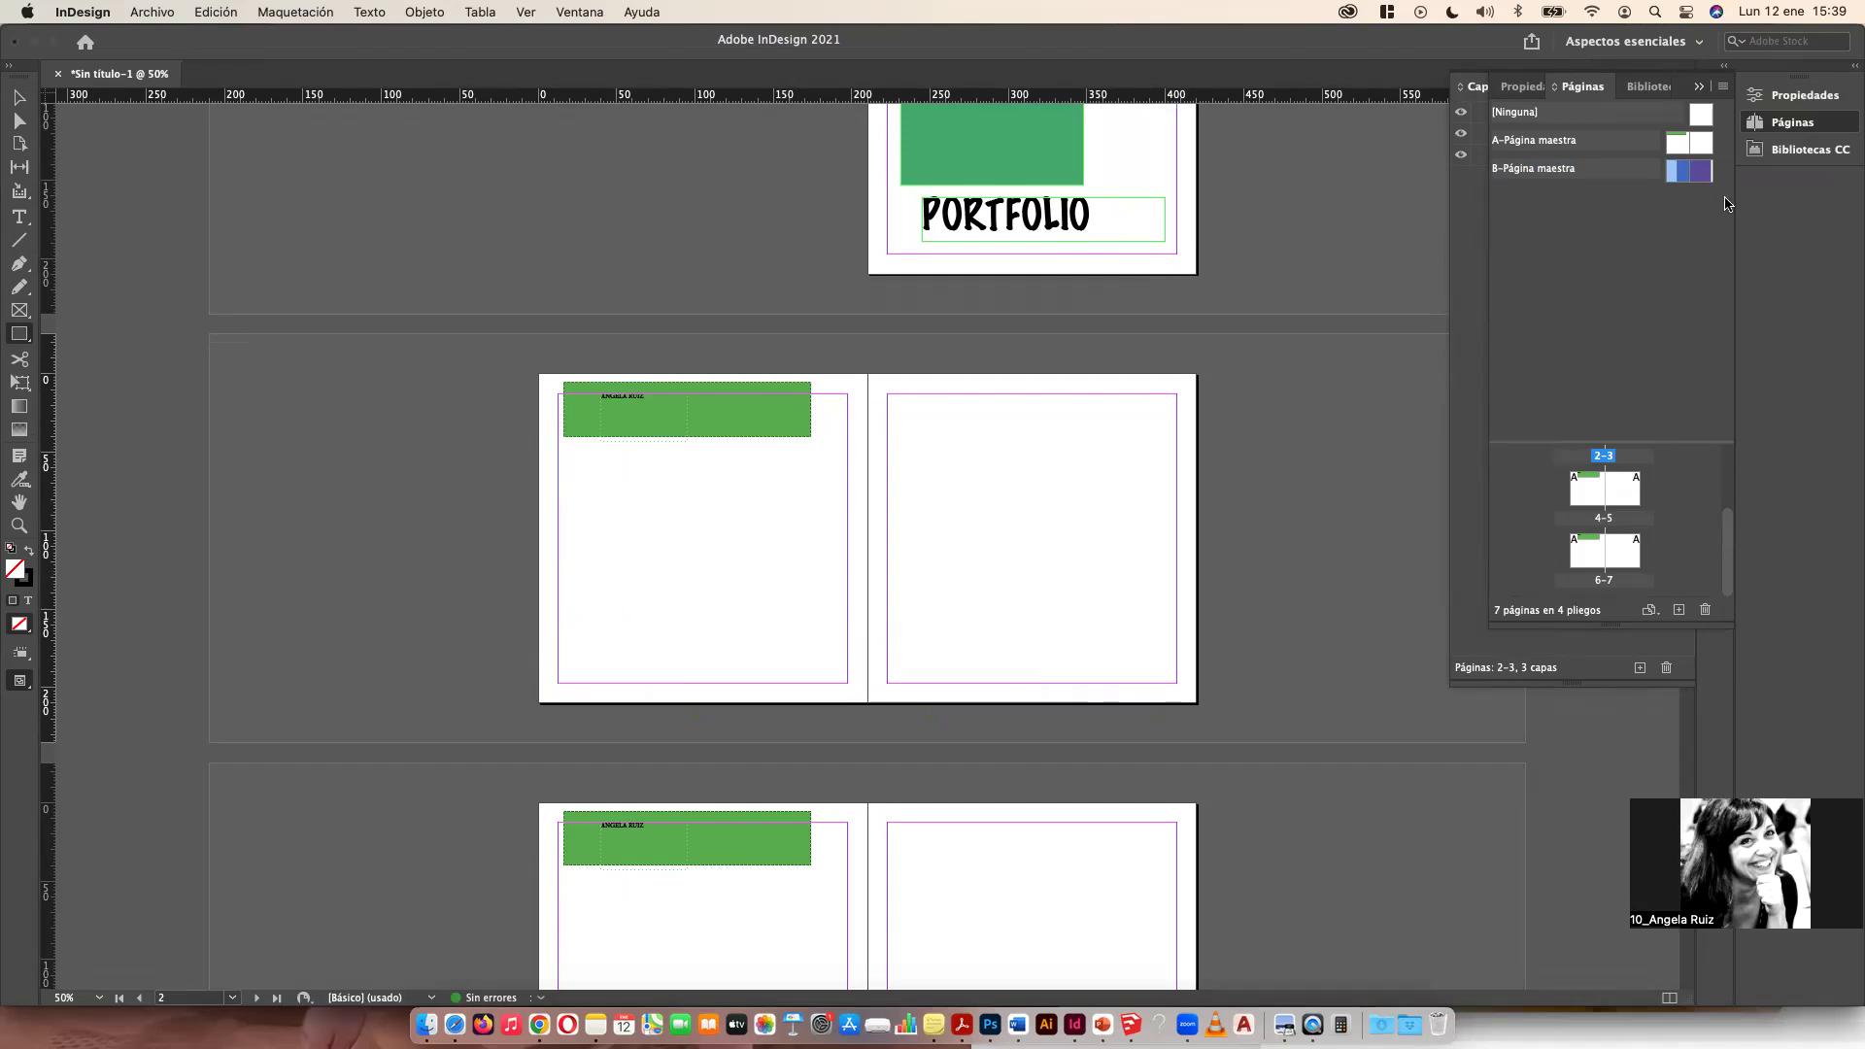
drag(1681, 178, 1609, 583)
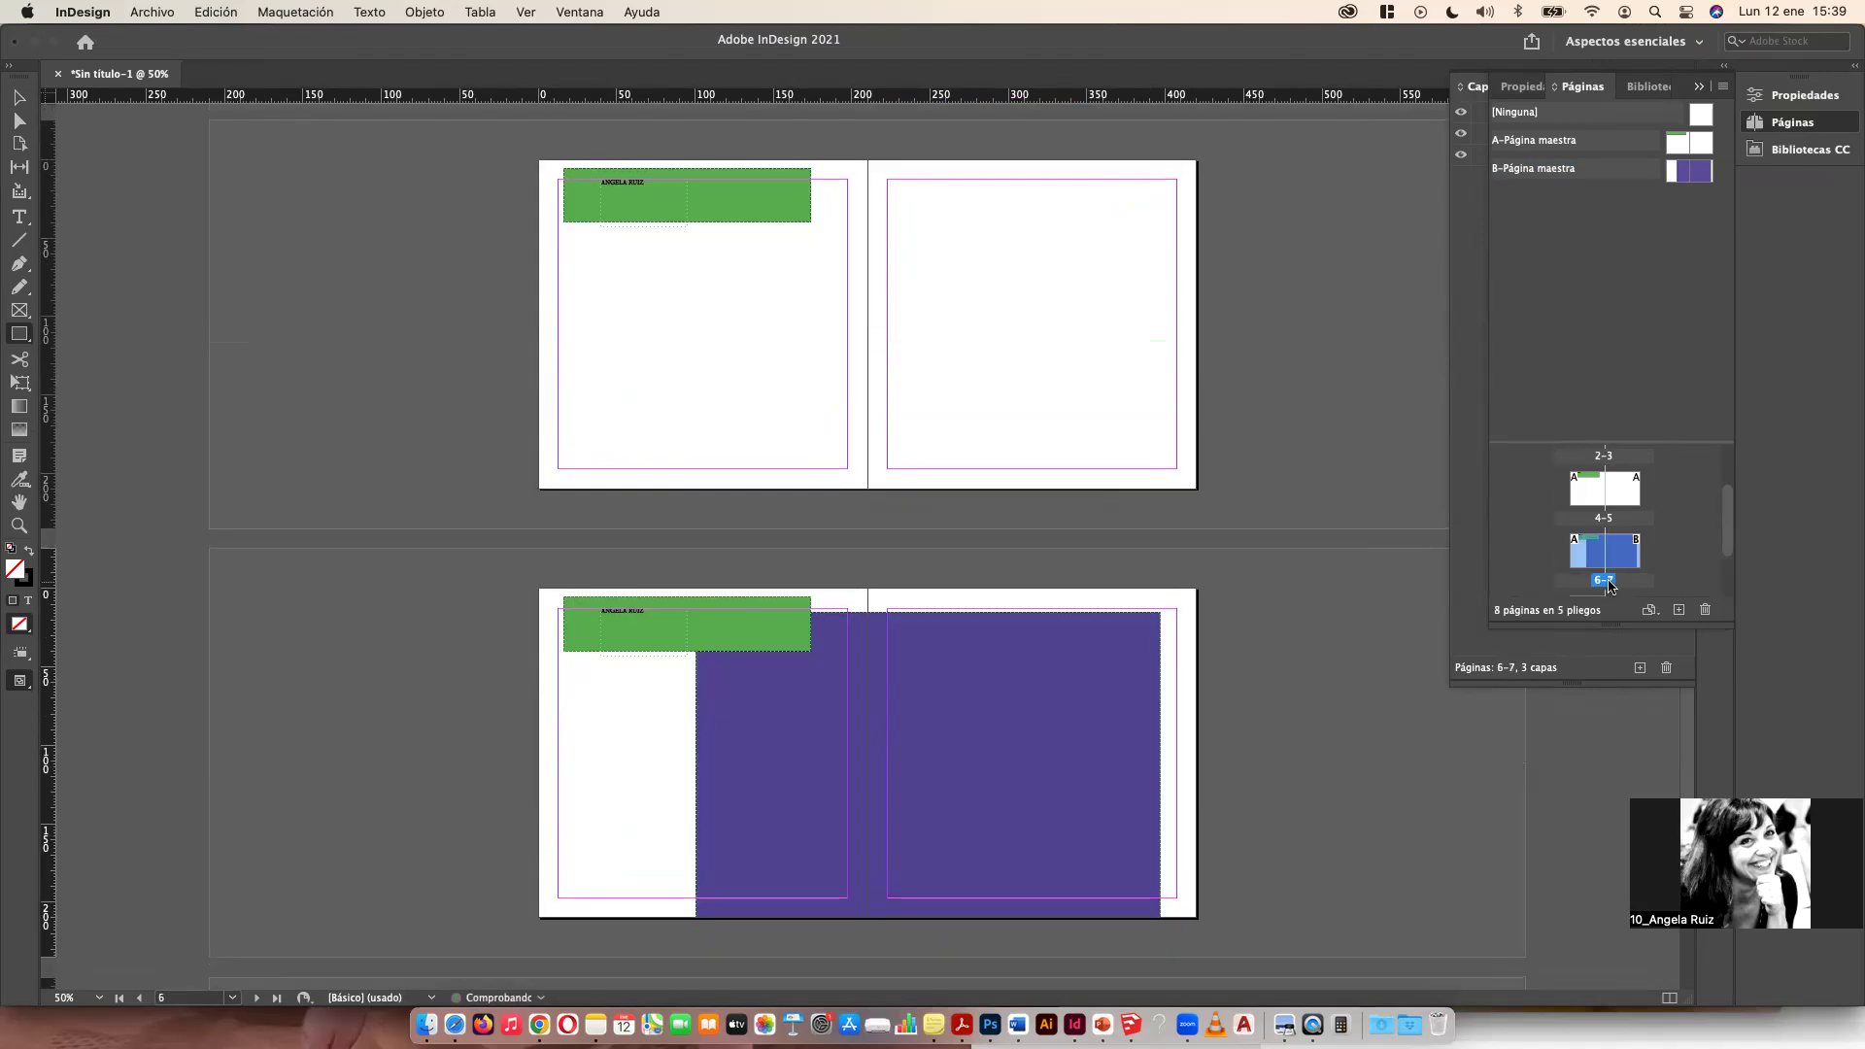
click(1660, 541)
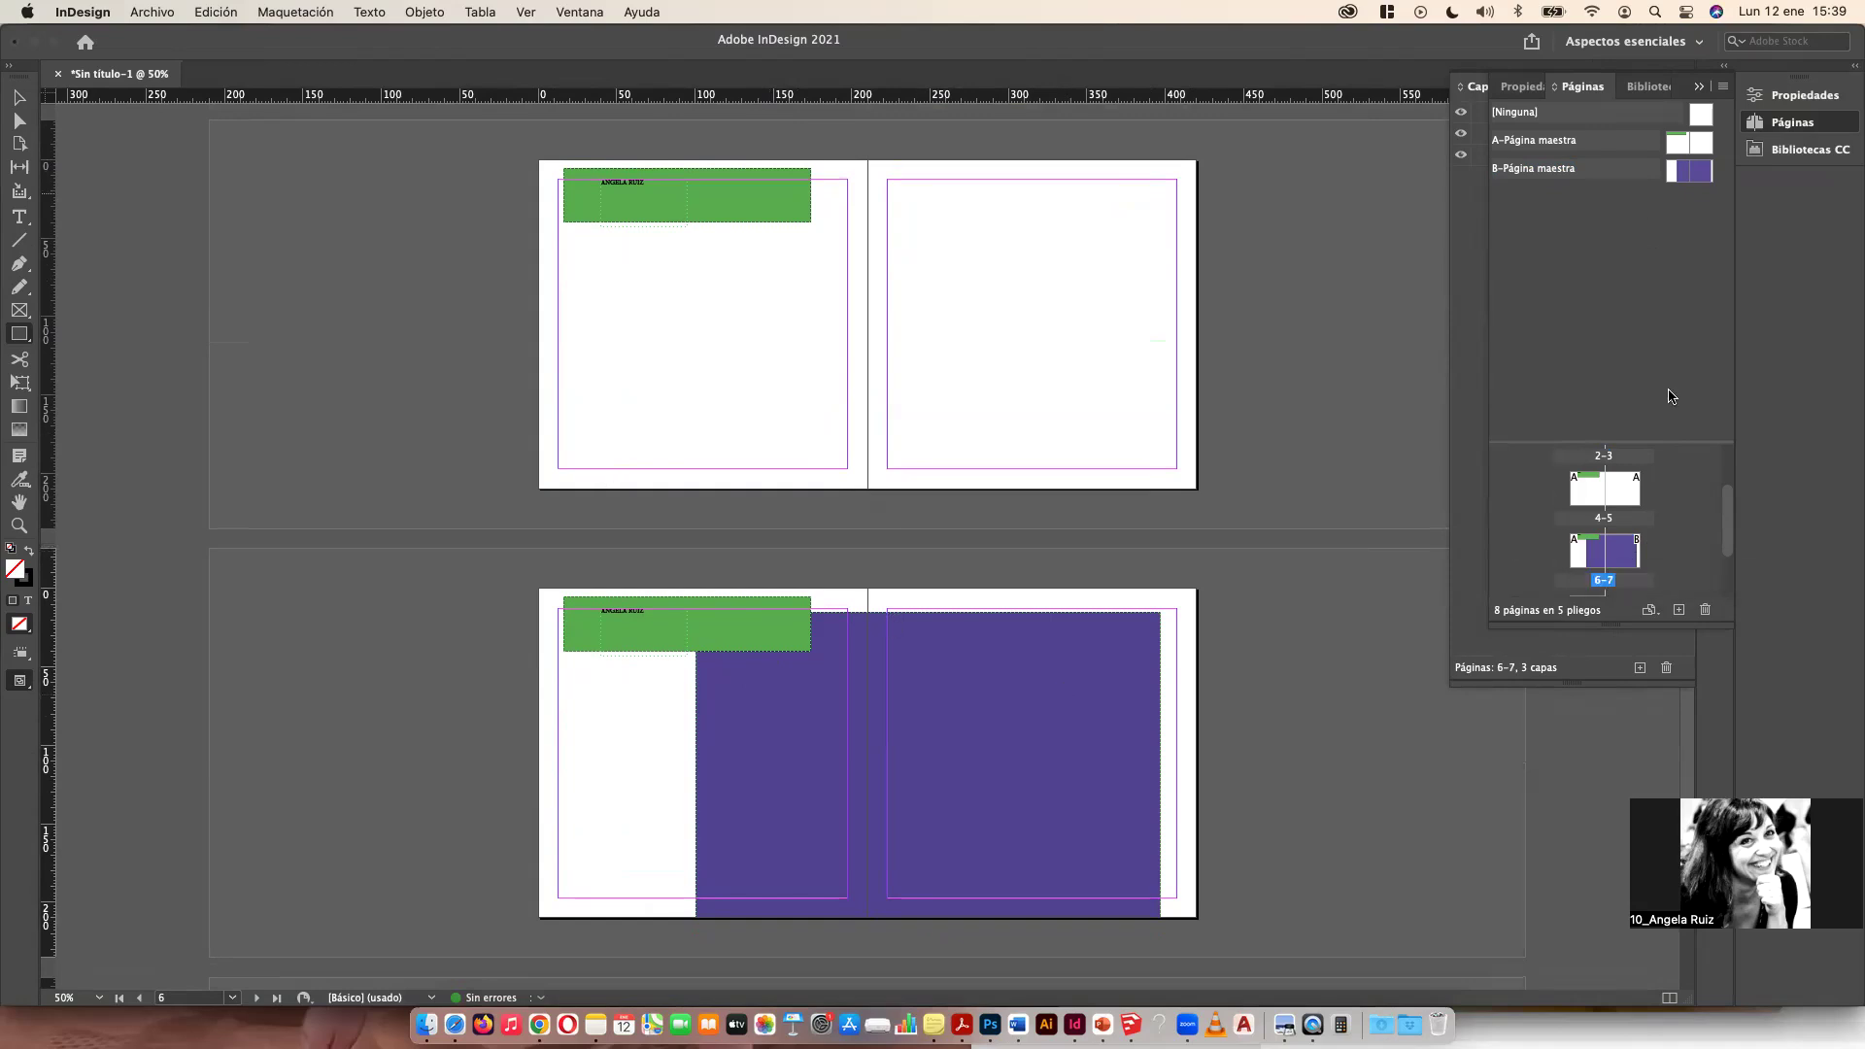
click(1677, 611)
drag(1681, 174, 1621, 554)
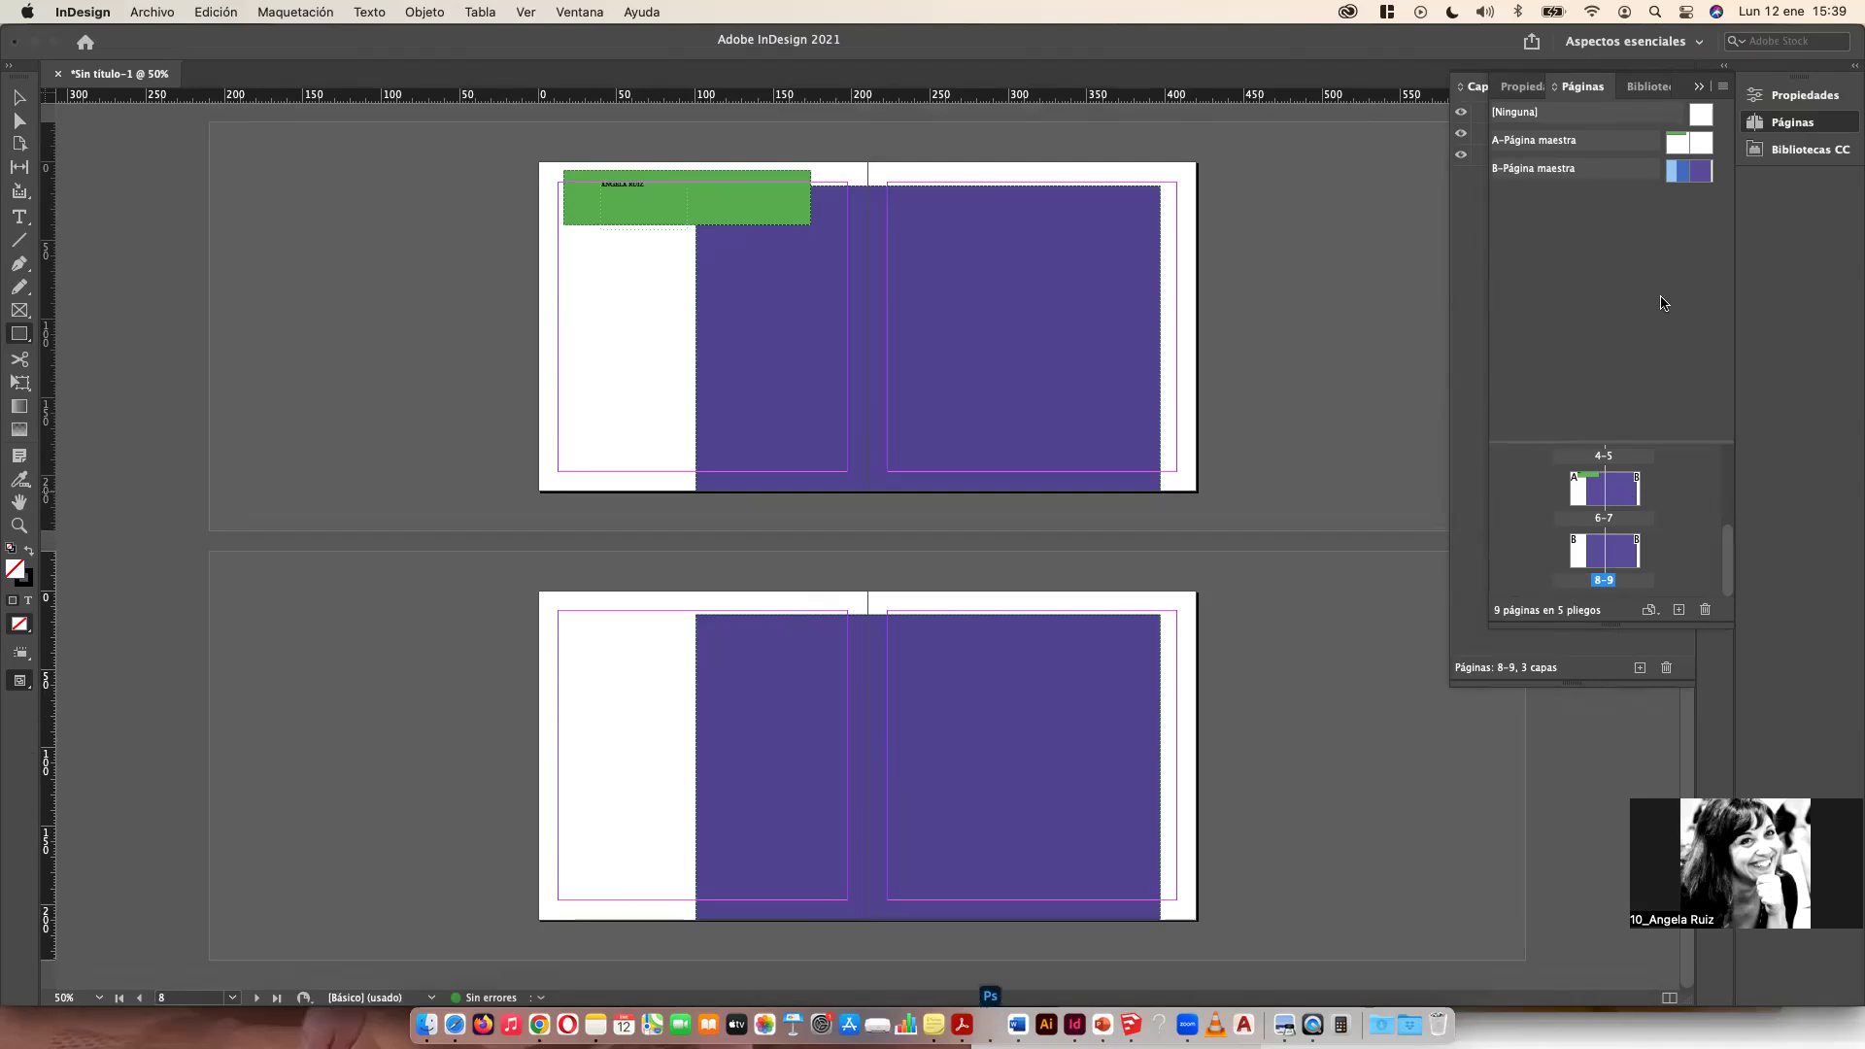
drag(1700, 142, 1628, 483)
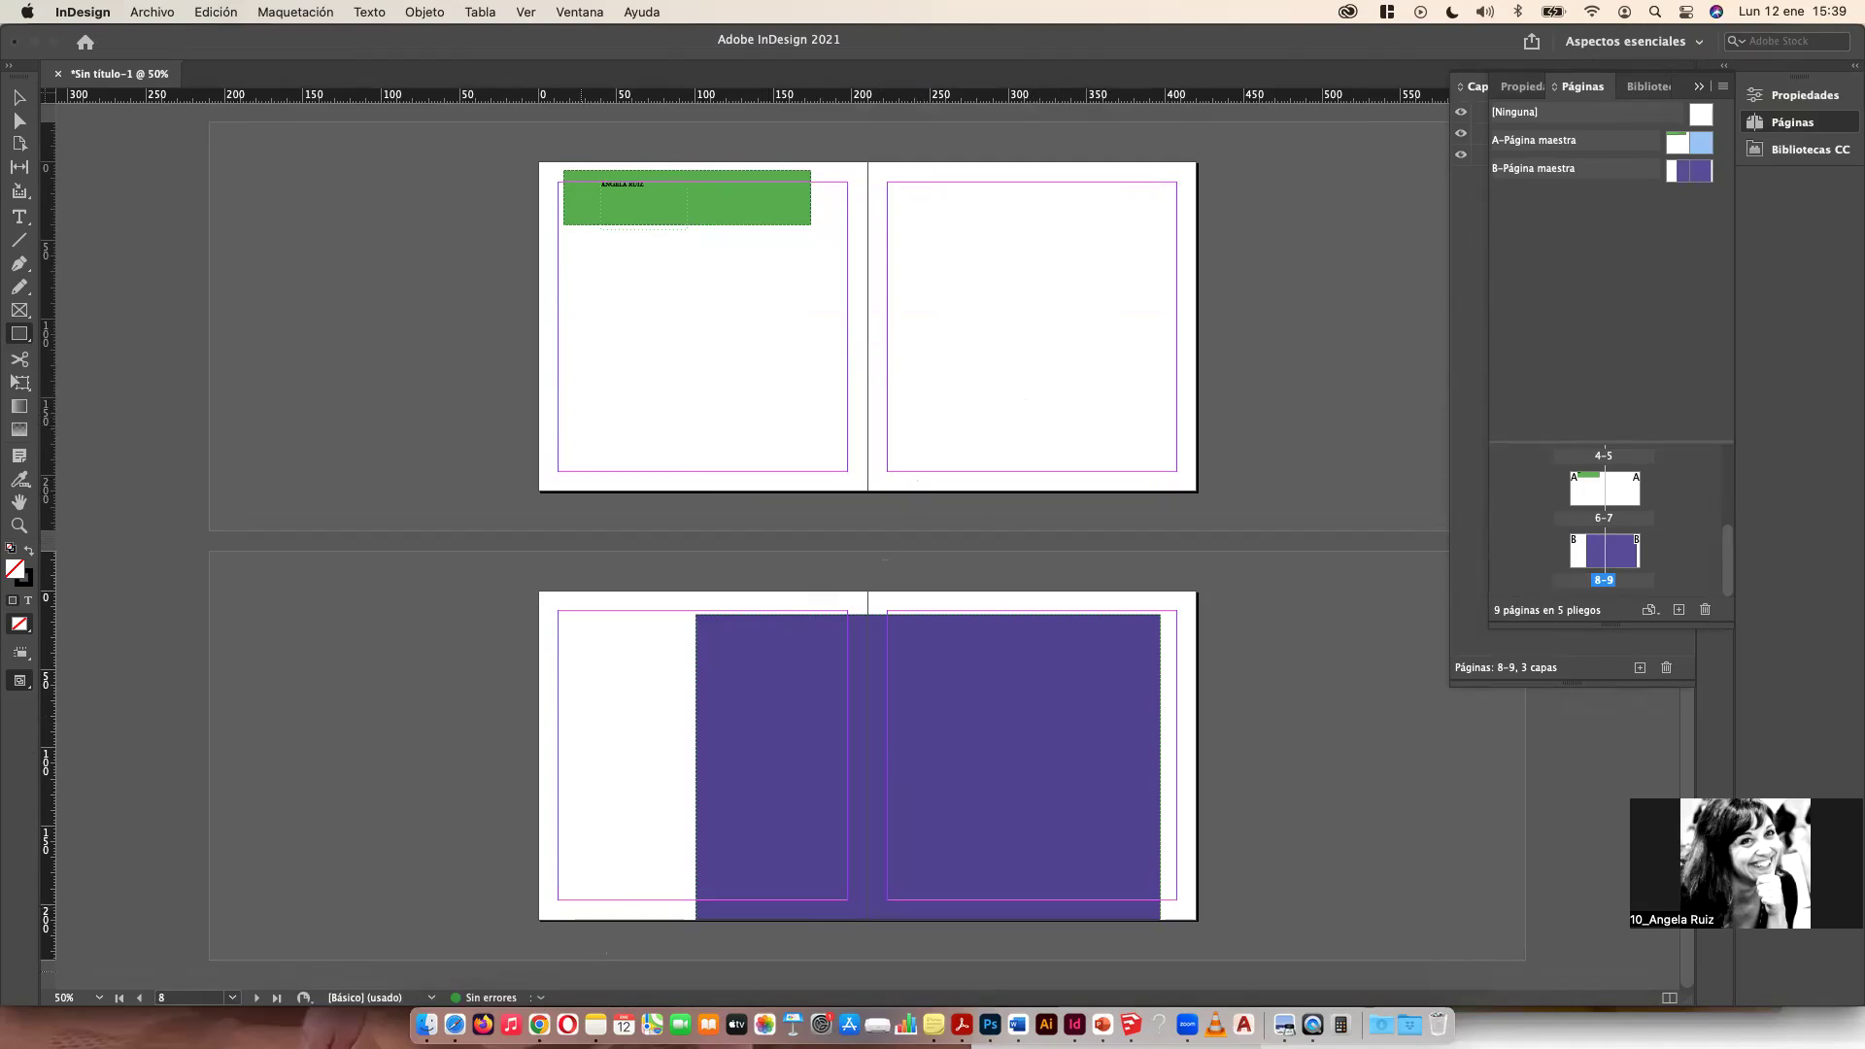
Step: Switch to Finder and open the NEB IMAGES folder by searching for IMAGES
click(427, 1025)
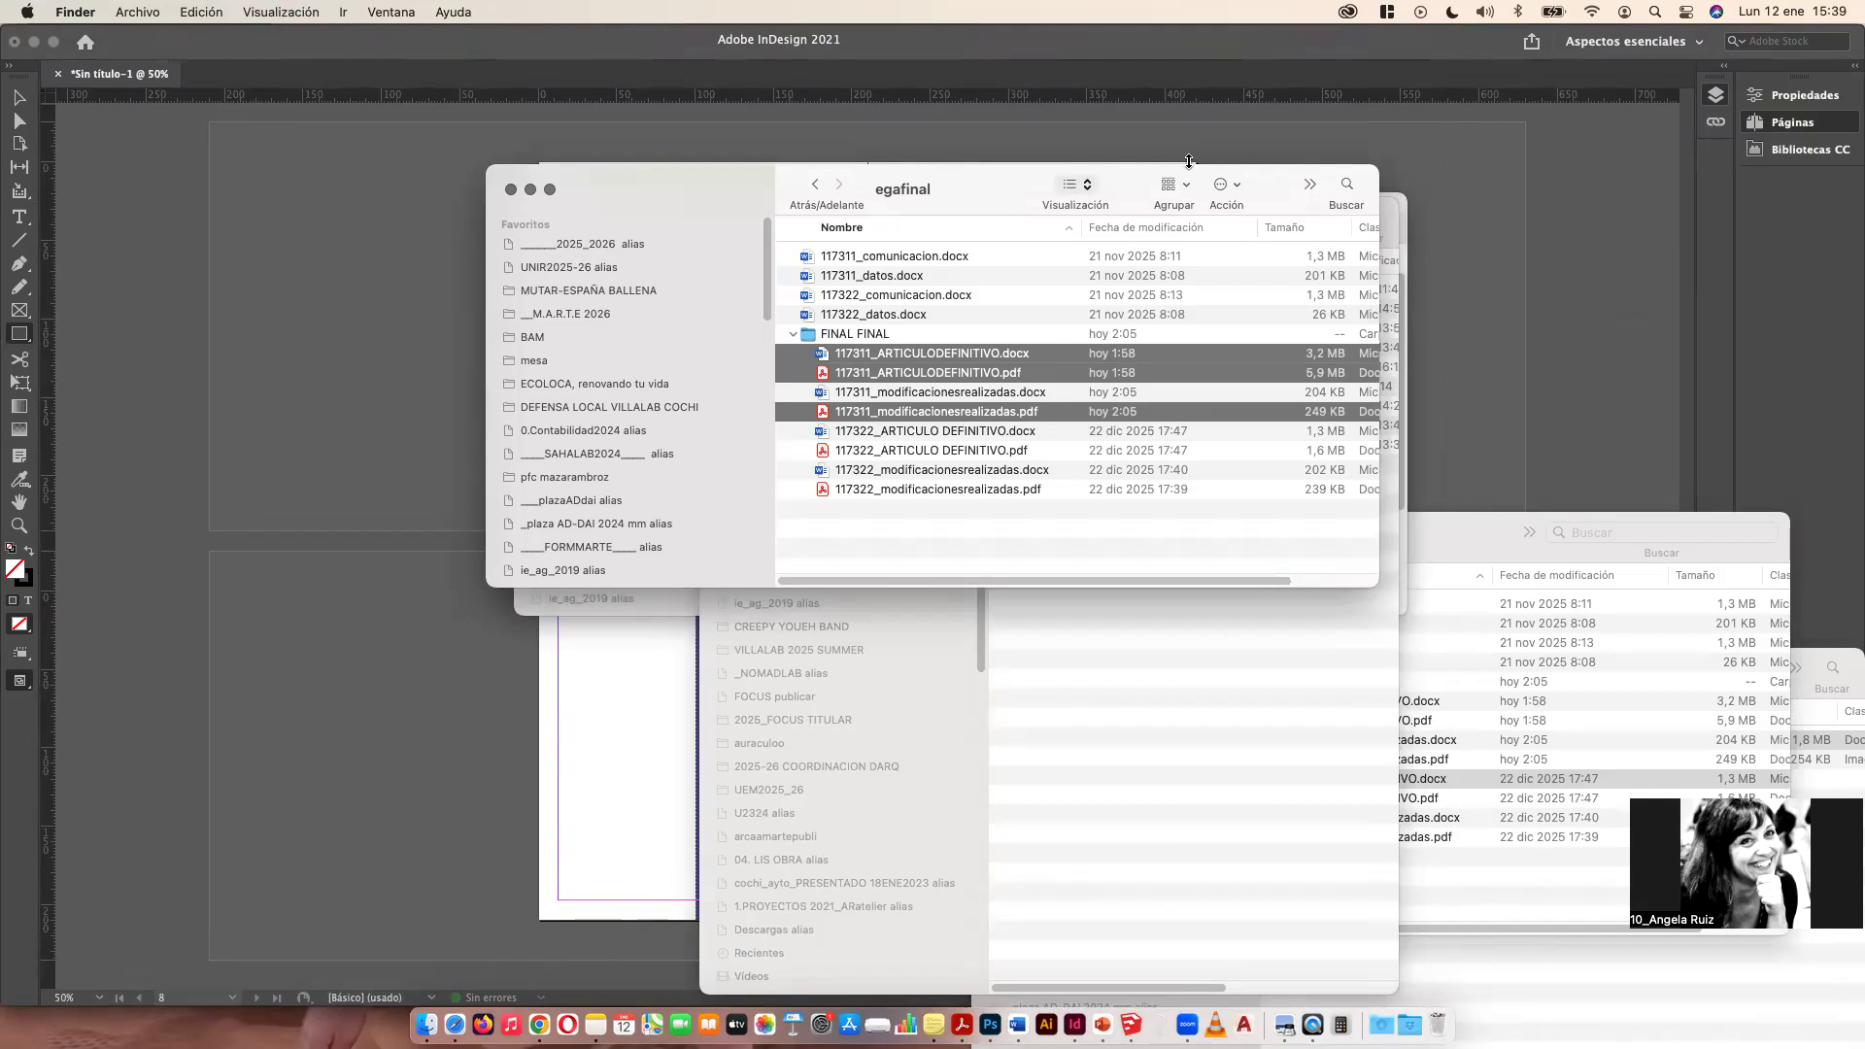
click(1345, 185)
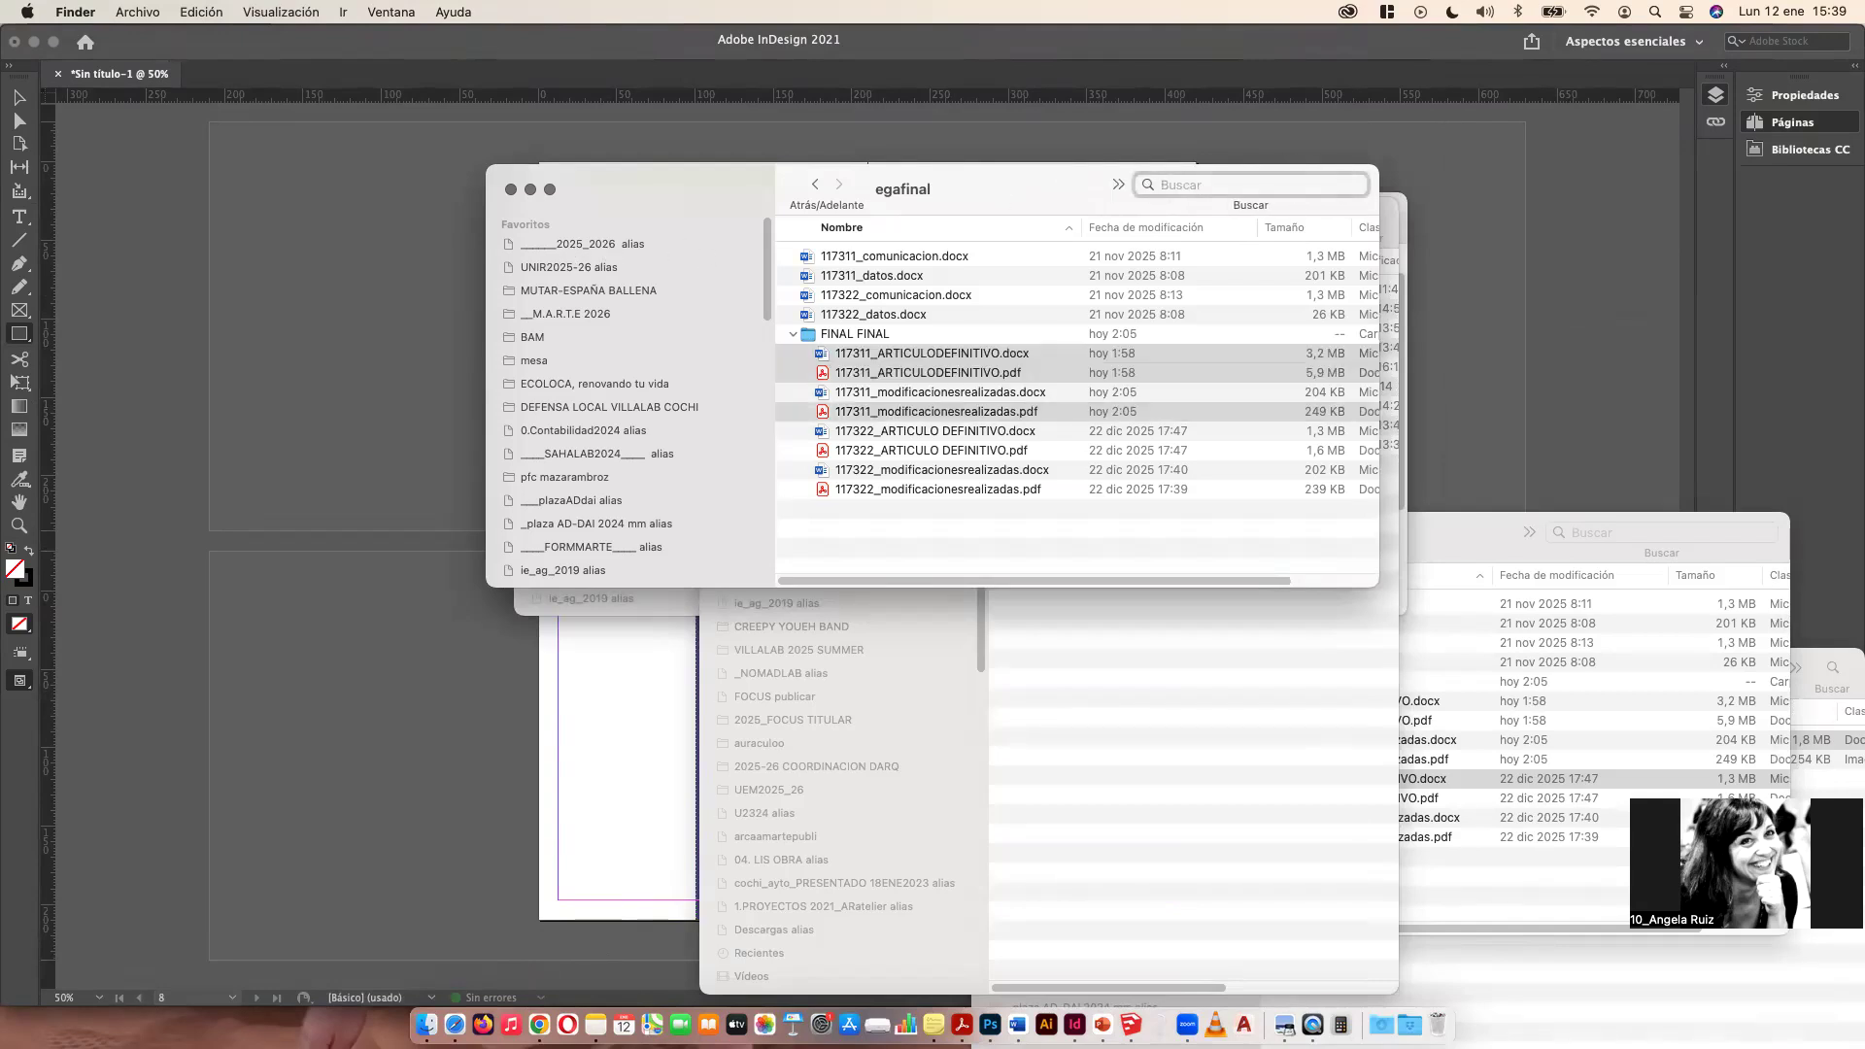
text(IMAGES)
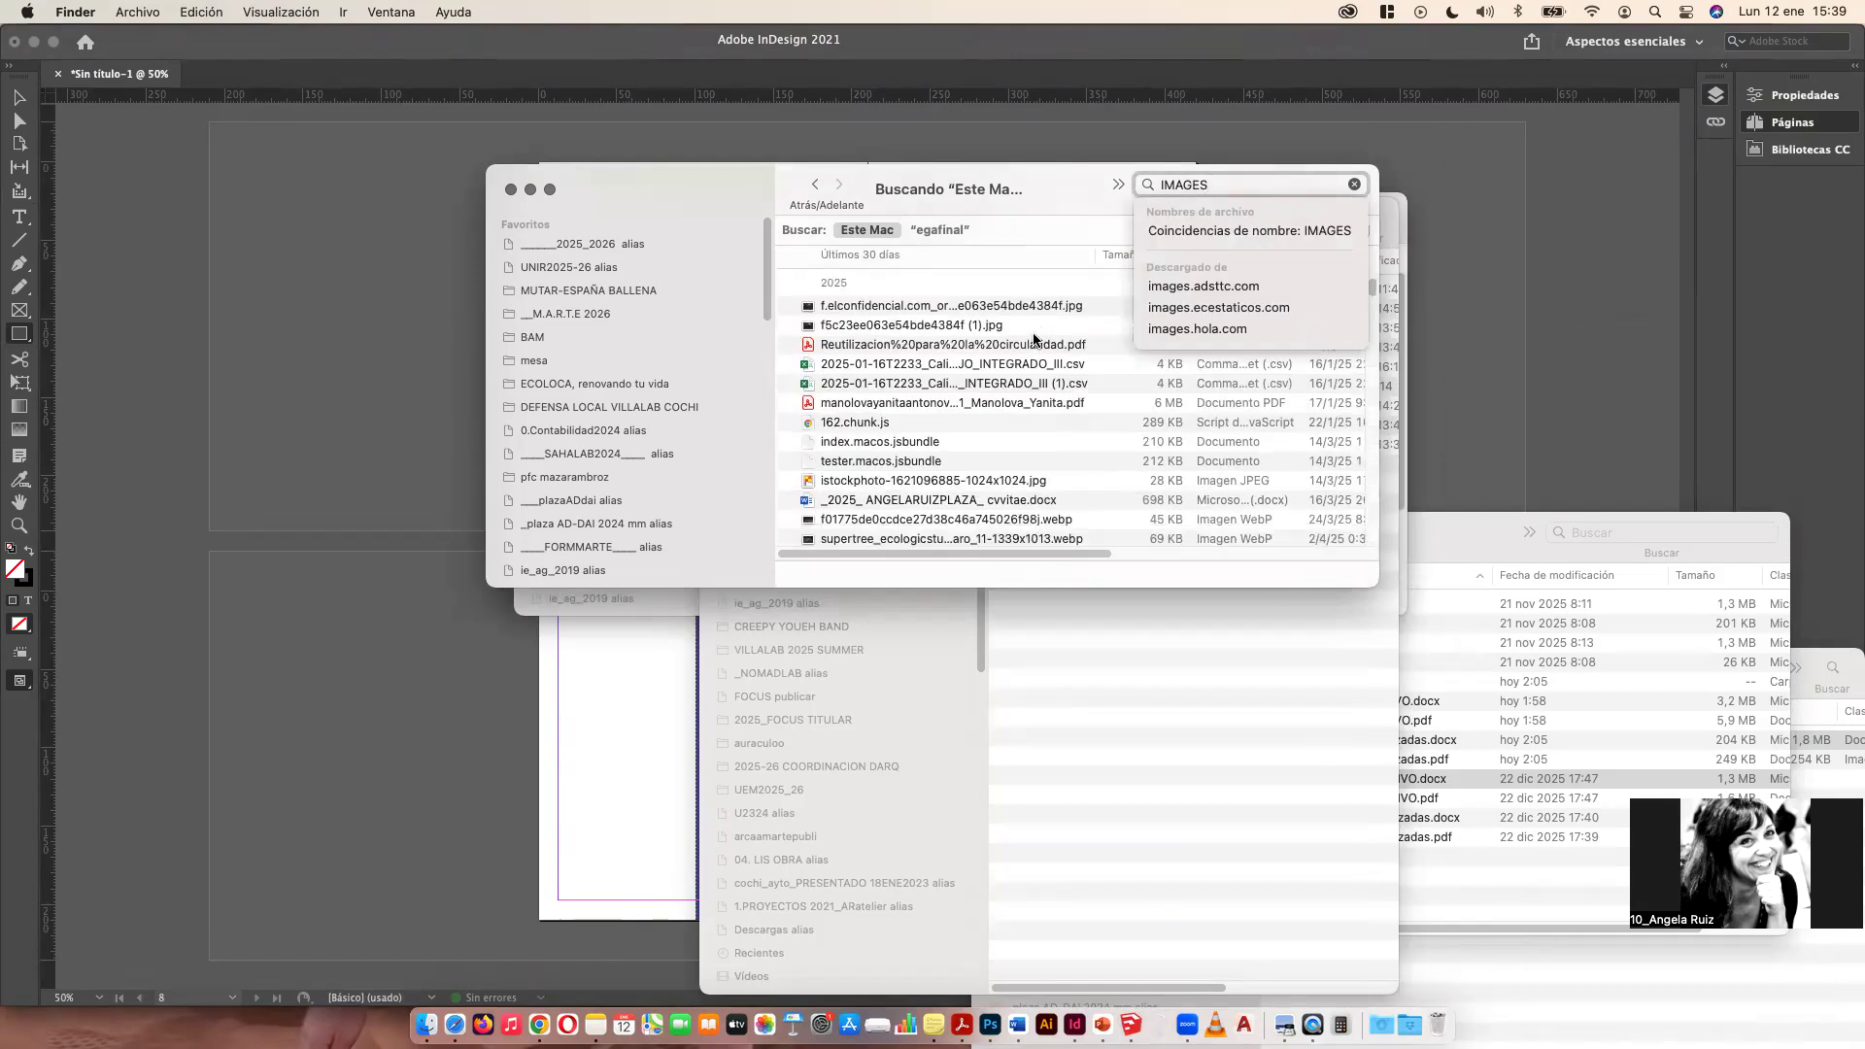
scroll(1035, 339, down, 5)
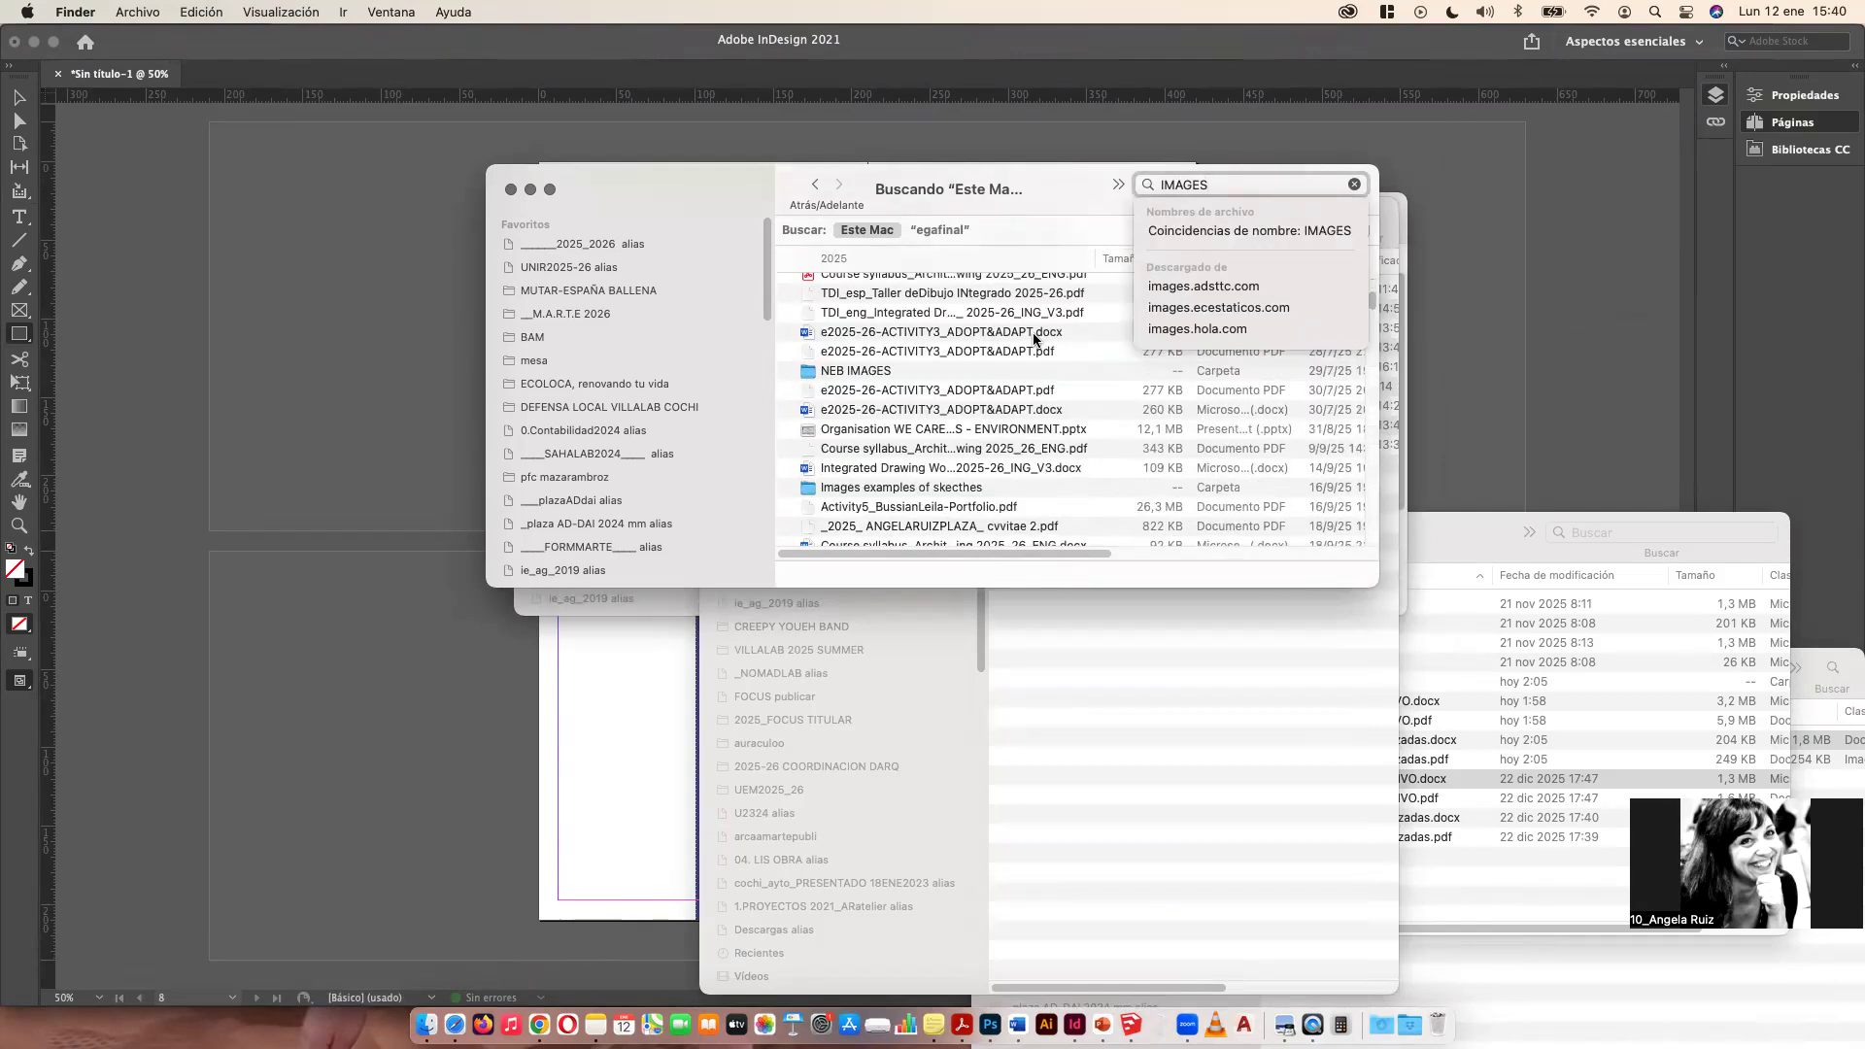
double_click(860, 372)
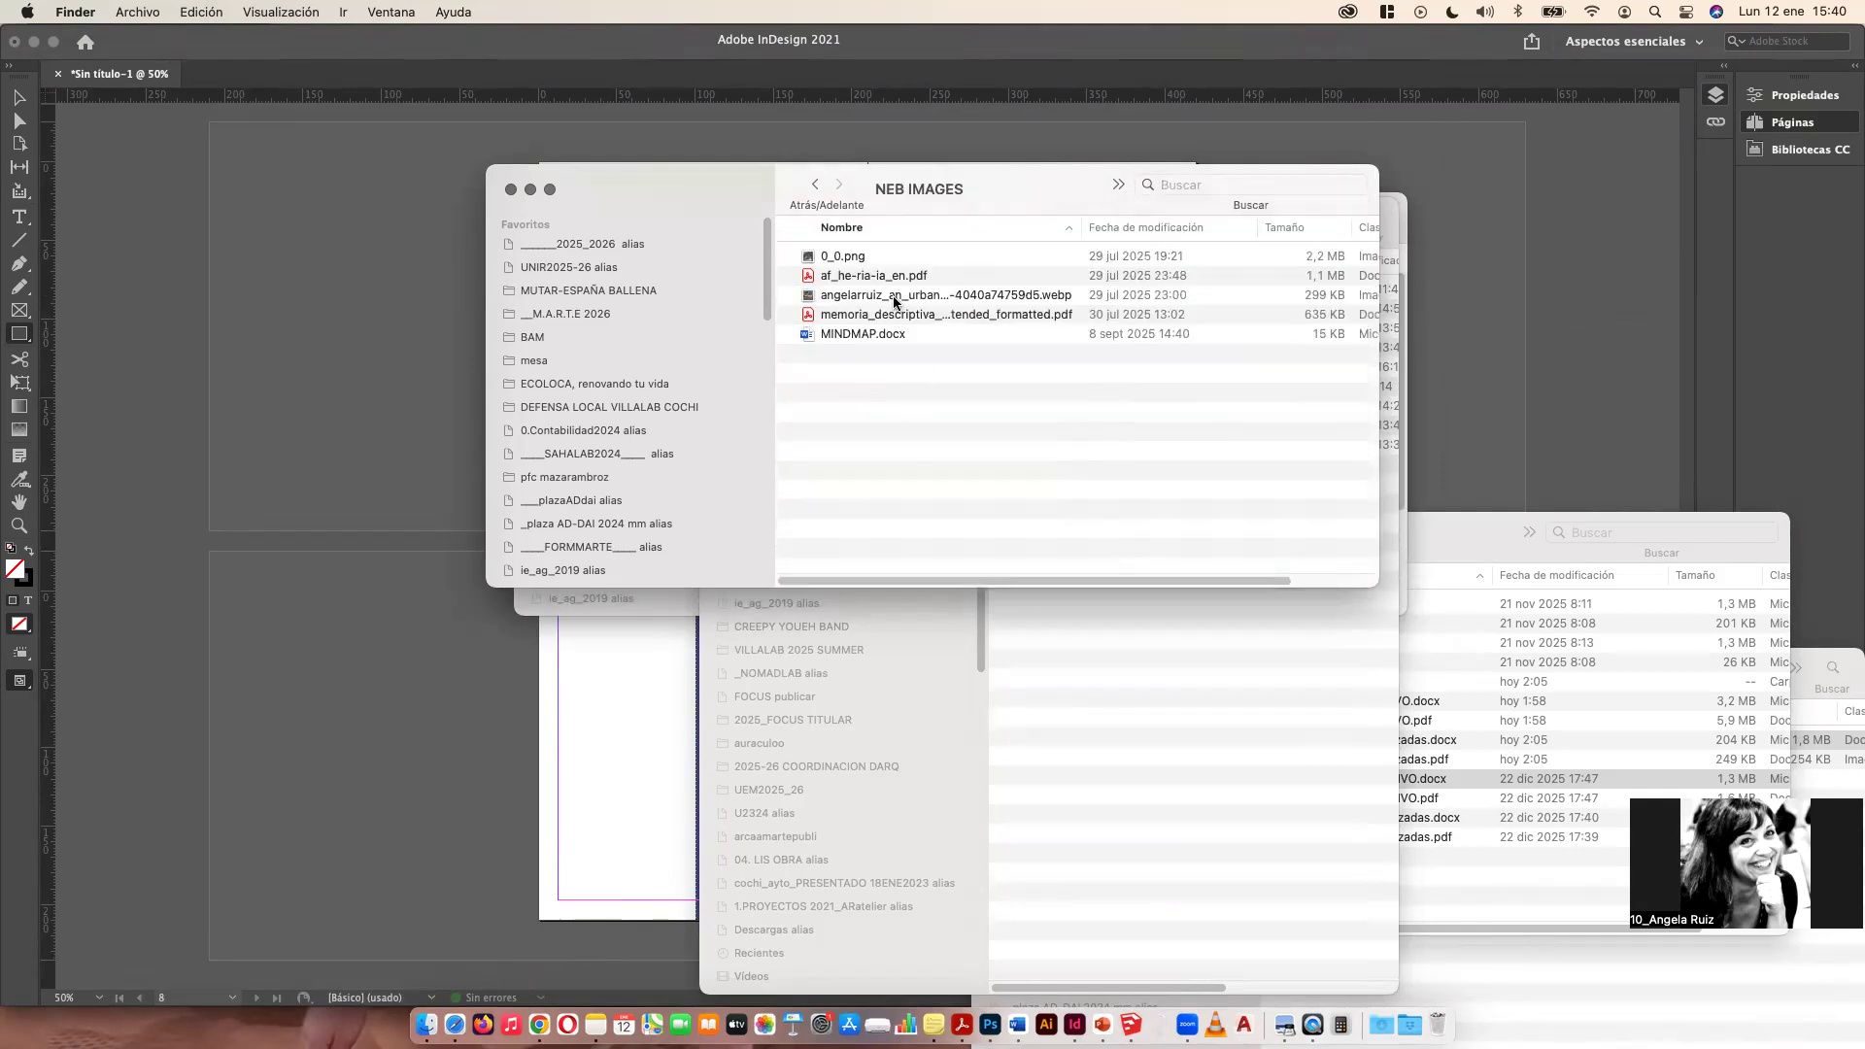
click(894, 299)
drag(798, 182, 1059, 197)
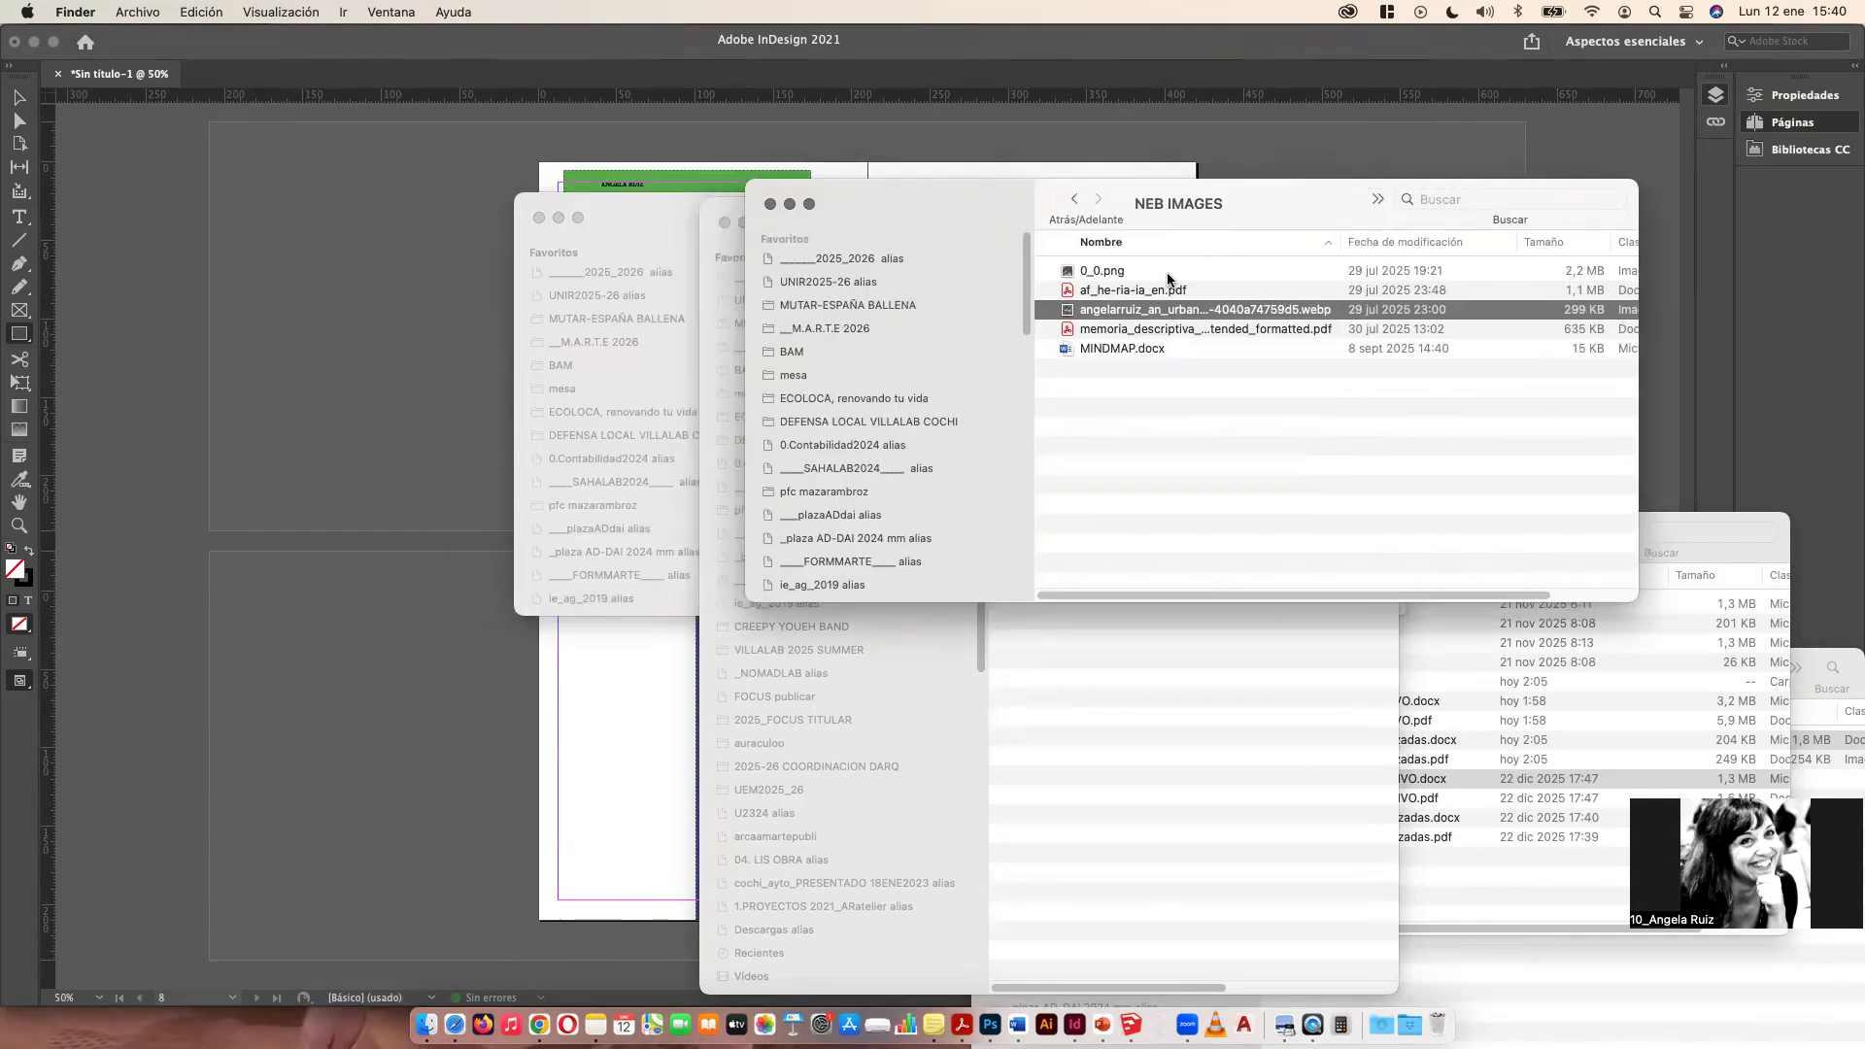
super+click(1105, 271)
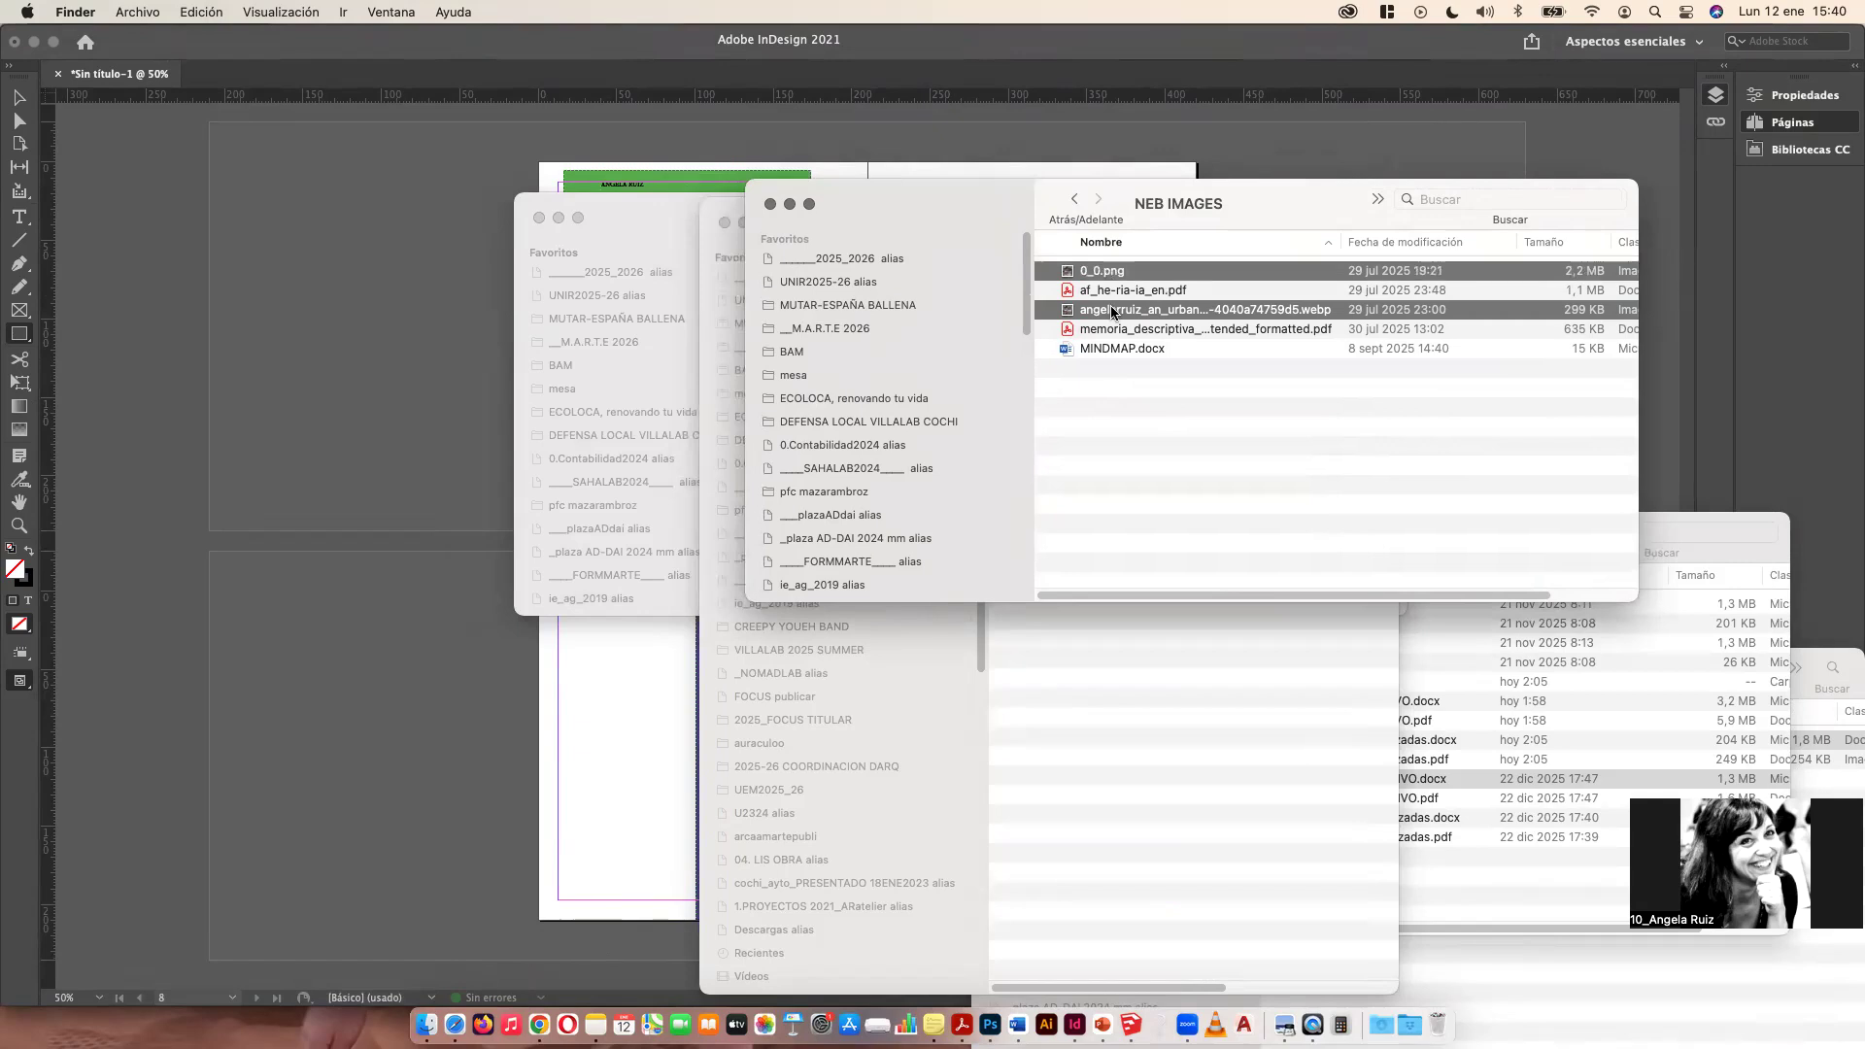
Step: Try to place the webp image from the NEB IMAGES folder onto spread 8-9
drag(1109, 309, 779, 651)
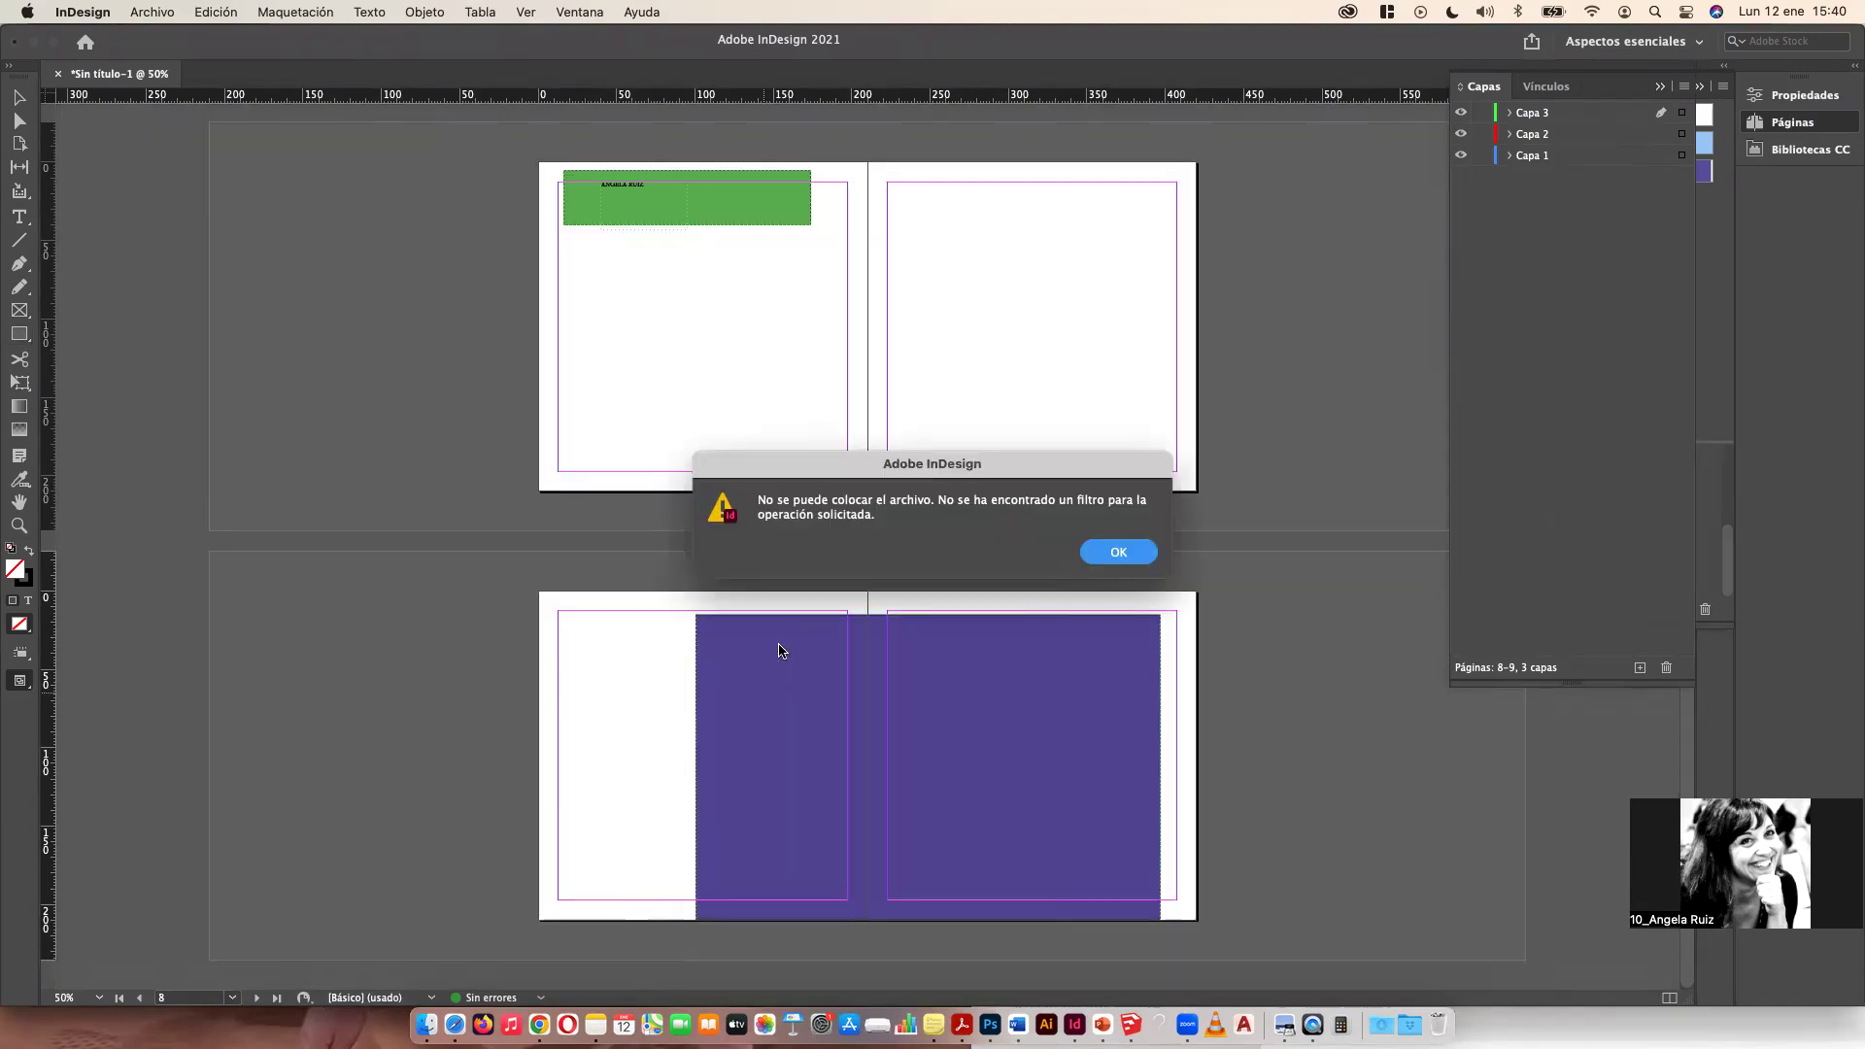
click(1119, 552)
click(426, 1025)
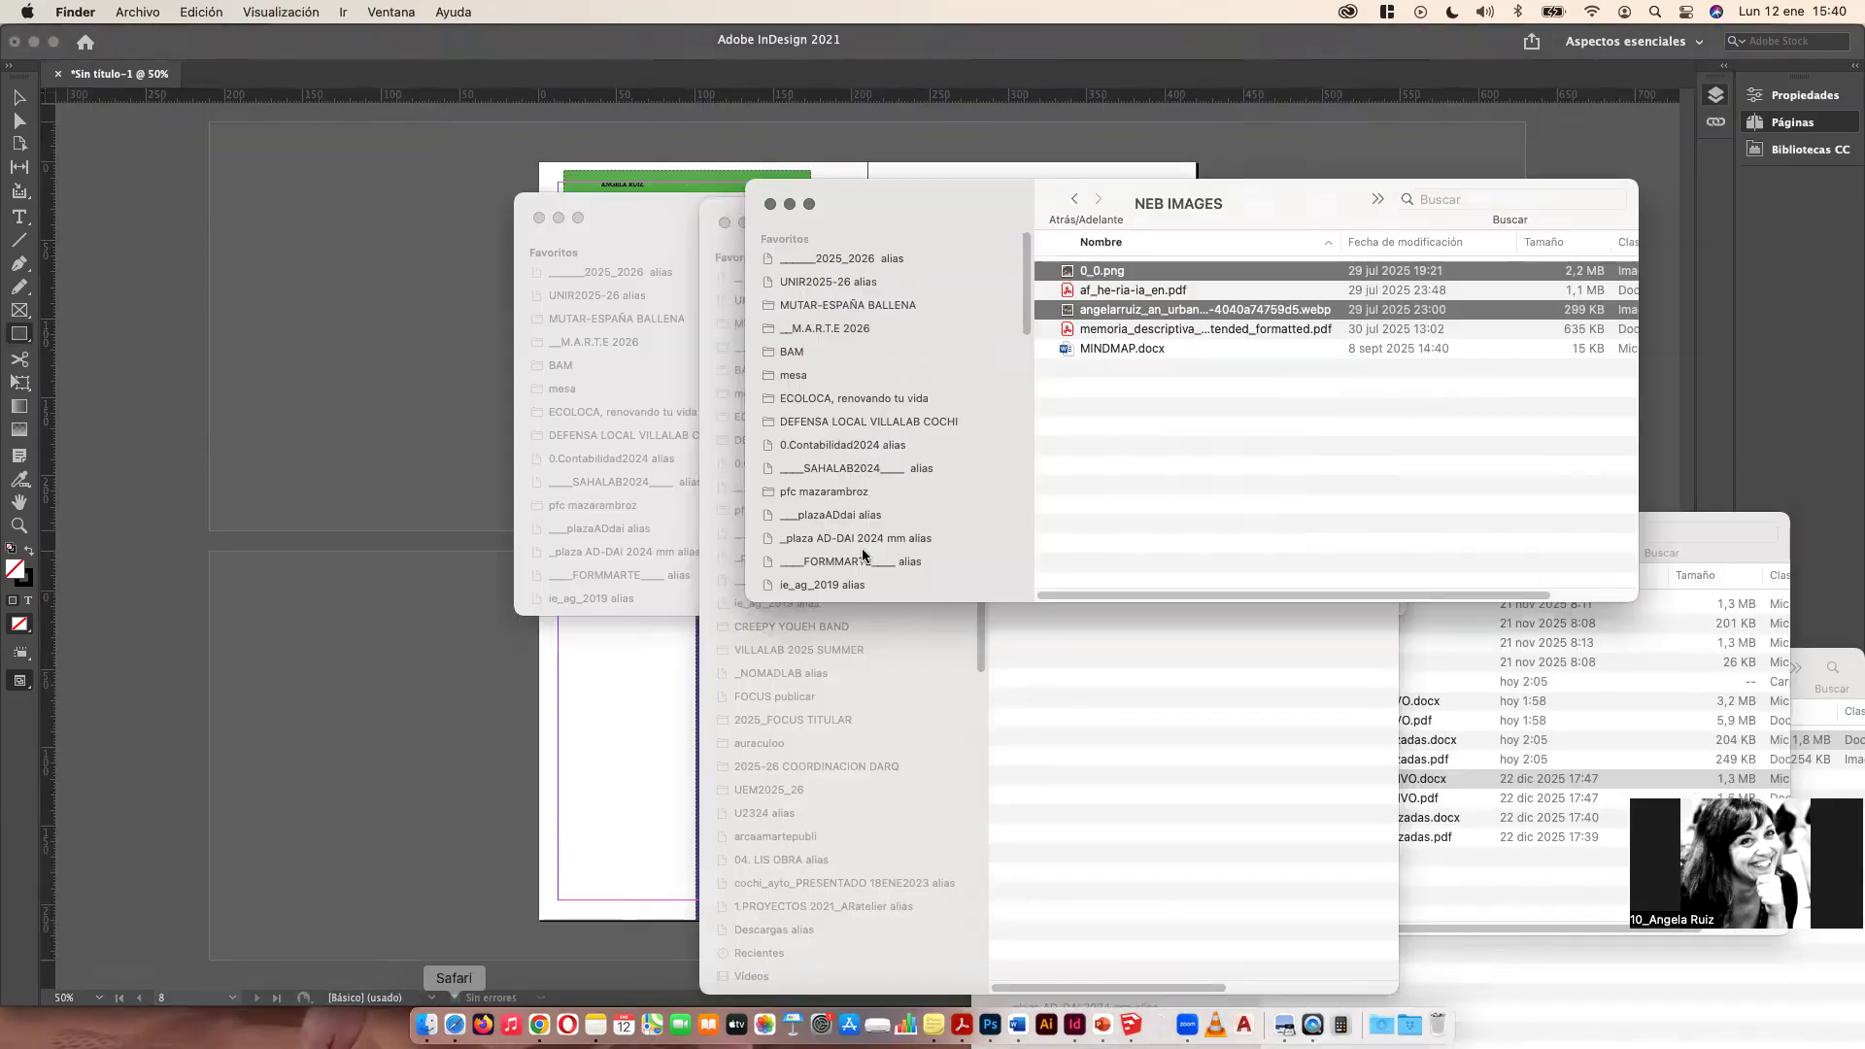
drag(1086, 313, 653, 734)
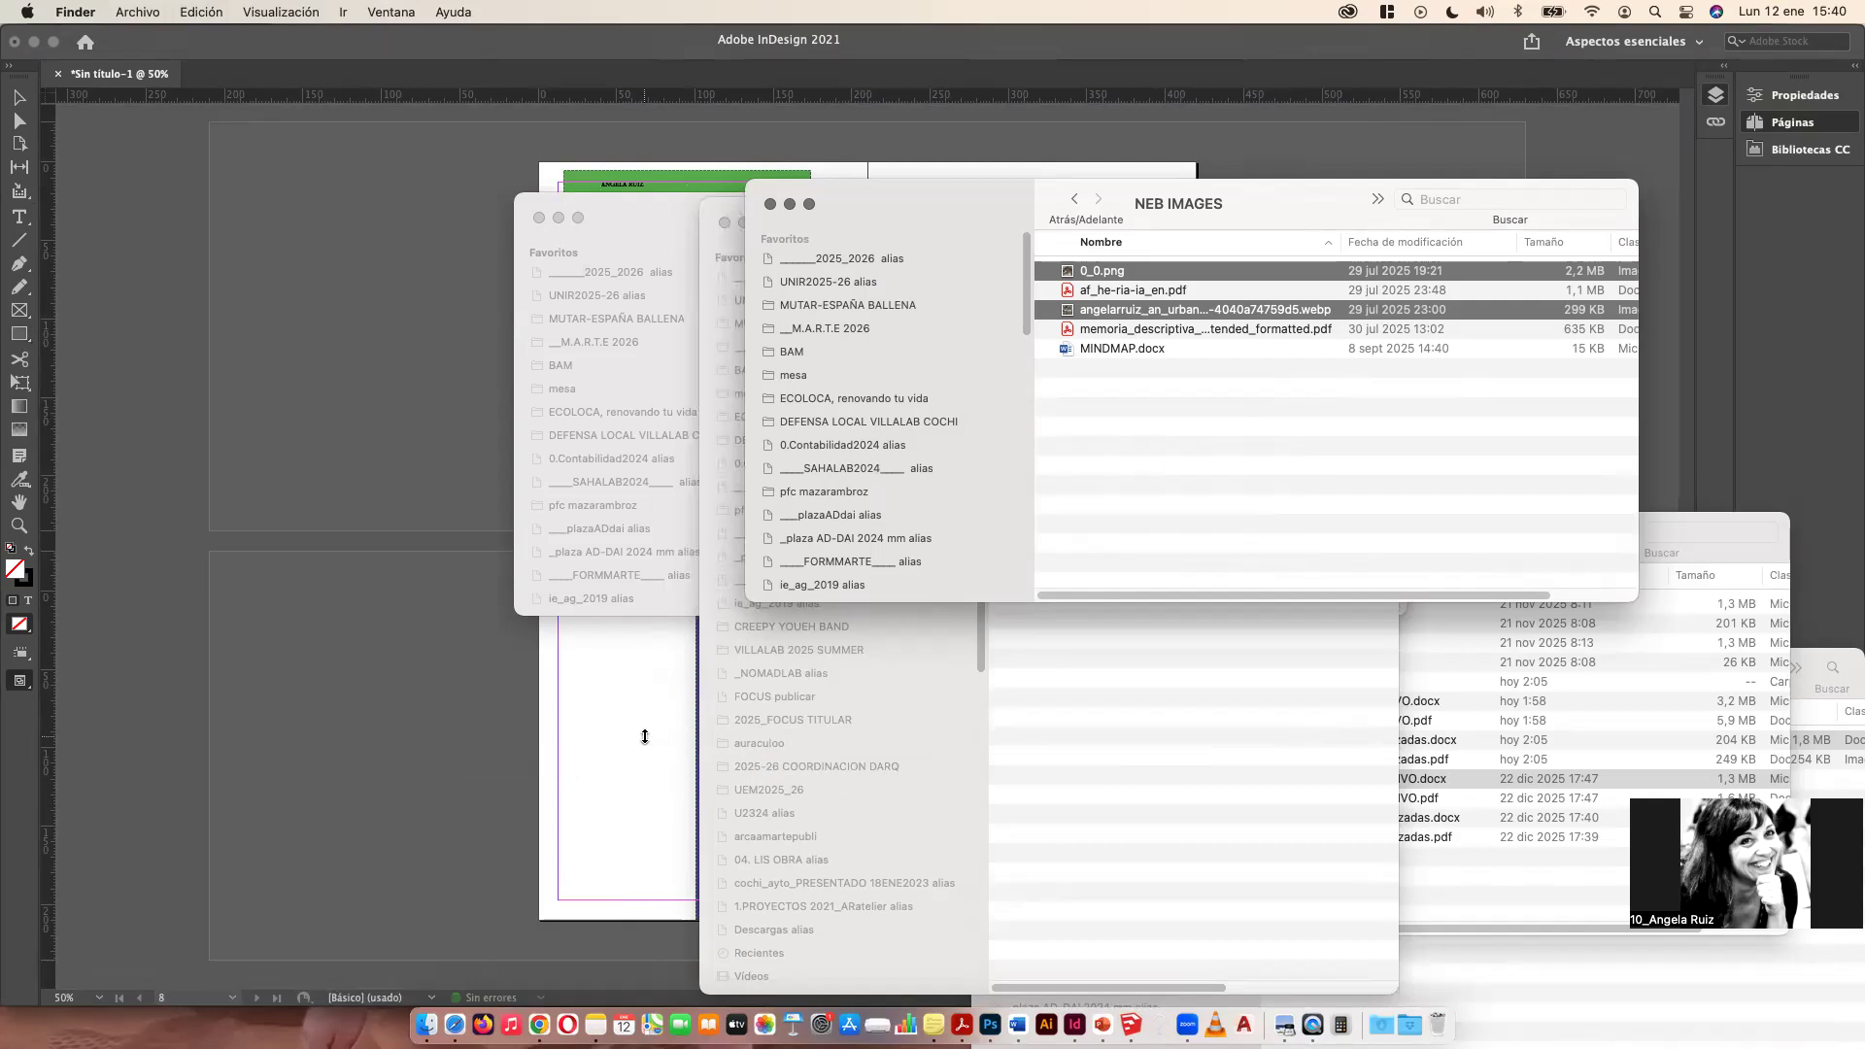
click(1112, 548)
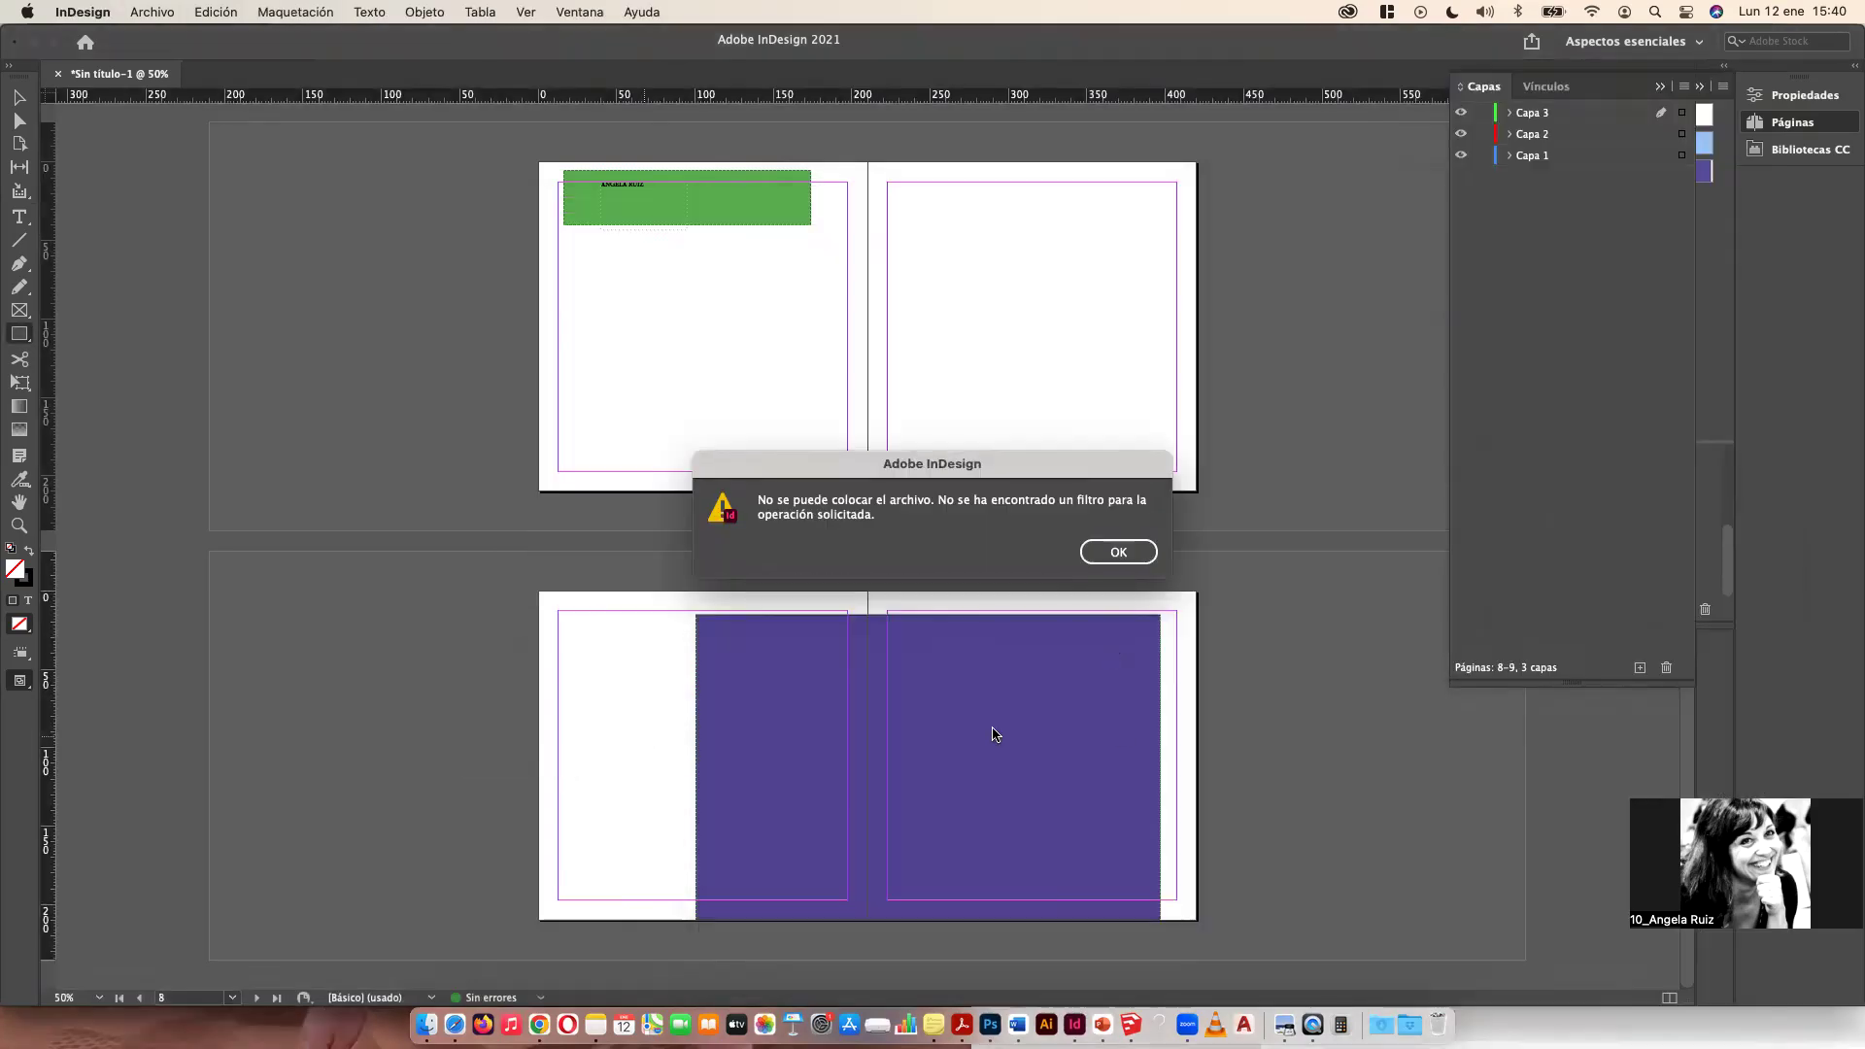
click(1117, 552)
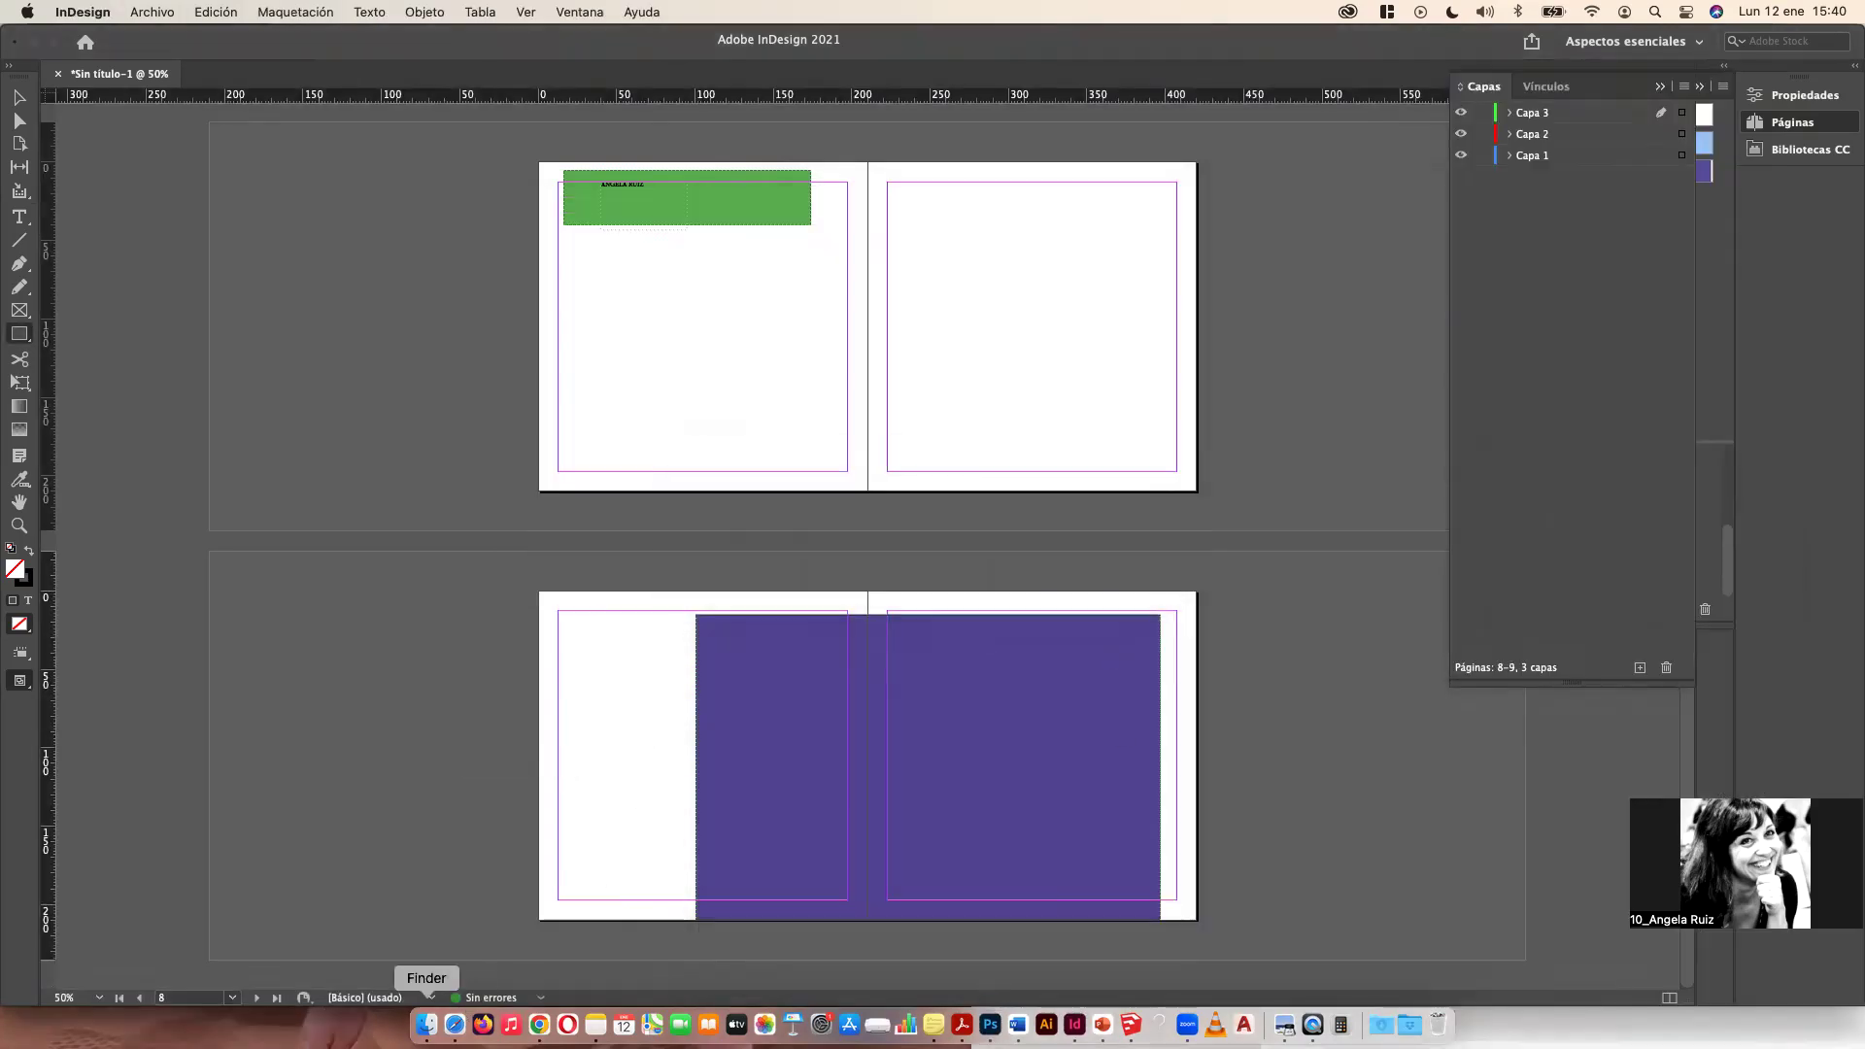
Step: Place the 0_0.png image on the left page of spread 8-9
click(426, 1024)
click(1220, 470)
drag(1116, 271, 853, 878)
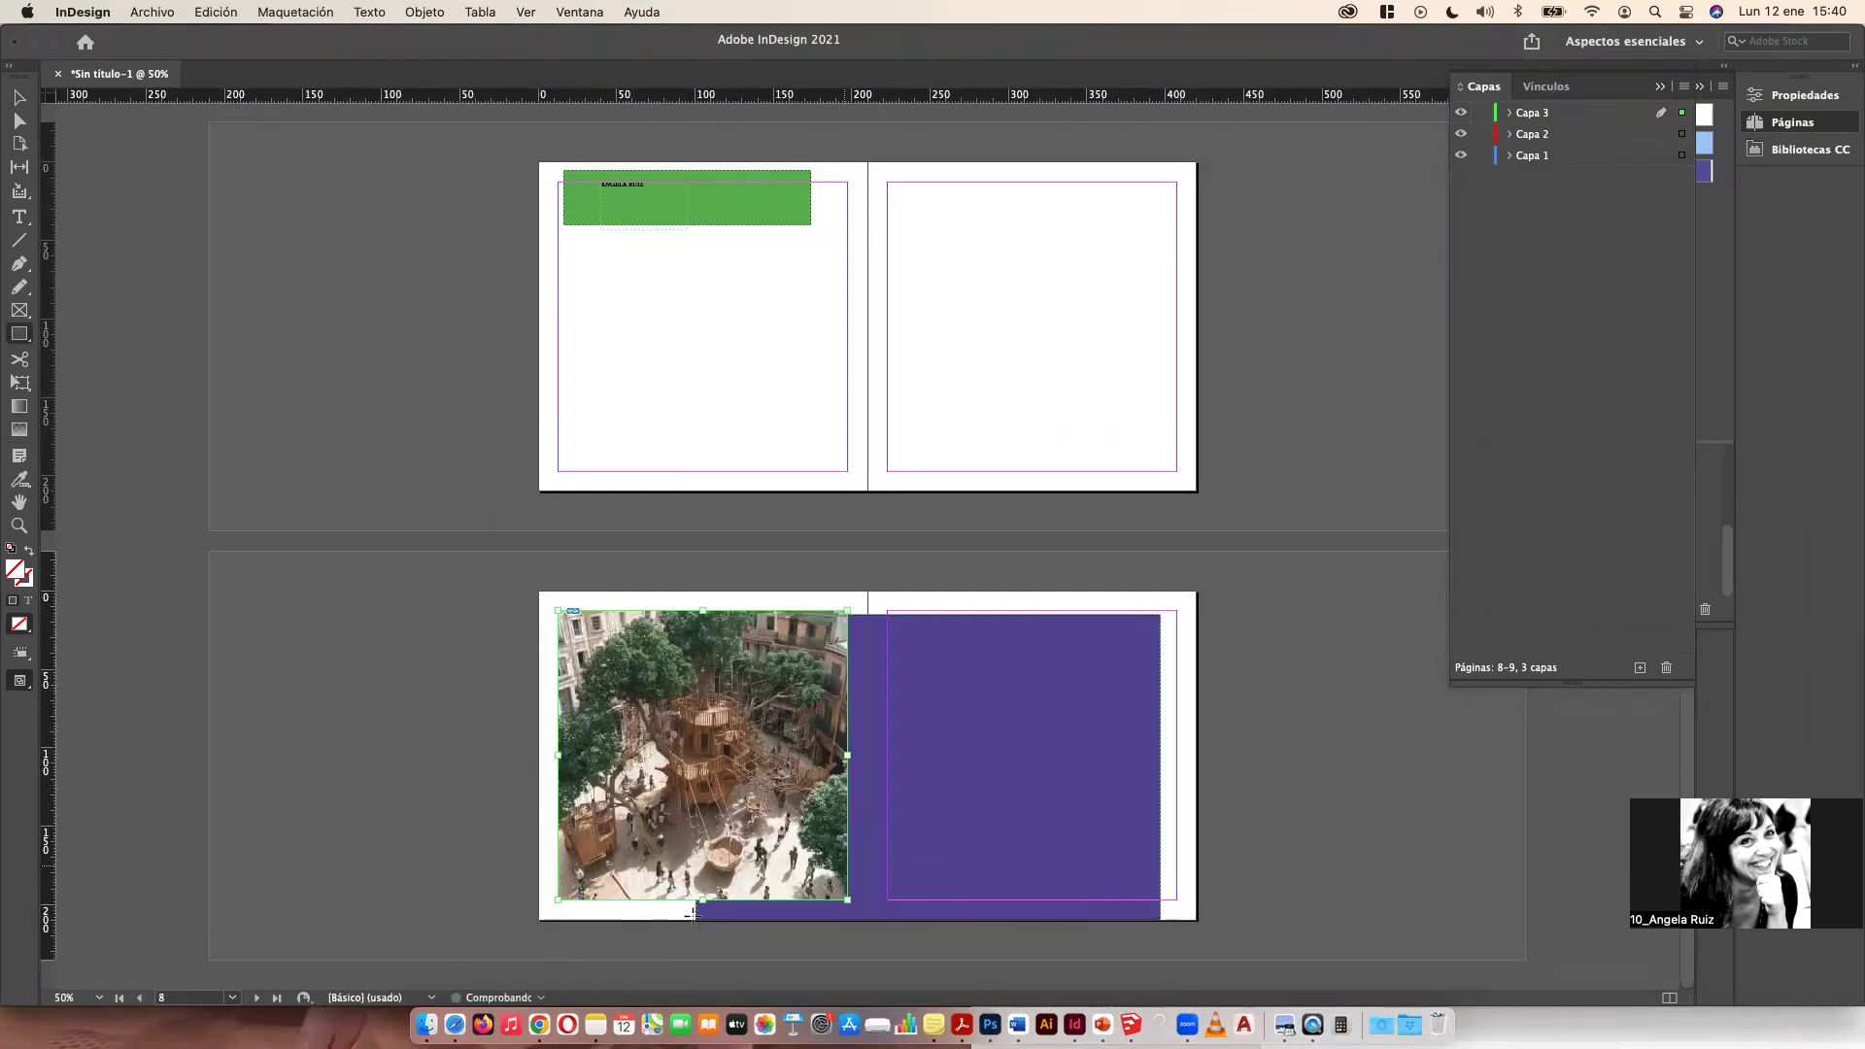
drag(635, 685, 861, 632)
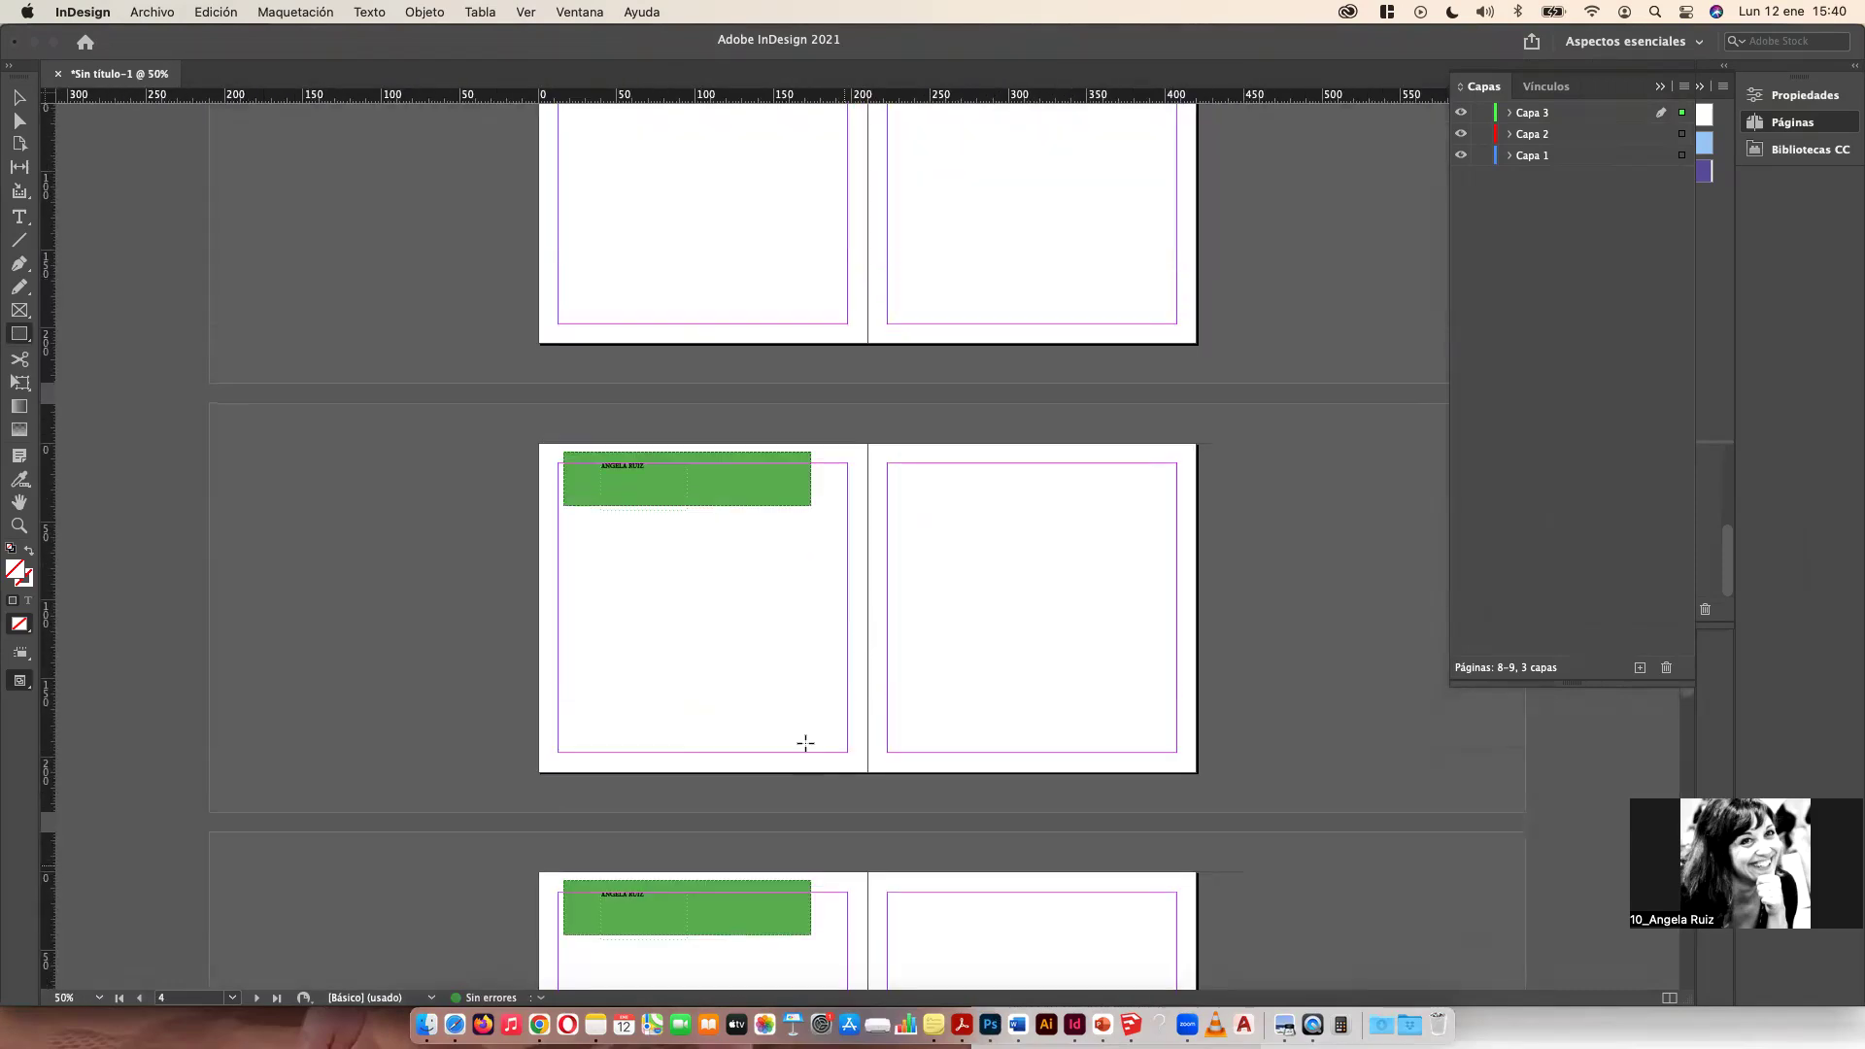
Step: Move the tree image onto spread 8-9 over the purple background
scroll(805, 743, down, 10)
click(20, 97)
drag(692, 672, 875, 717)
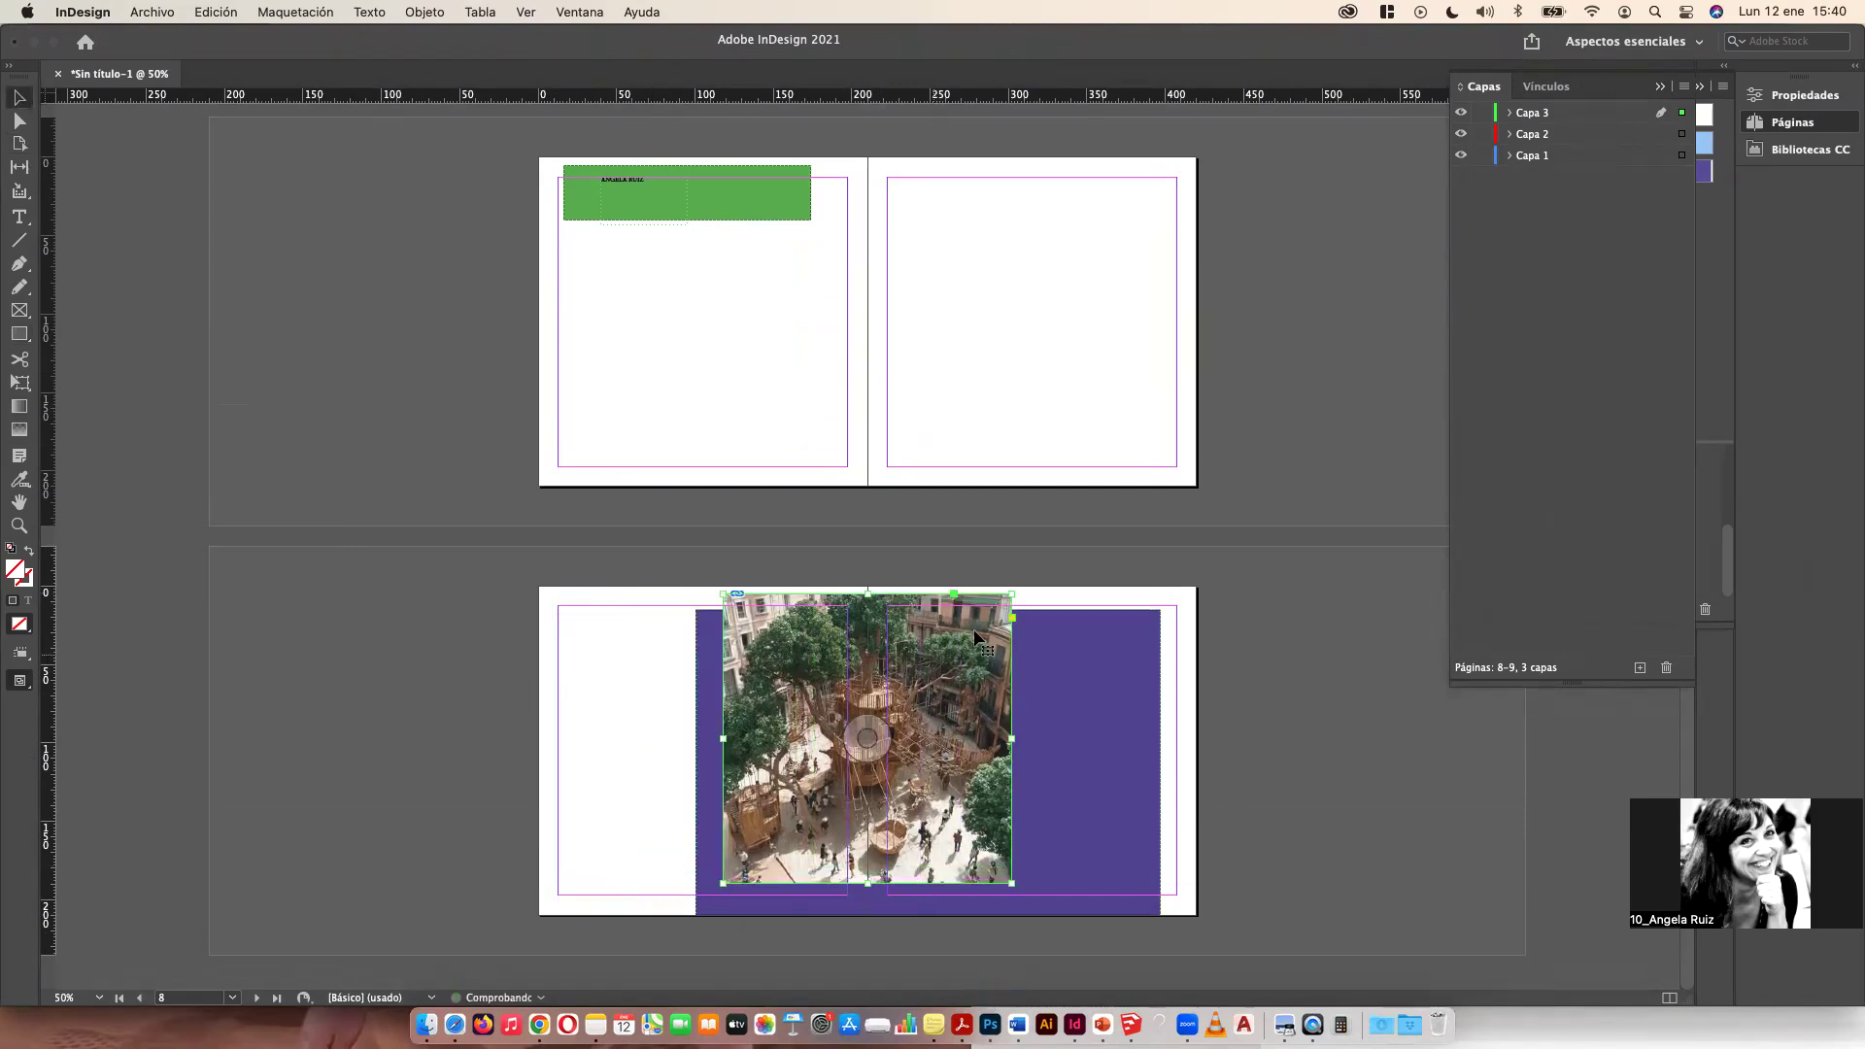
drag(1011, 594, 1108, 538)
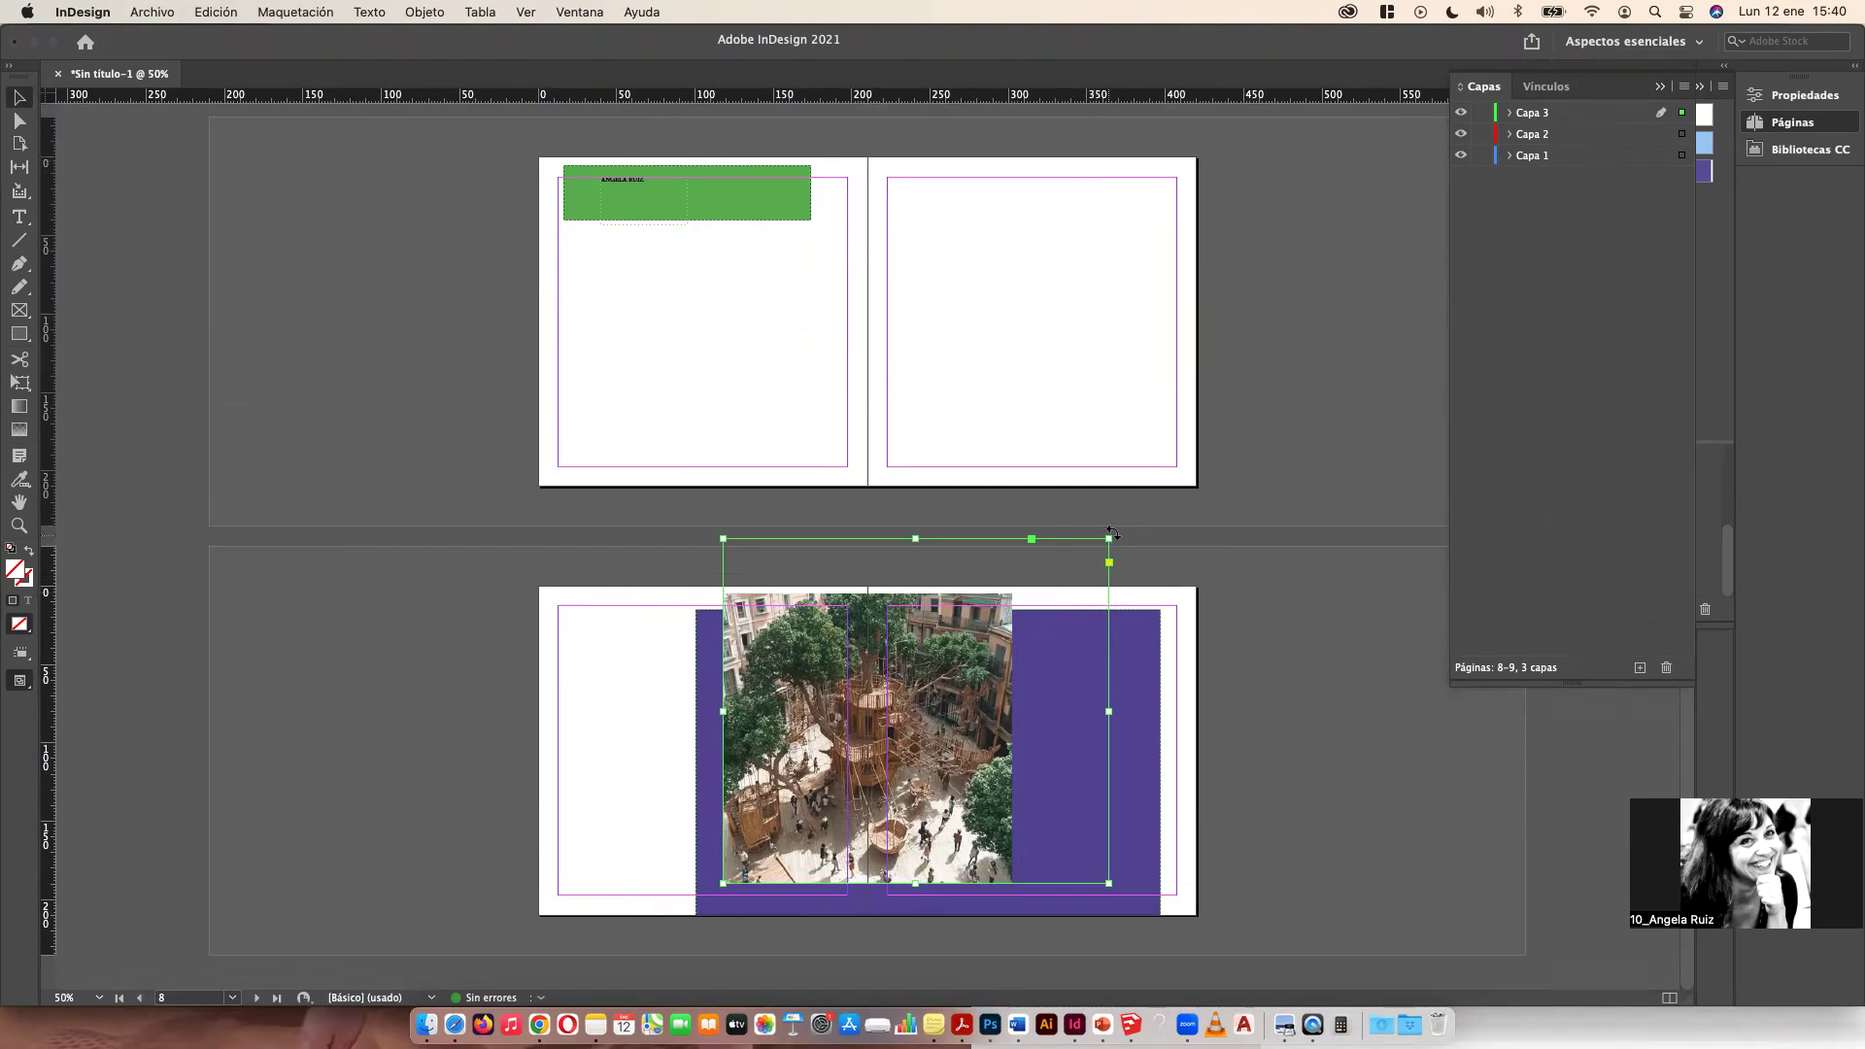
drag(1110, 535, 1007, 595)
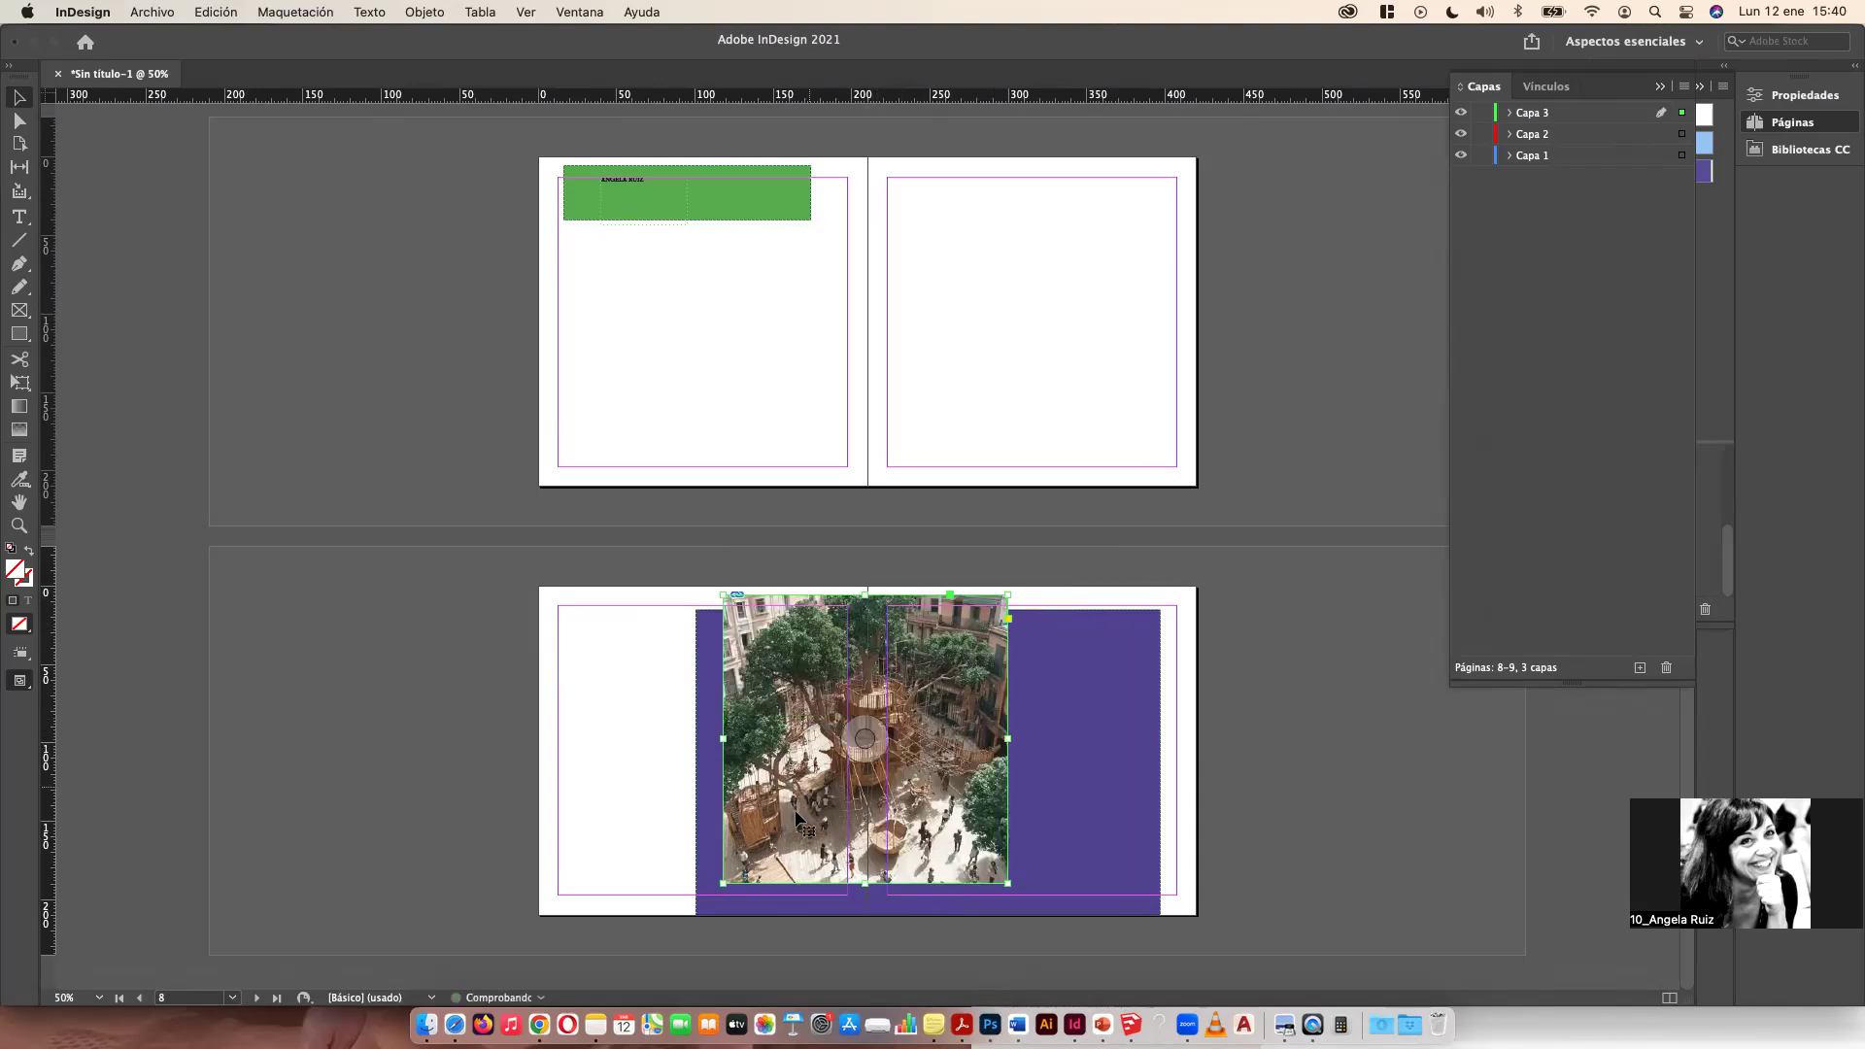
Step: Resize and reposition the tree image so it spans across both pages of spread 8-9
drag(716, 872, 802, 802)
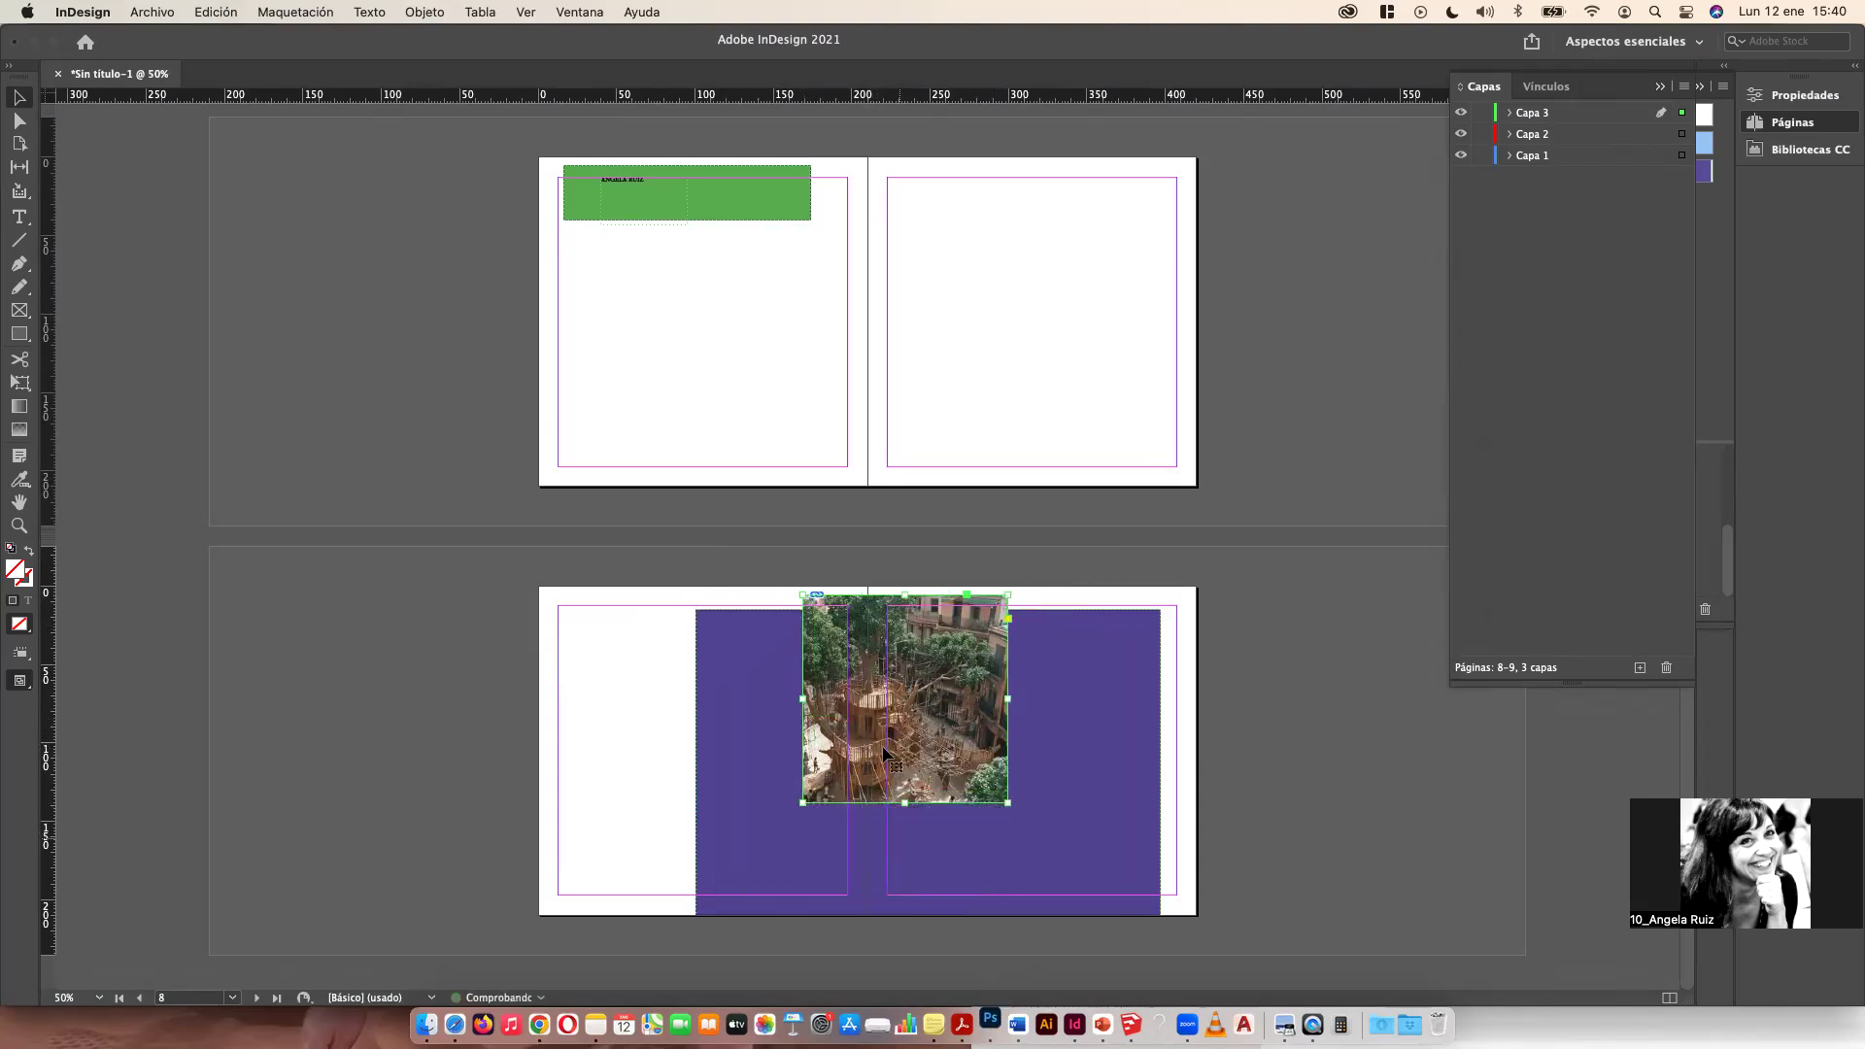
click(885, 692)
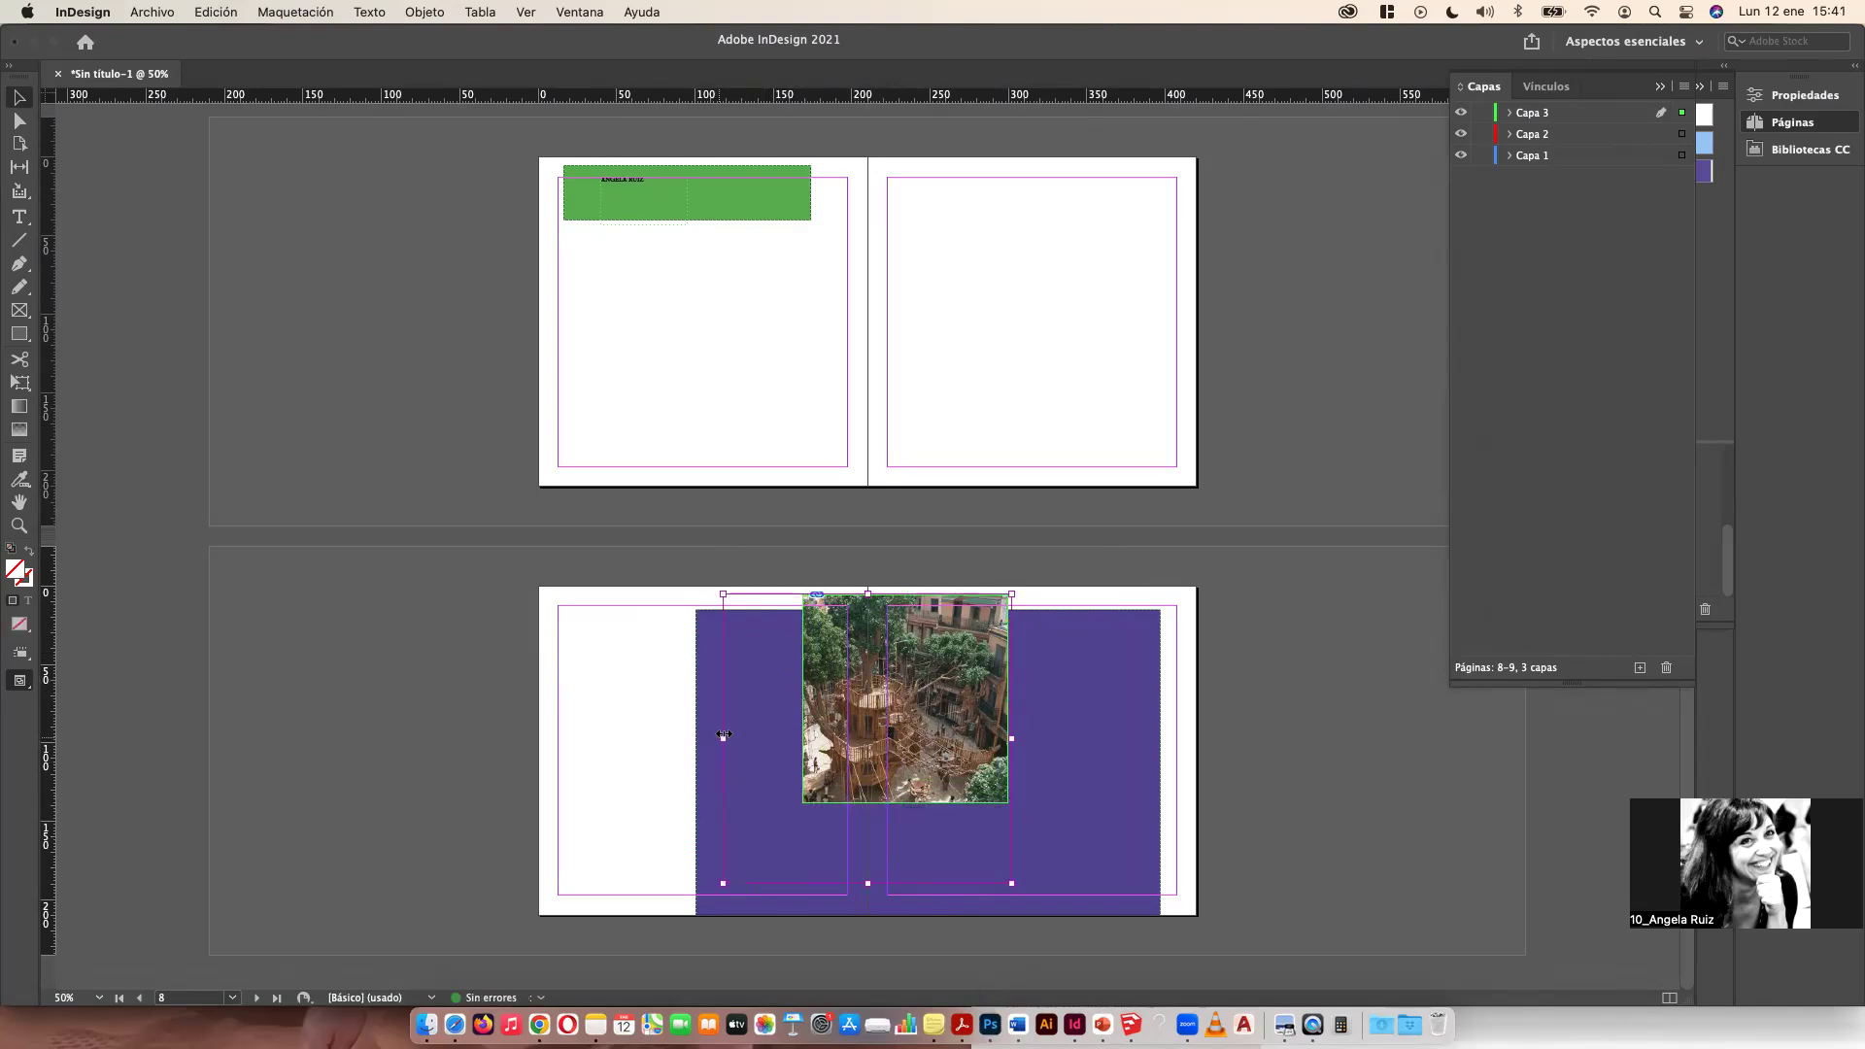
drag(723, 595, 820, 666)
drag(935, 746, 926, 636)
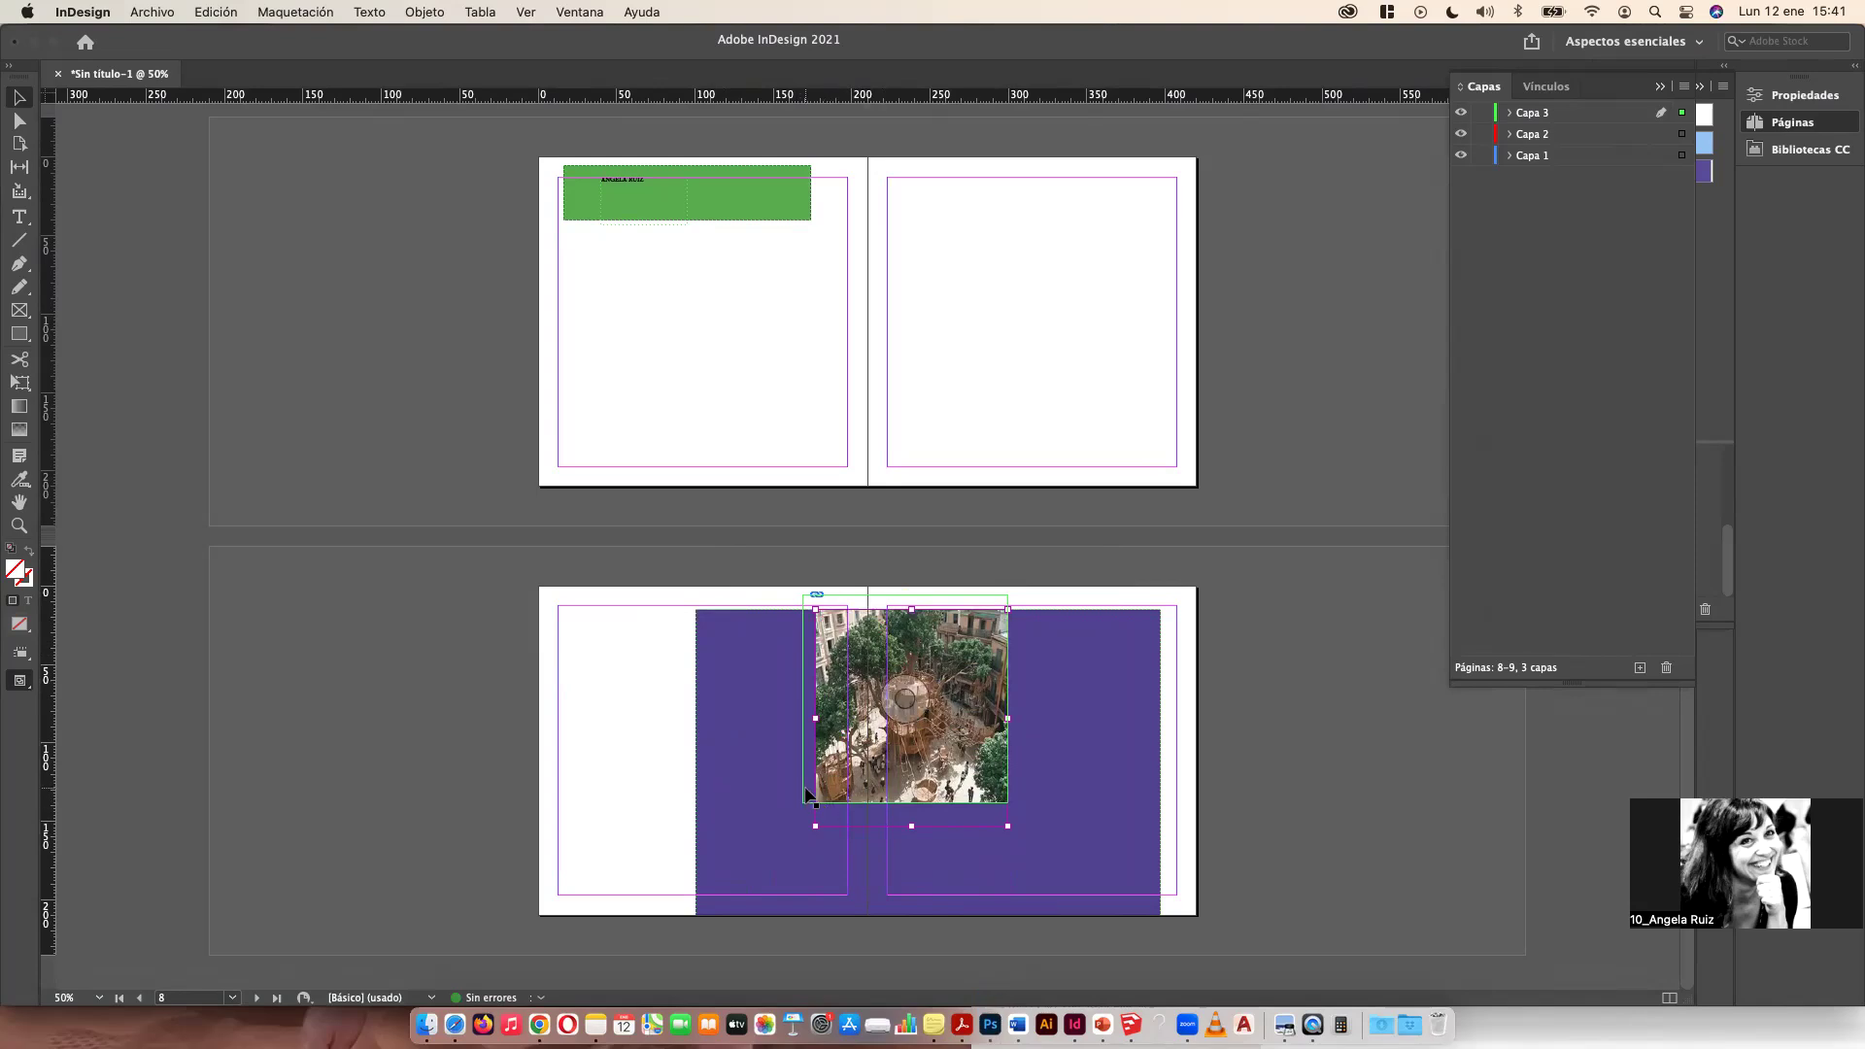
drag(805, 795, 819, 795)
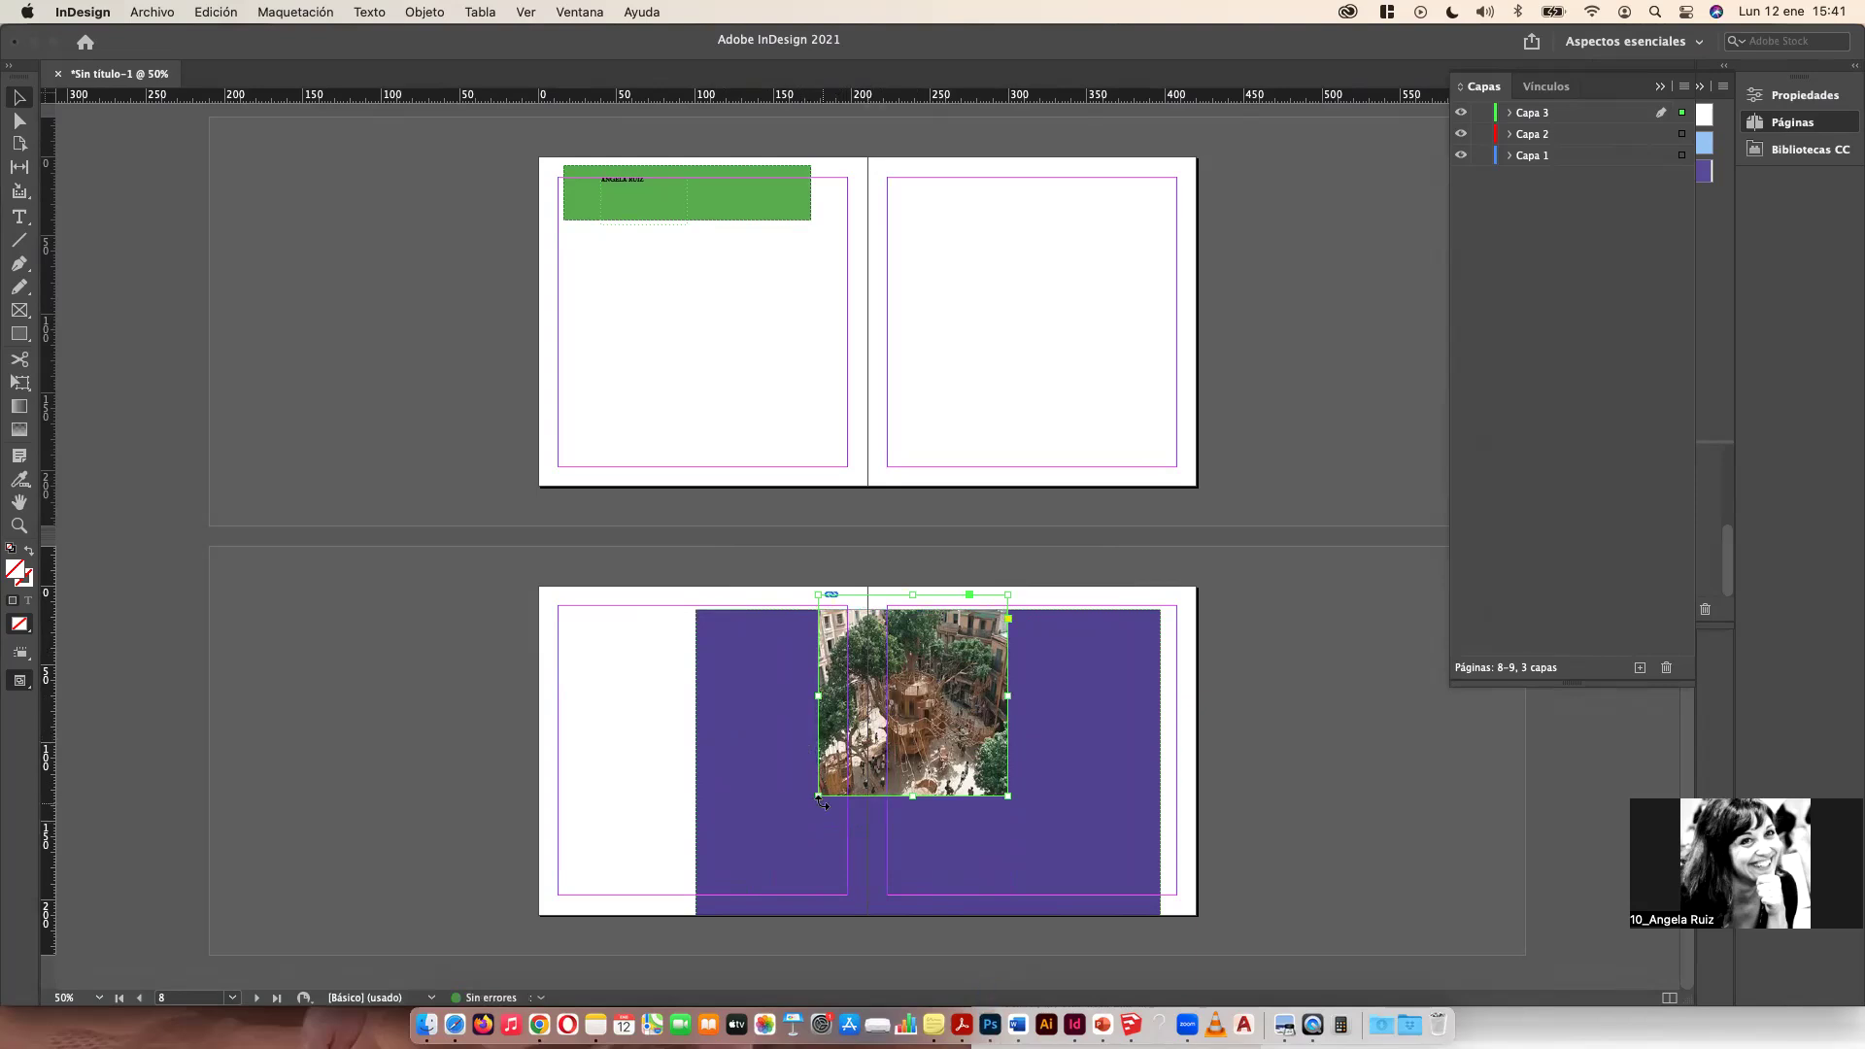
drag(820, 798, 684, 876)
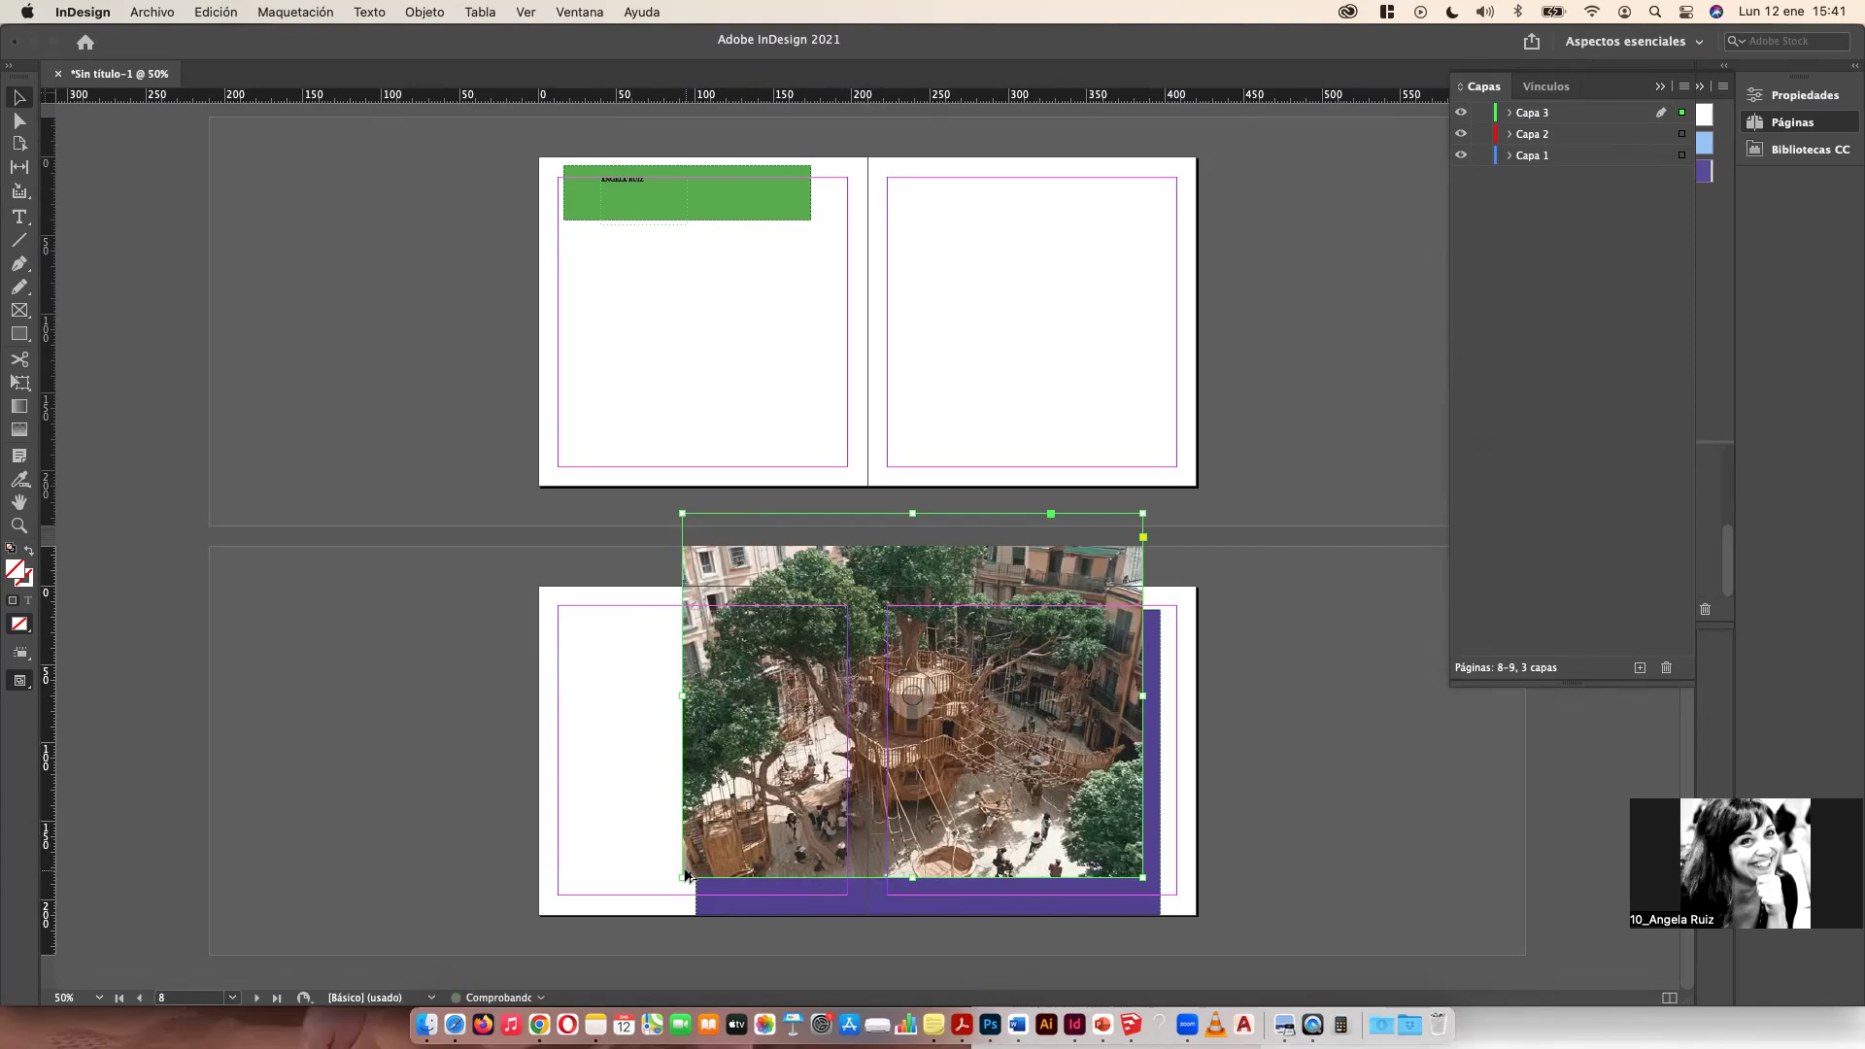
Step: Drag several drawings from the Finder's screenshots folder and place them on page 6
click(425, 1023)
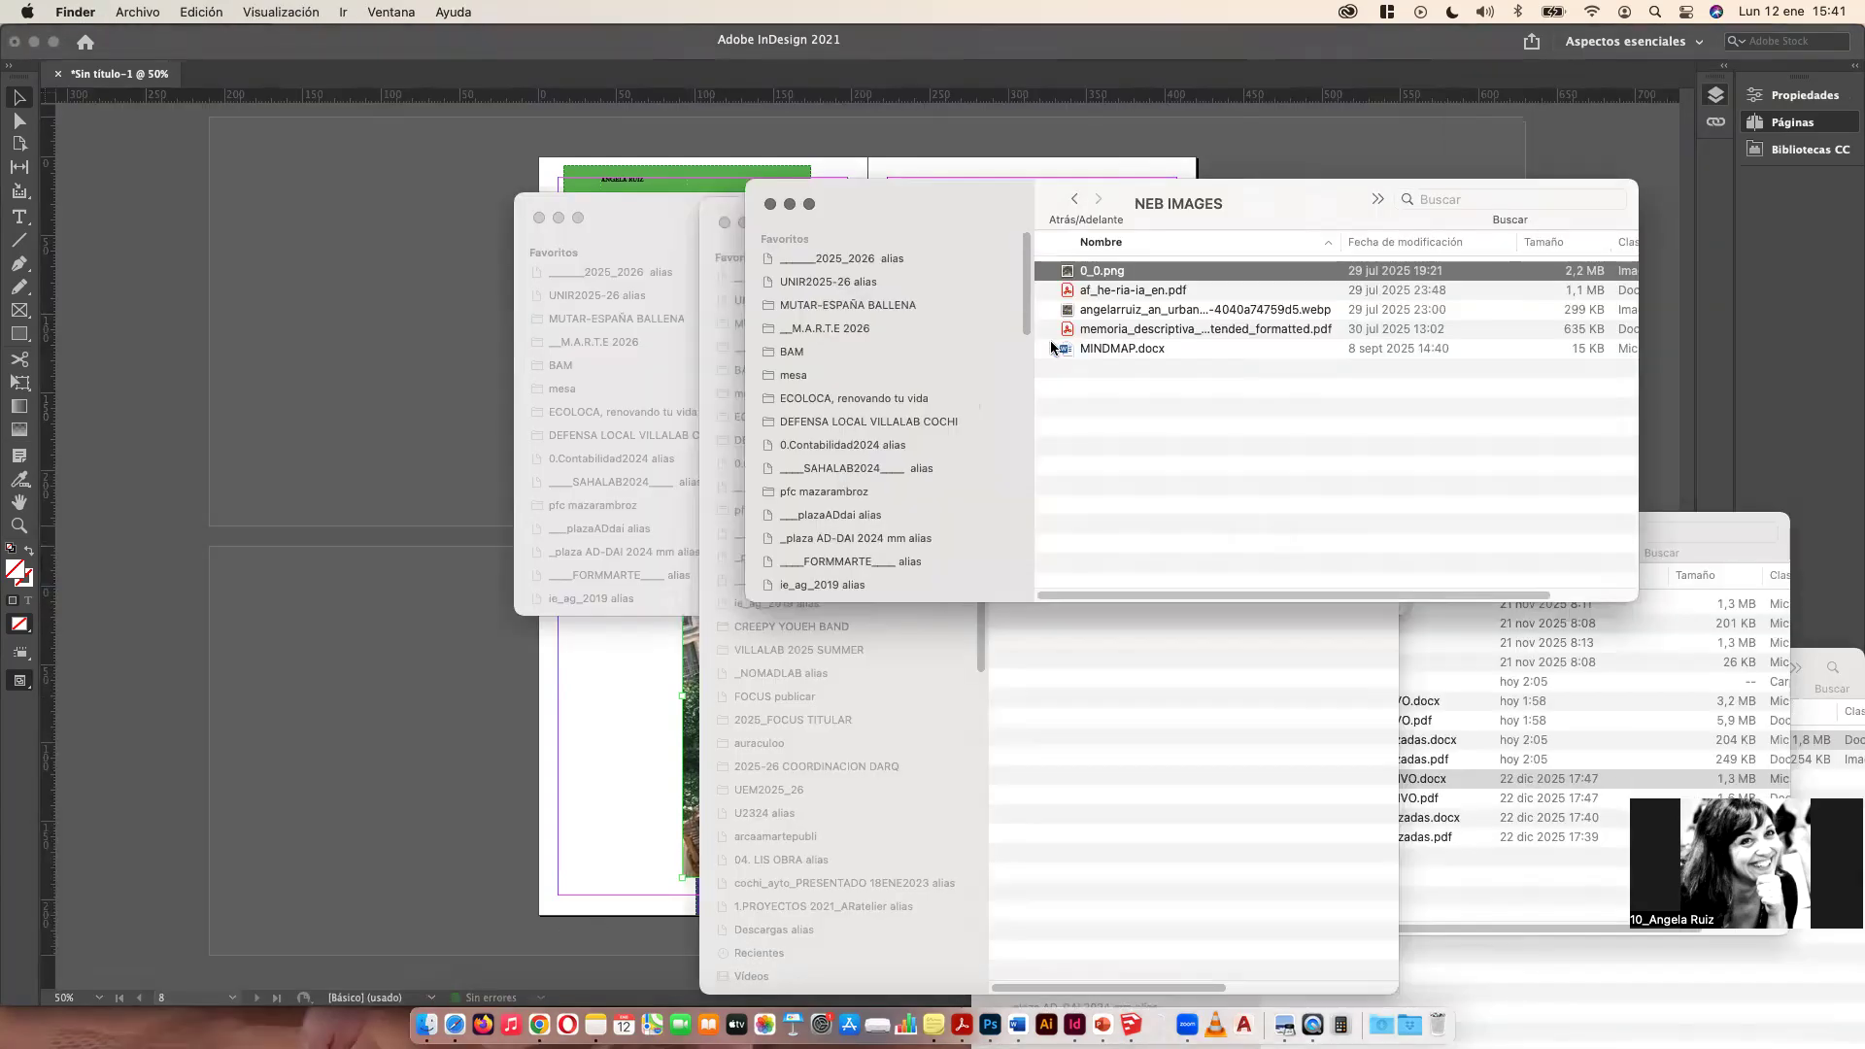
click(802, 377)
double_click(1143, 313)
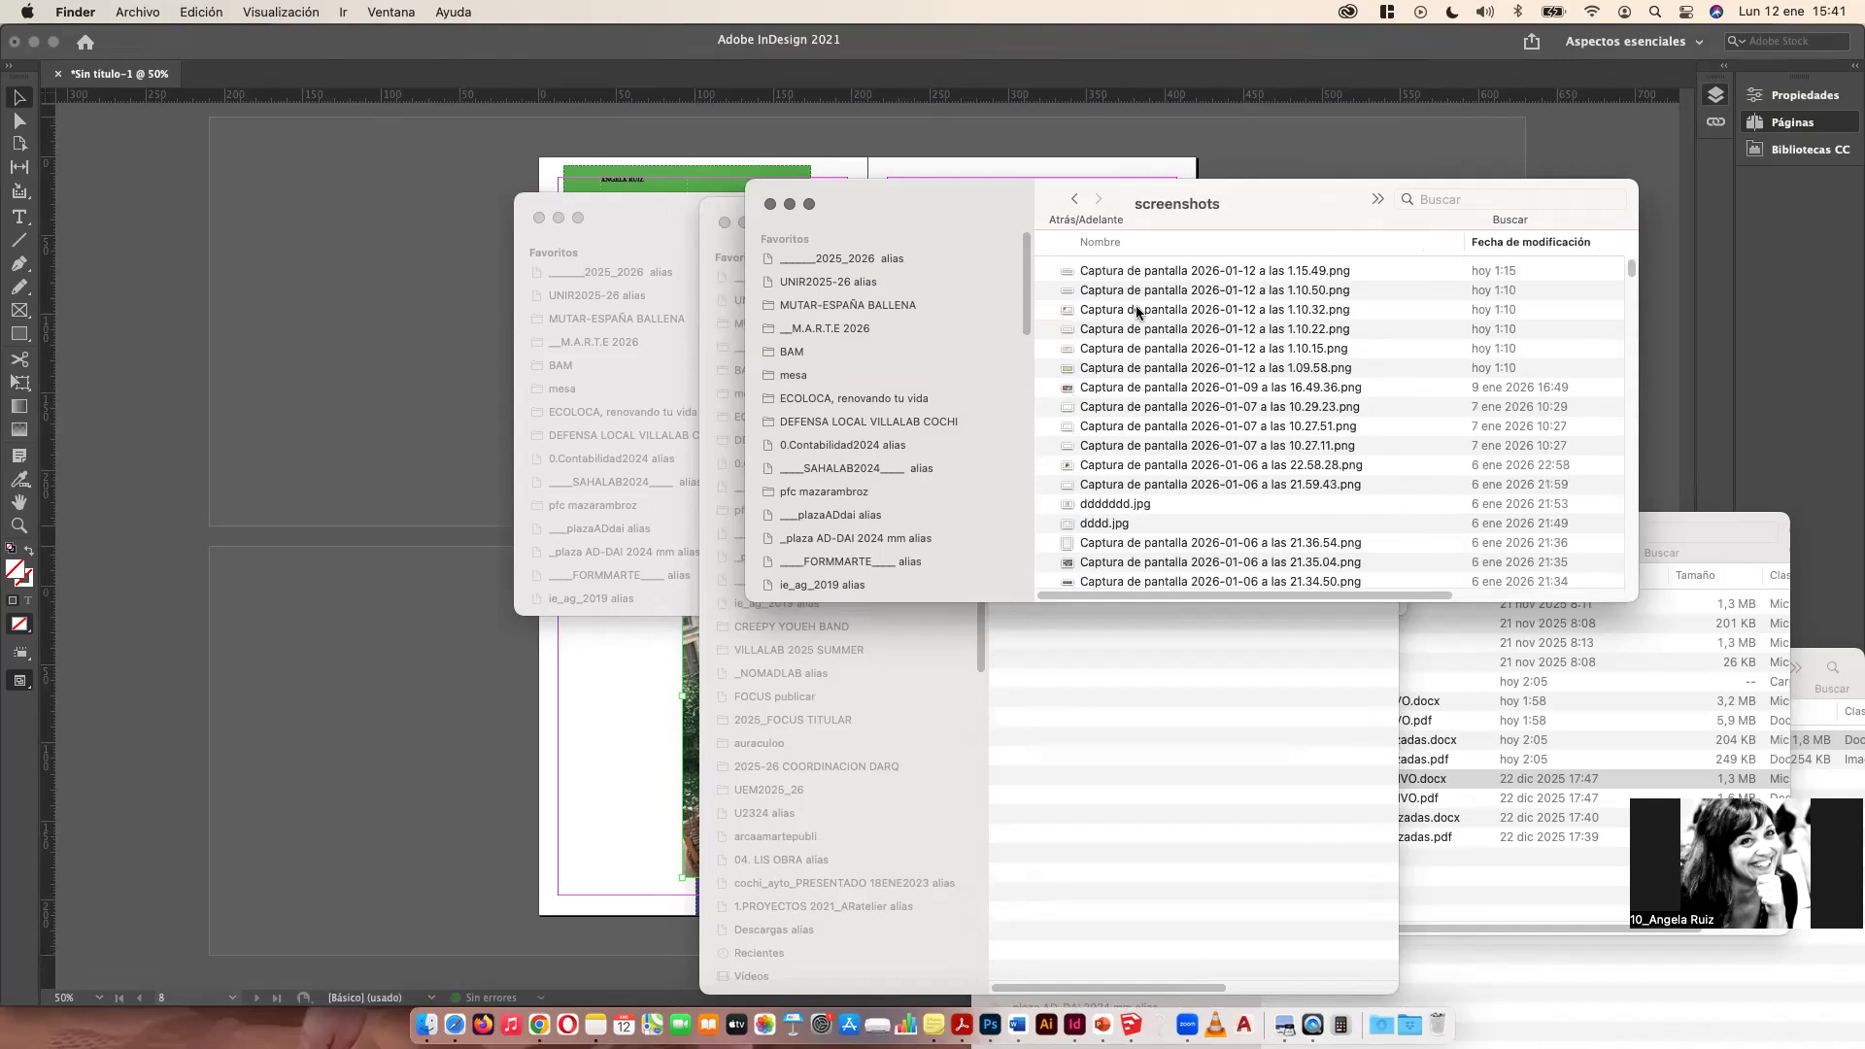
click(1332, 330)
click(1360, 272)
shift+click(1306, 367)
drag(1198, 321, 641, 685)
drag(570, 274, 708, 439)
drag(653, 259, 937, 410)
drag(654, 406, 761, 439)
click(801, 297)
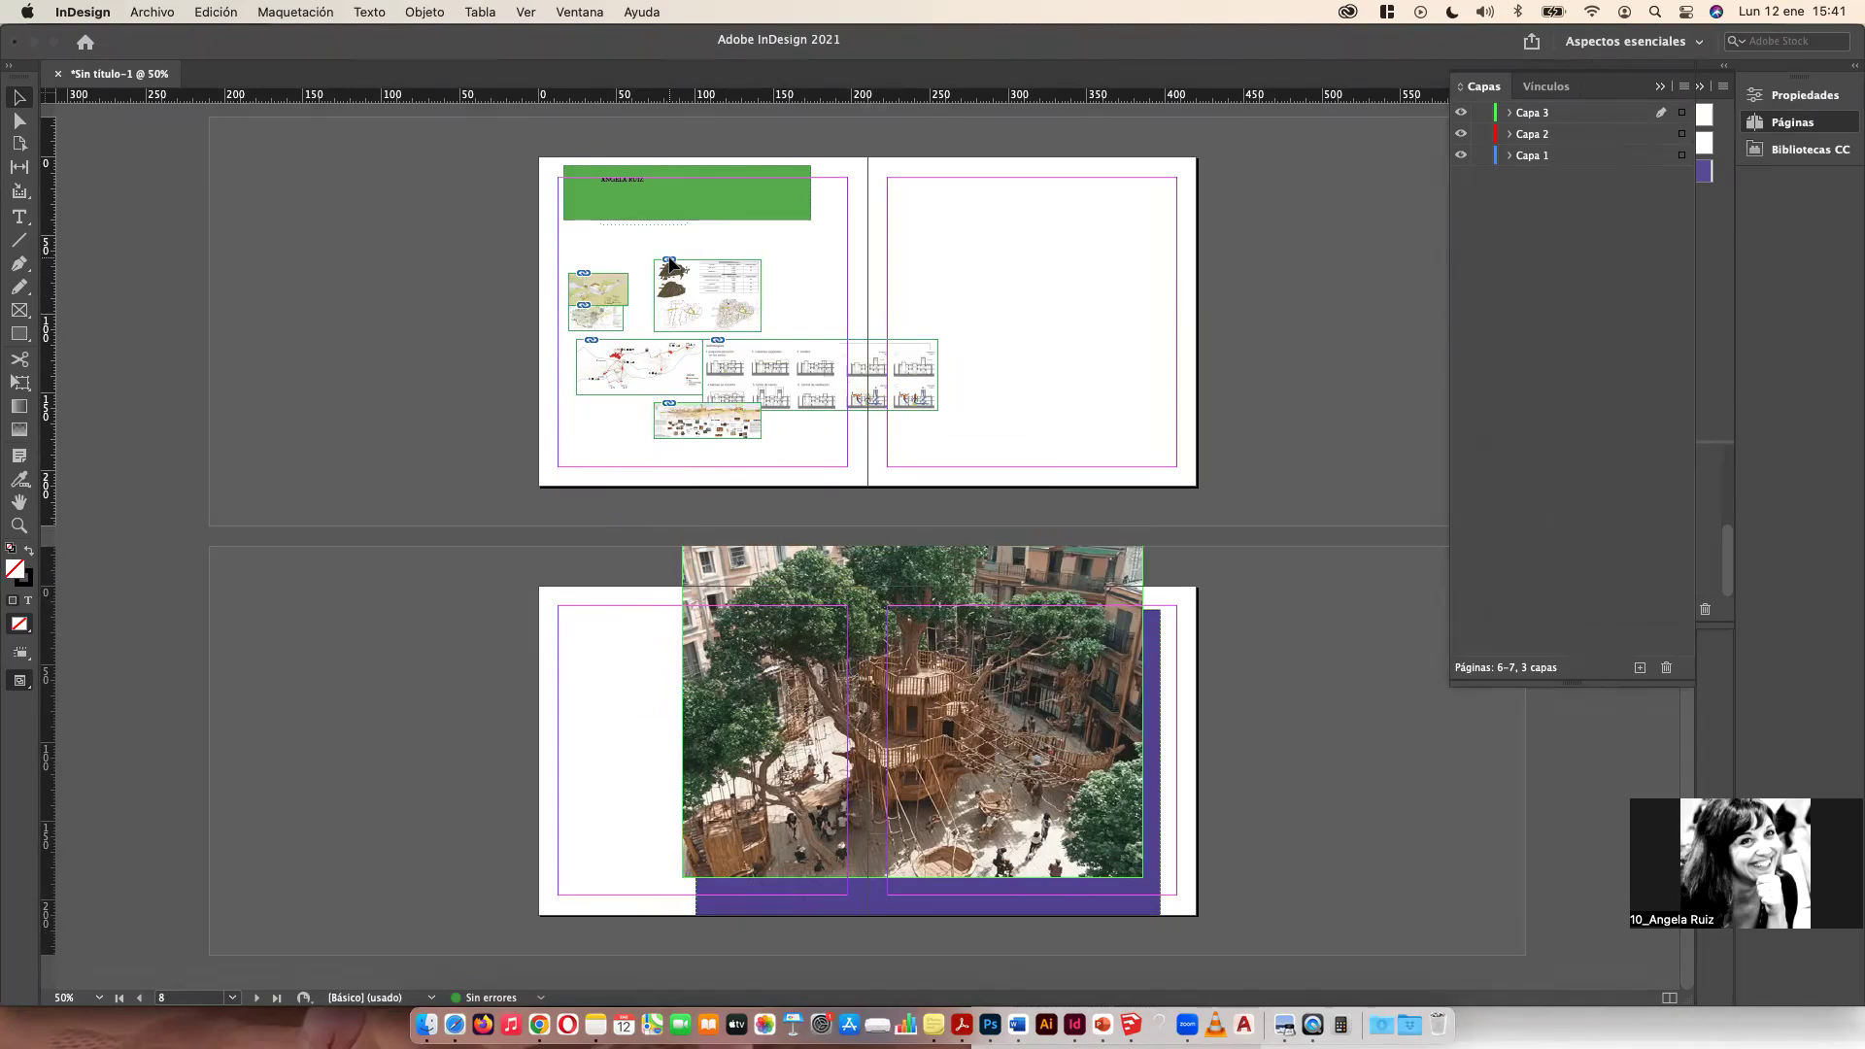
Step: Move the tree image lower and to the left on spread 8-9
drag(754, 575, 662, 704)
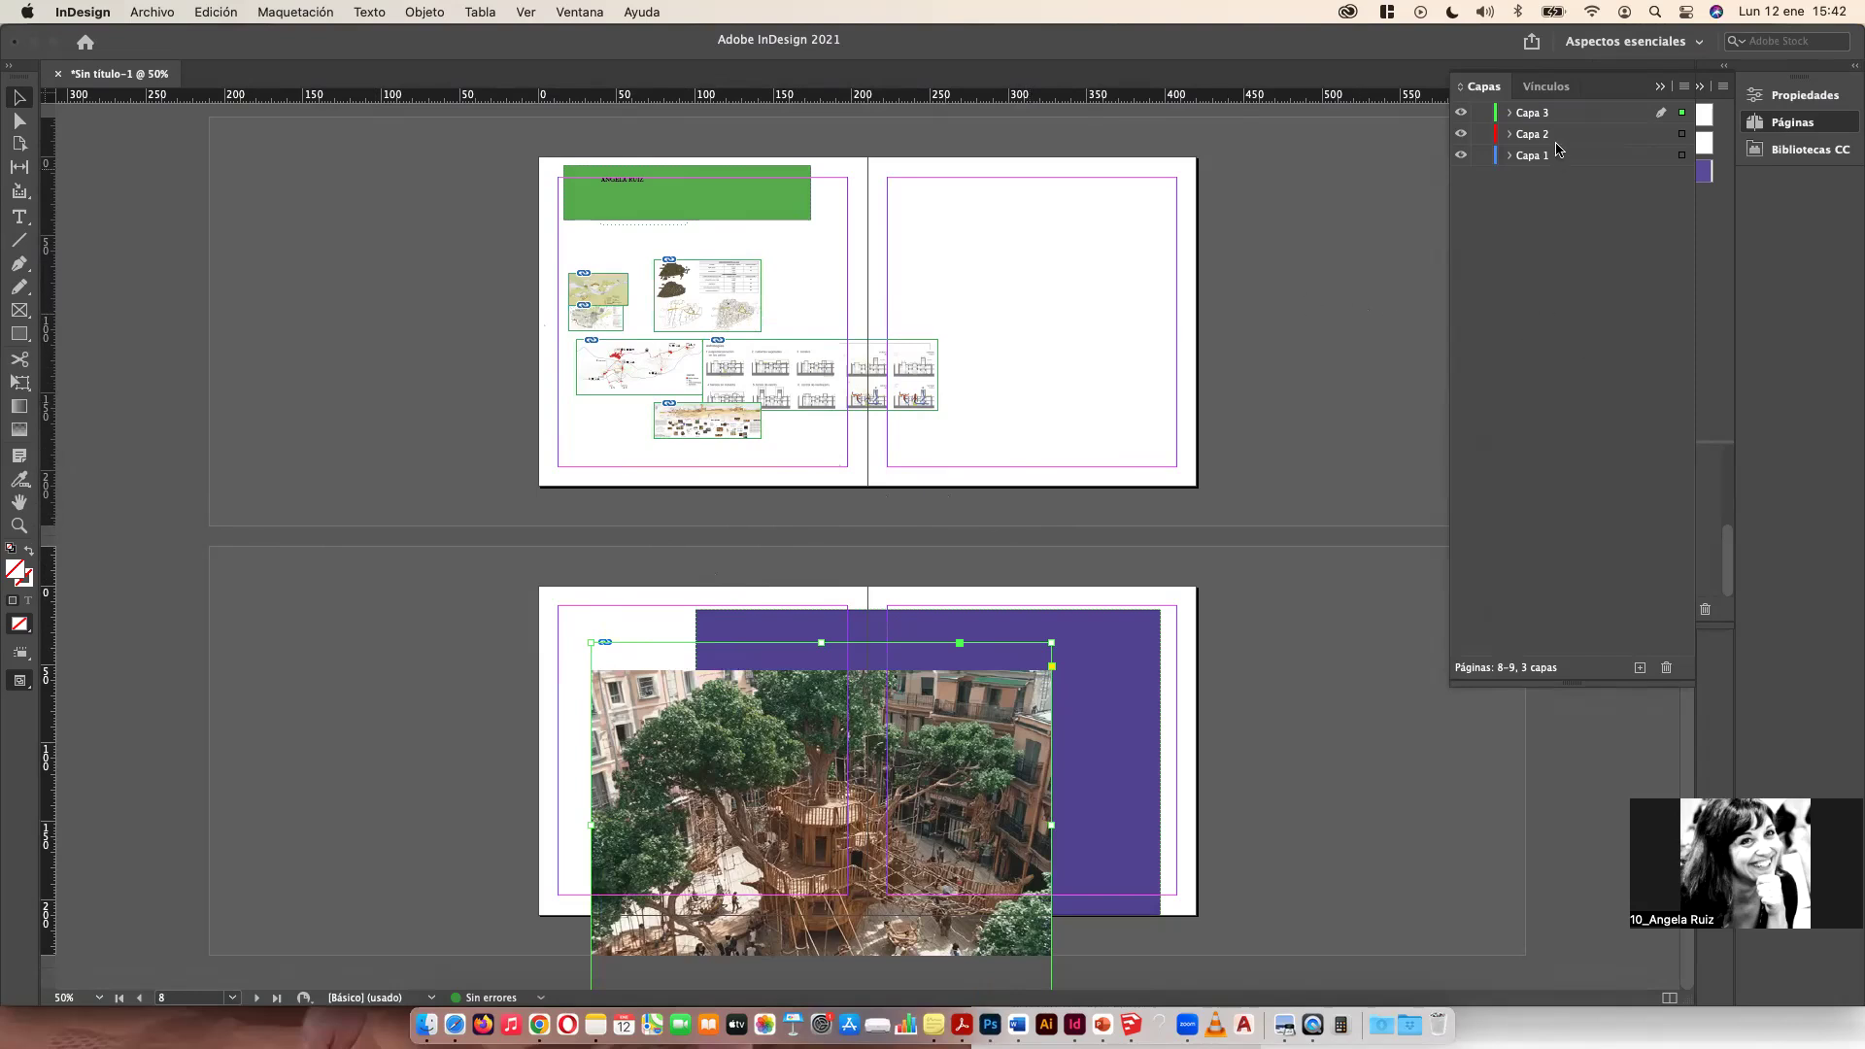
Step: Open the A master and add two vertical guides at about 90 mm and 150 mm
click(1782, 123)
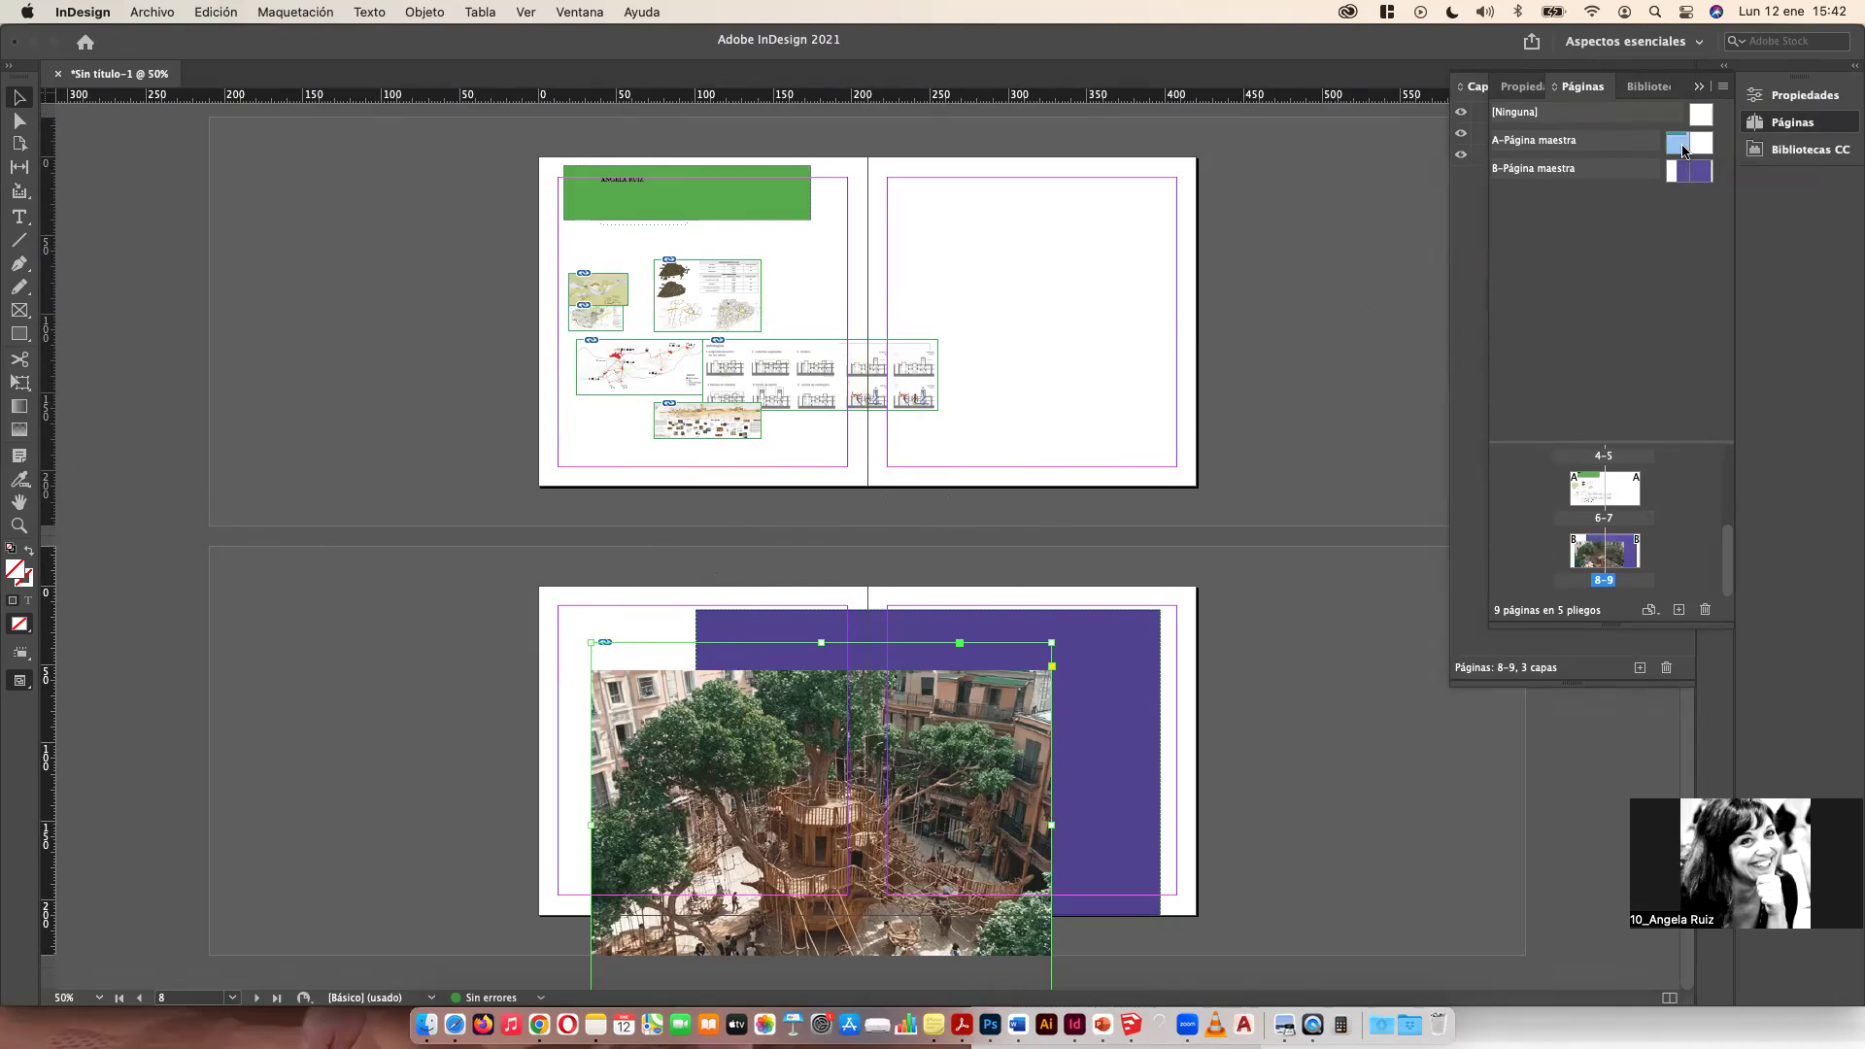
double_click(1663, 147)
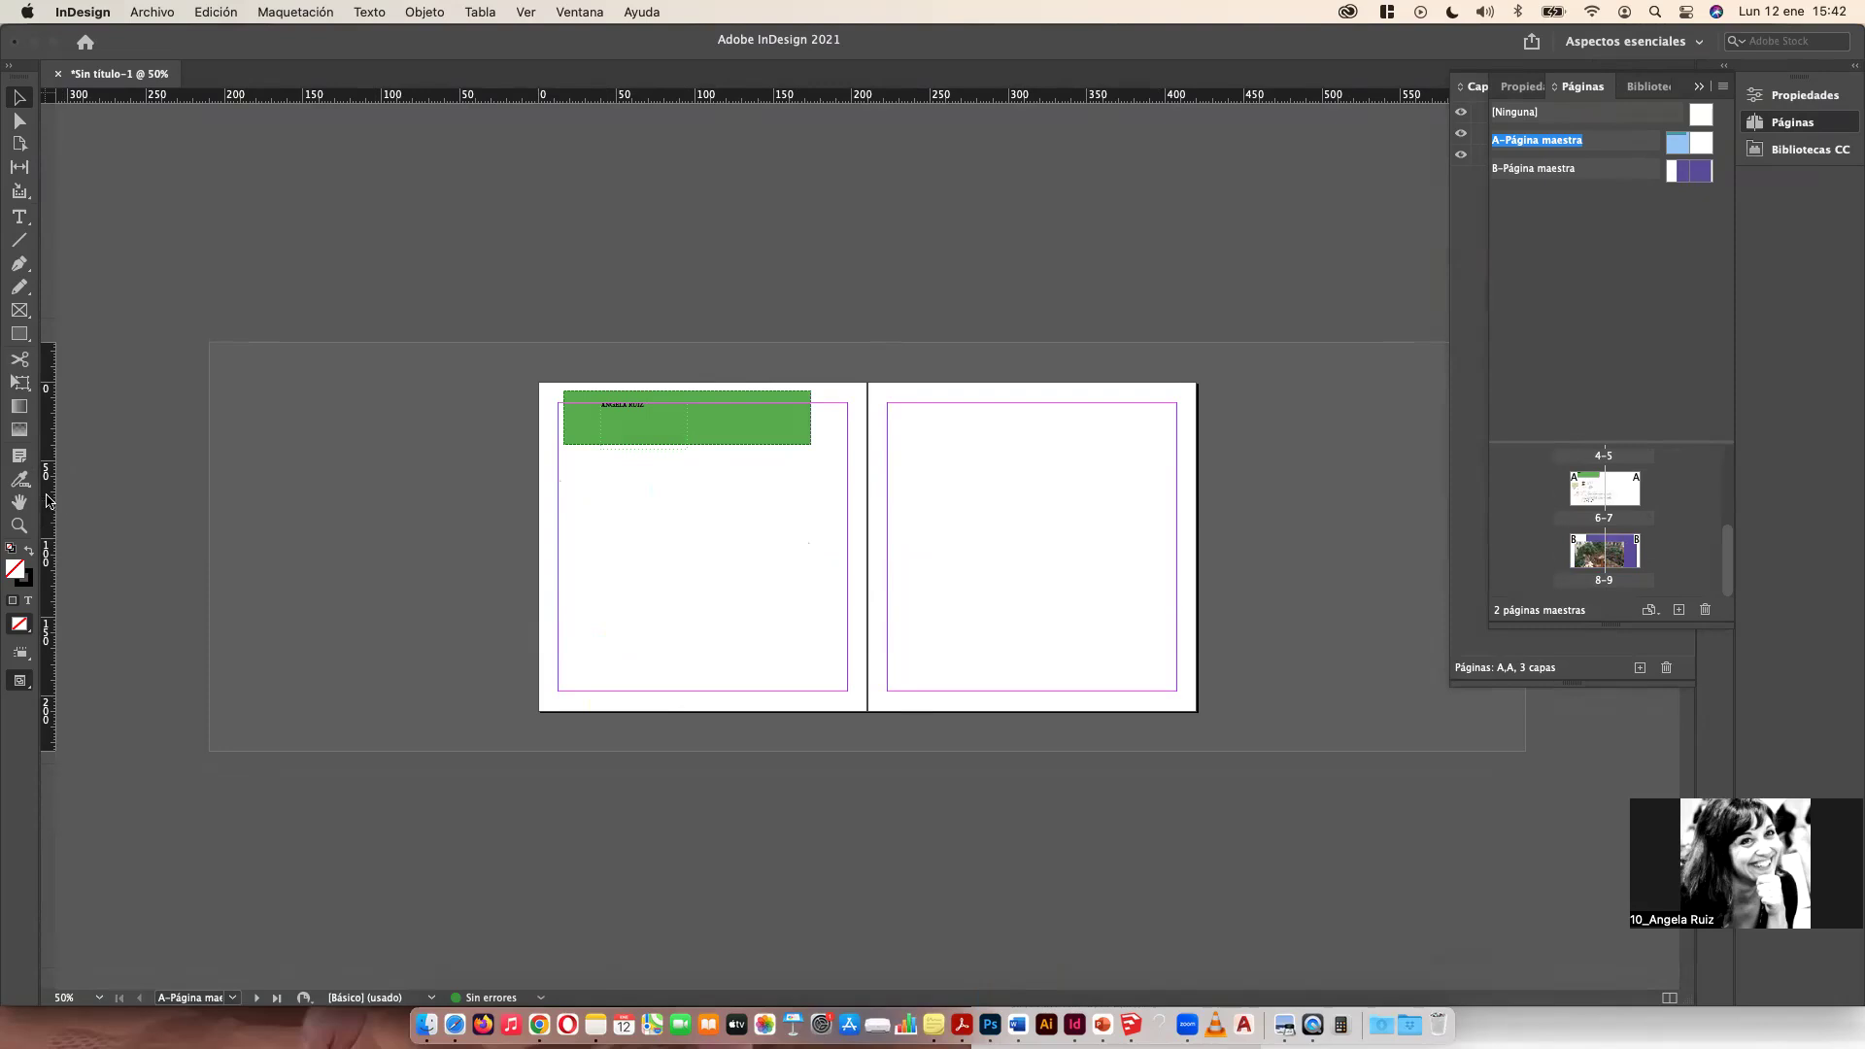
drag(44, 498, 688, 565)
drag(49, 477, 779, 594)
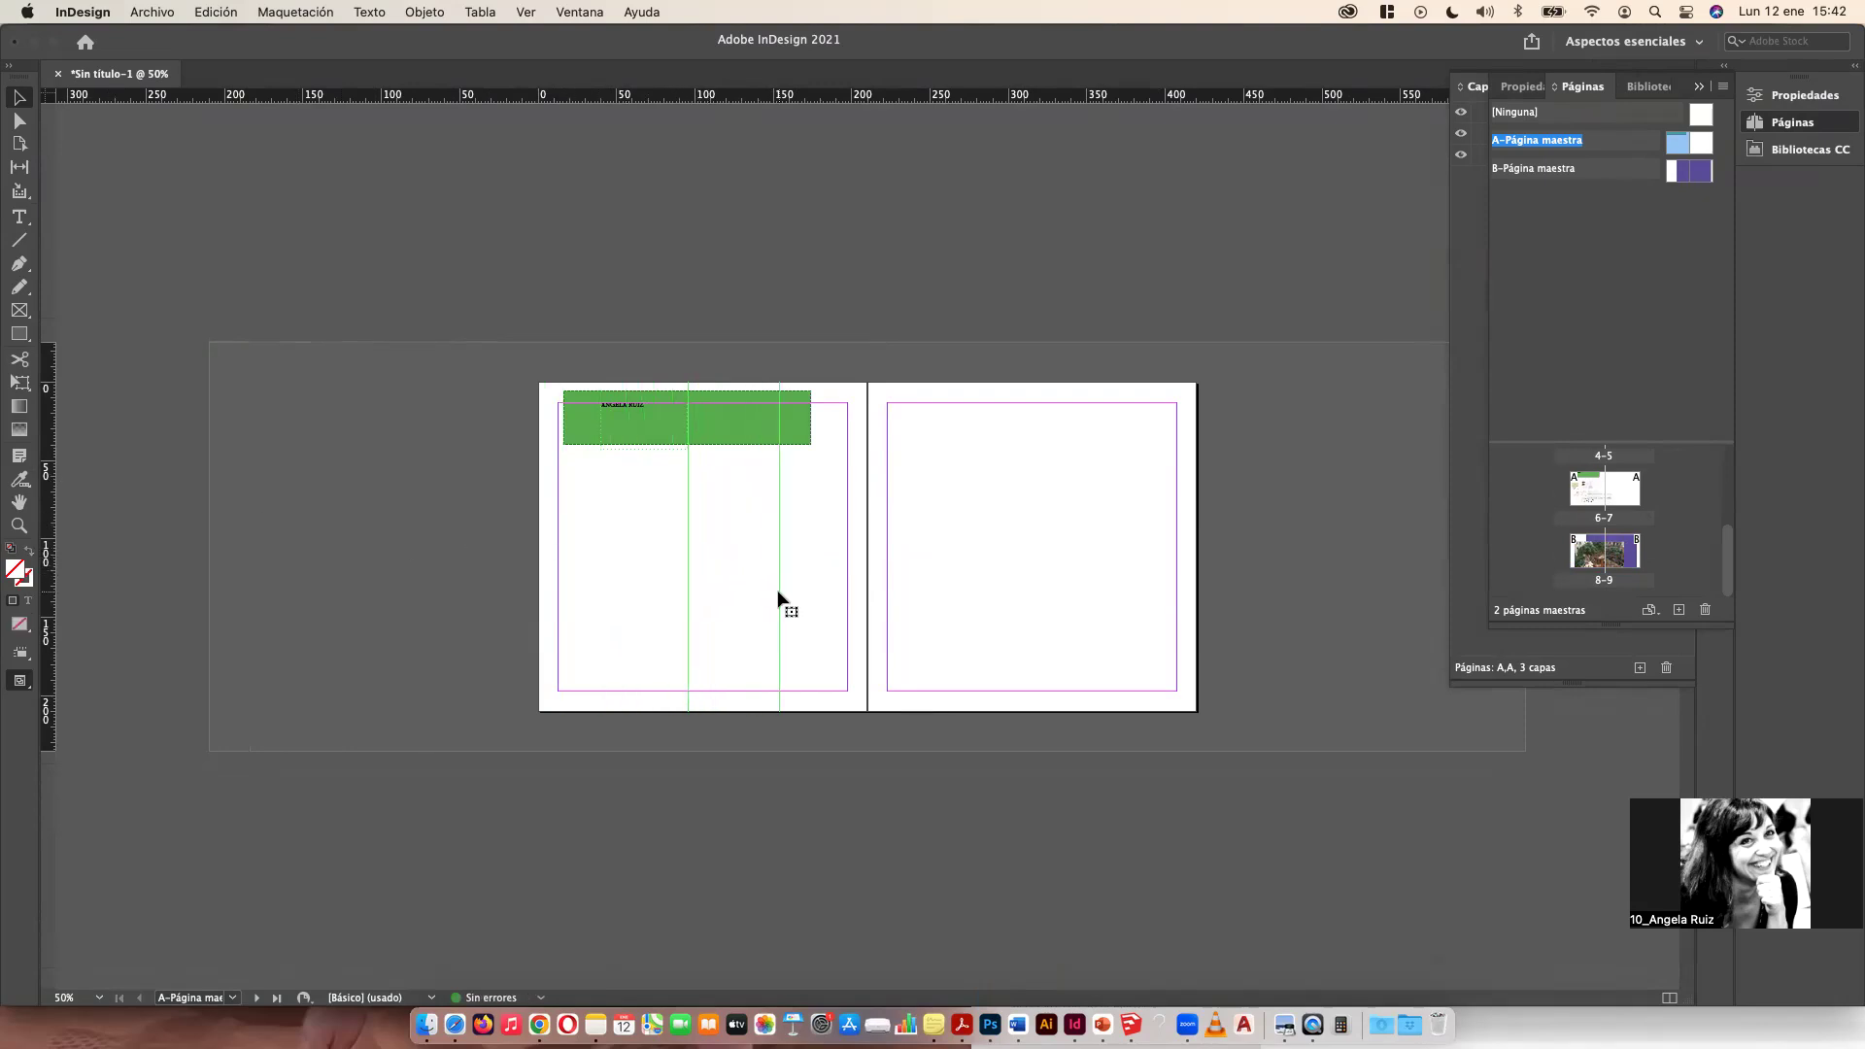
Step: Draw a text frame between the two guides on page 4
double_click(1589, 500)
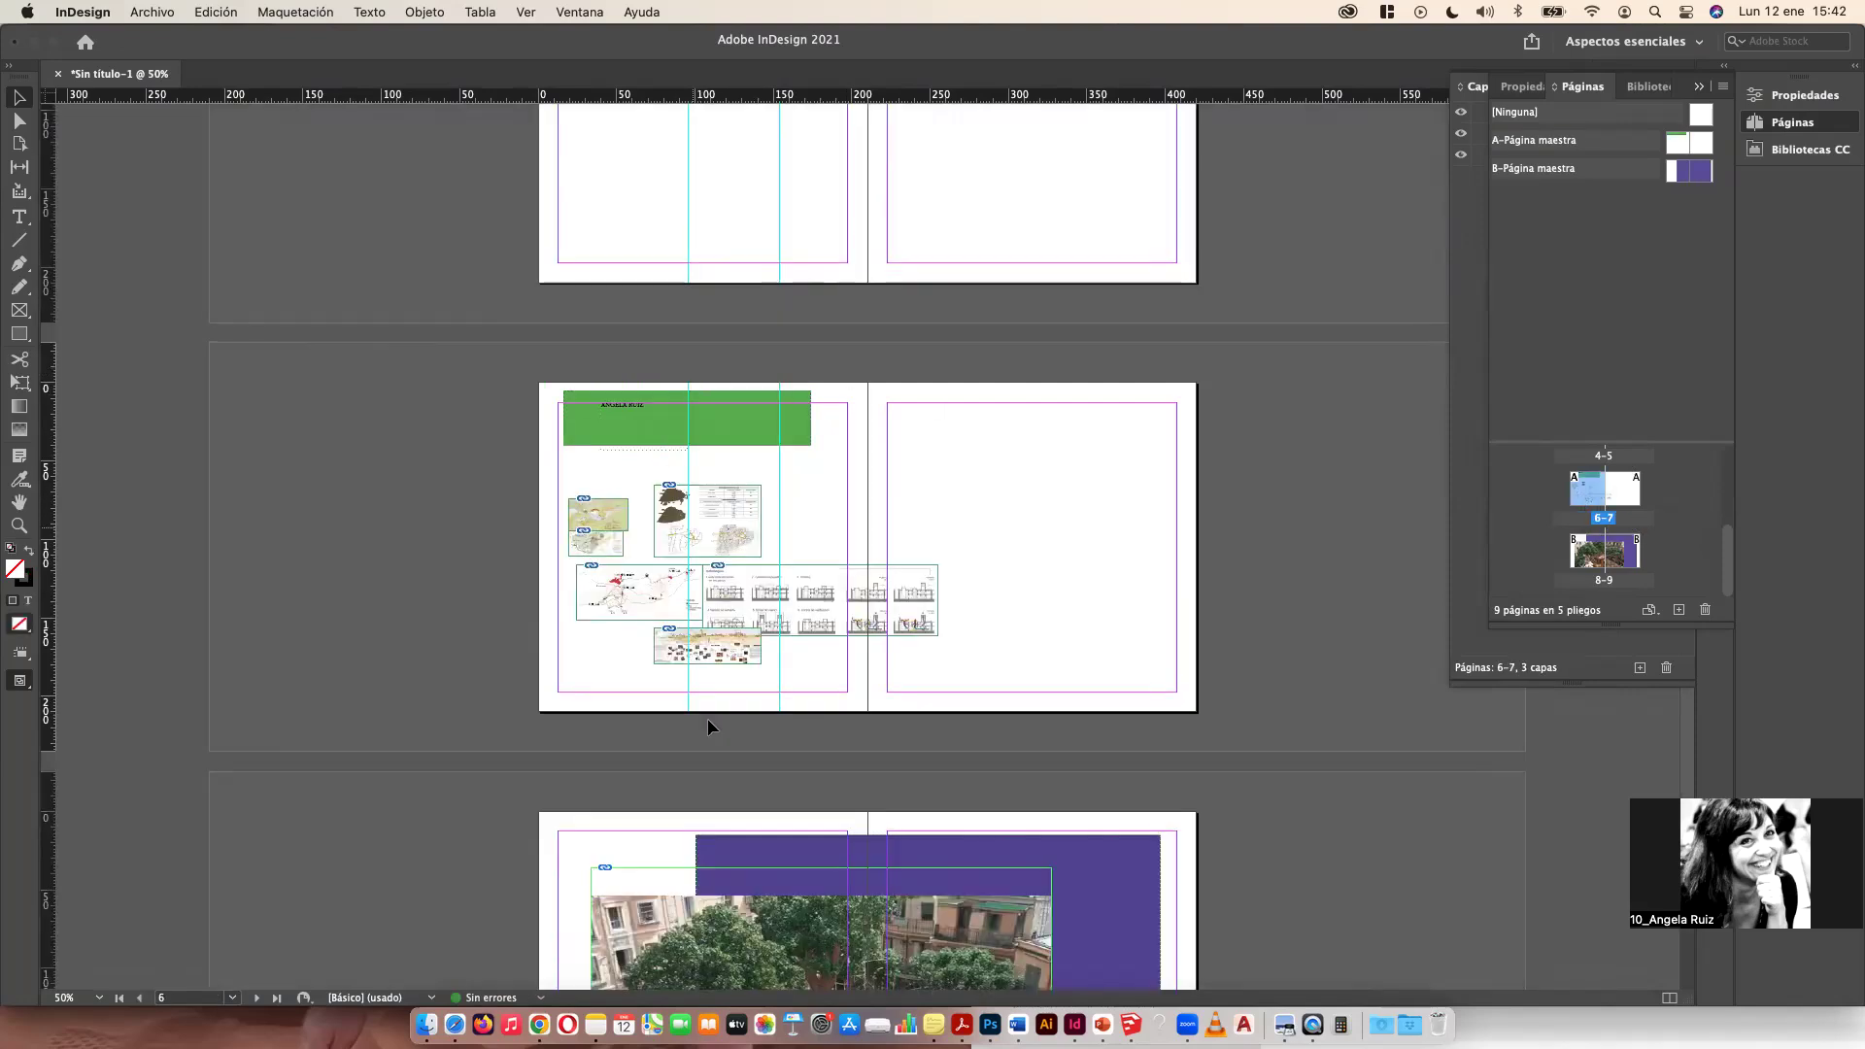
scroll(746, 648, down, 3)
scroll(747, 645, up, 14)
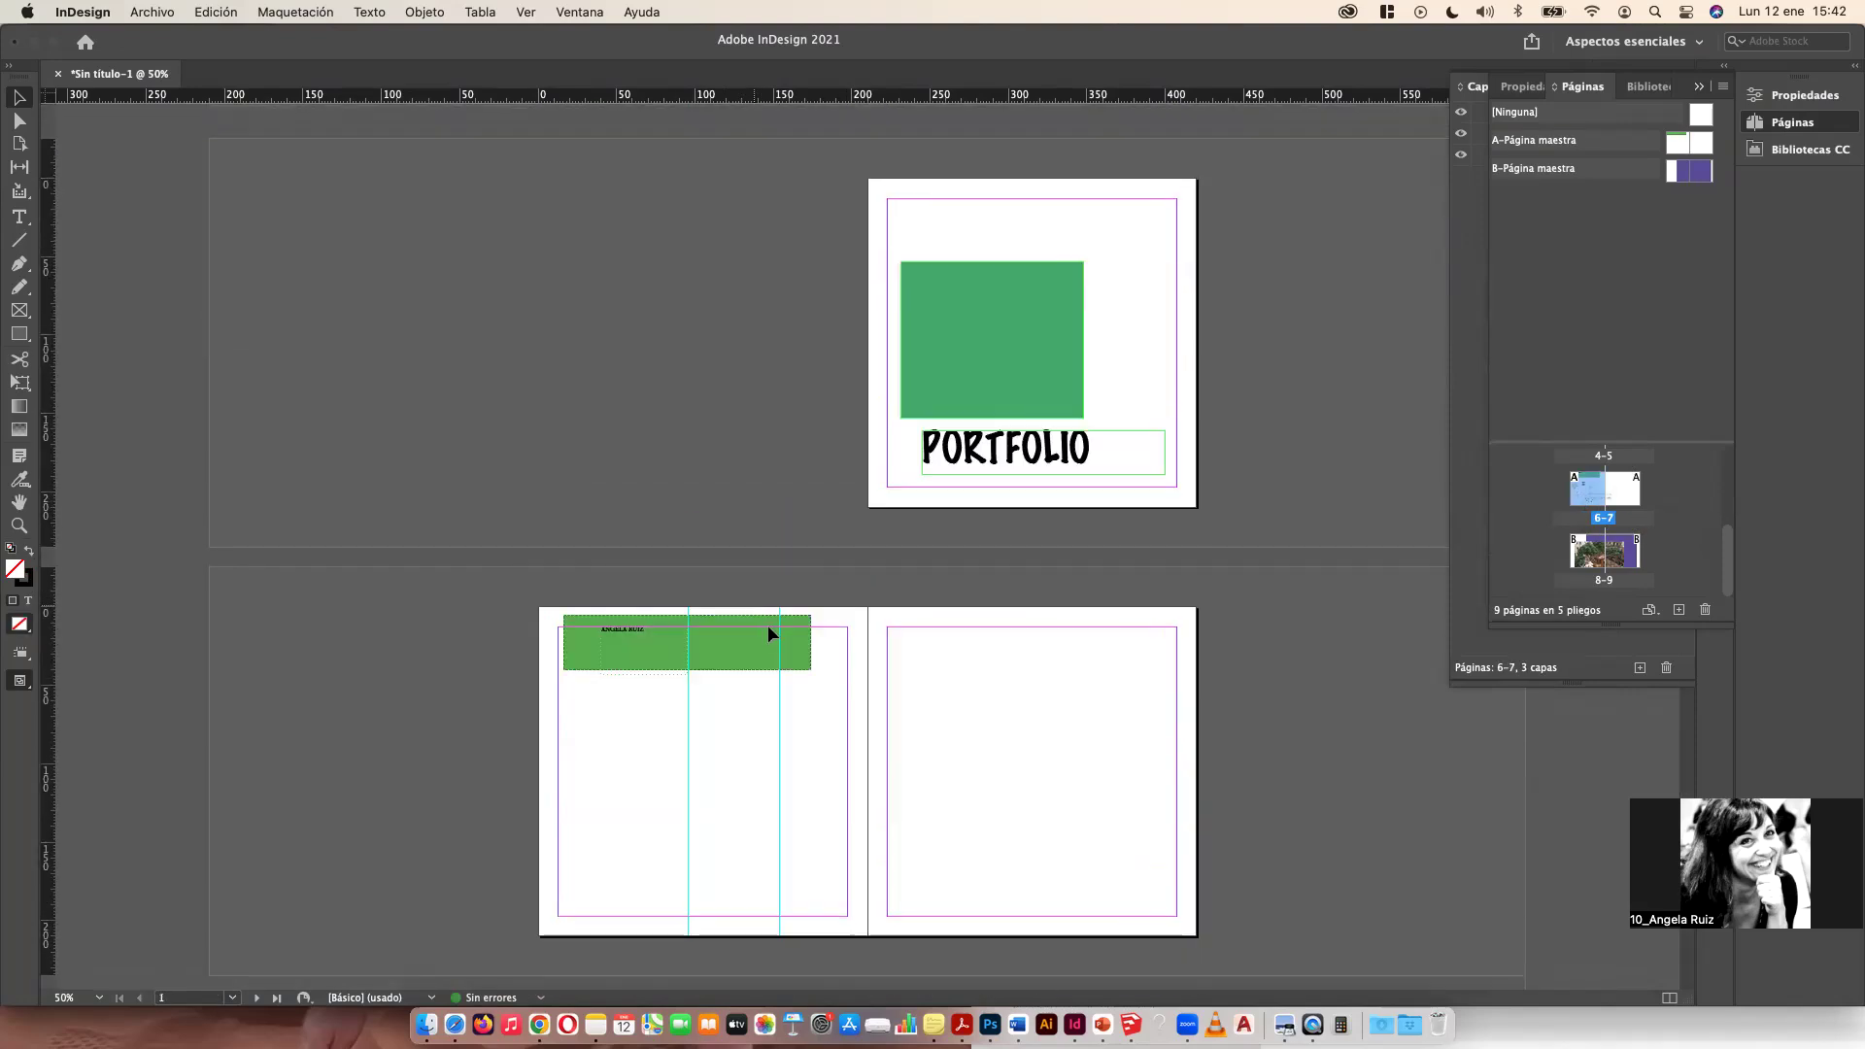
scroll(768, 626, down, 3)
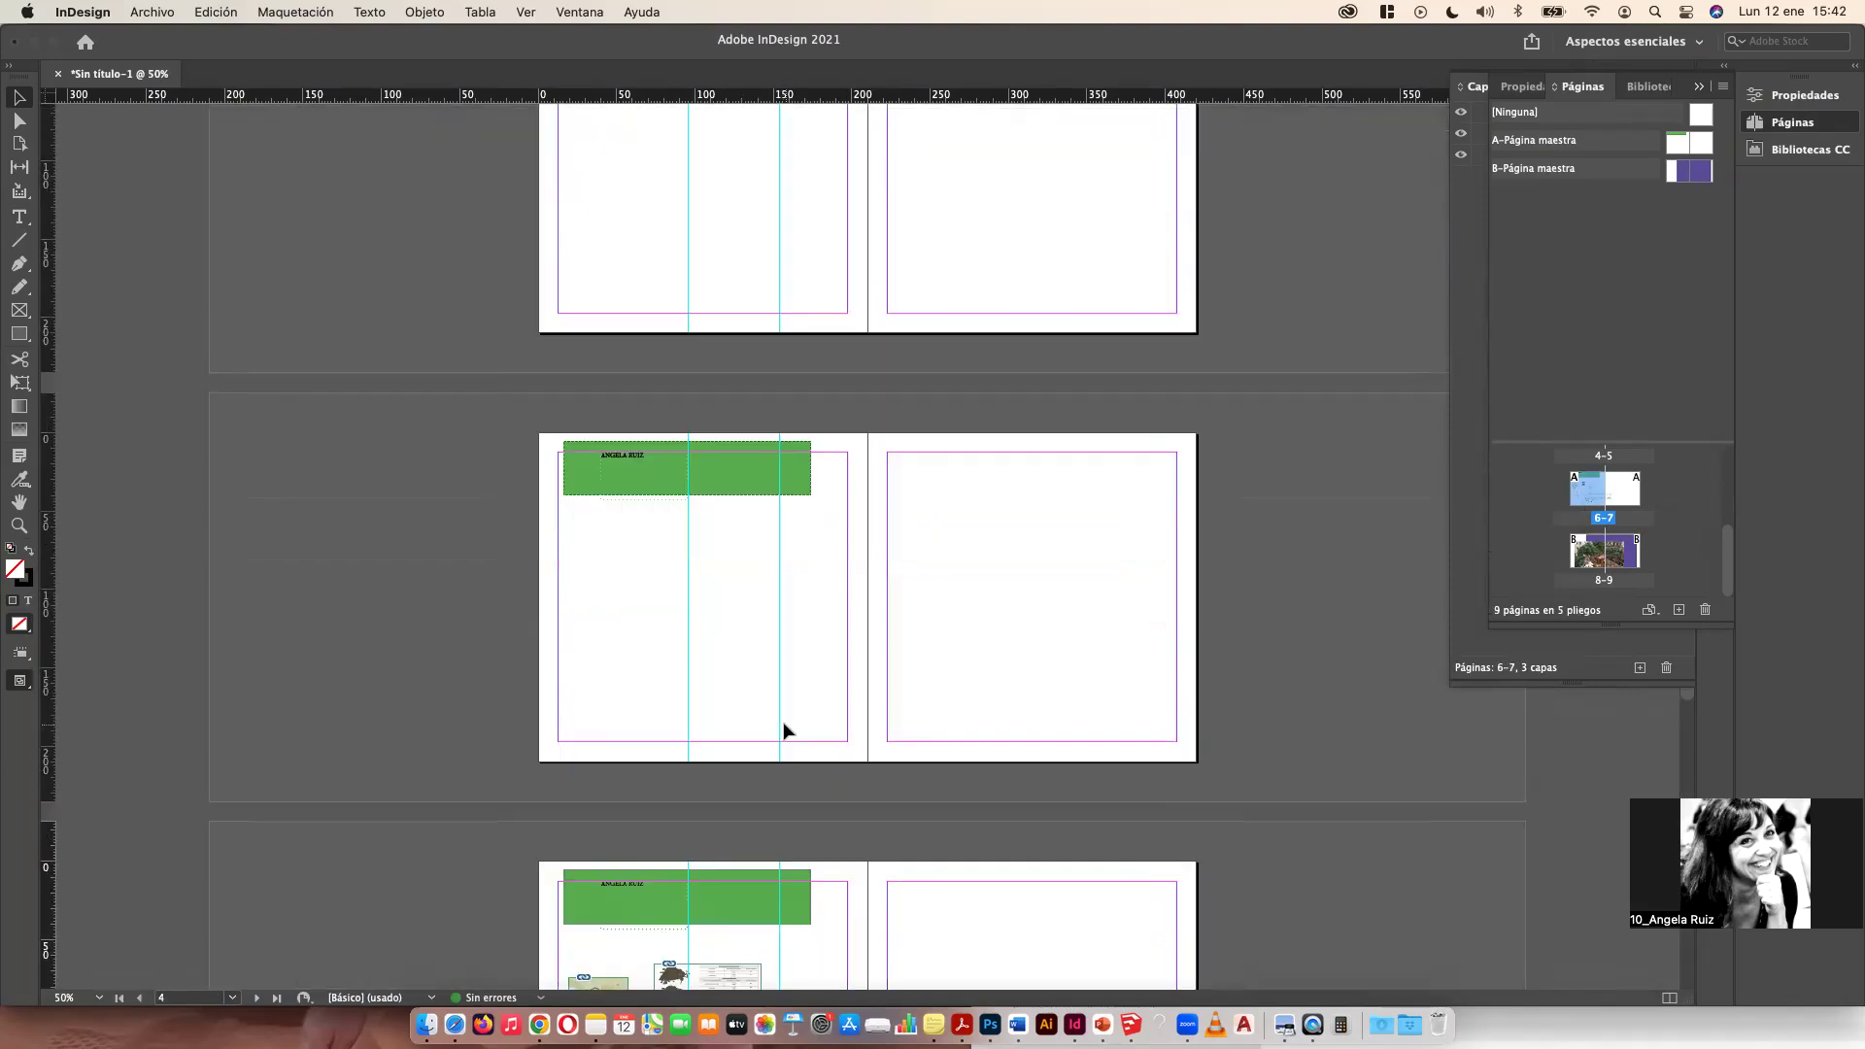
click(19, 217)
drag(688, 514, 778, 682)
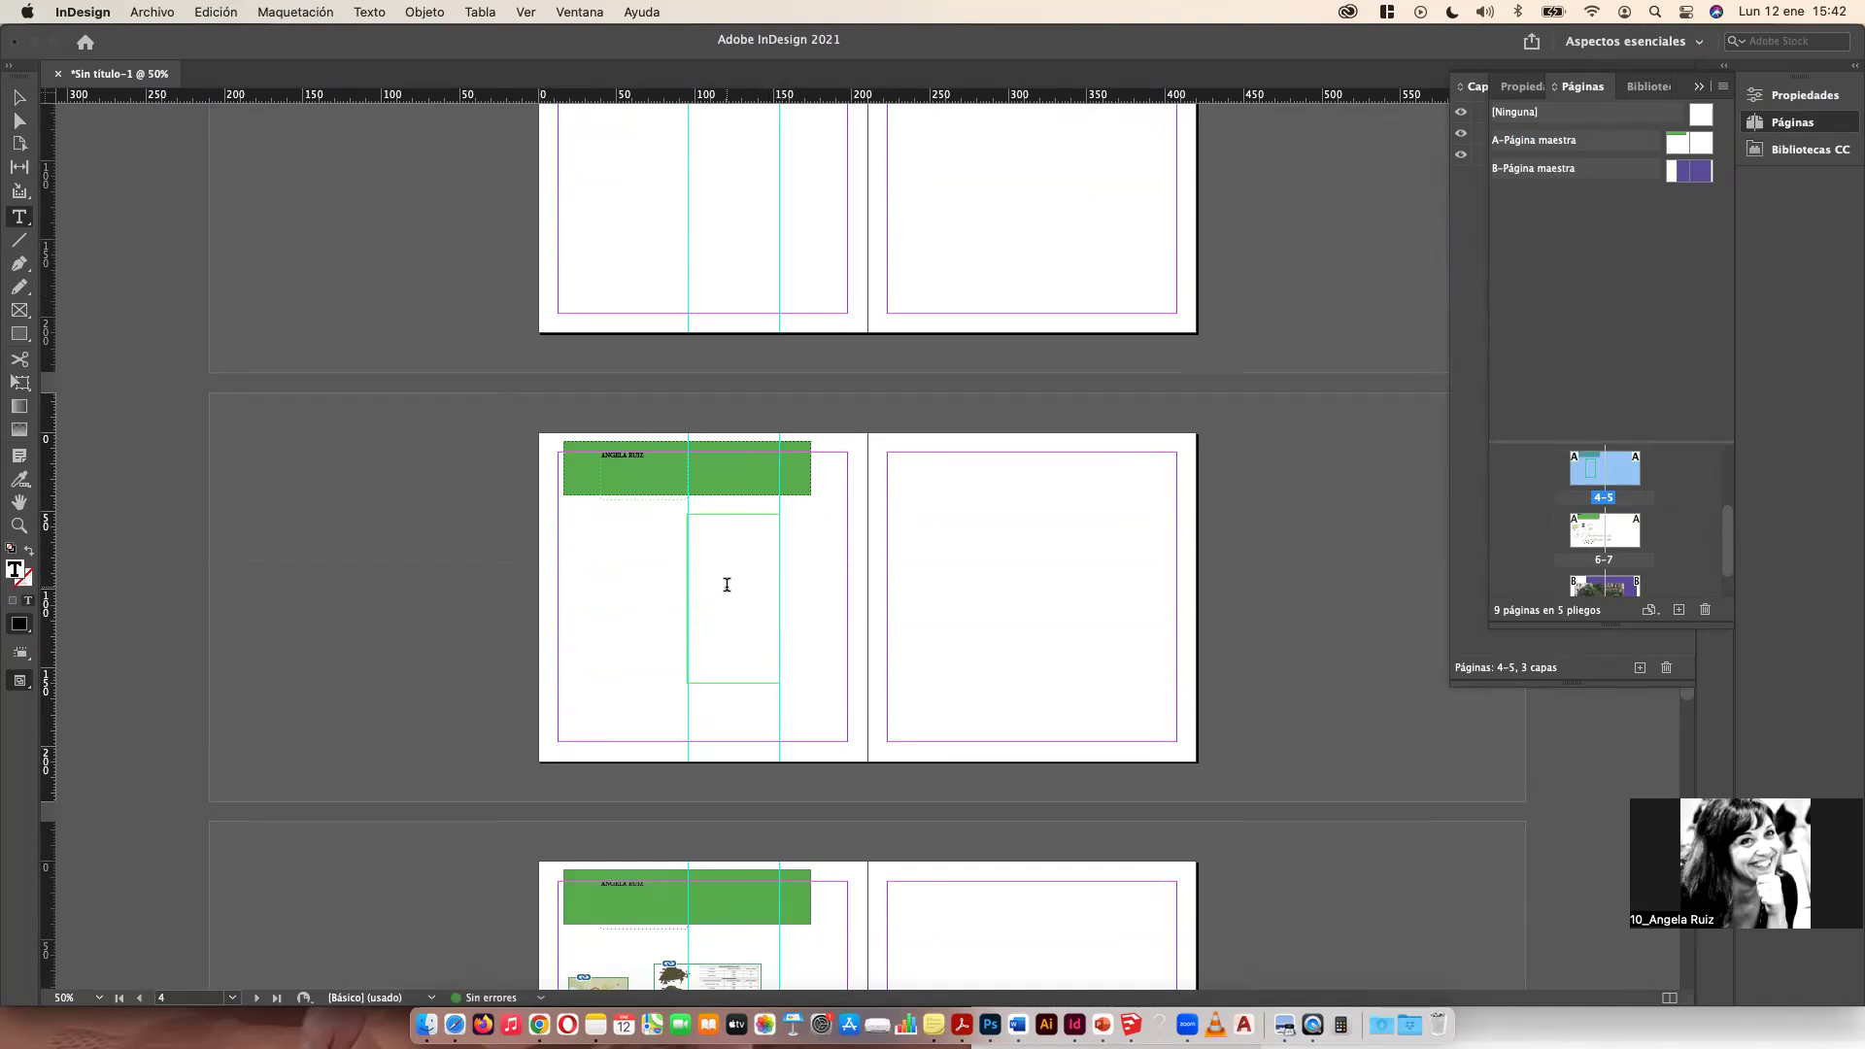
Step: Open the 117311_ARTICULODEFINITIVO document in Word and select the introduction and theoretical framework text
click(1017, 1025)
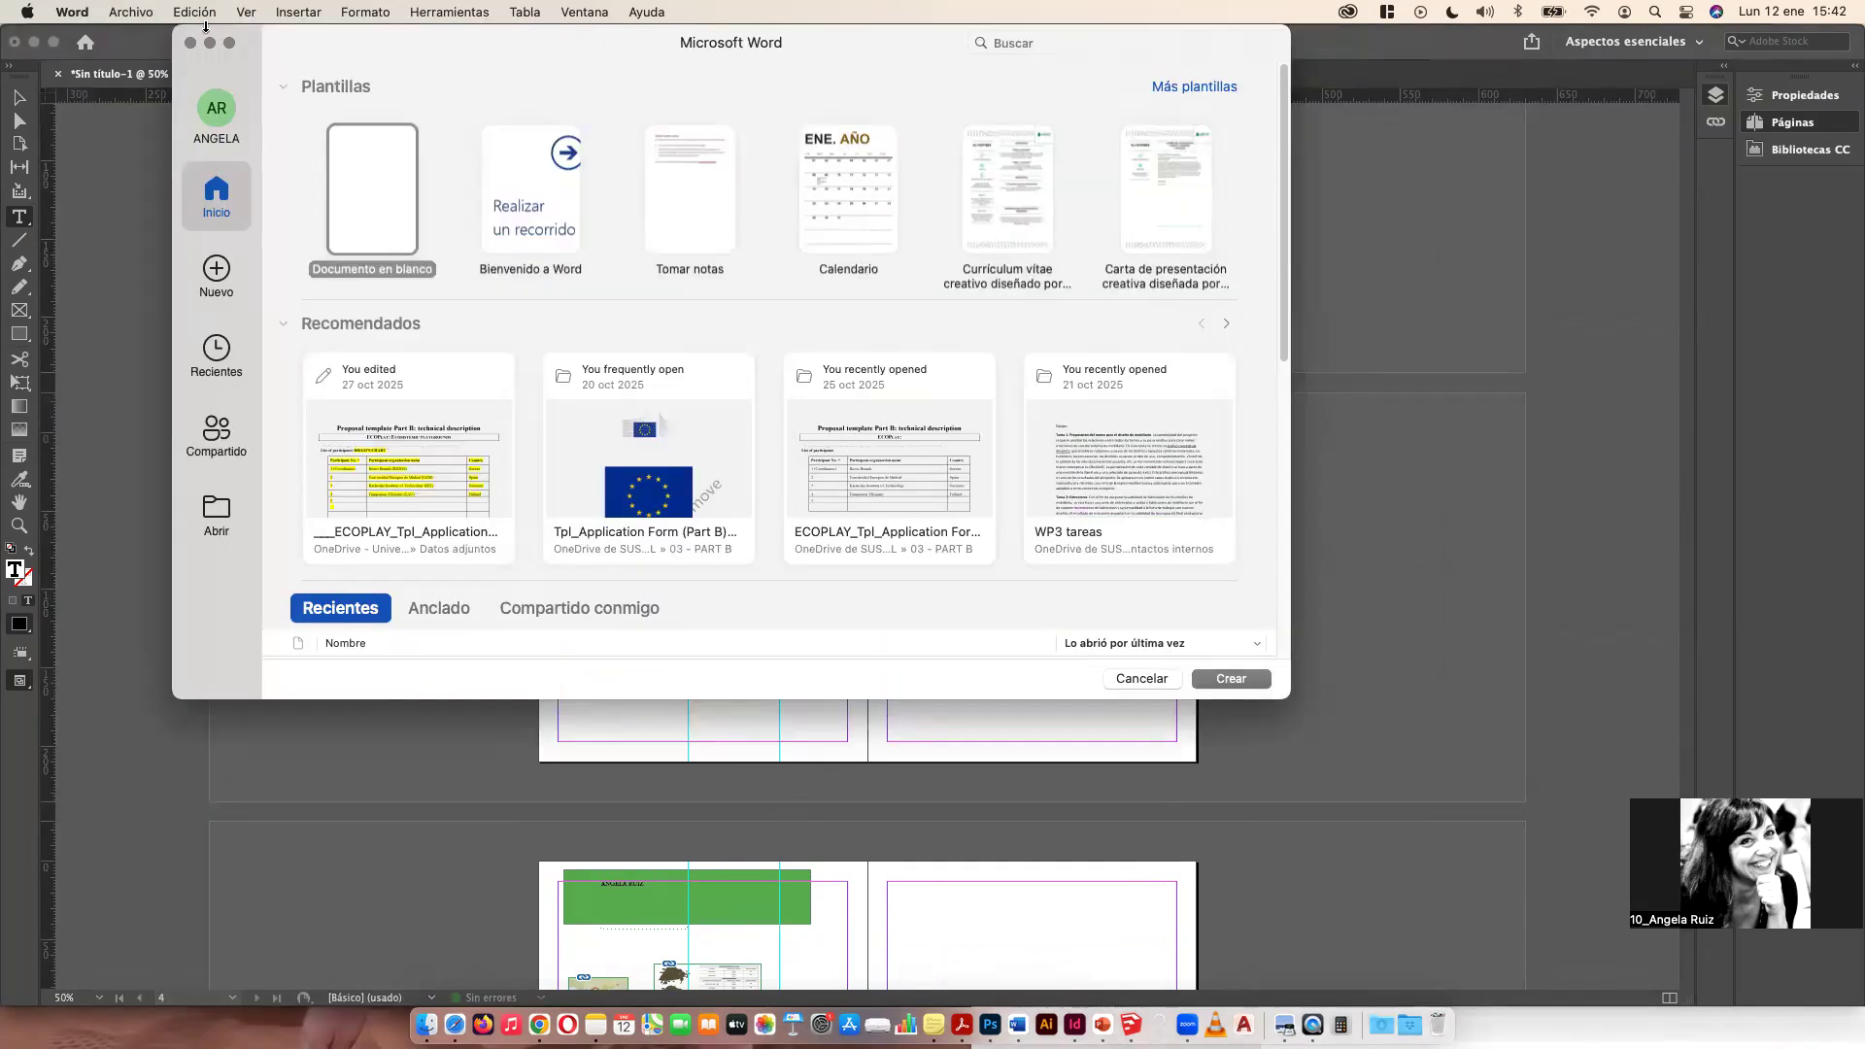
scroll(513, 505, down, 3)
click(513, 510)
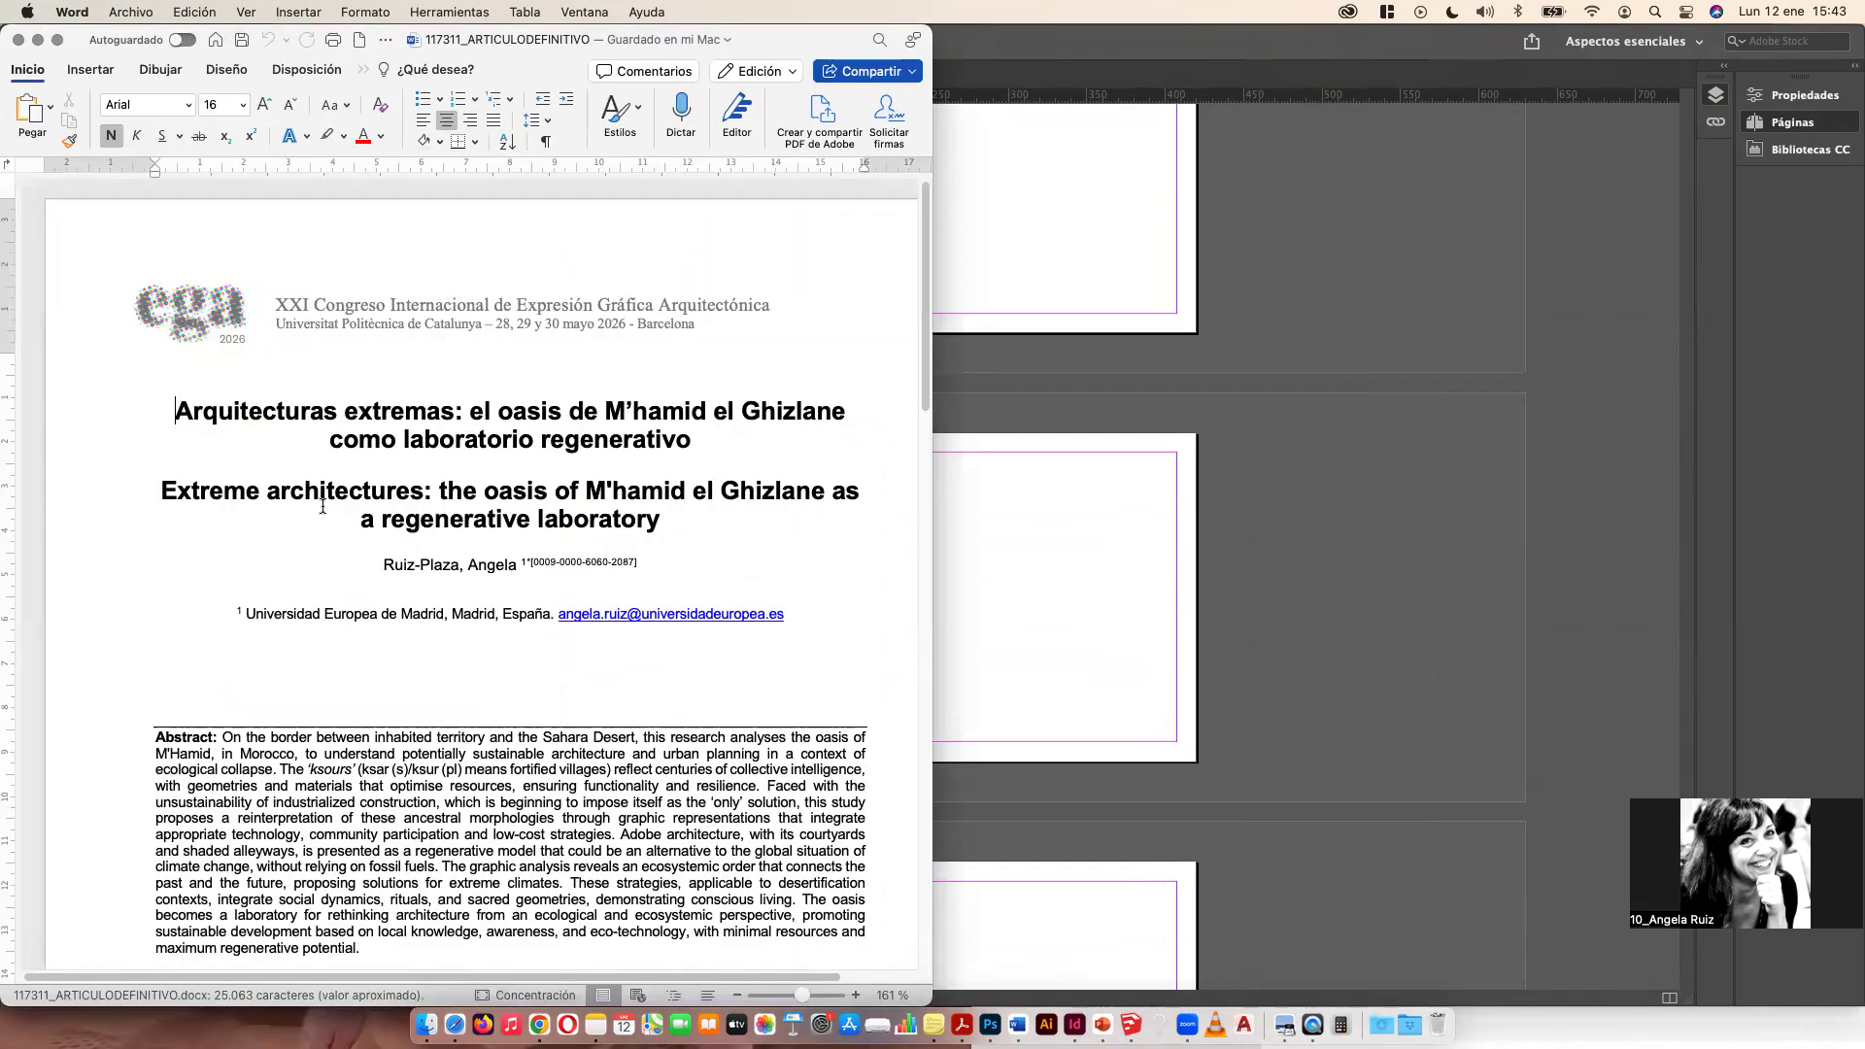
scroll(322, 506, down, 15)
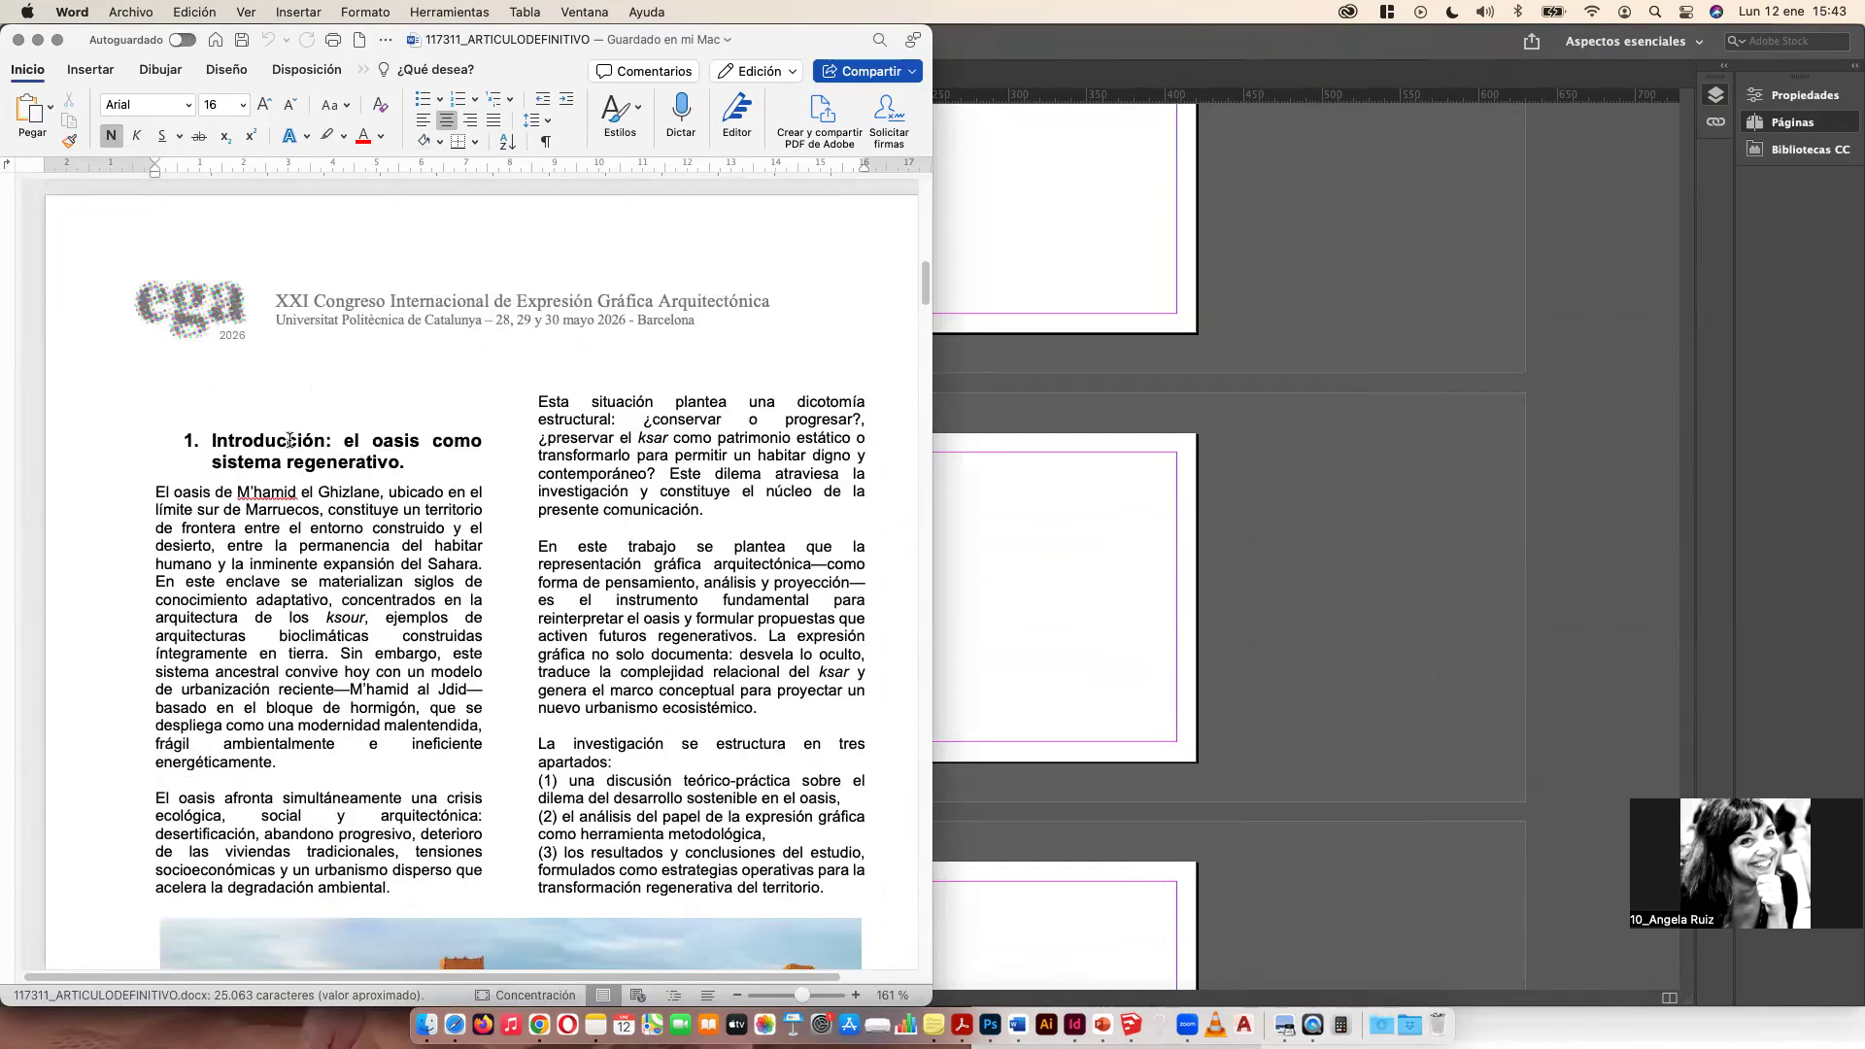
drag(196, 368, 739, 830)
scroll(738, 821, down, 10)
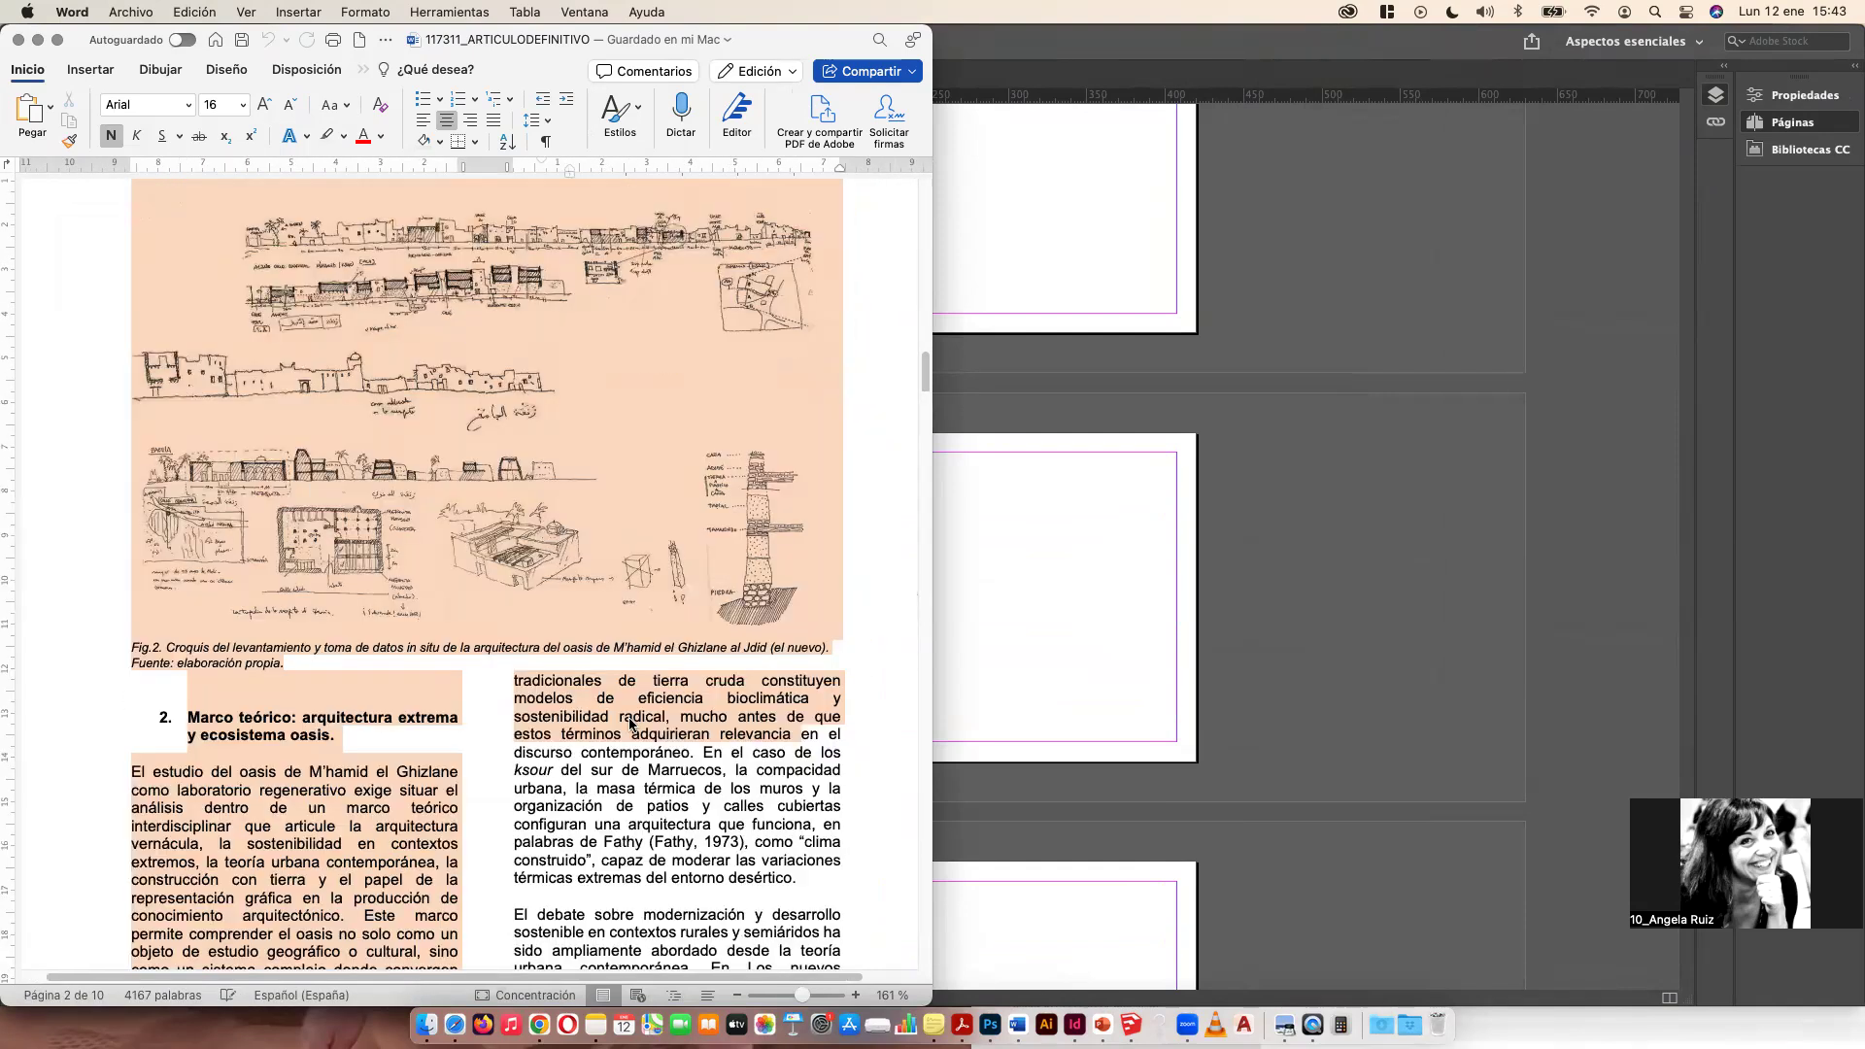
scroll(465, 584, down, 4)
click(124, 452)
drag(125, 453, 674, 666)
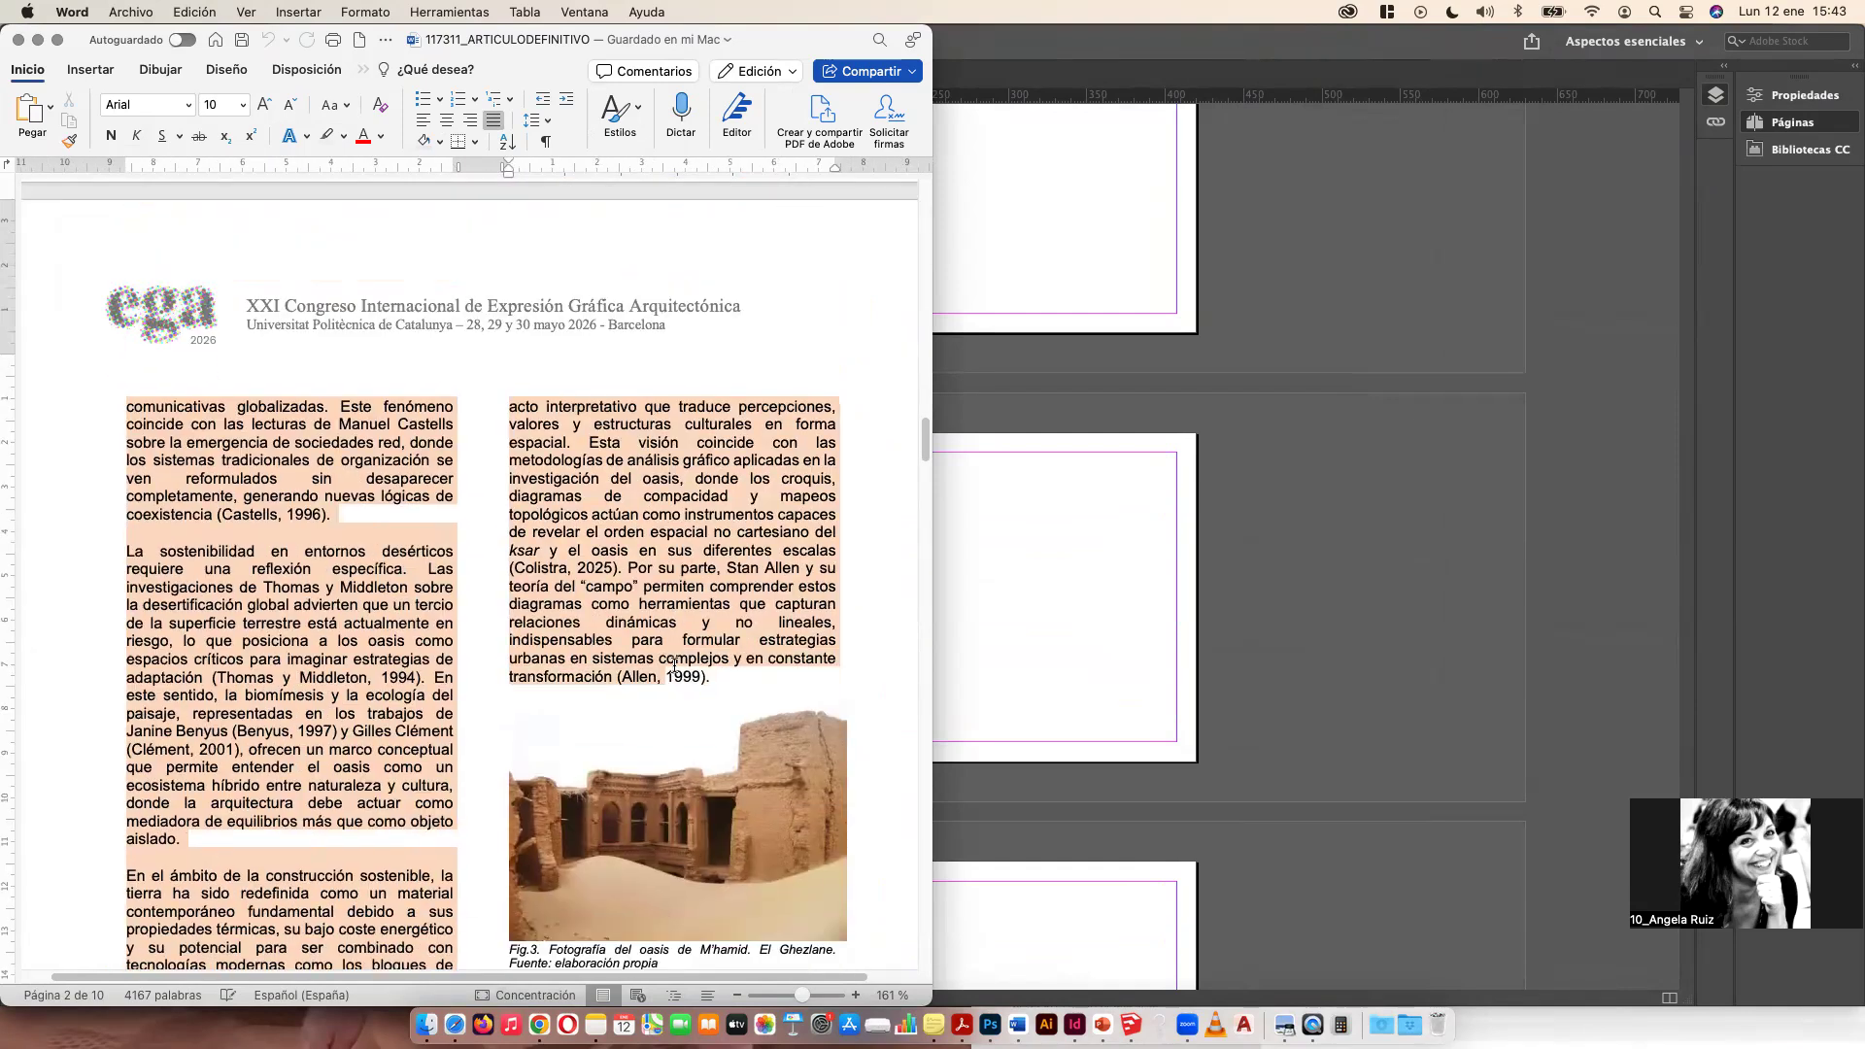
scroll(728, 458, down, 3)
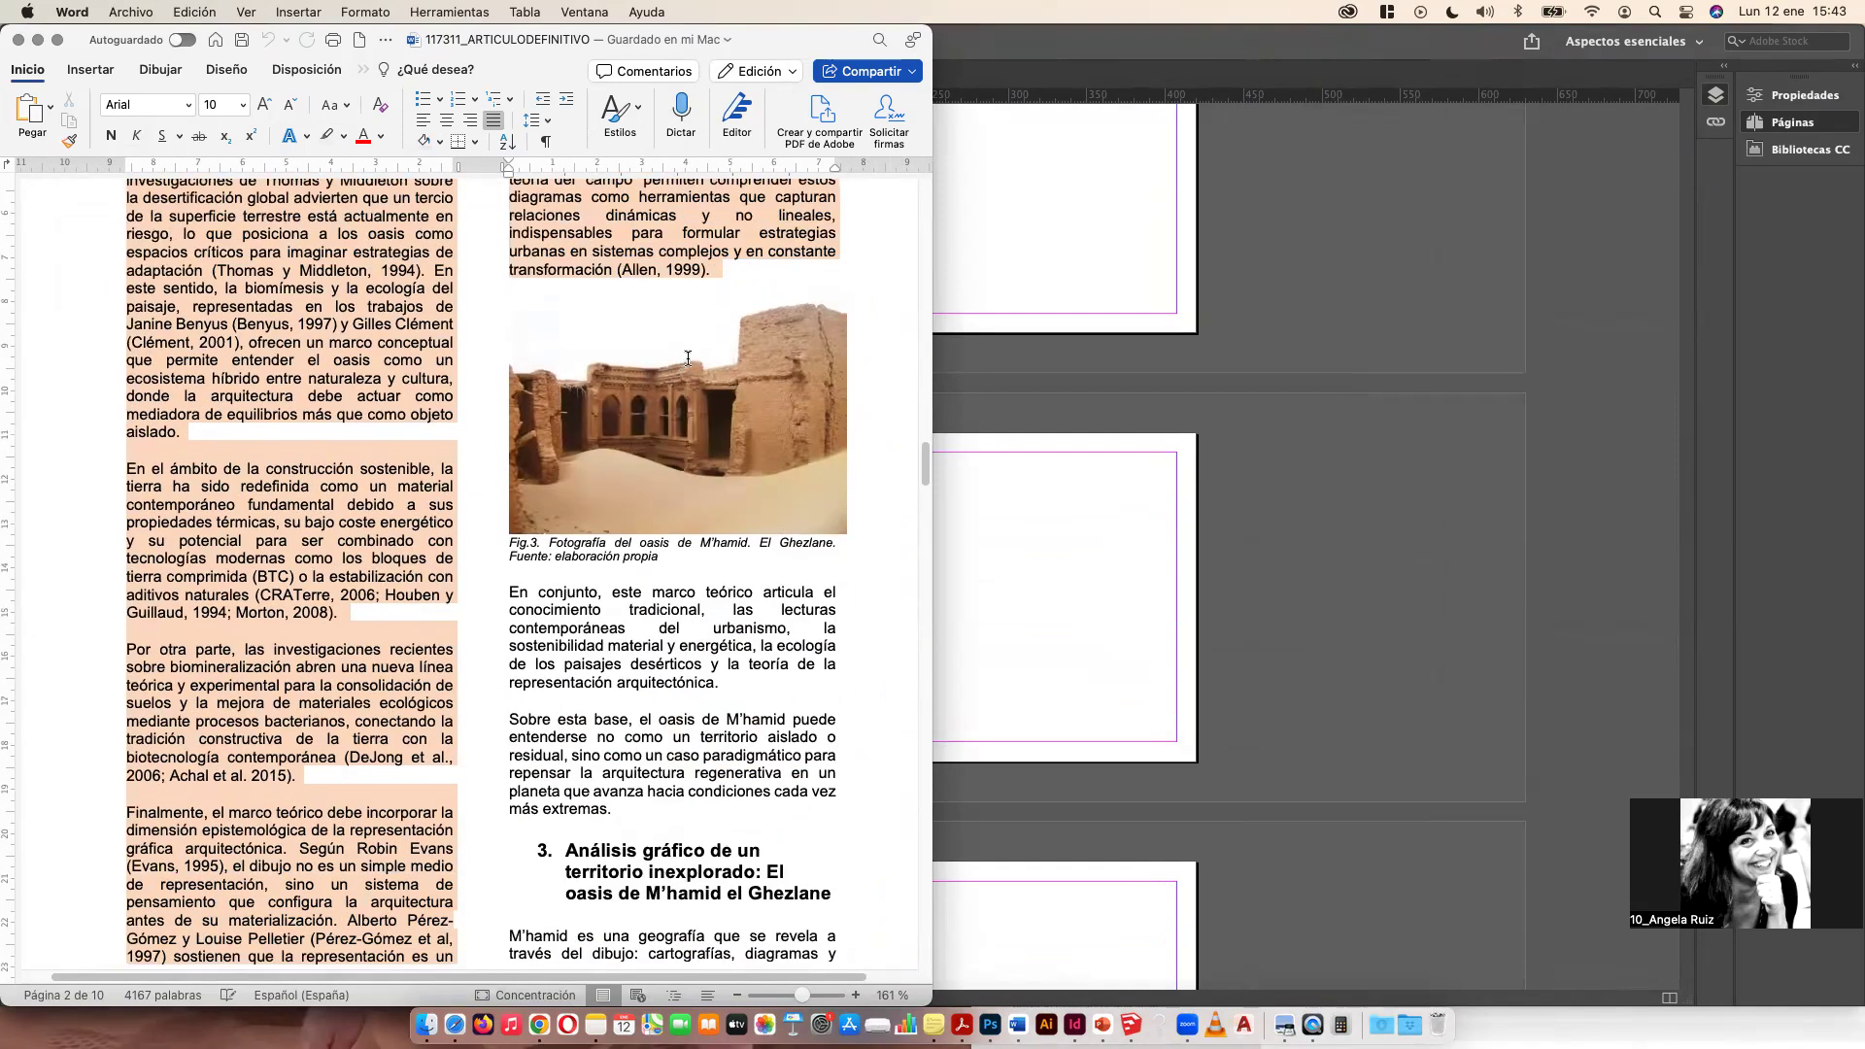
drag(716, 392, 717, 411)
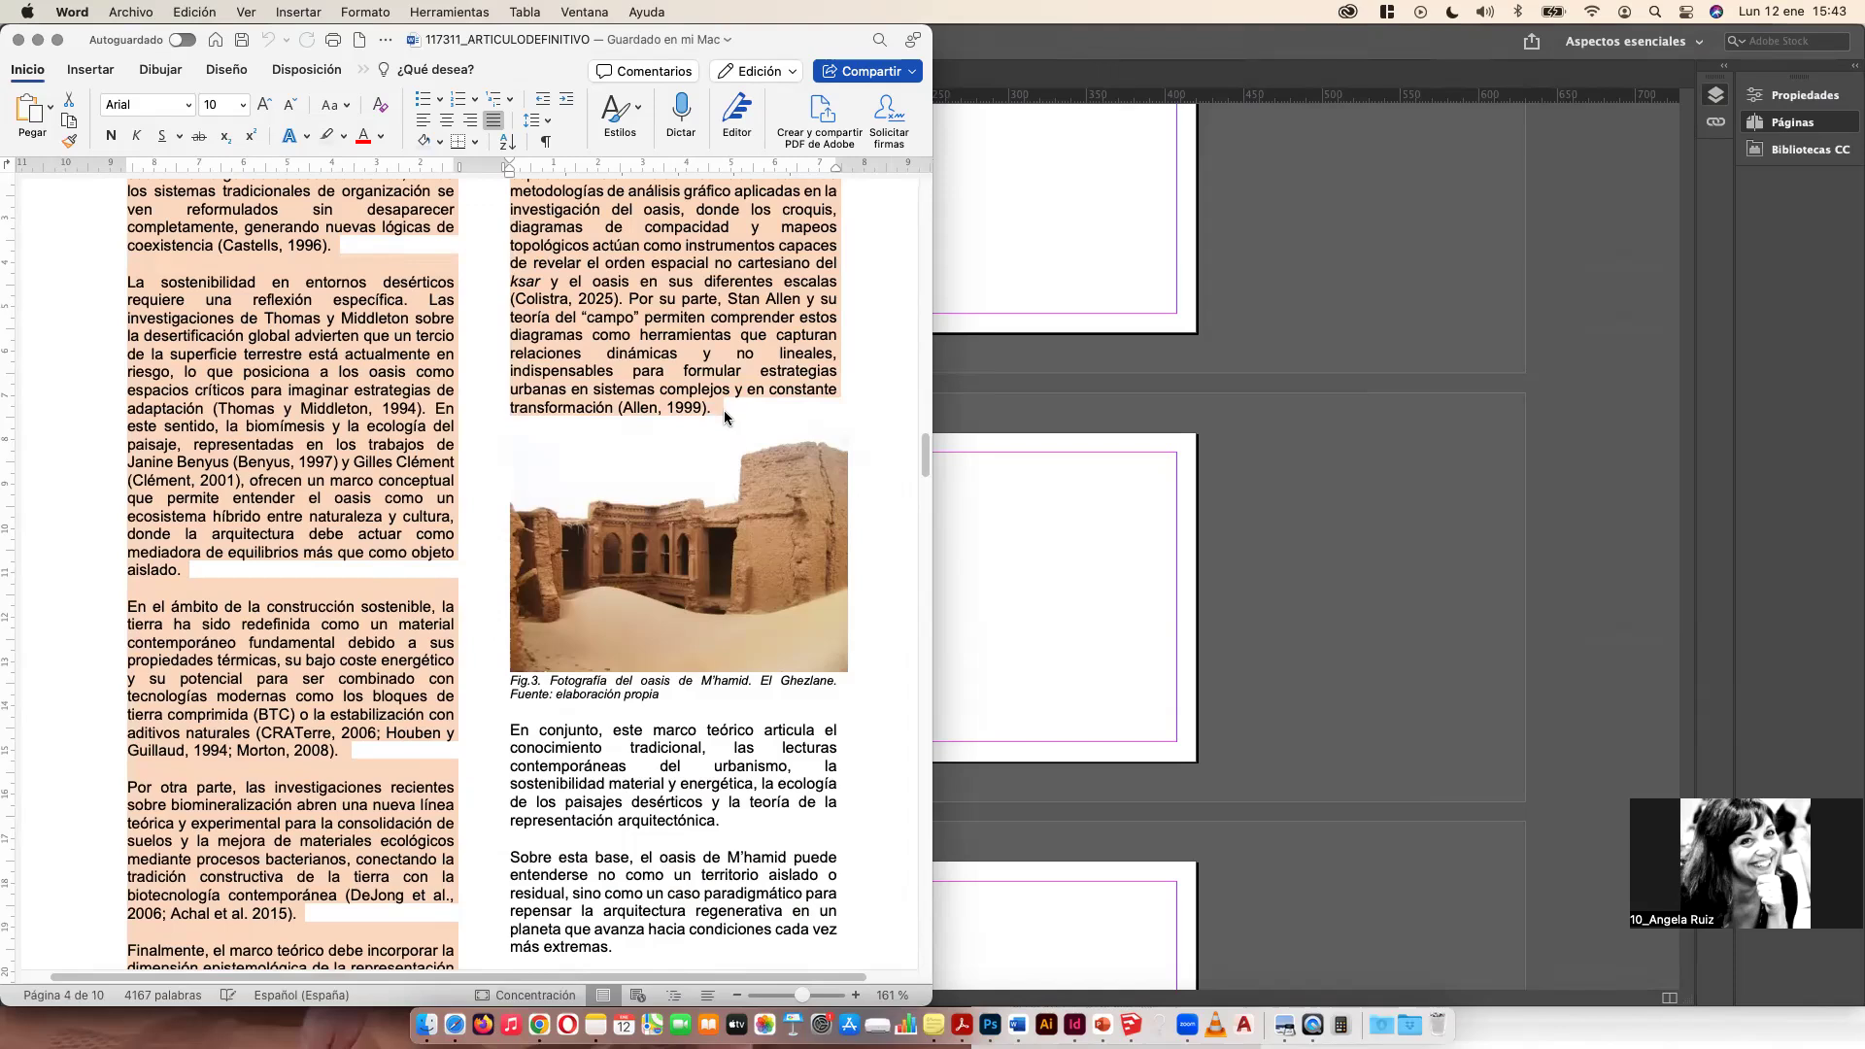
Step: Paste the copied article text into the text frame on page 4
click(988, 503)
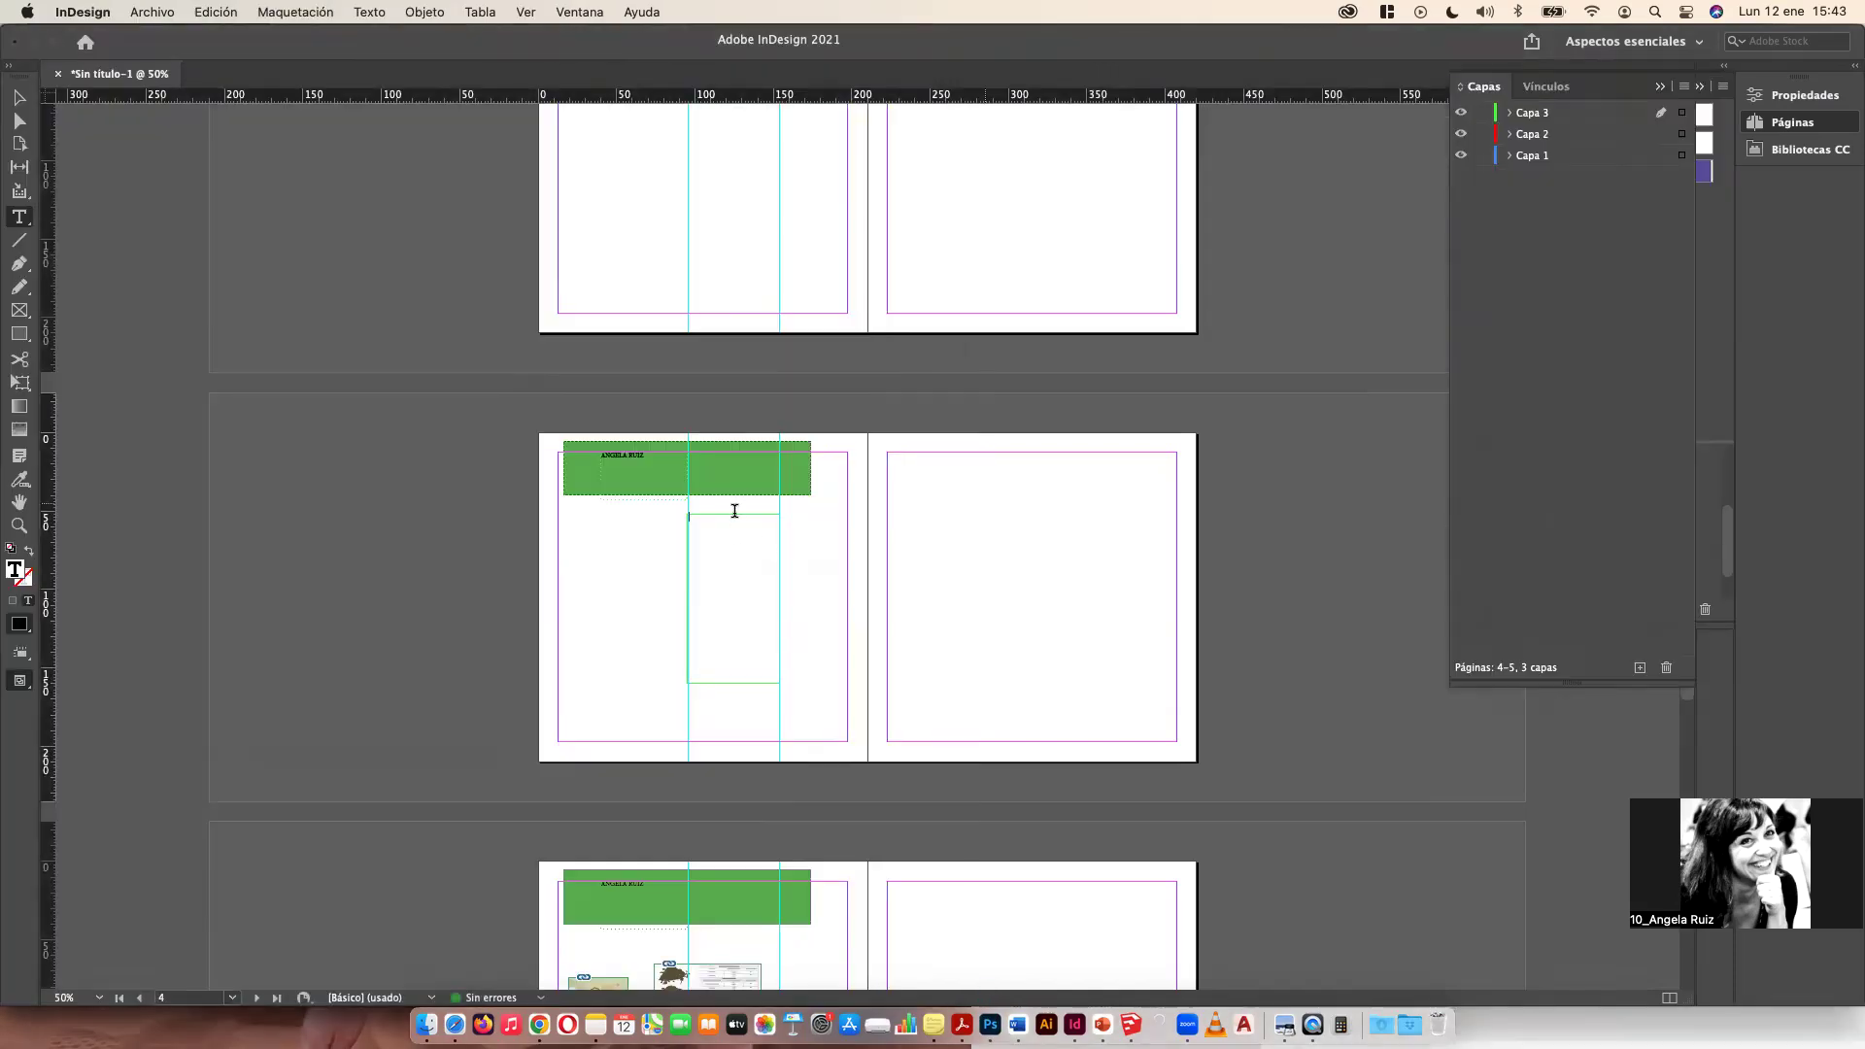
key(Escape)
key(super+v)
click(17, 99)
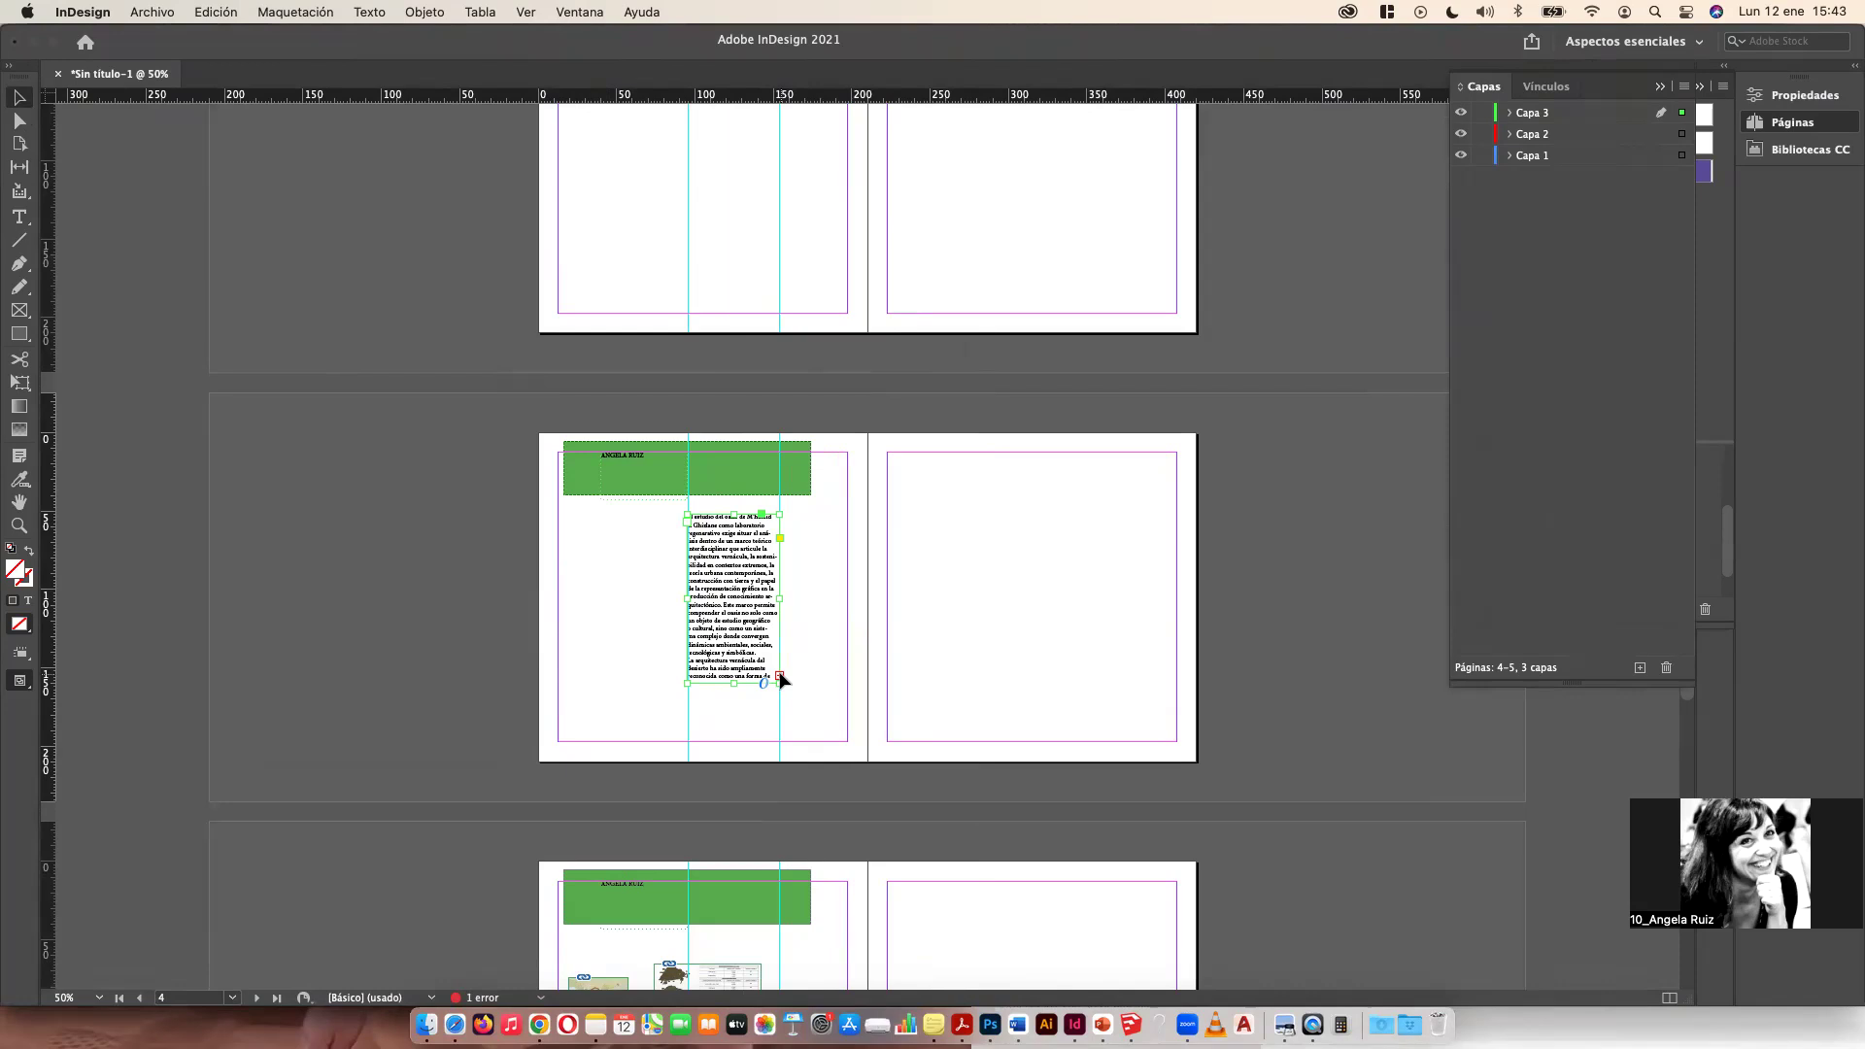
Step: Thread the overflow text into two column frames on page 5
click(780, 677)
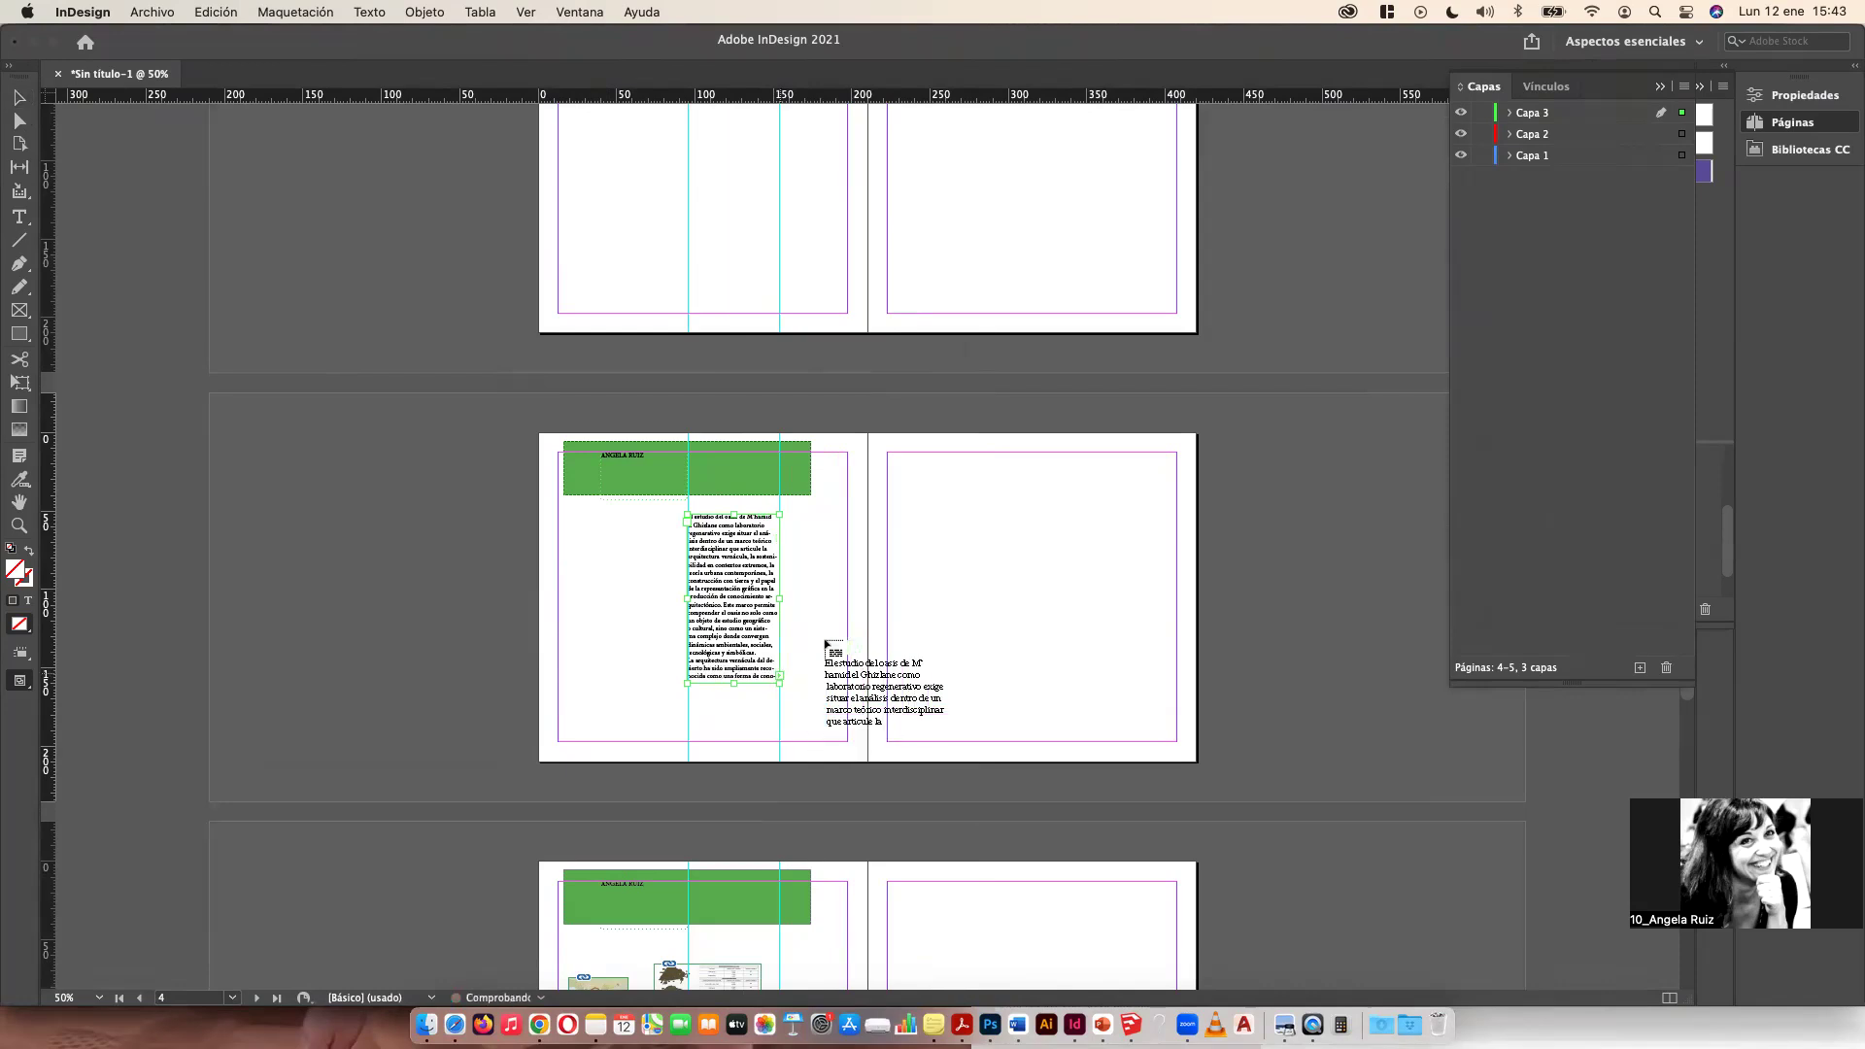
drag(900, 504, 996, 741)
drag(1049, 872, 996, 741)
click(996, 734)
drag(1013, 451, 1171, 741)
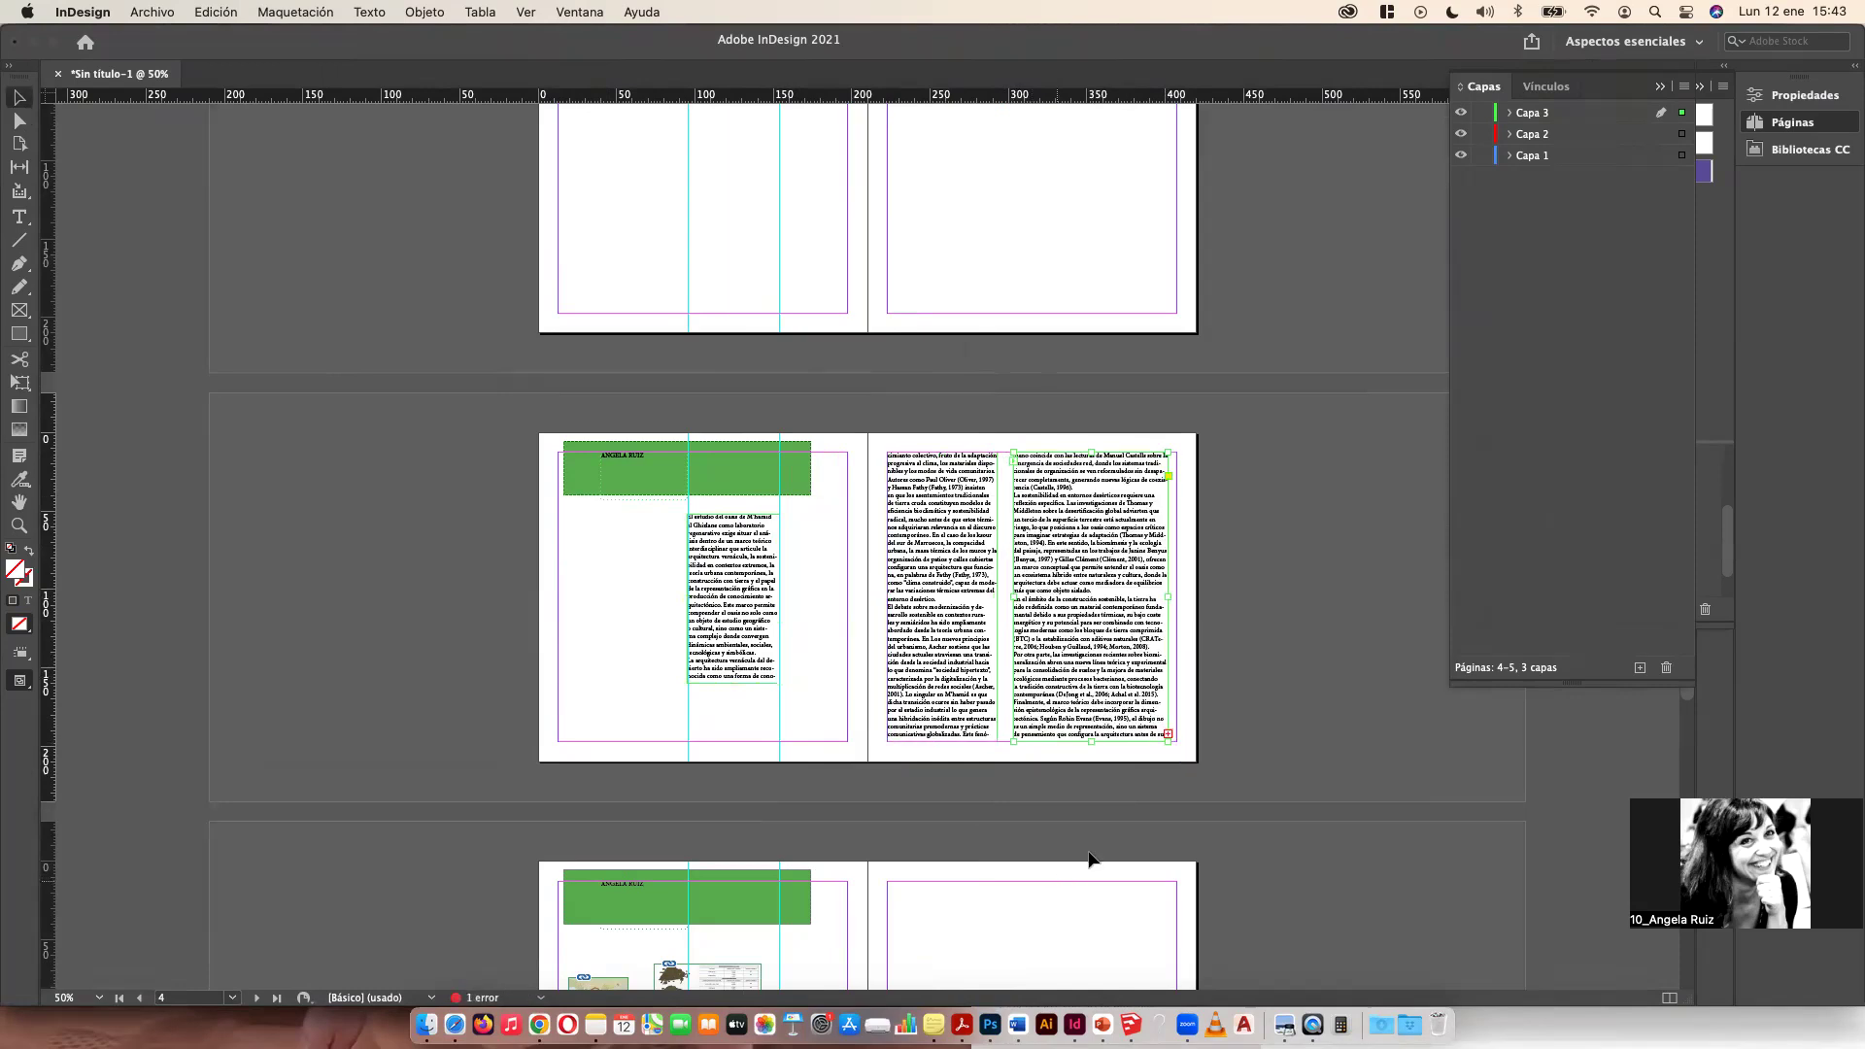
Step: Continue the threaded text into a new frame on page 7
click(1168, 734)
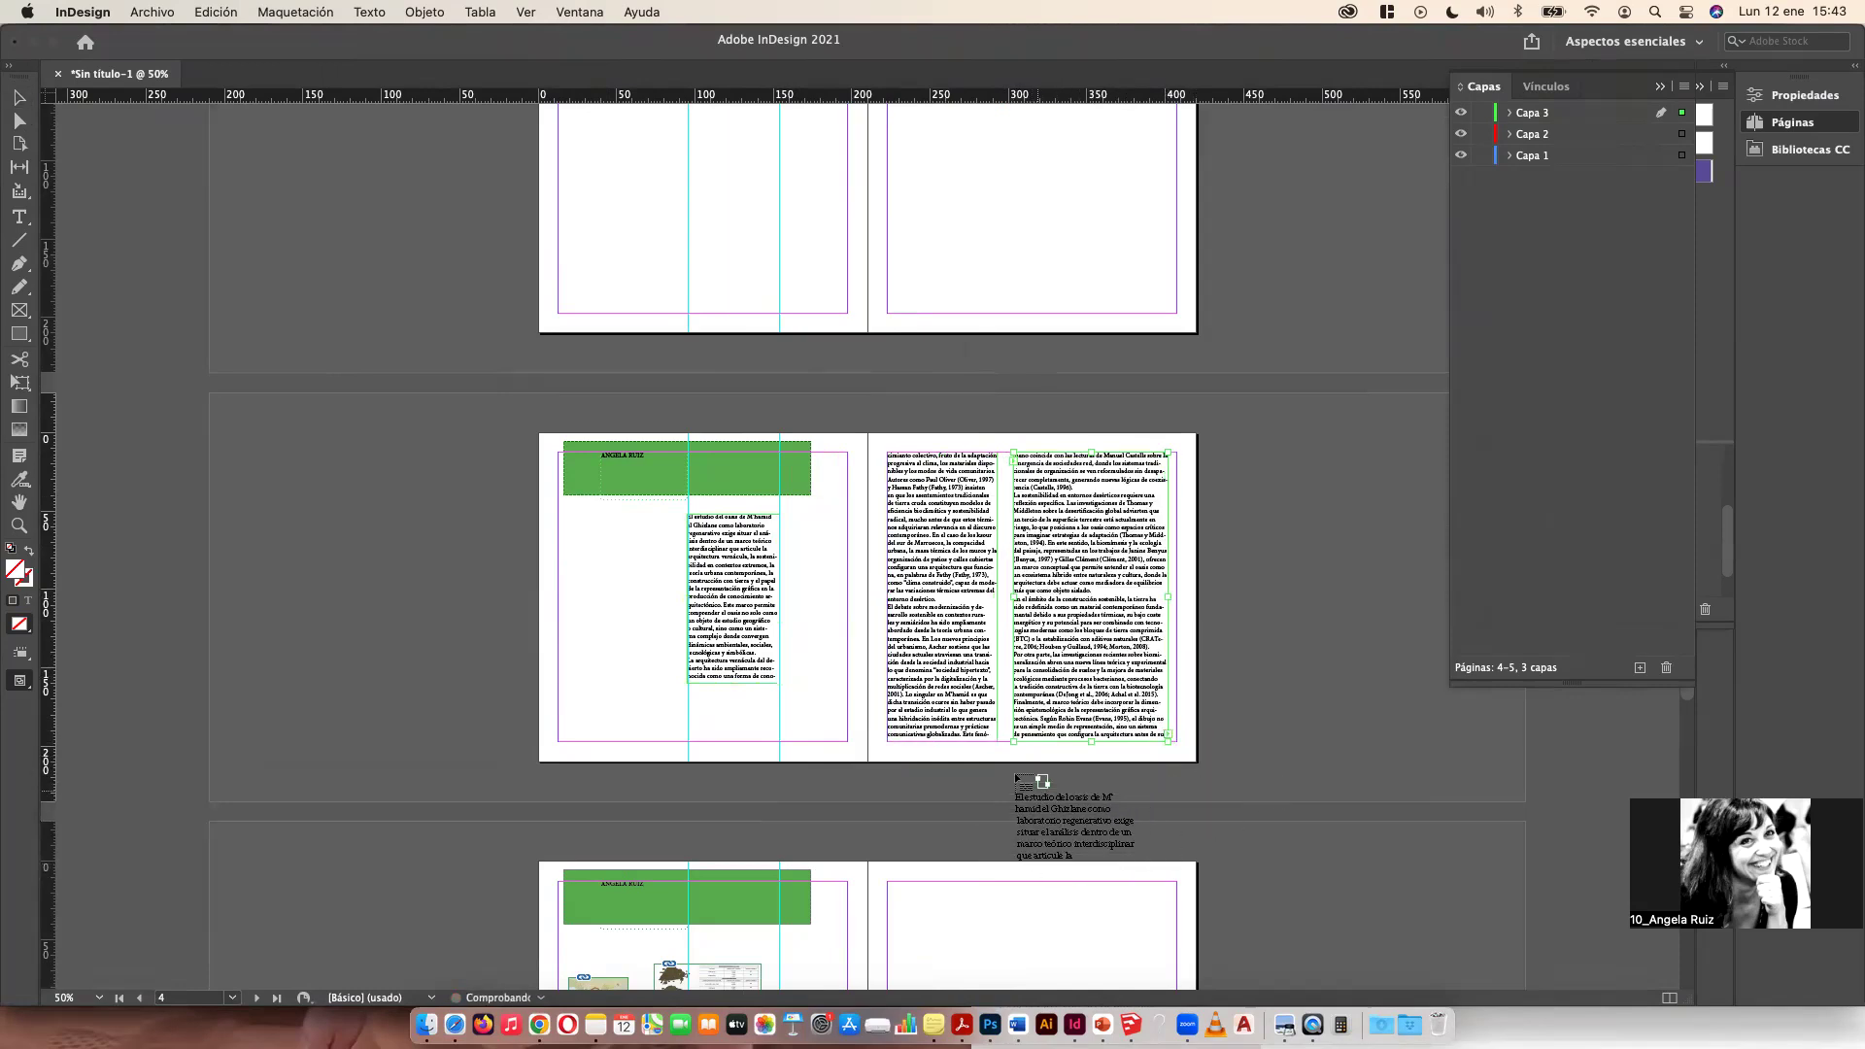
scroll(1019, 783, down, 5)
drag(902, 201, 1178, 479)
scroll(1080, 373, up, 15)
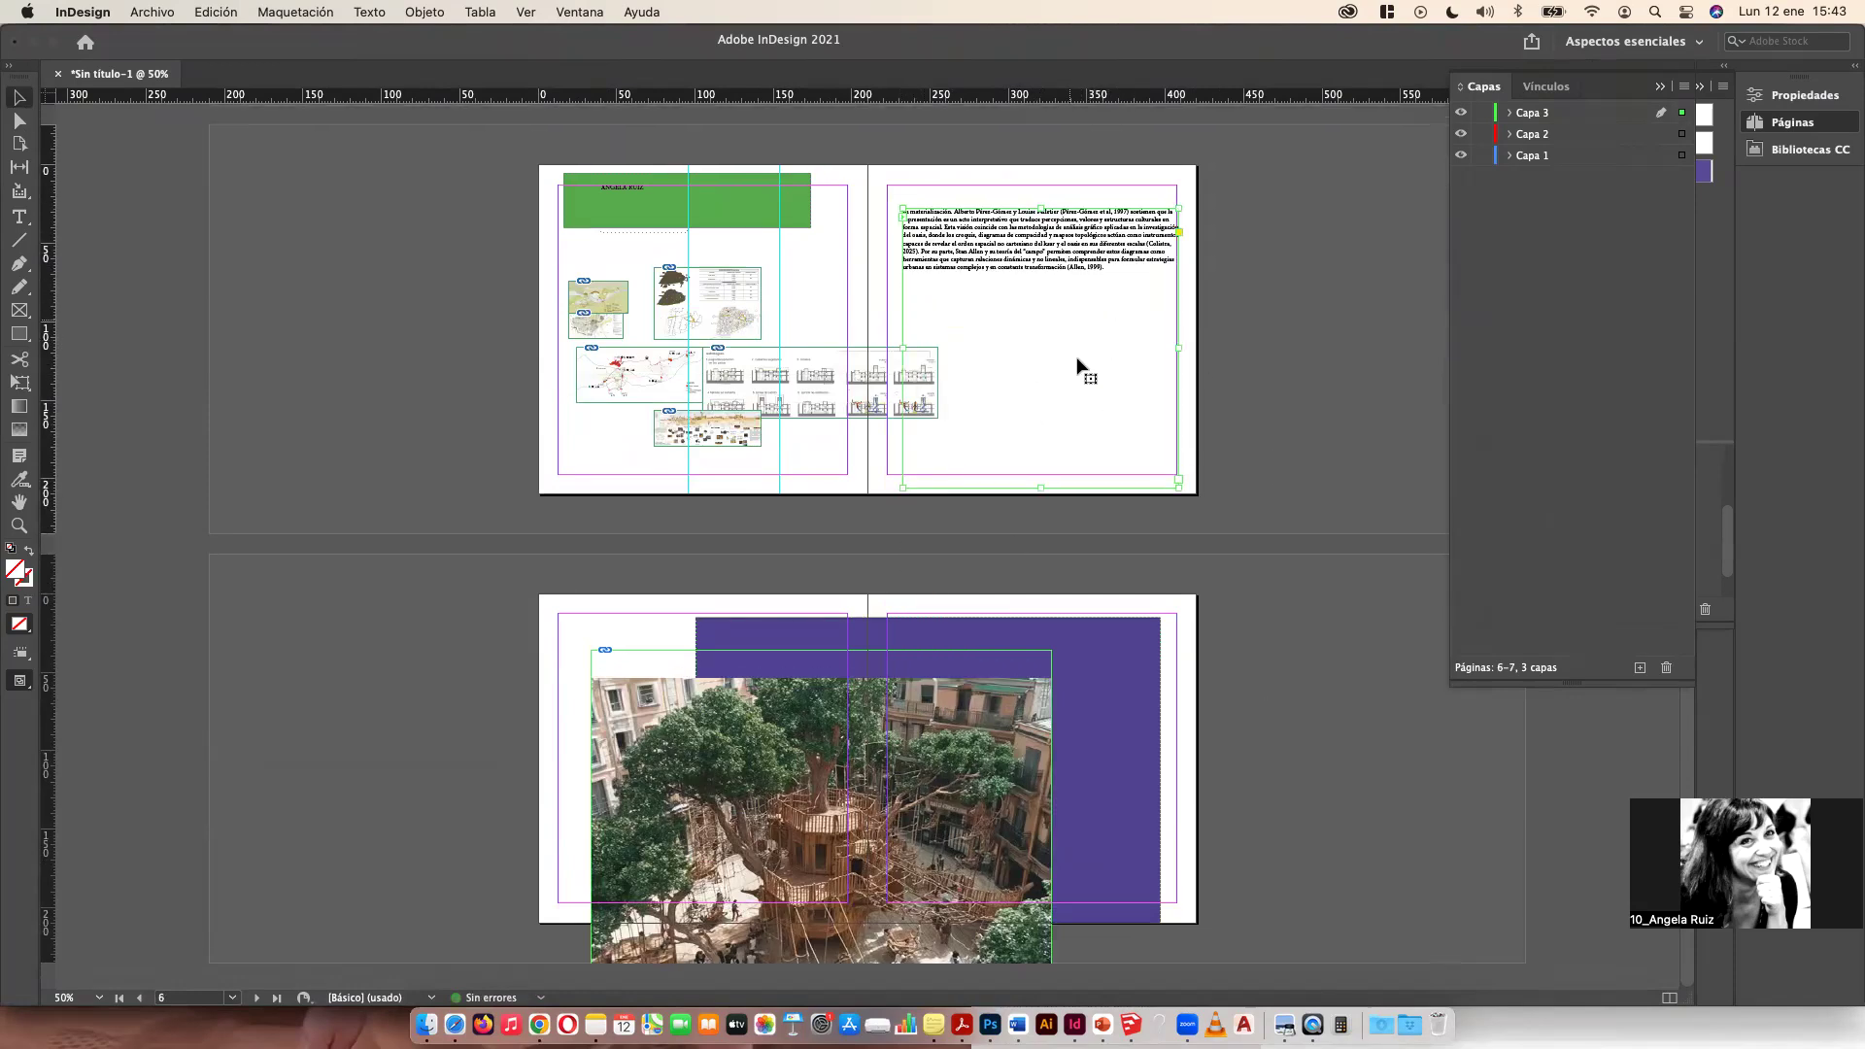
scroll(1056, 528, down, 10)
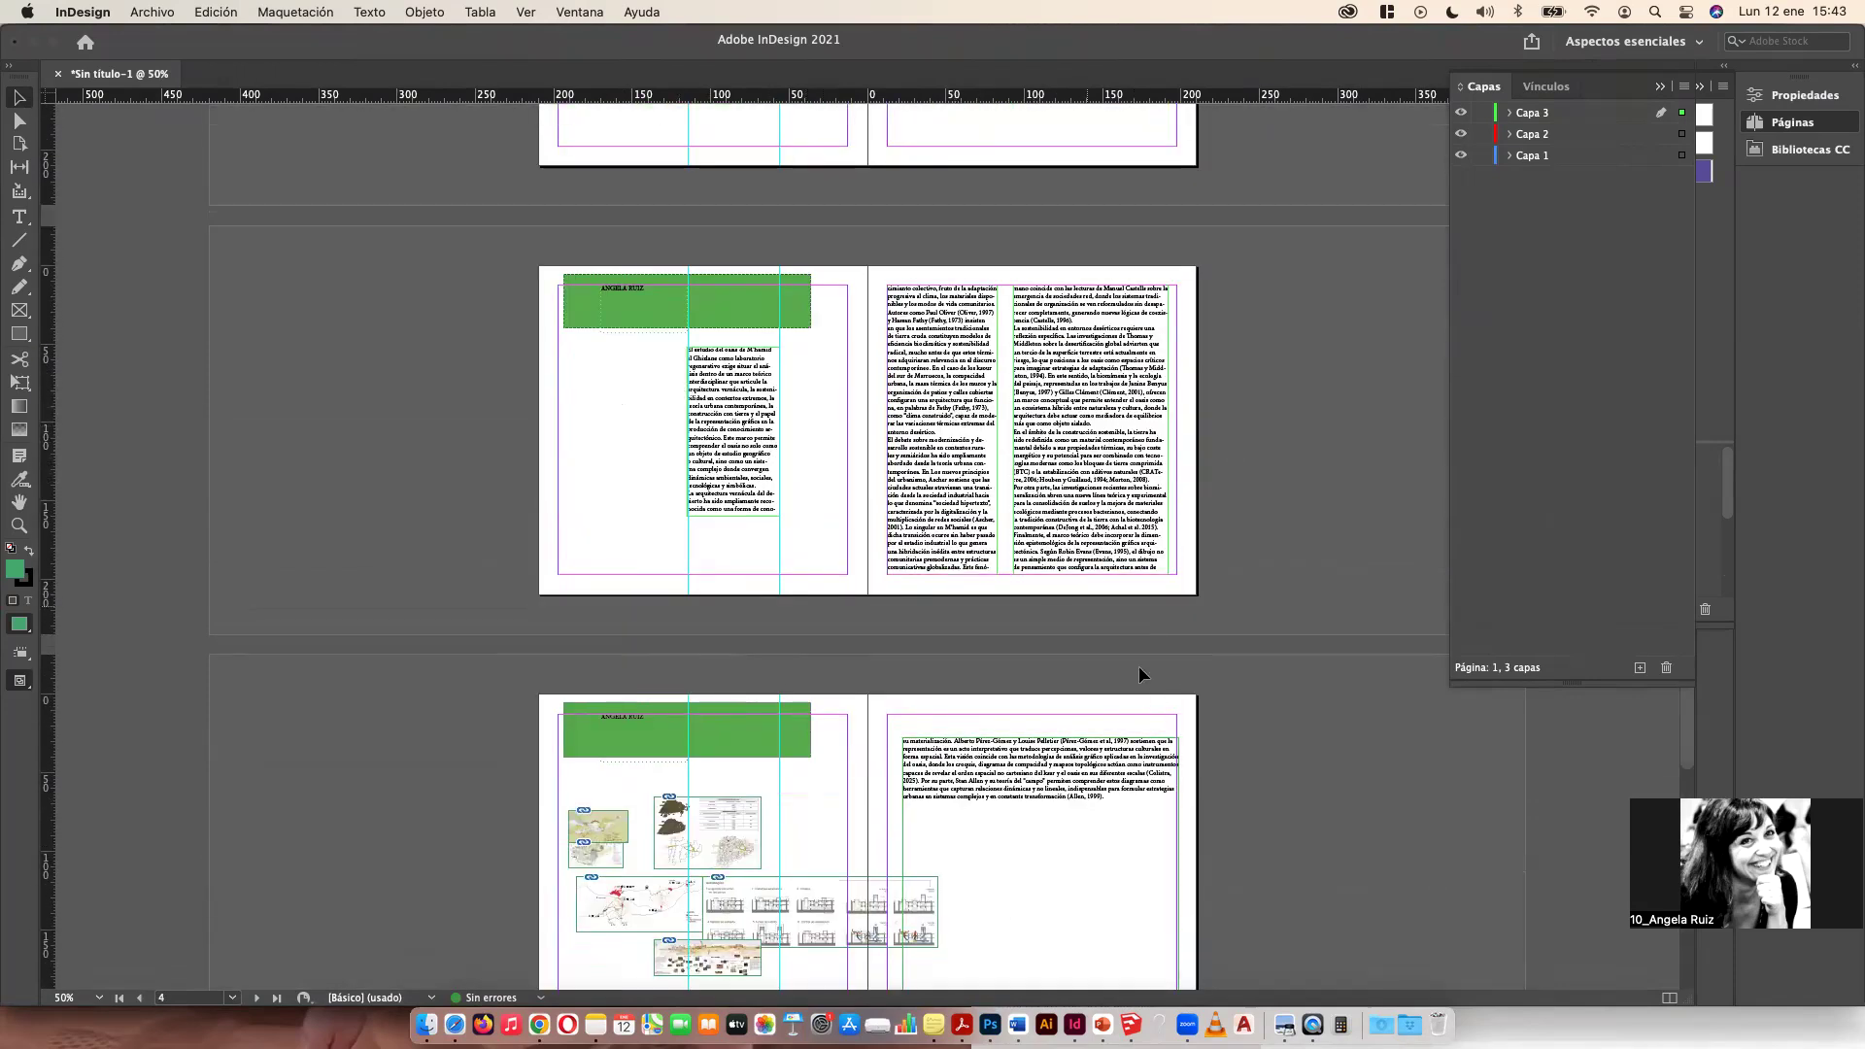
Step: Try deleting the selected text in page 5's columns and undo the deletion
double_click(900, 353)
drag(899, 328, 1016, 559)
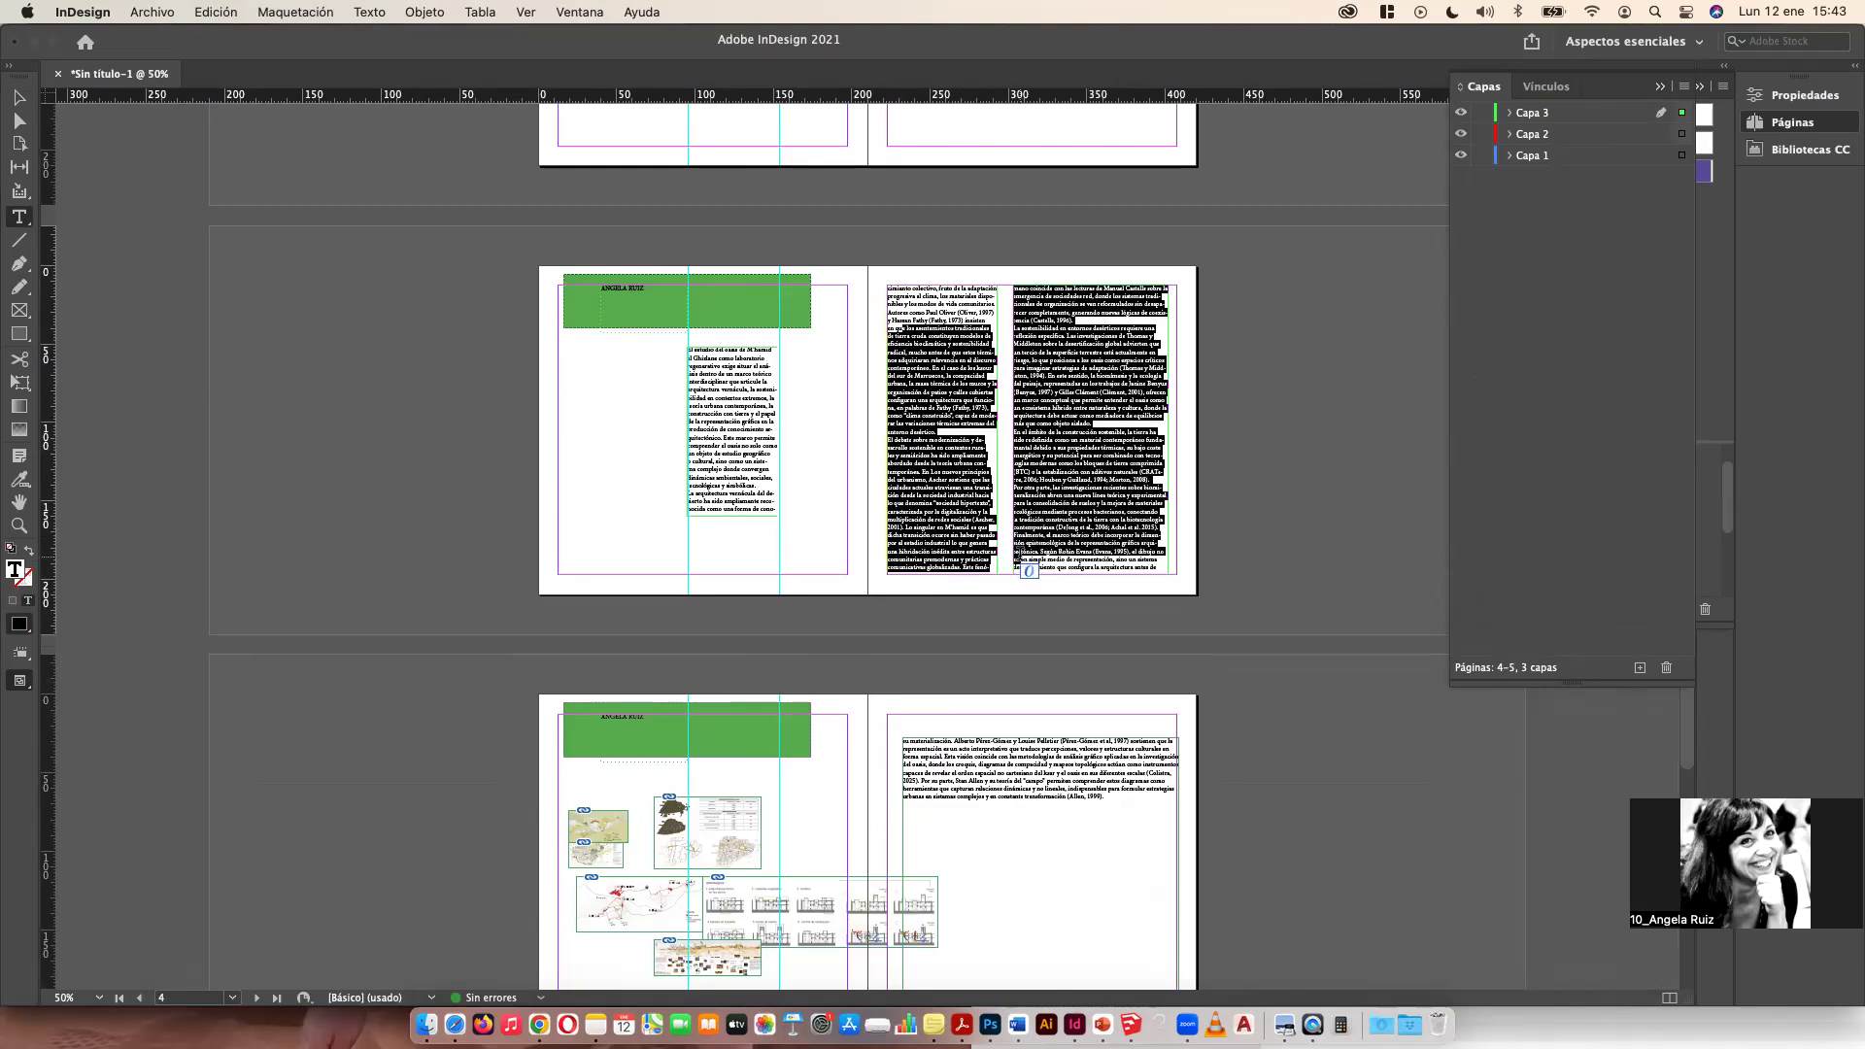
key(BackSpace)
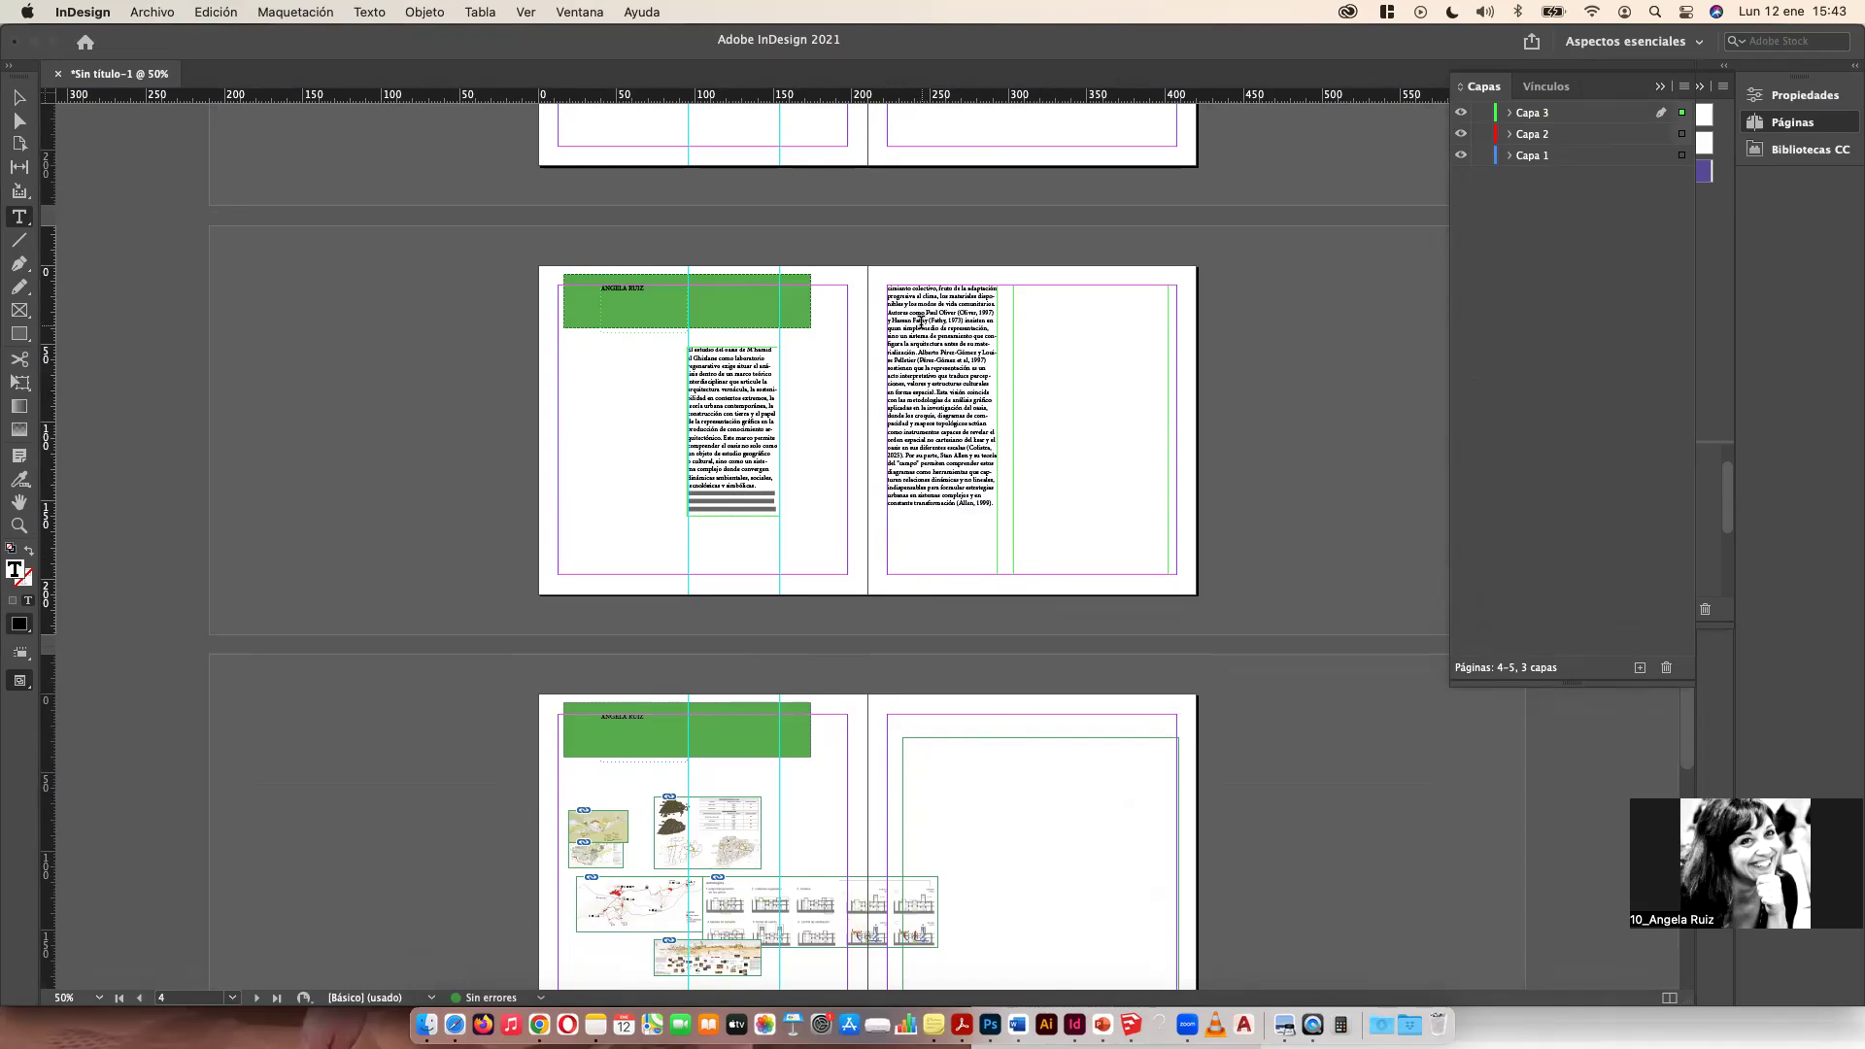
key(super+z)
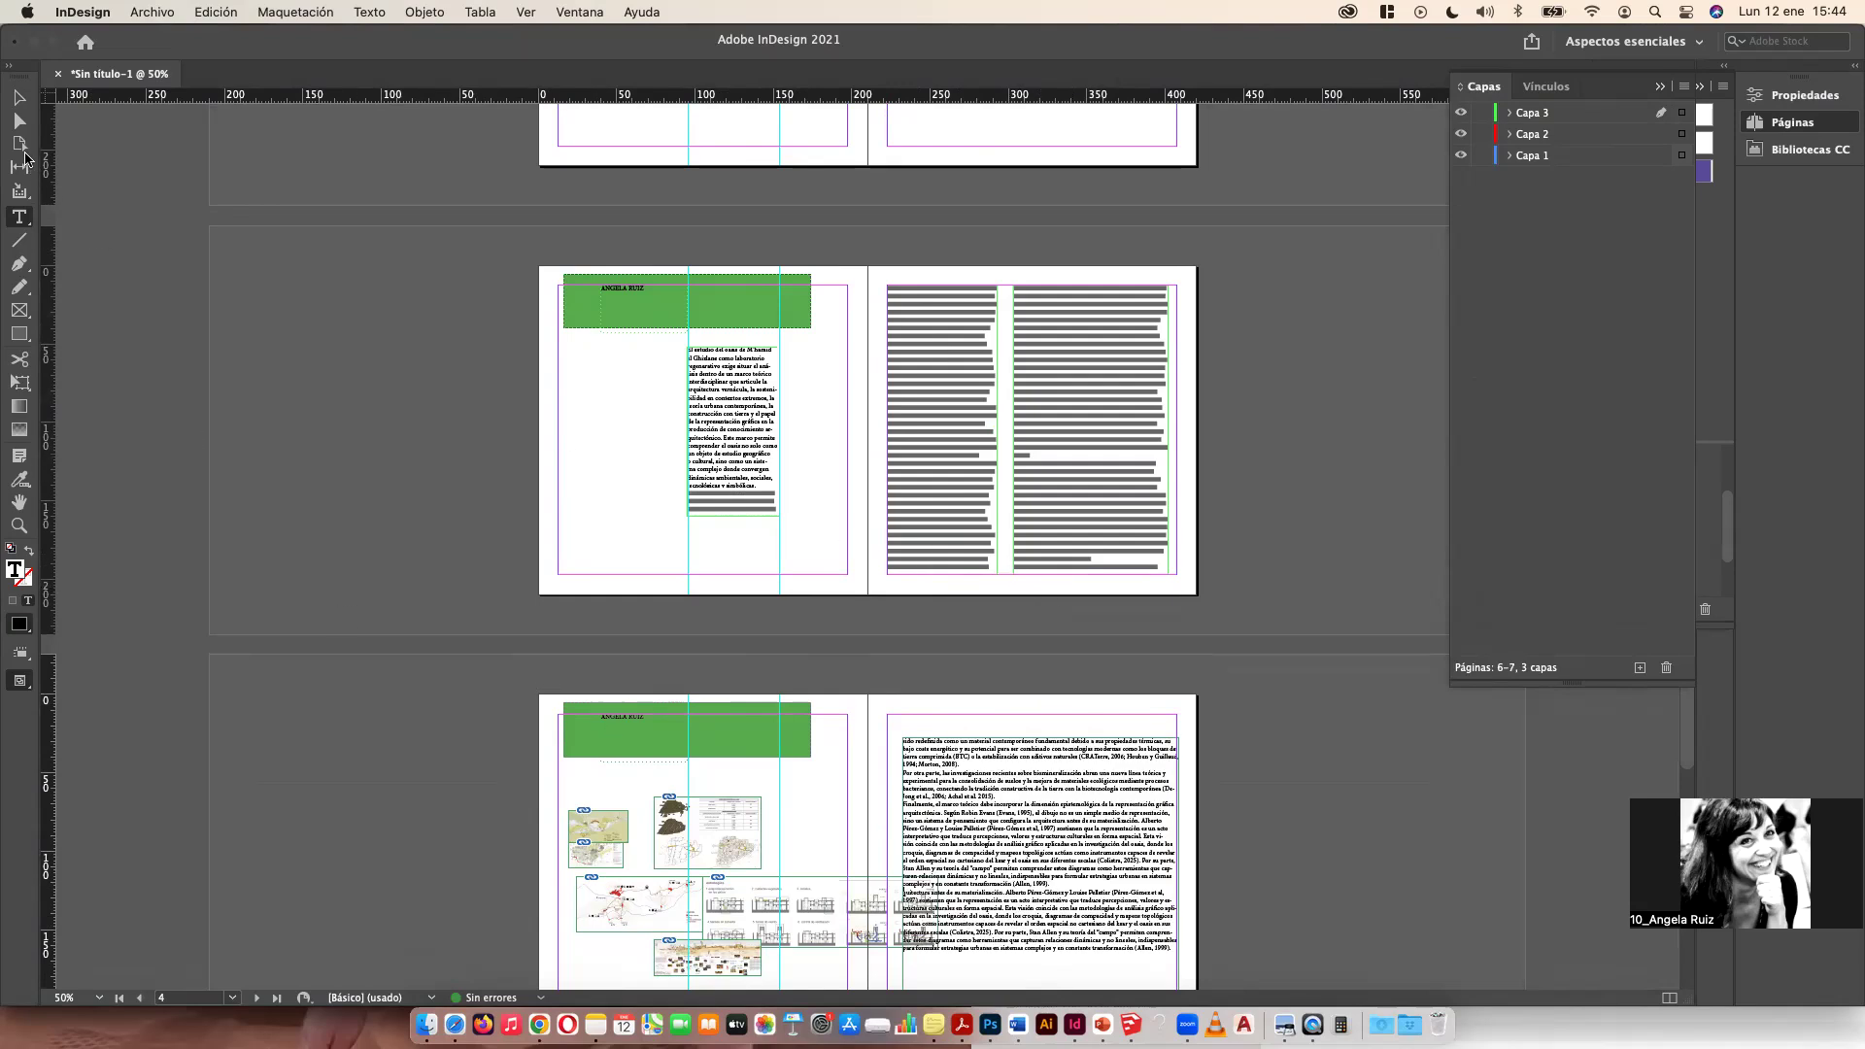
click(19, 98)
drag(701, 831, 637, 598)
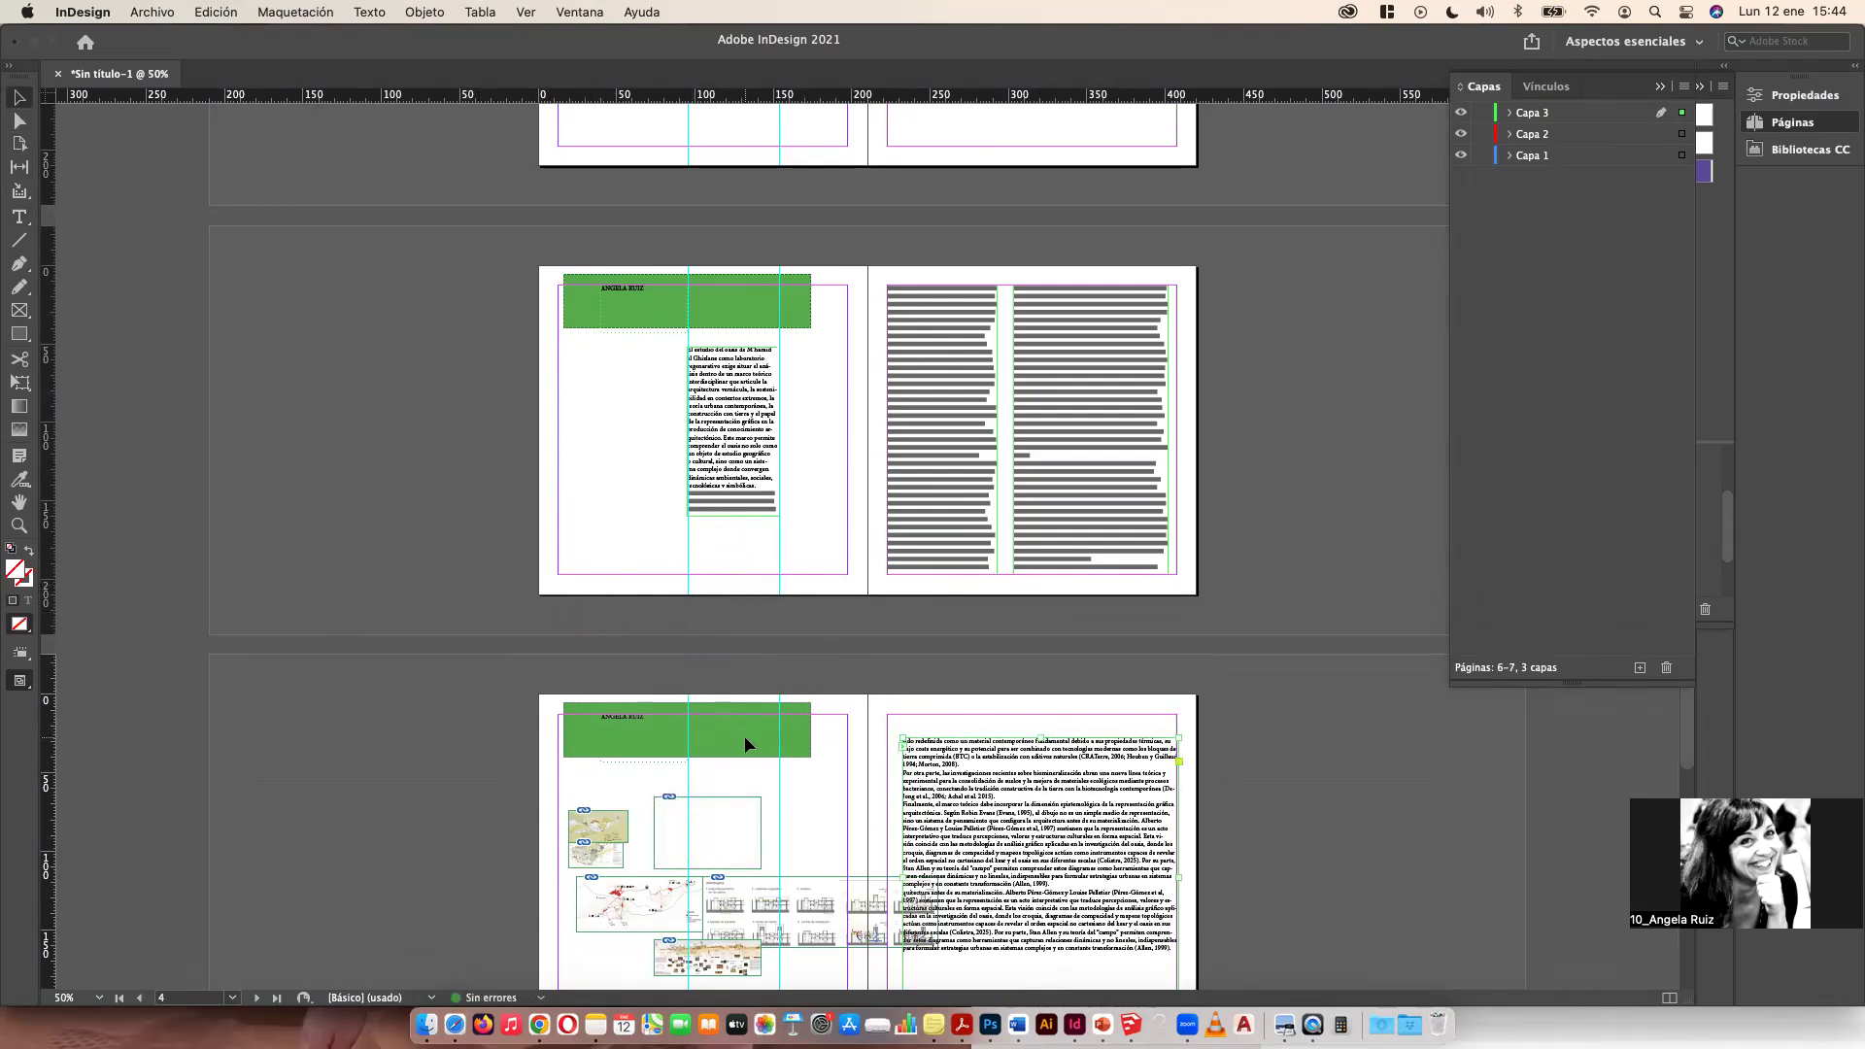
key(super+z)
Step: Copy an image from page 6 and paste it onto page 4, placing it beside the text column
click(736, 828)
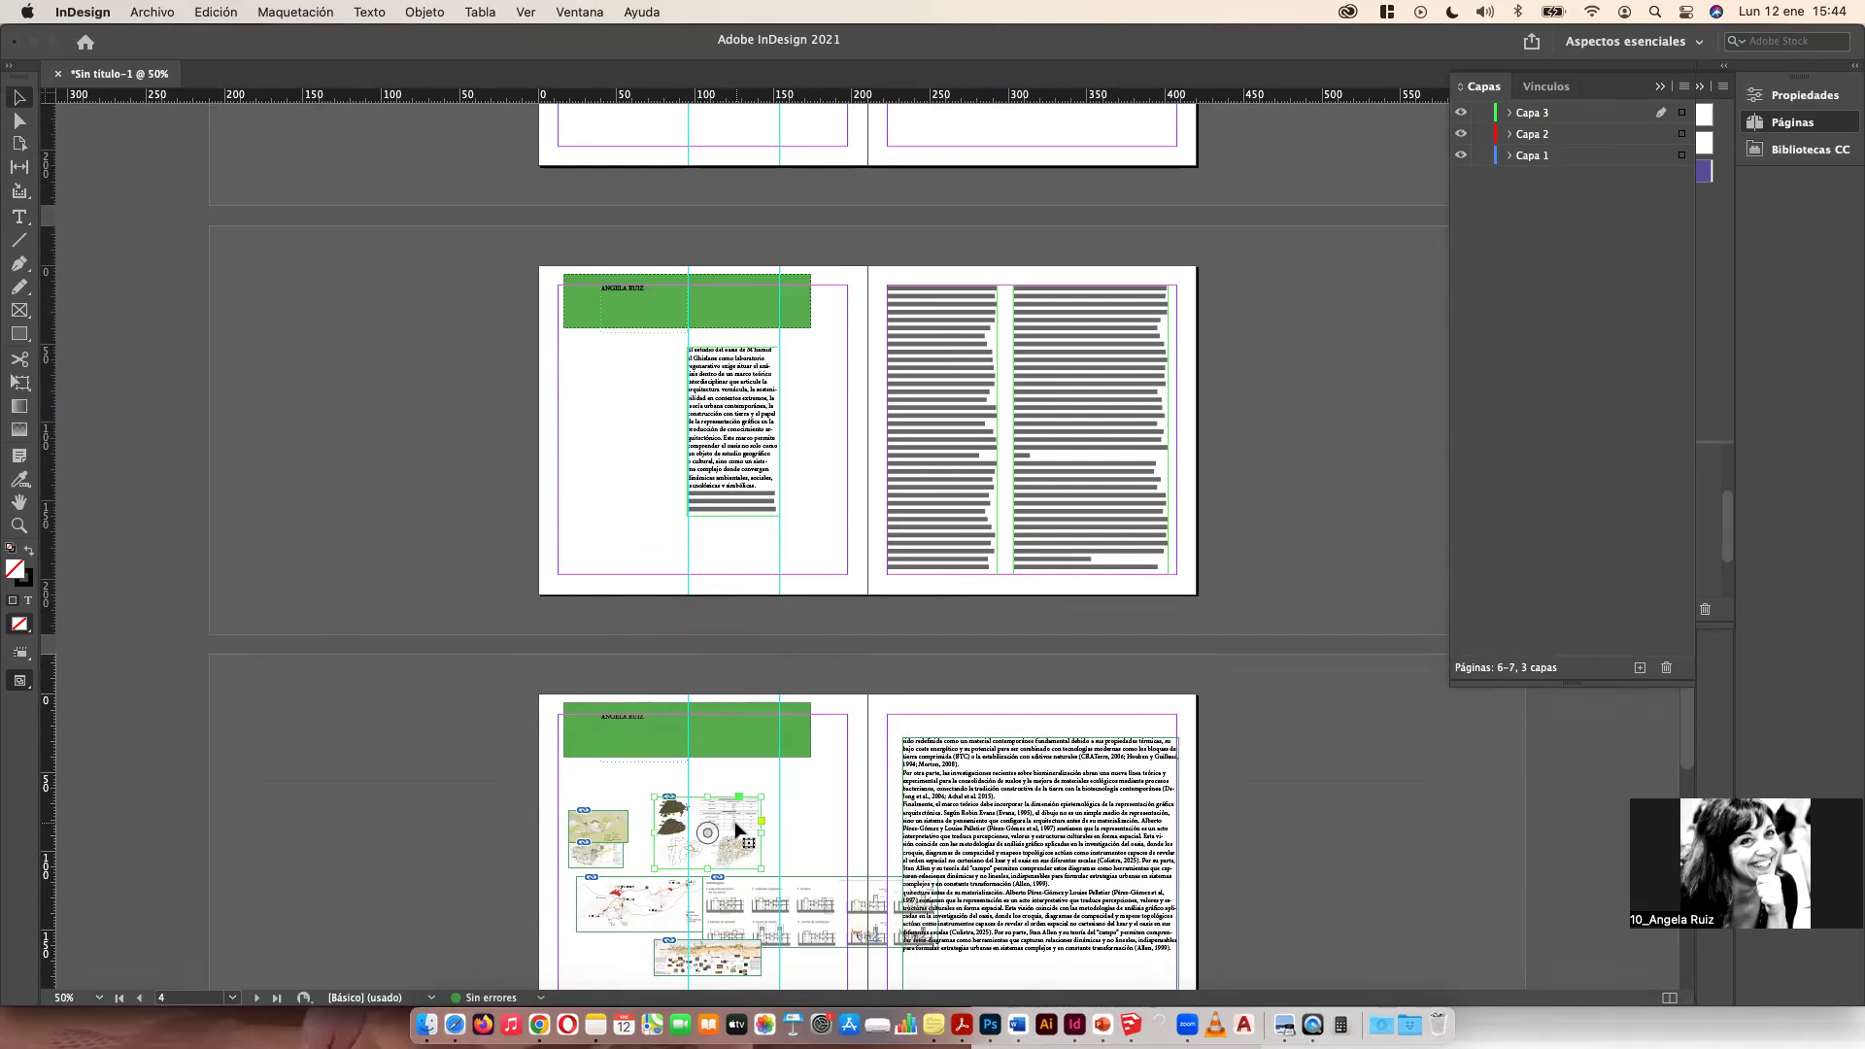
key(super+c)
click(620, 516)
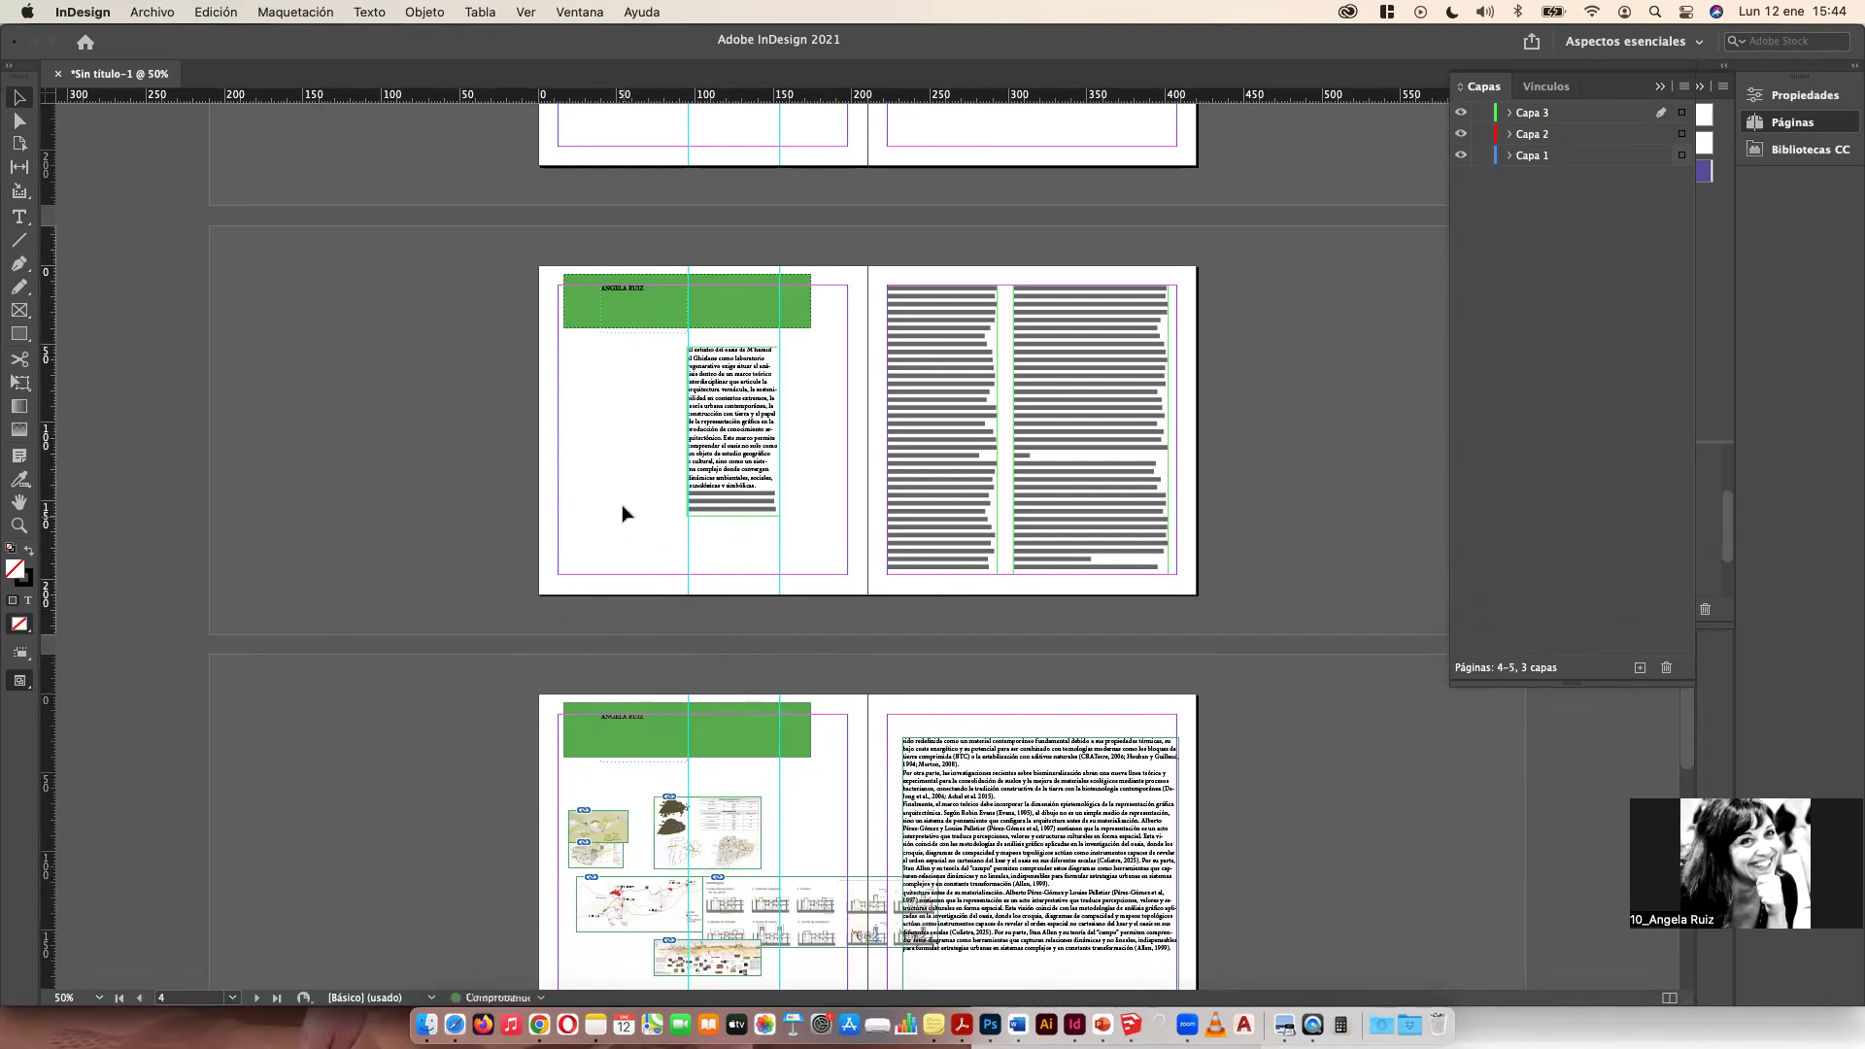
key(super+v)
drag(847, 425, 587, 386)
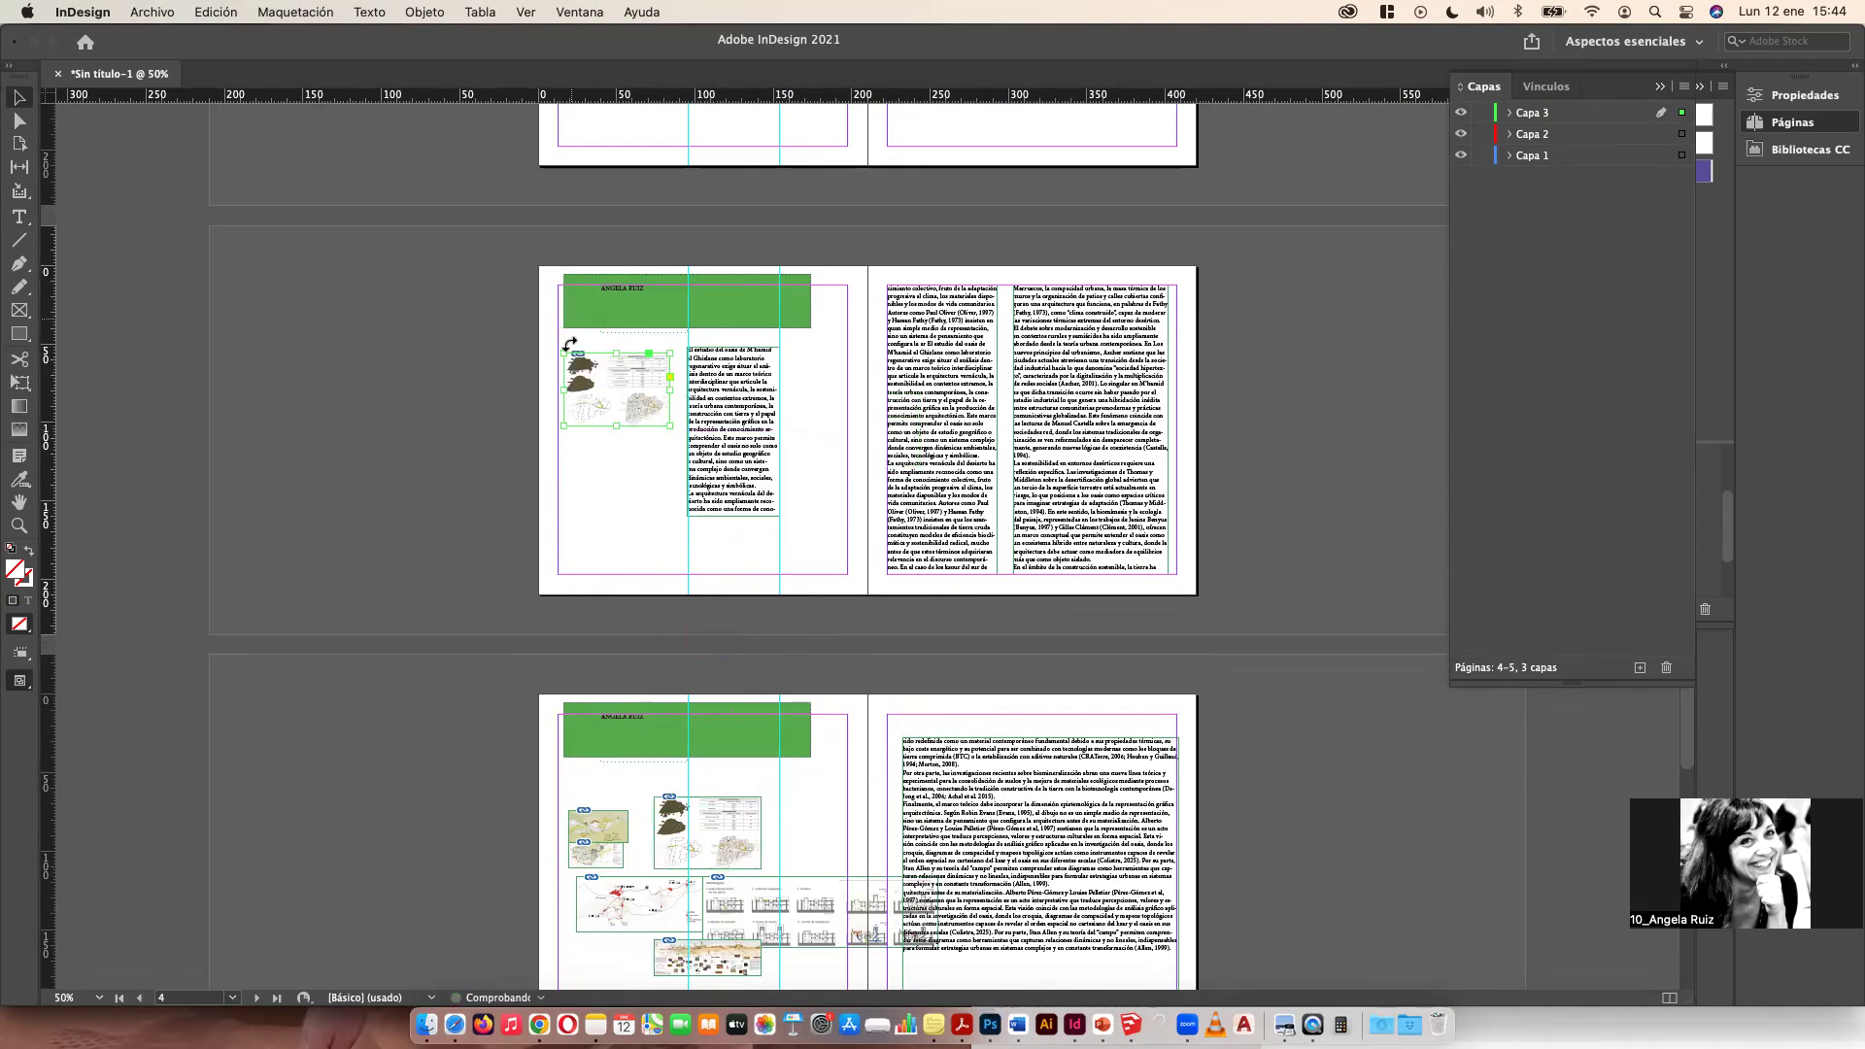
Step: Adjust the pasted image's frame and its content within it on page 4
drag(667, 425, 655, 555)
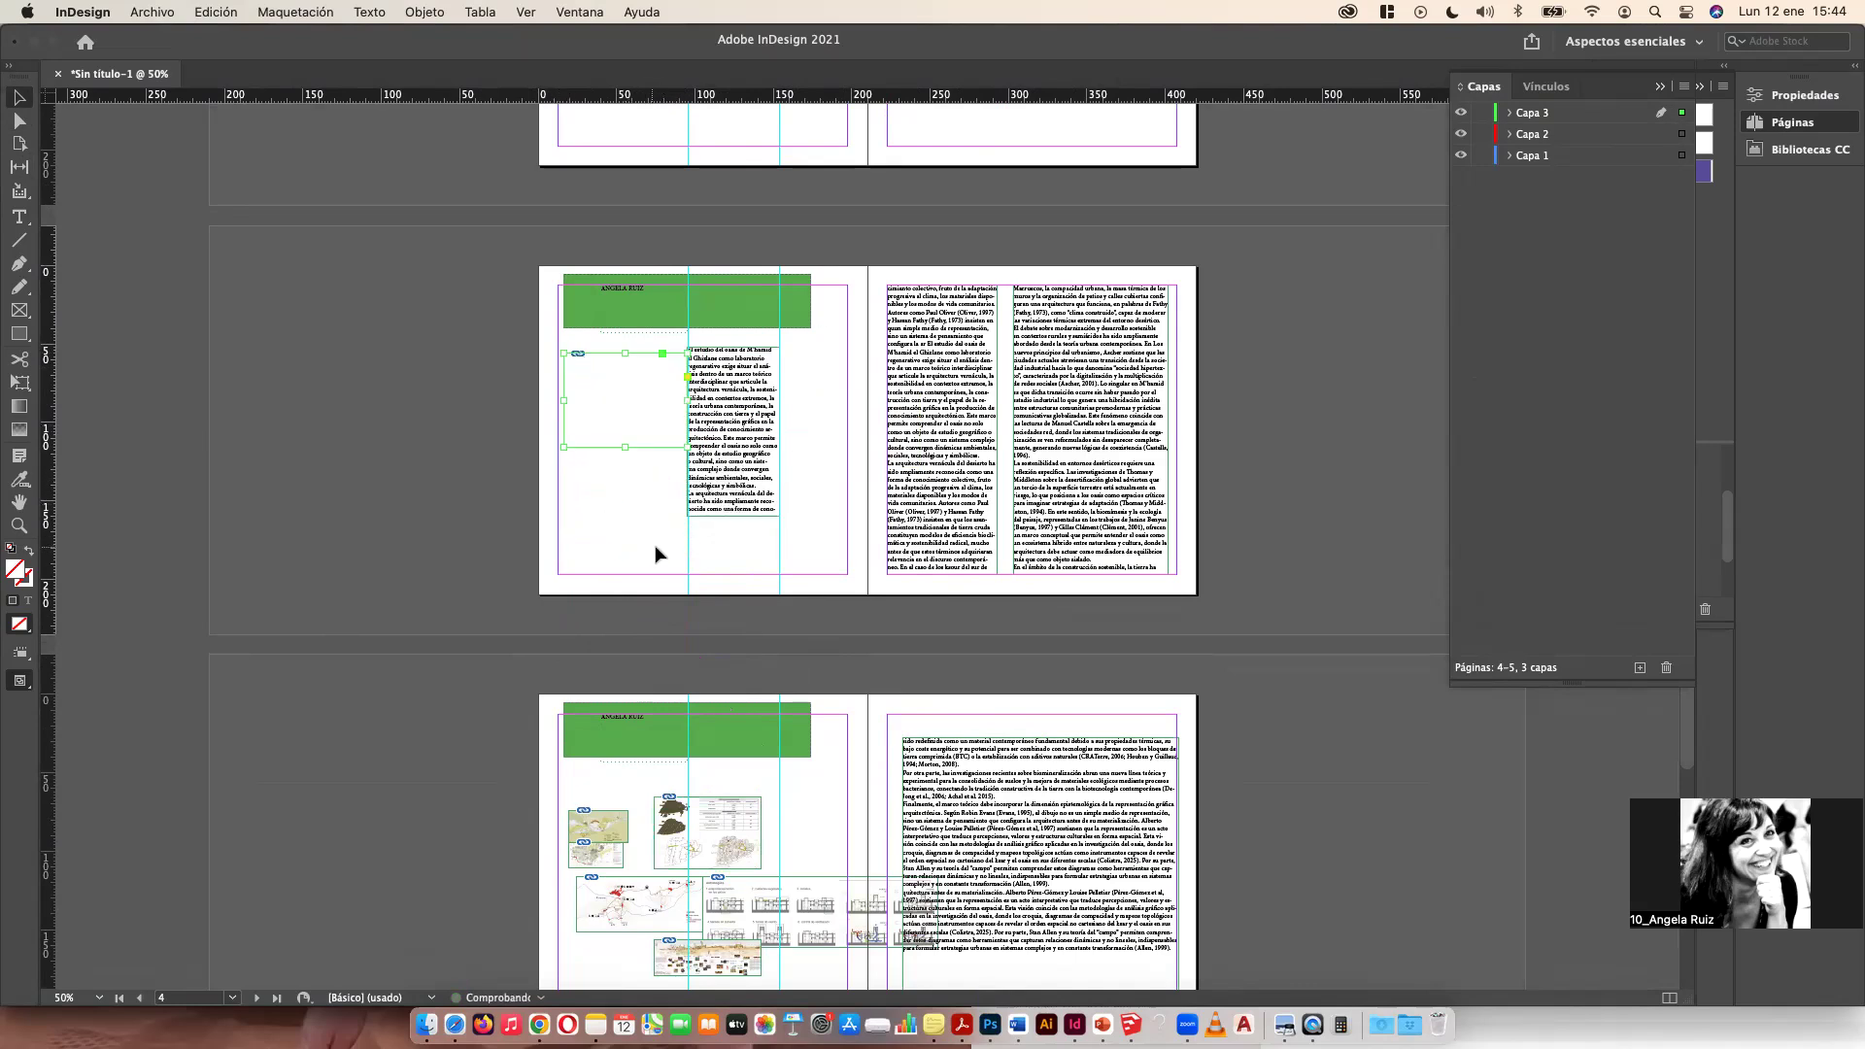
key(super+z)
click(656, 484)
click(636, 387)
click(636, 386)
click(650, 437)
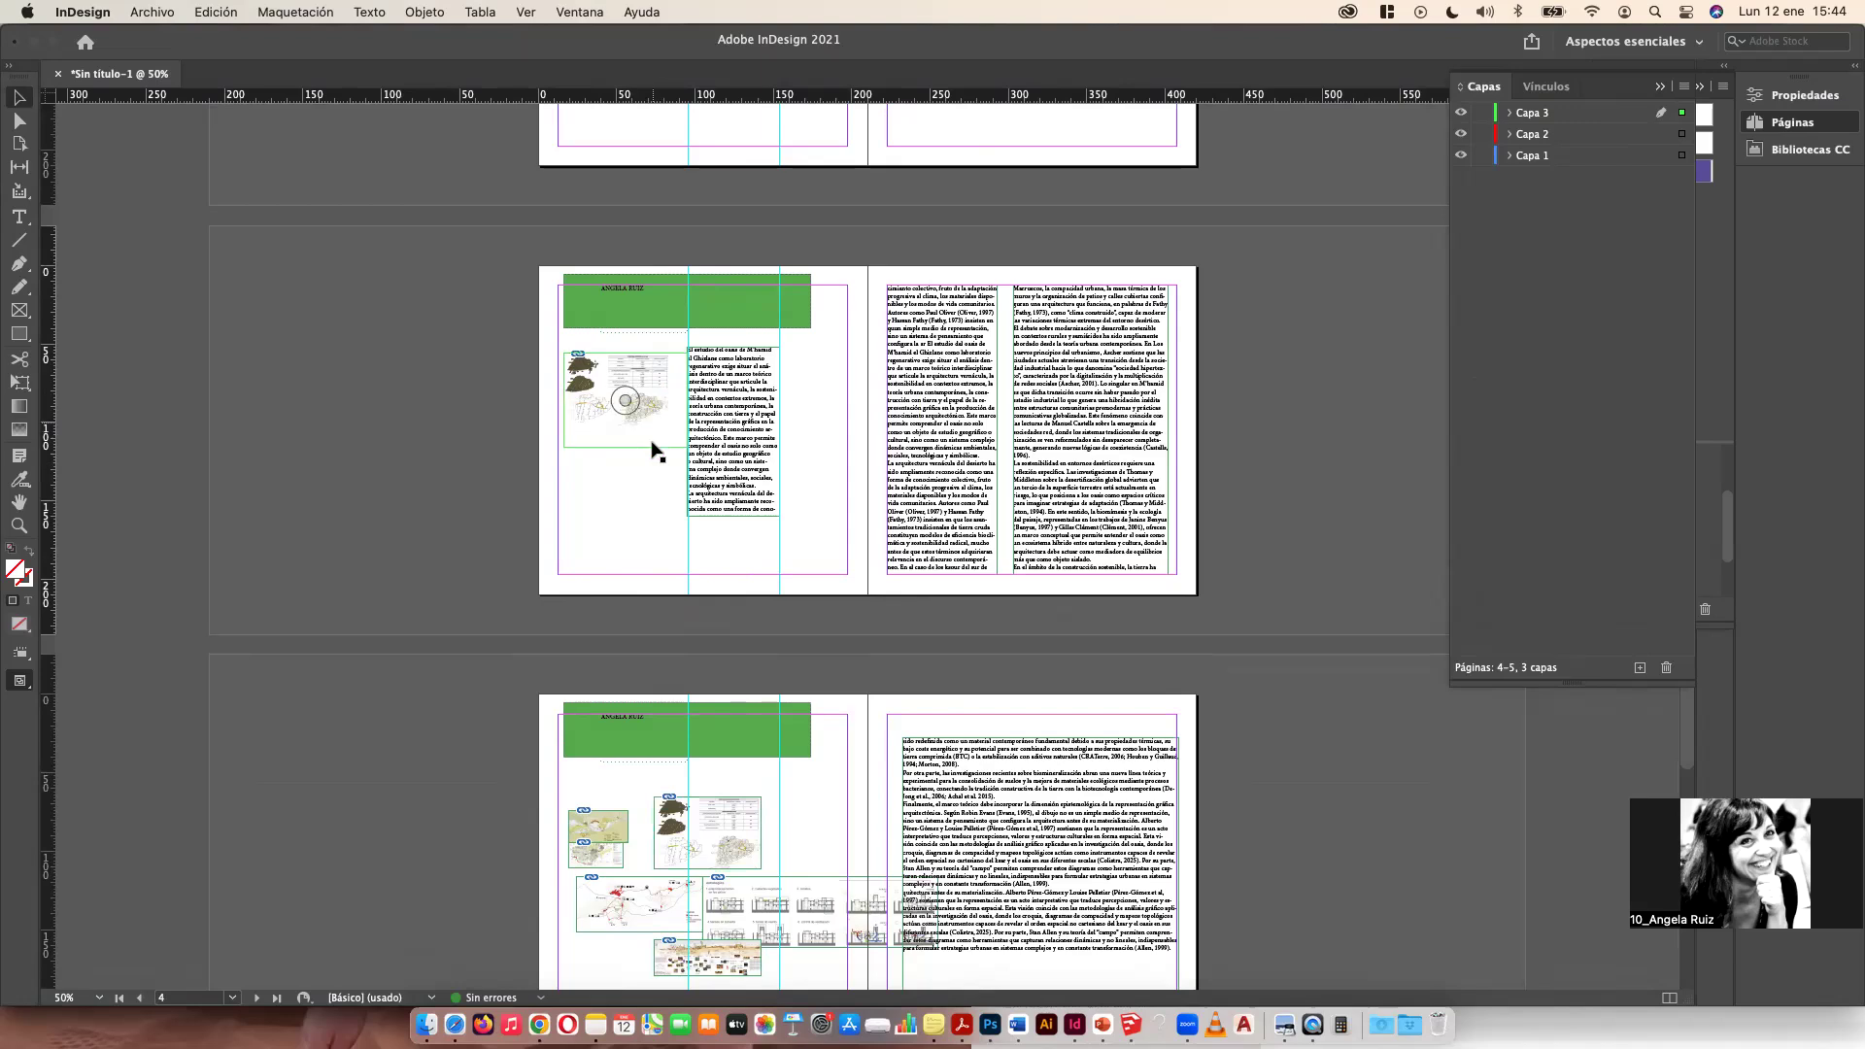
drag(651, 424, 631, 516)
click(623, 583)
drag(636, 592, 636, 592)
drag(619, 469, 630, 328)
click(760, 543)
Step: Open the recent file 2023_06_arp_PUBLICACION DAI1 2022_23prueba definitiva_arp.indd, skipping the missing fonts warning
scroll(616, 324, down, 5)
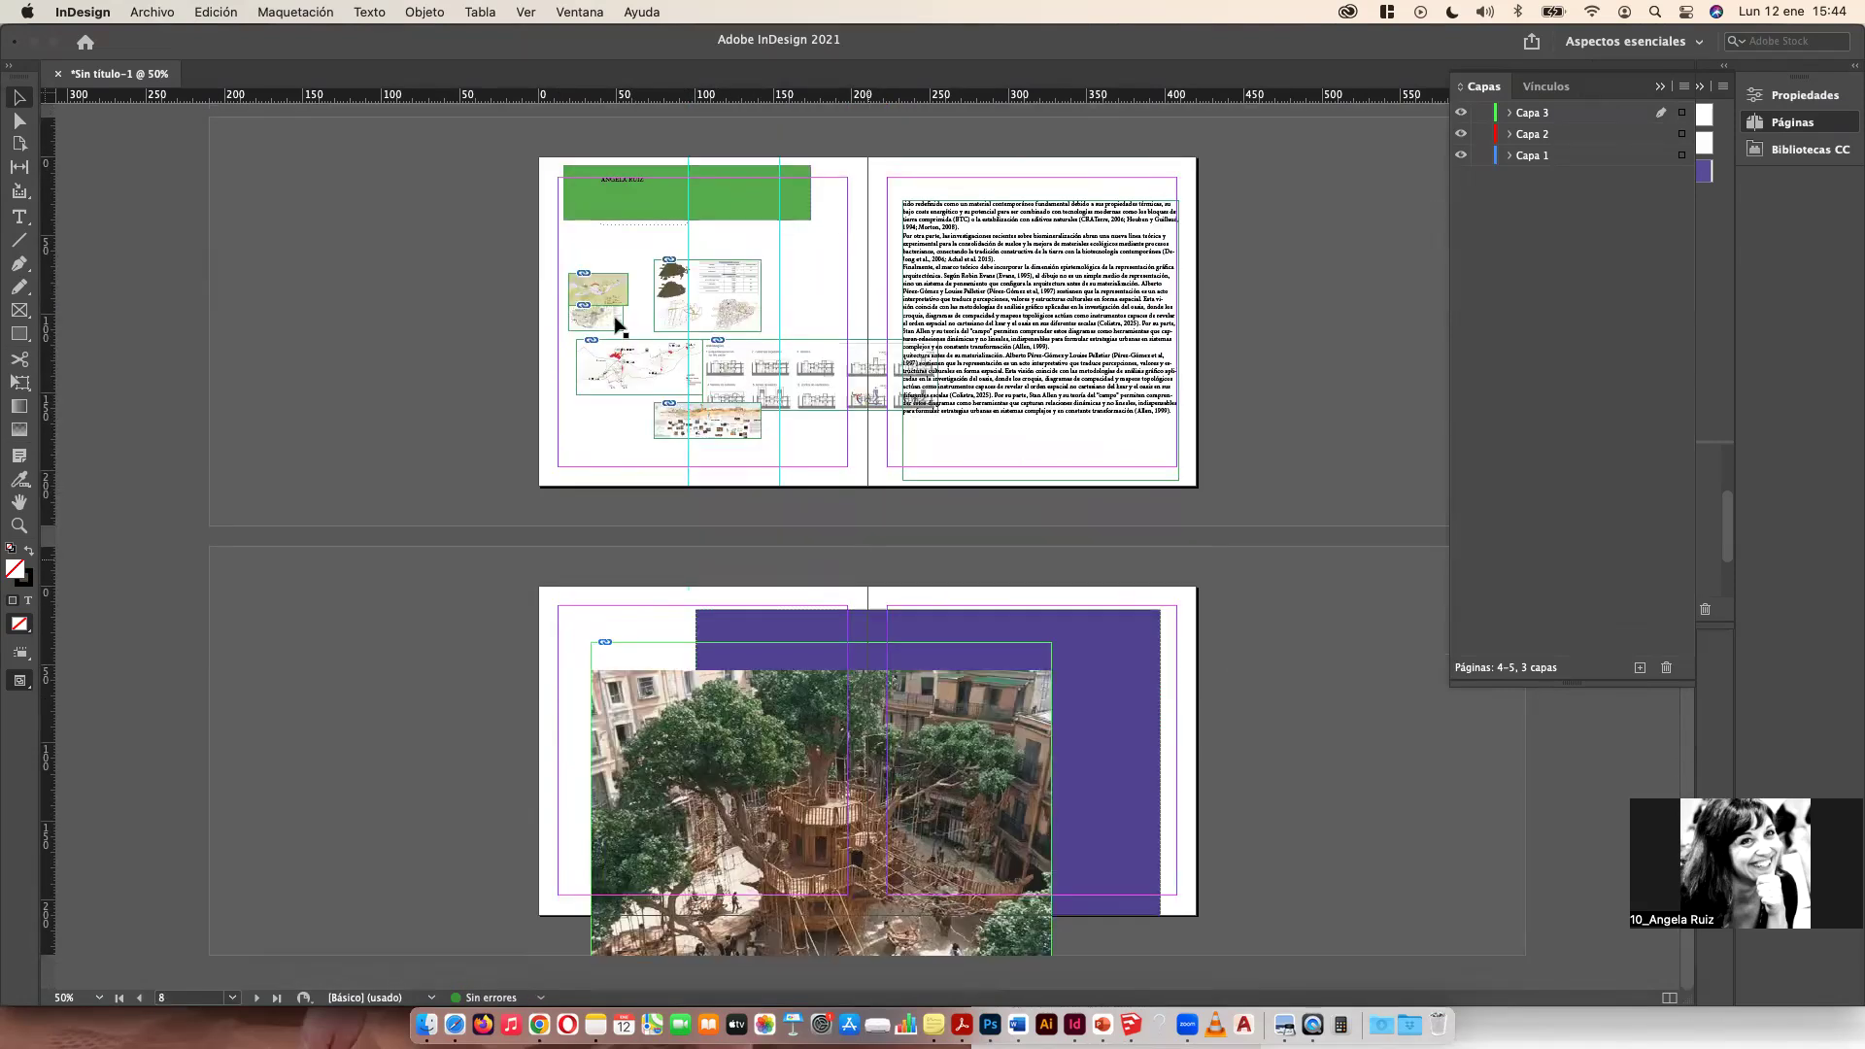
click(150, 11)
mouse_move(197, 104)
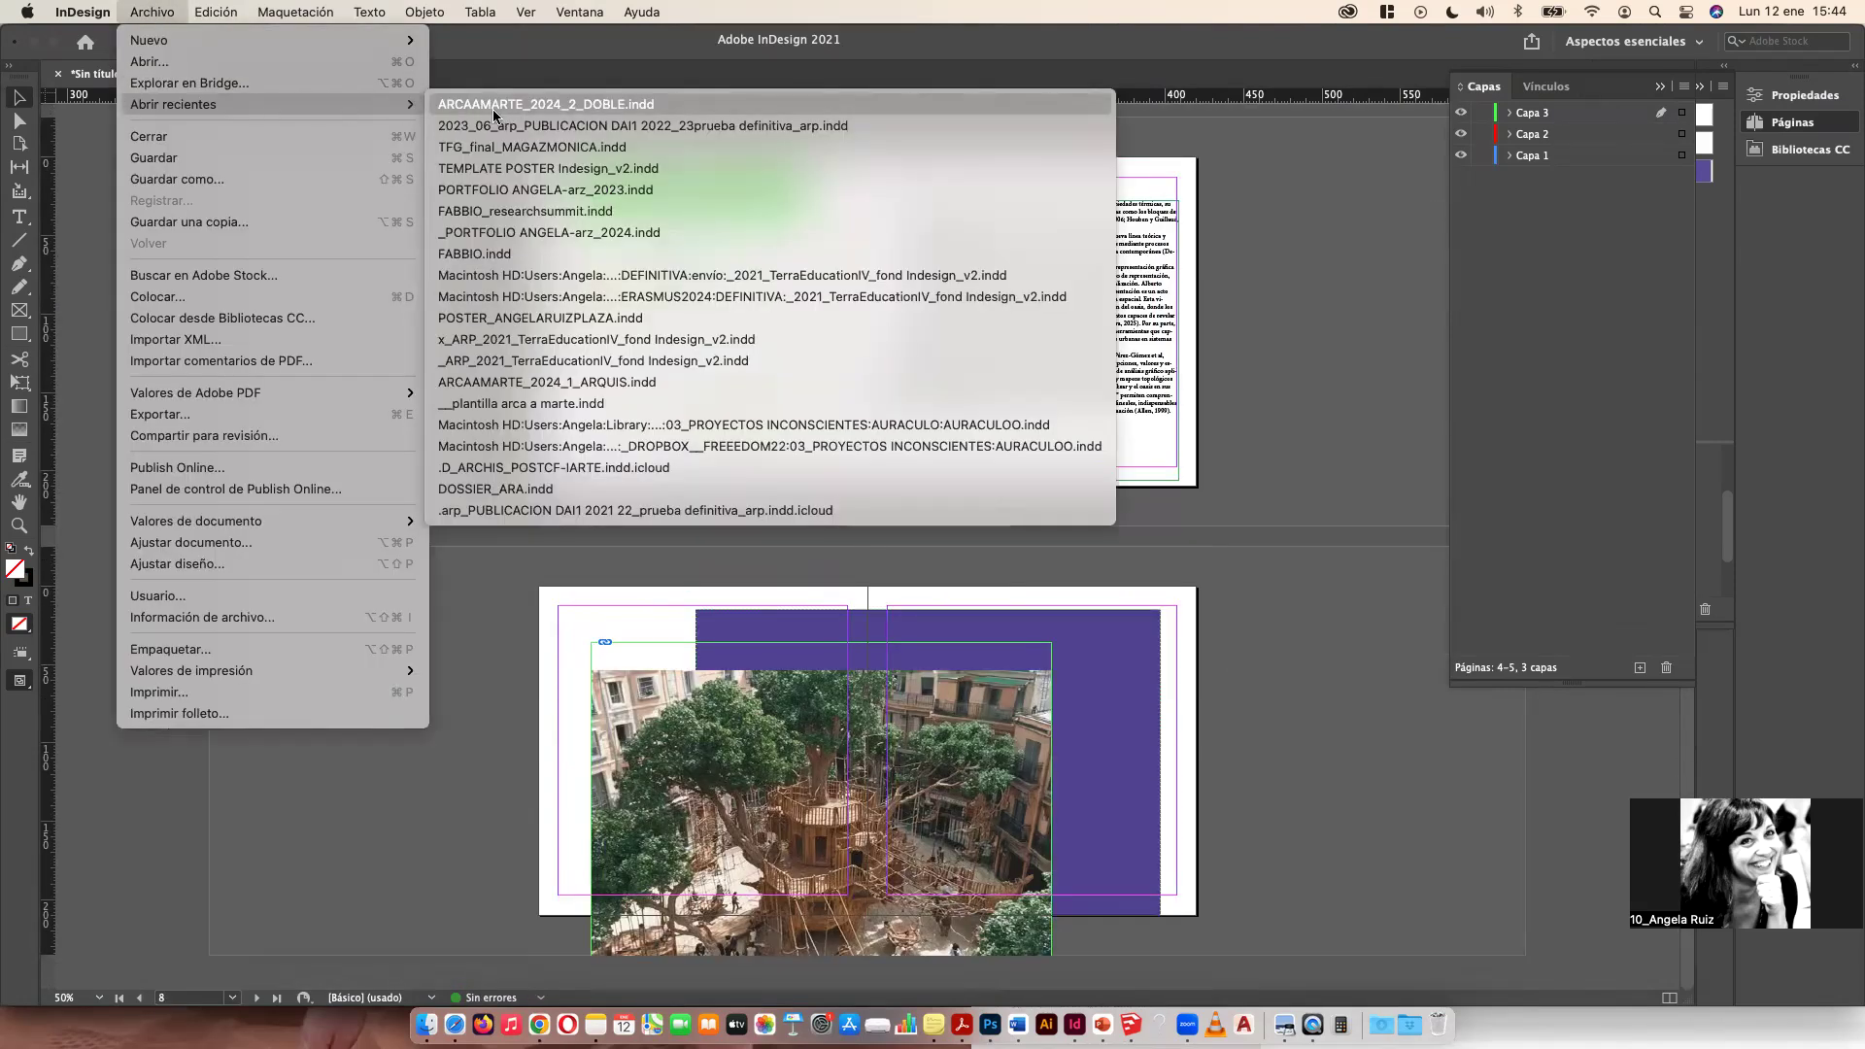
click(549, 126)
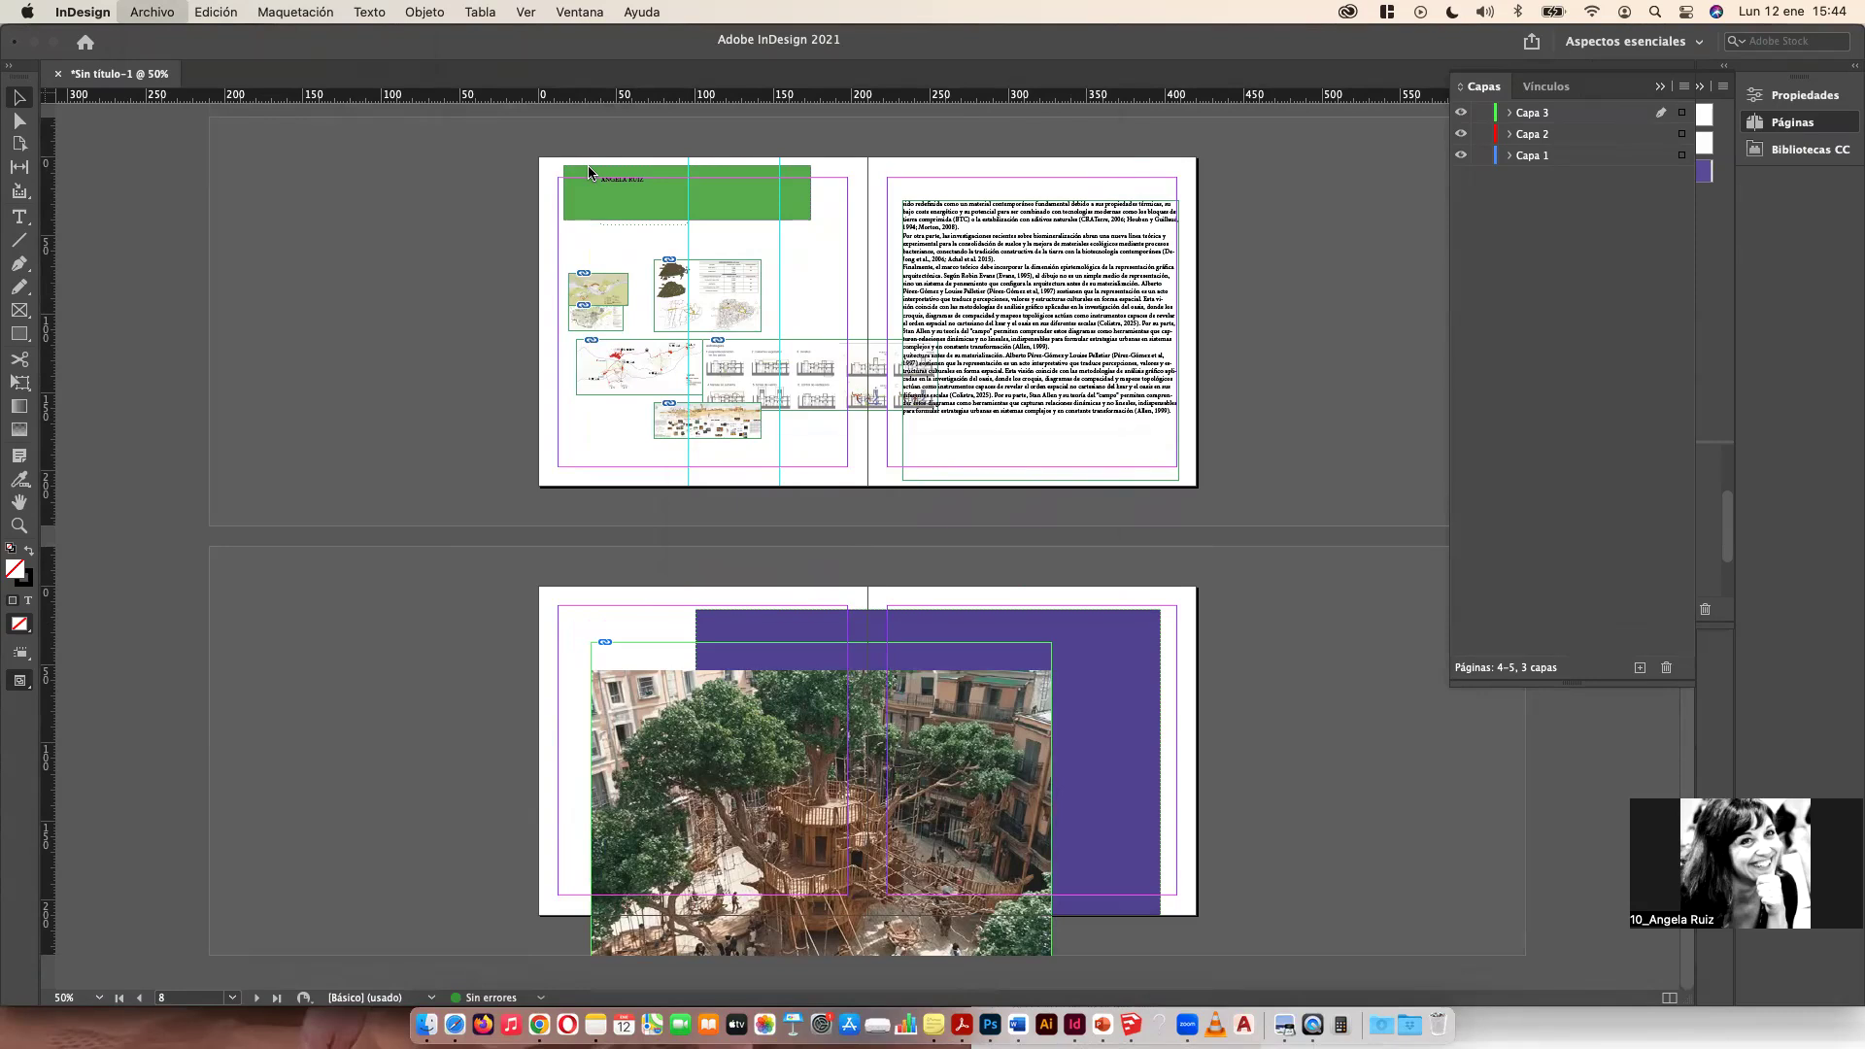
click(1103, 550)
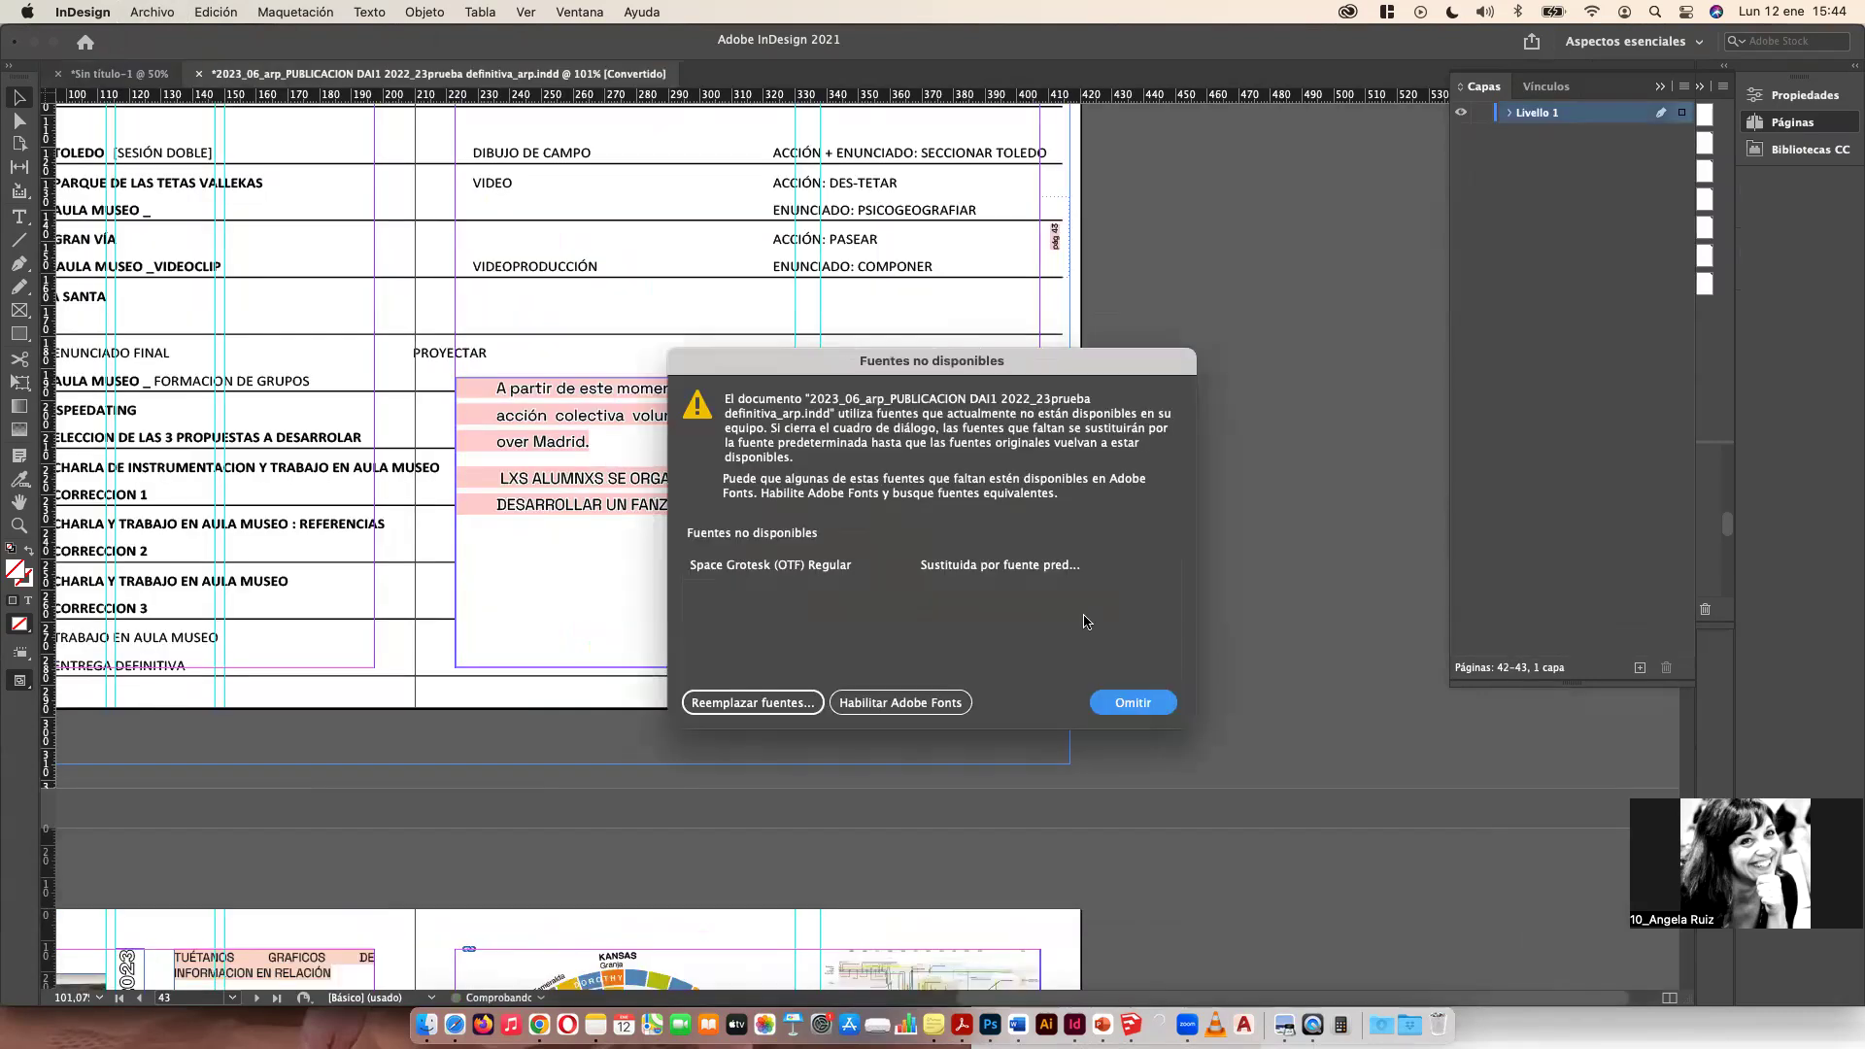
click(1132, 688)
Step: Scroll and zoom through the opened publication's spreads to examine their layouts
scroll(741, 657, down, 5)
scroll(467, 908, down, 15)
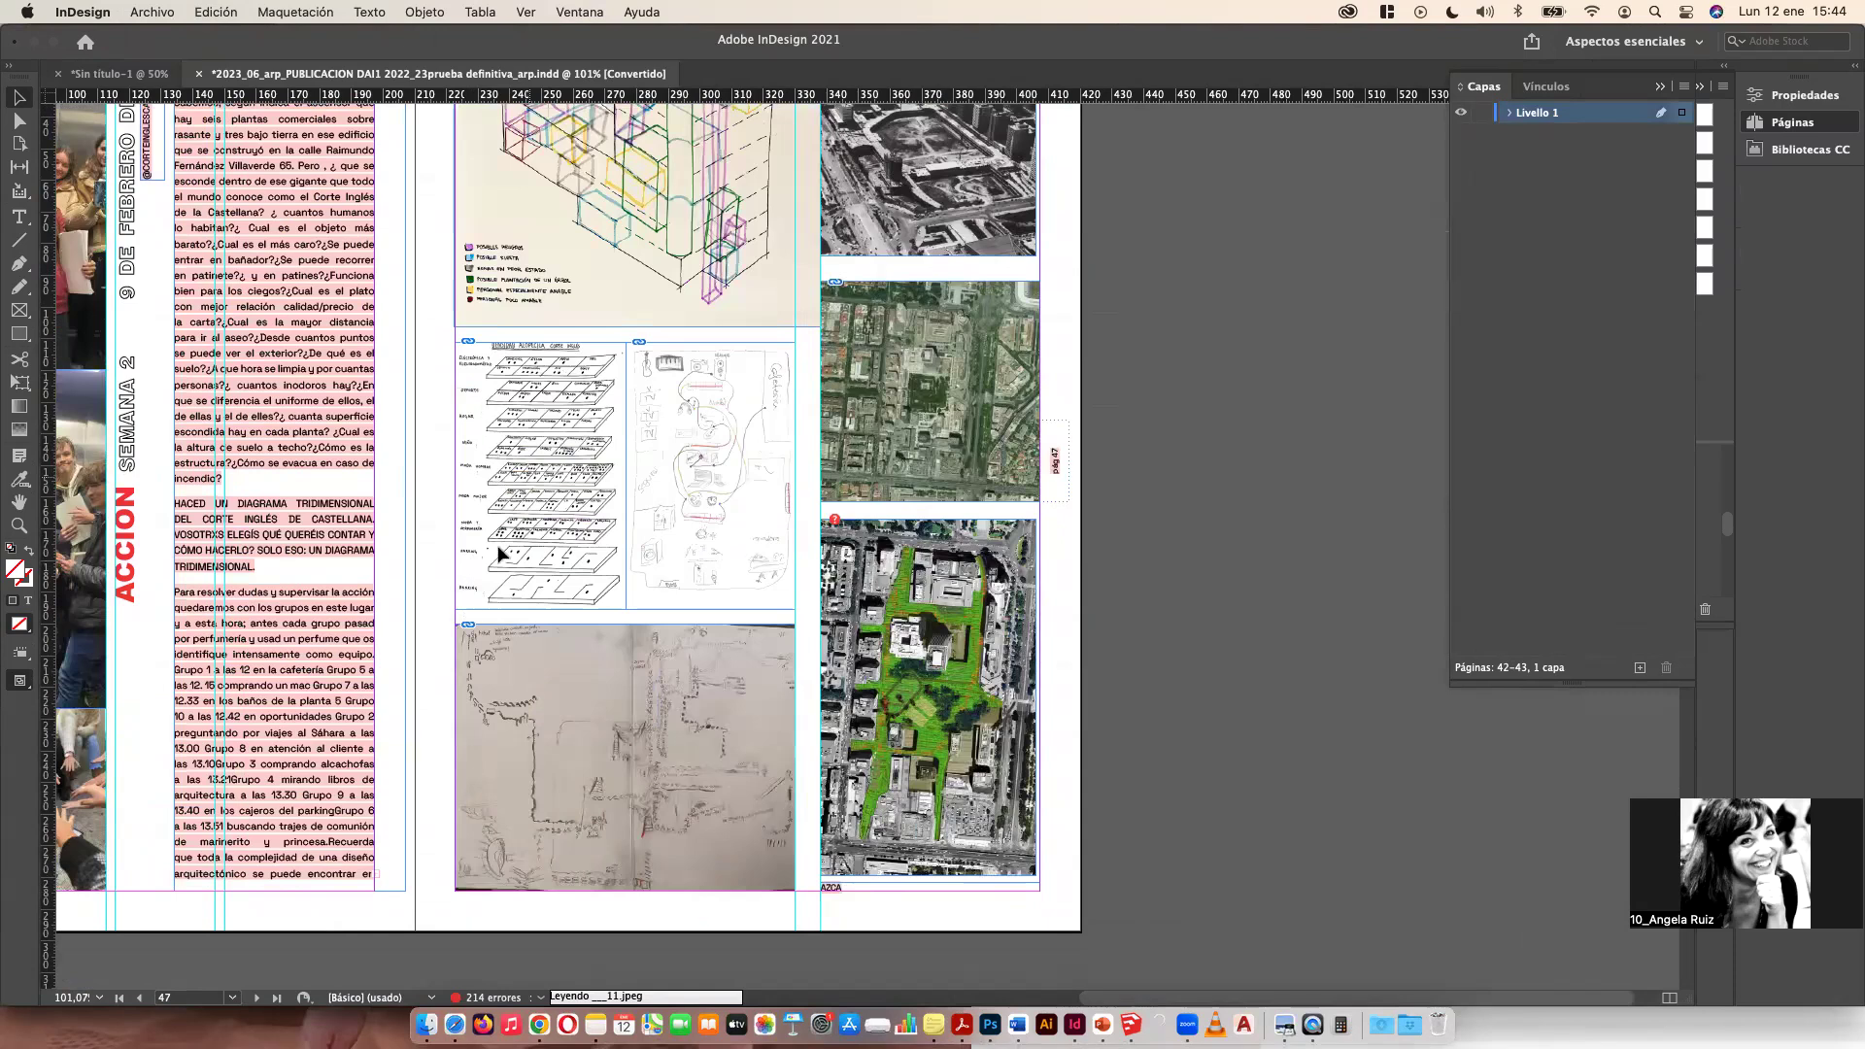
scroll(784, 794, up, 15)
scroll(531, 707, down, 7)
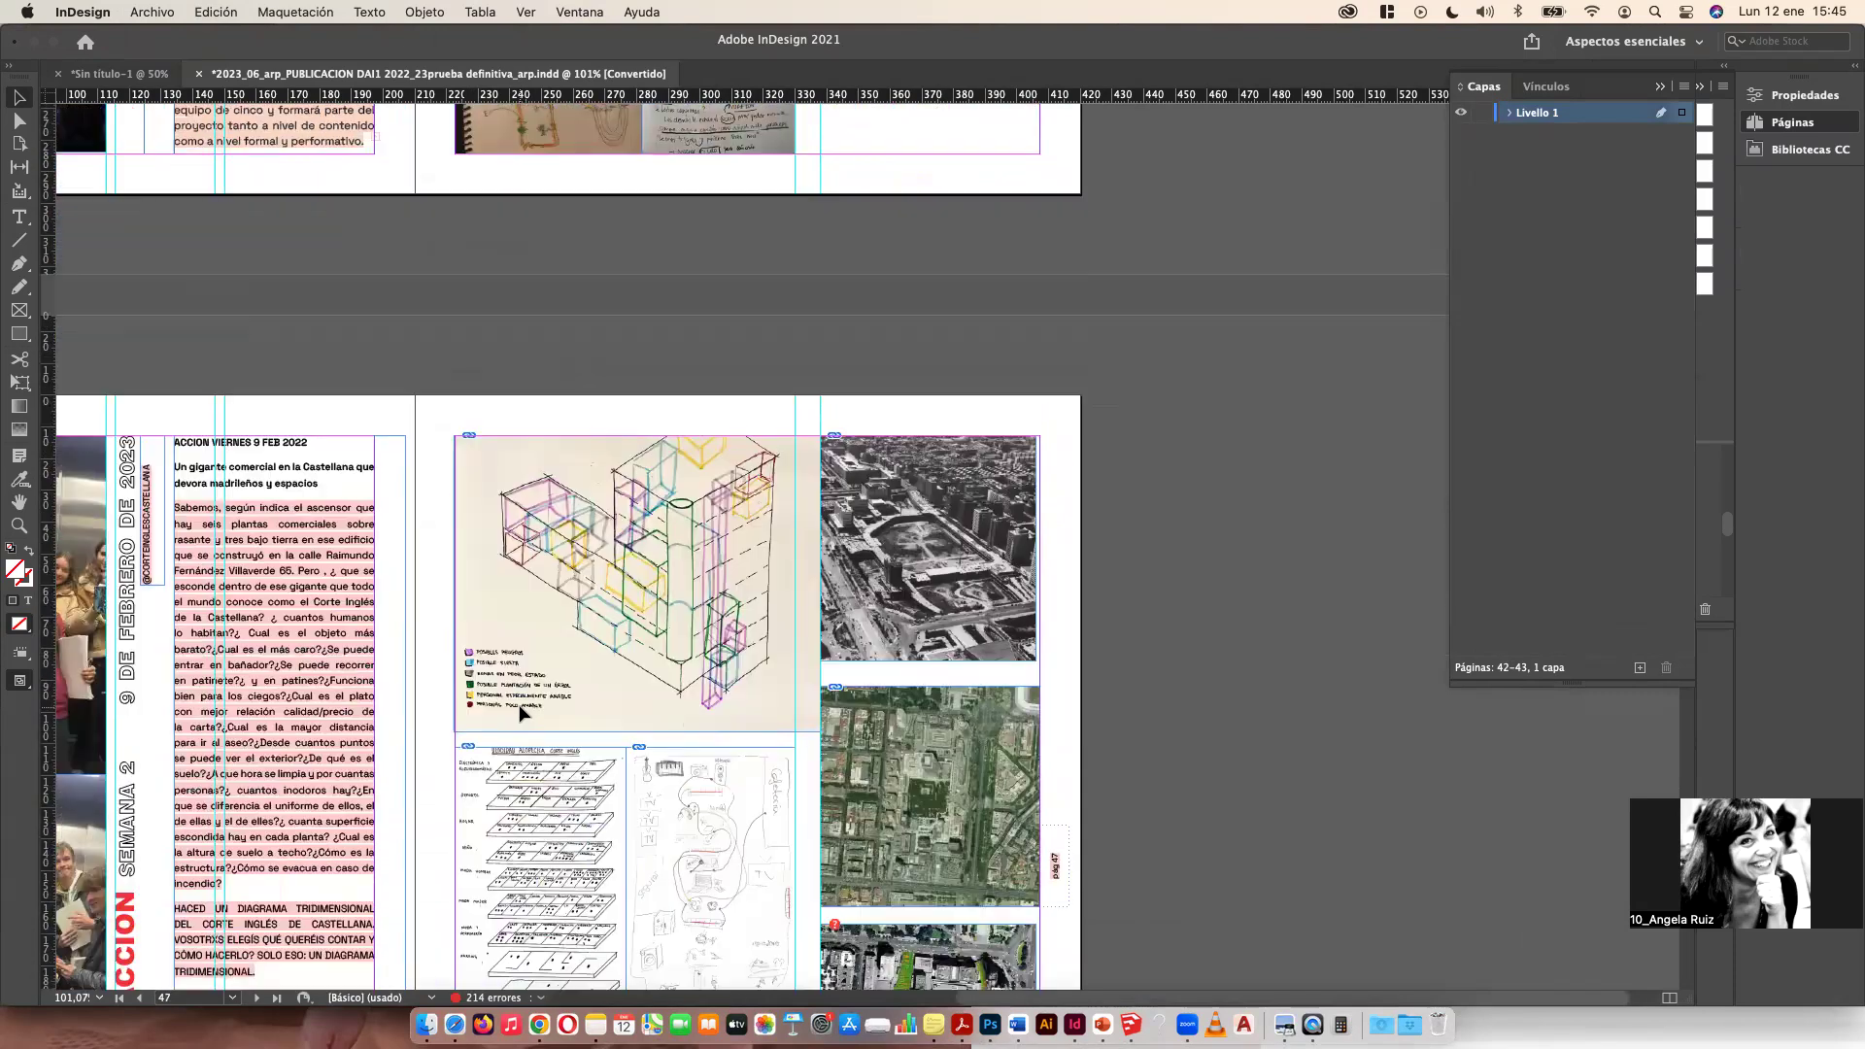
scroll(520, 709, down, 20)
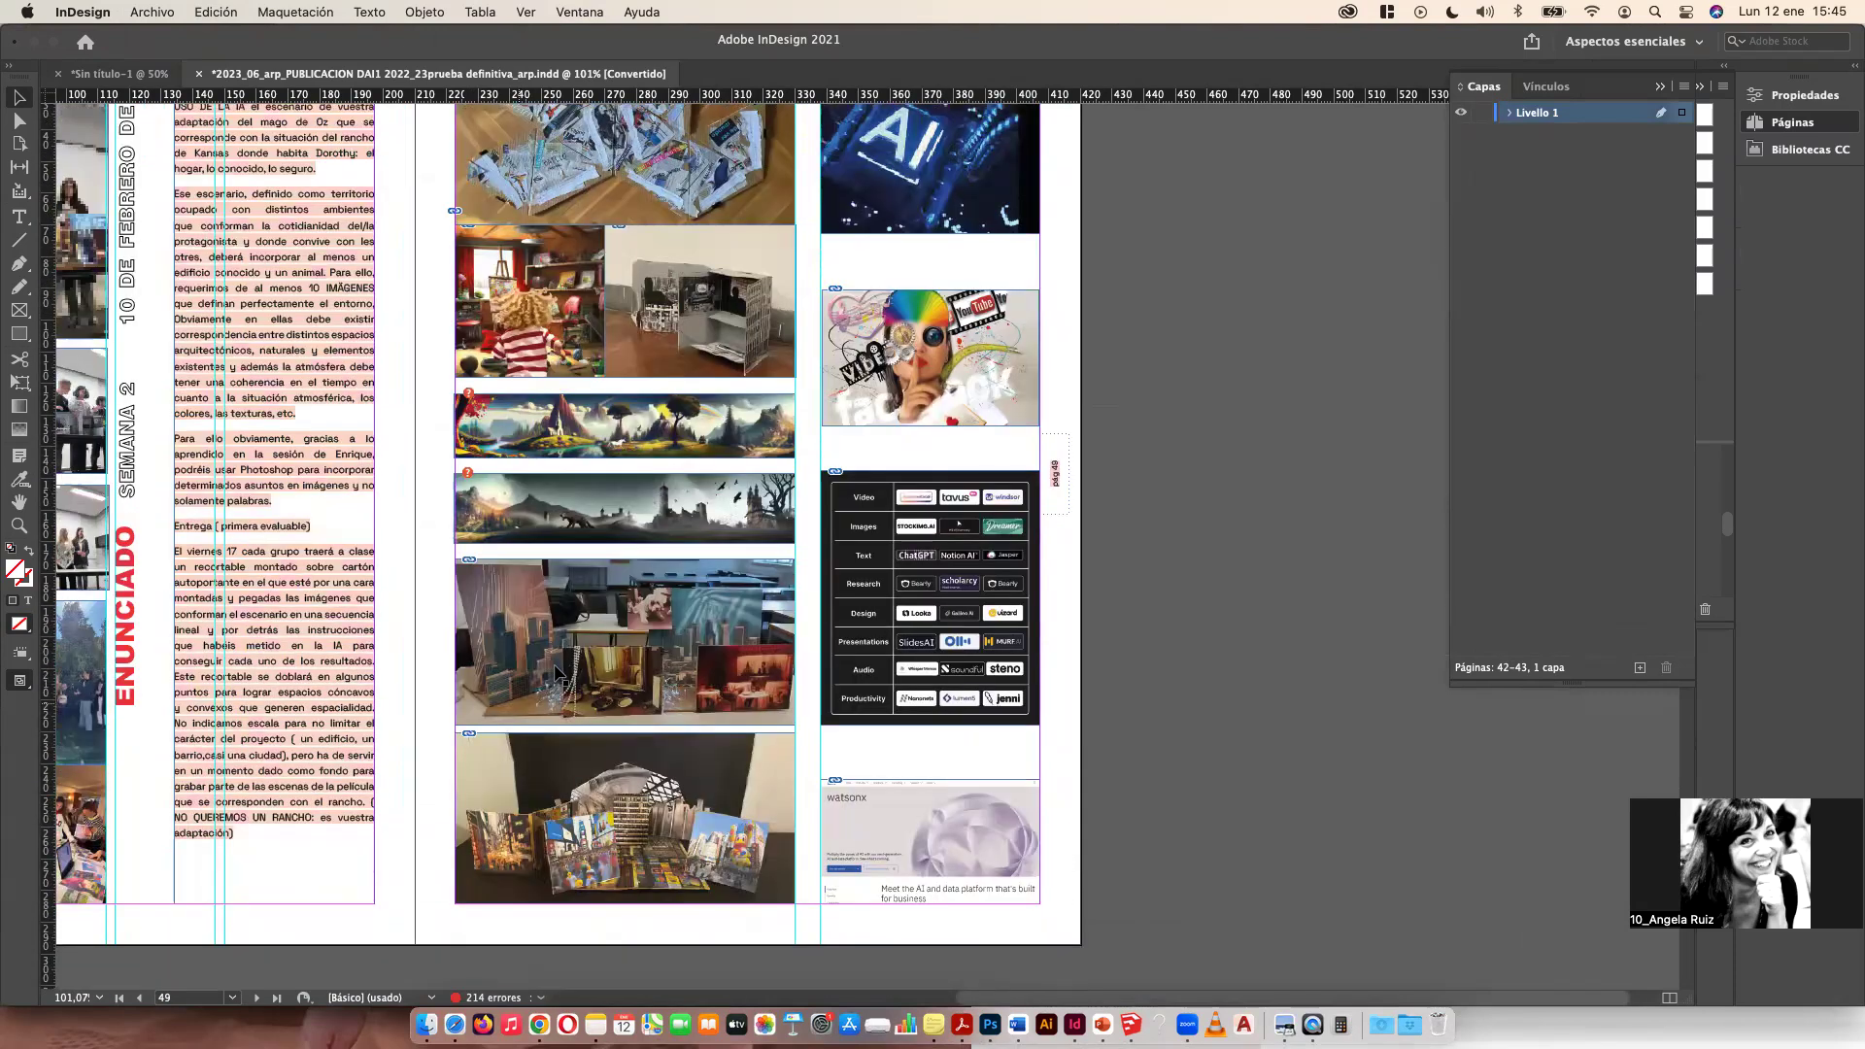
key(super+5)
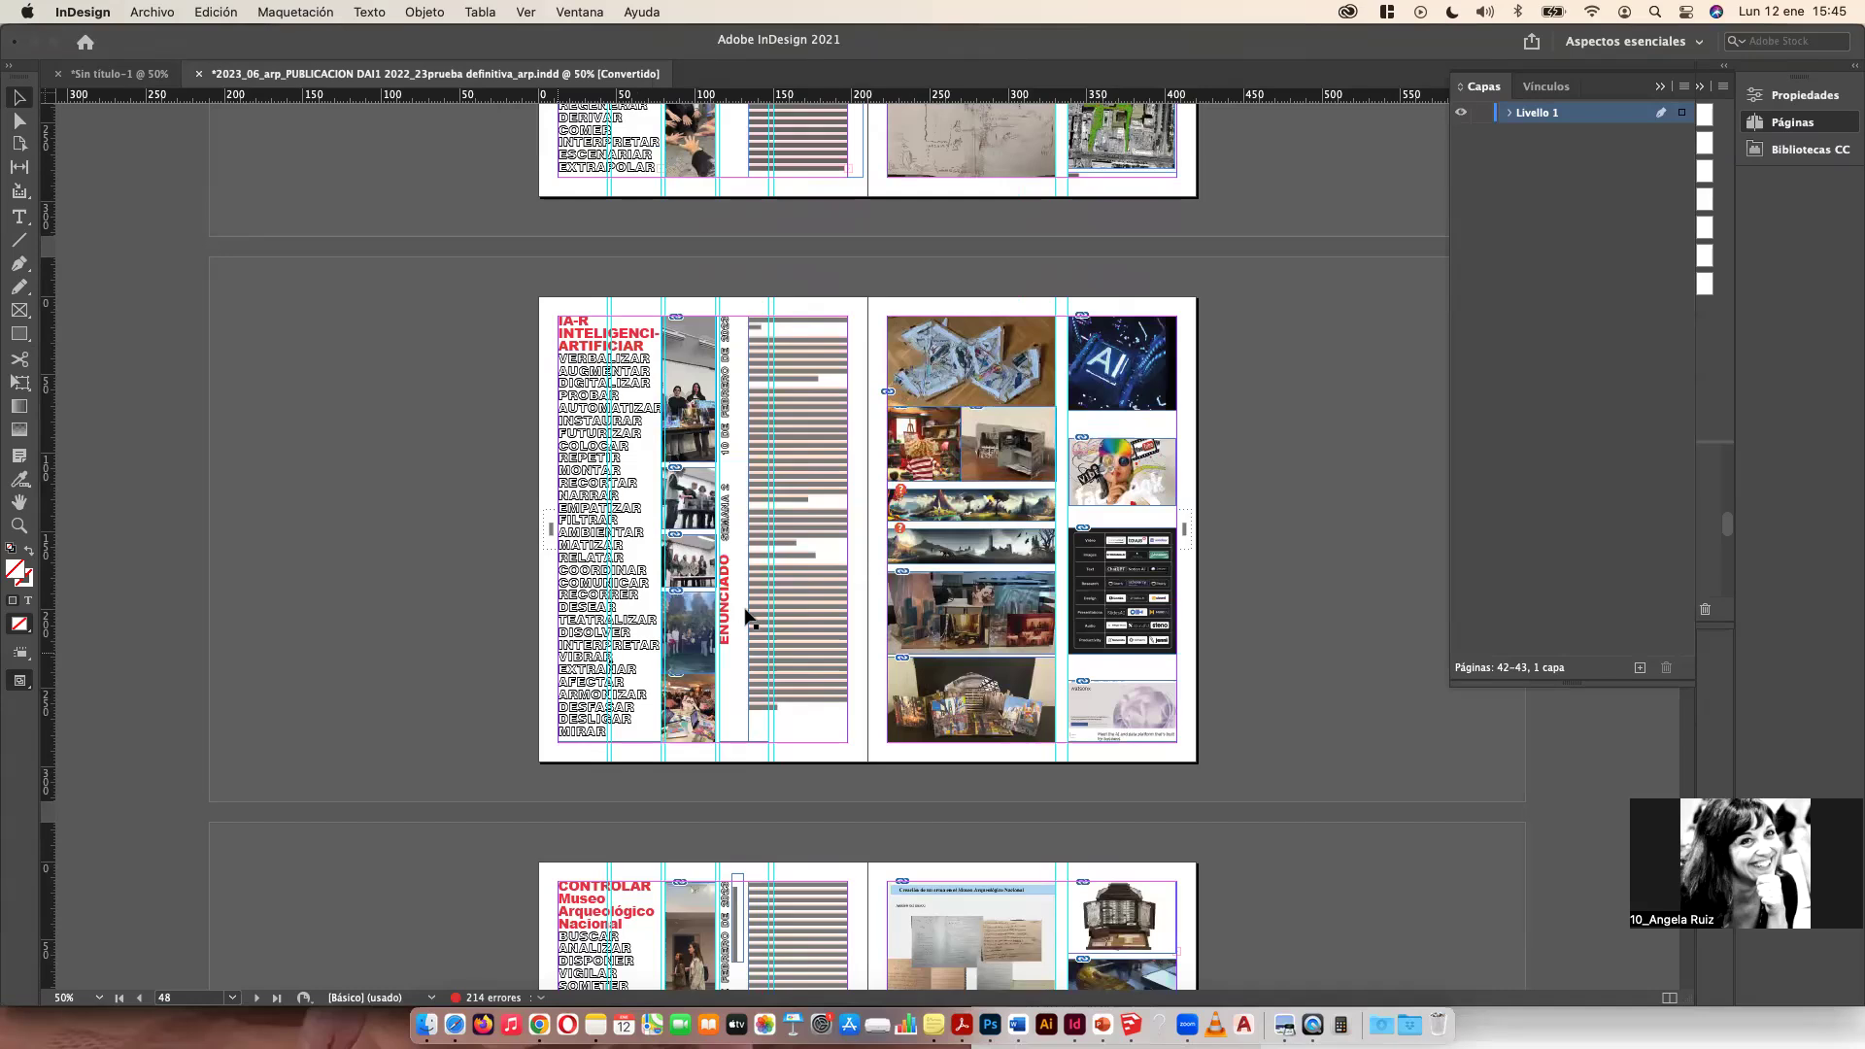
key(super+minus)
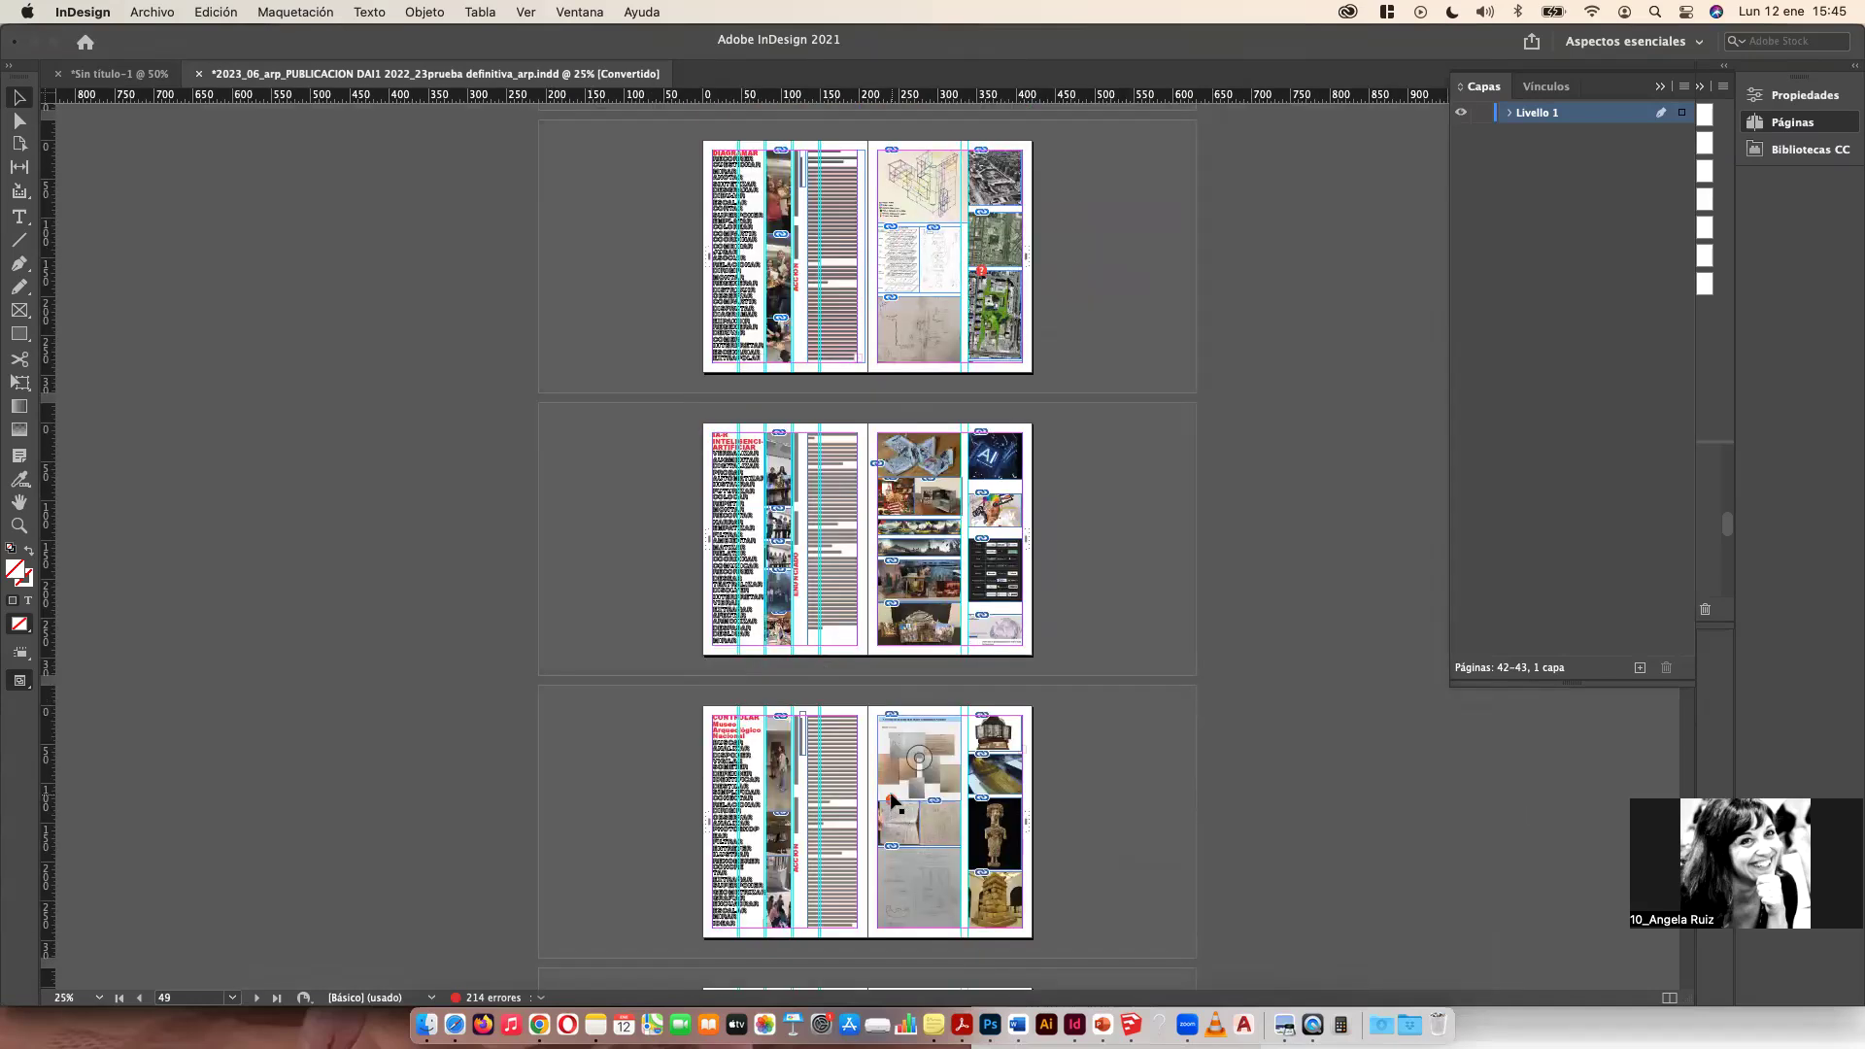
key(super+equal)
key(super+equal)
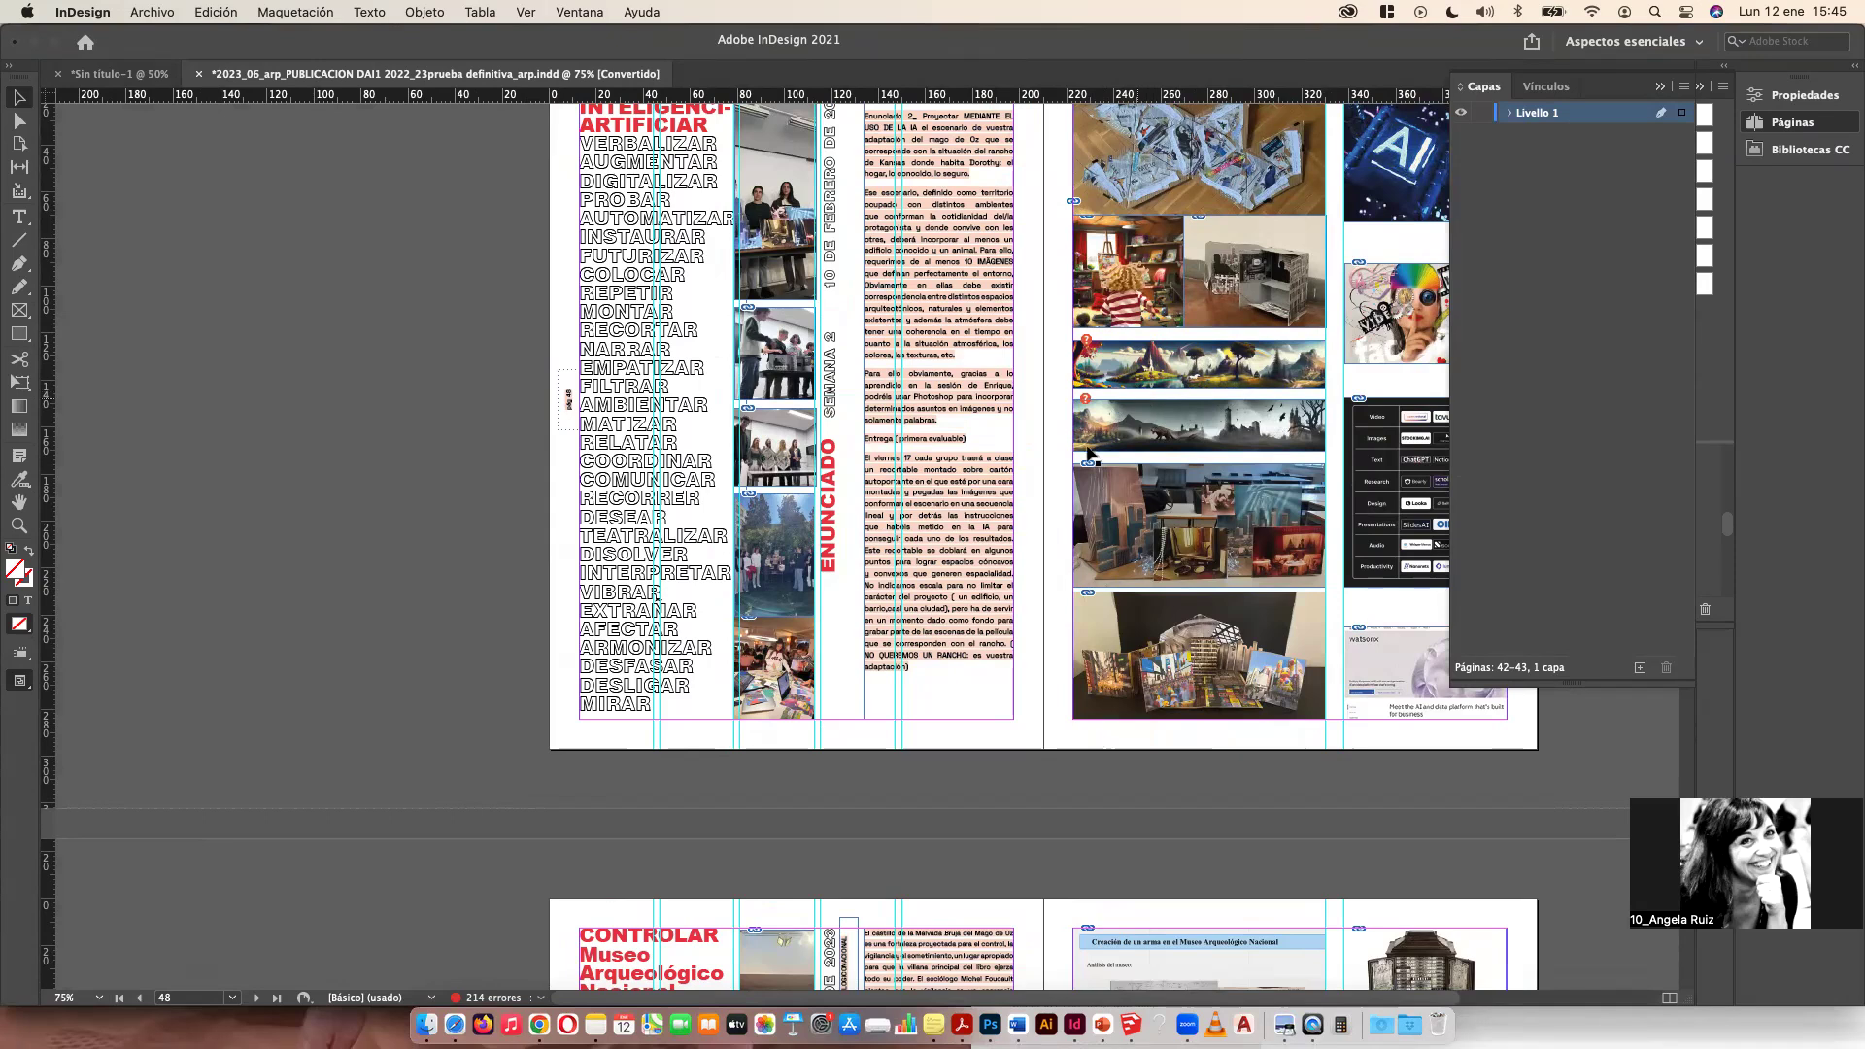
scroll(1083, 452, up, 5)
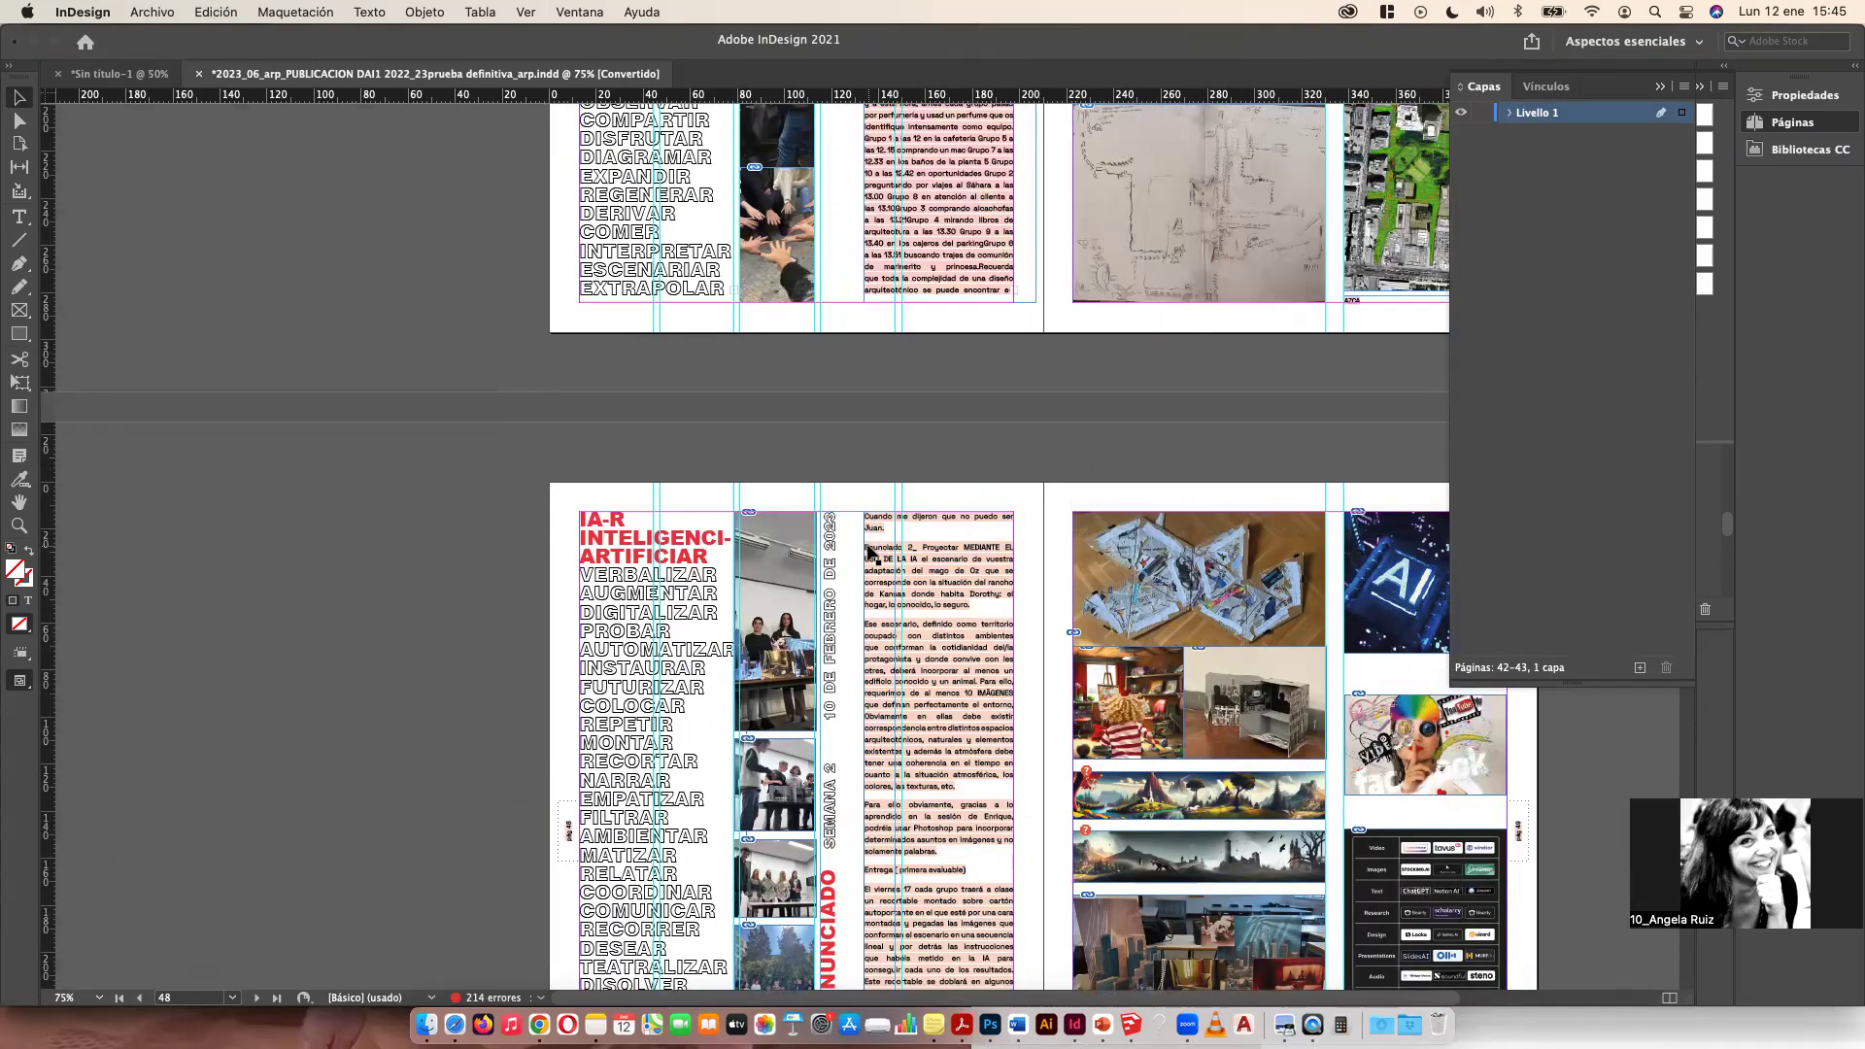
key(super+minus)
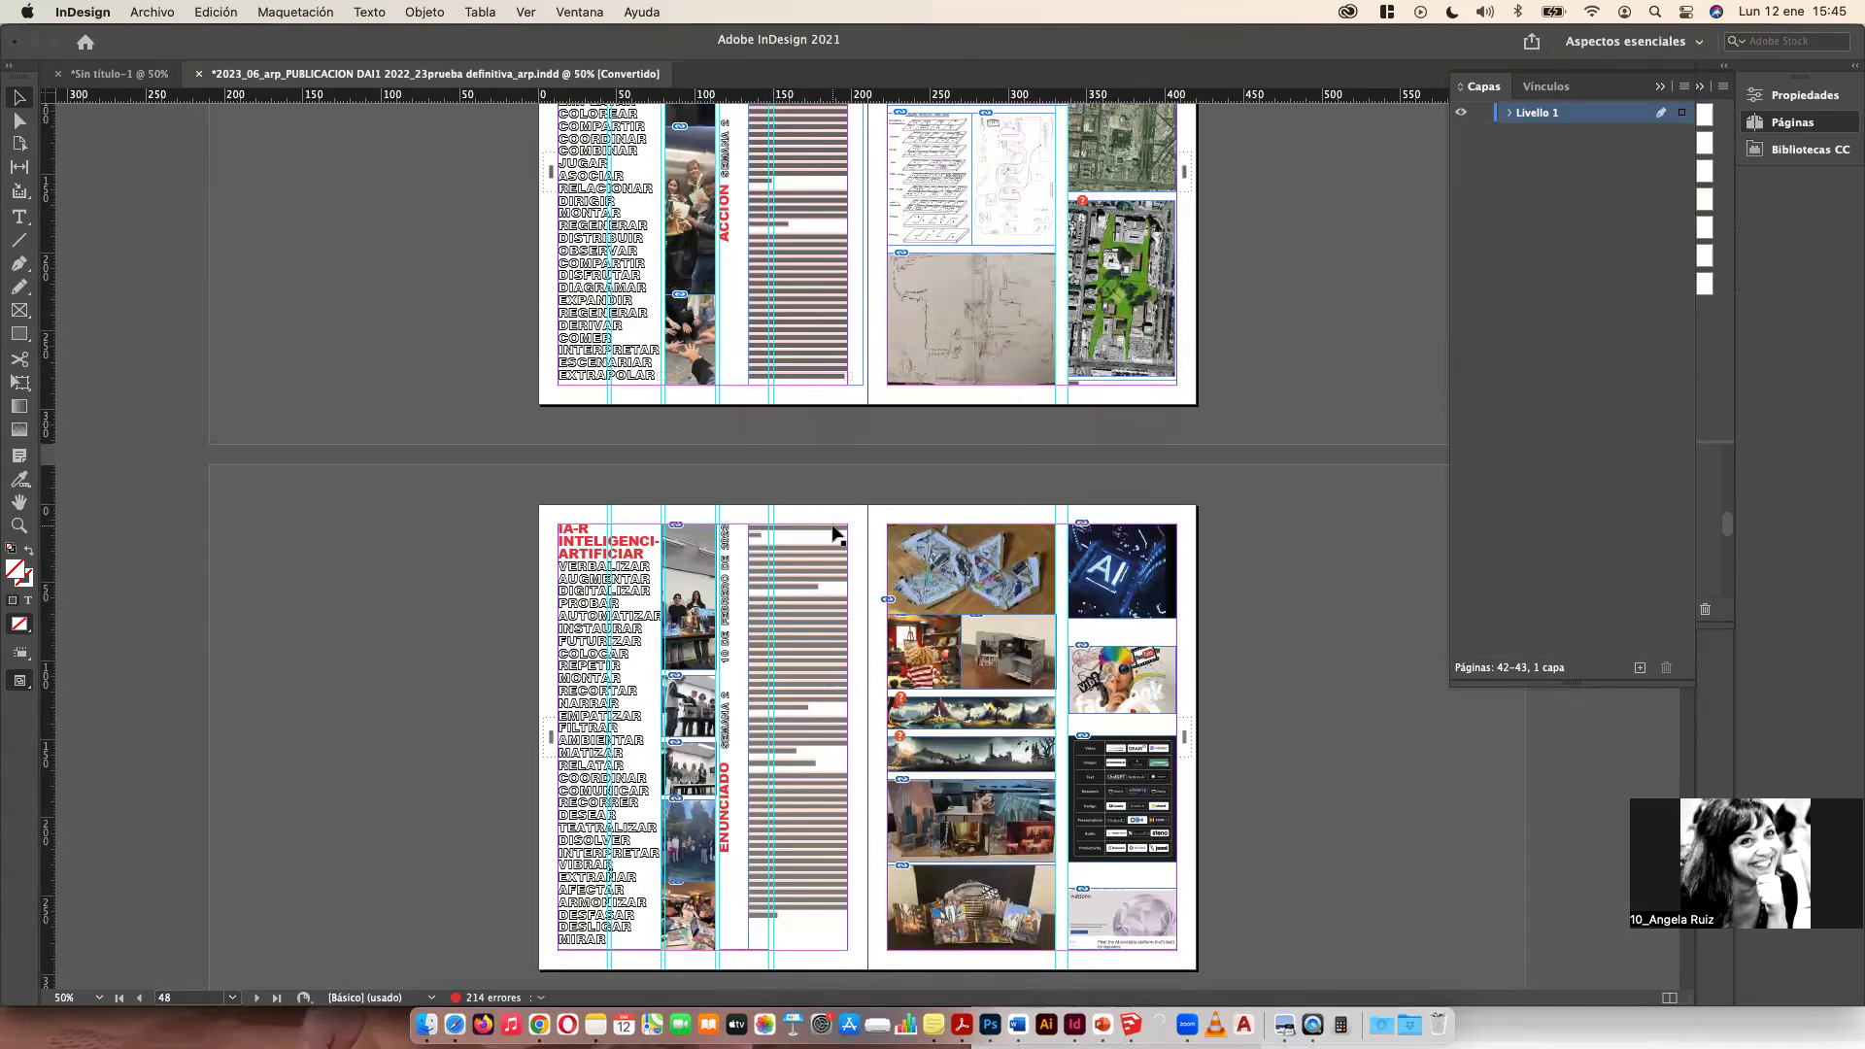
key(super+minus)
scroll(913, 398, up, 10)
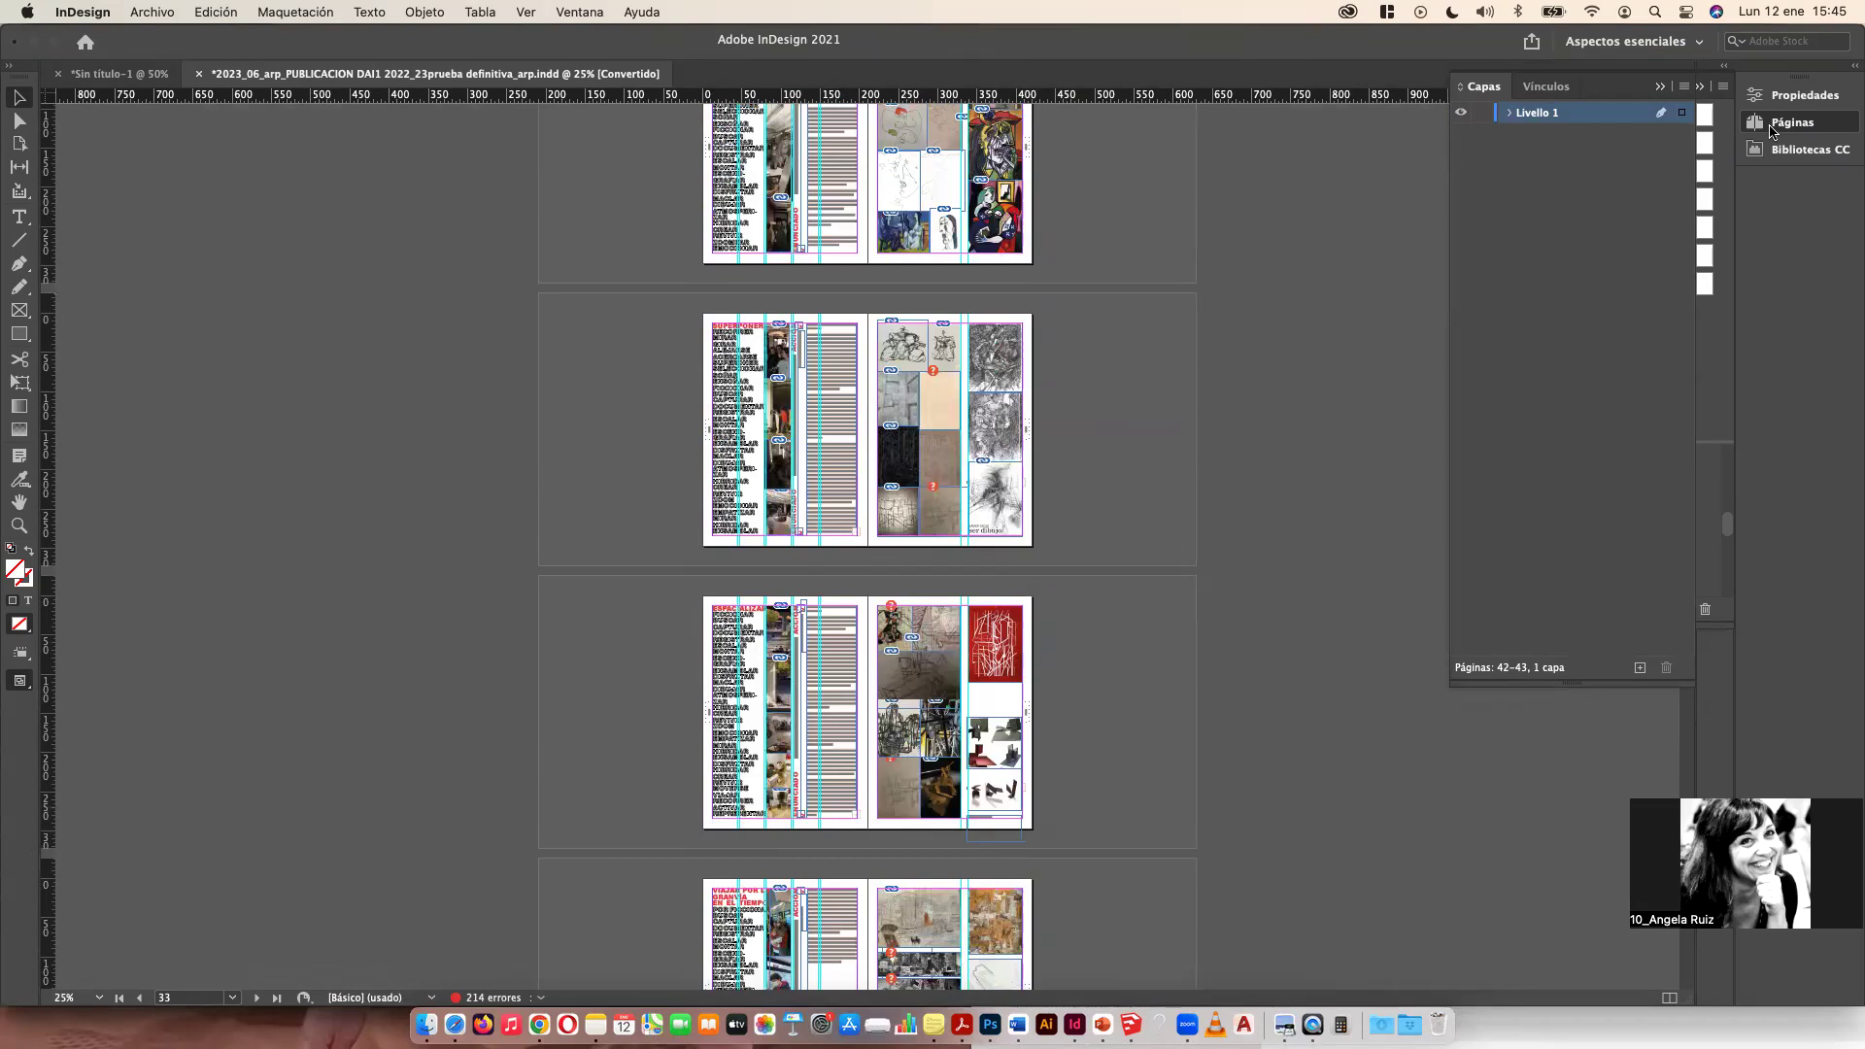
Step: Open the Pages panel and scroll through its spread thumbnails
click(1772, 126)
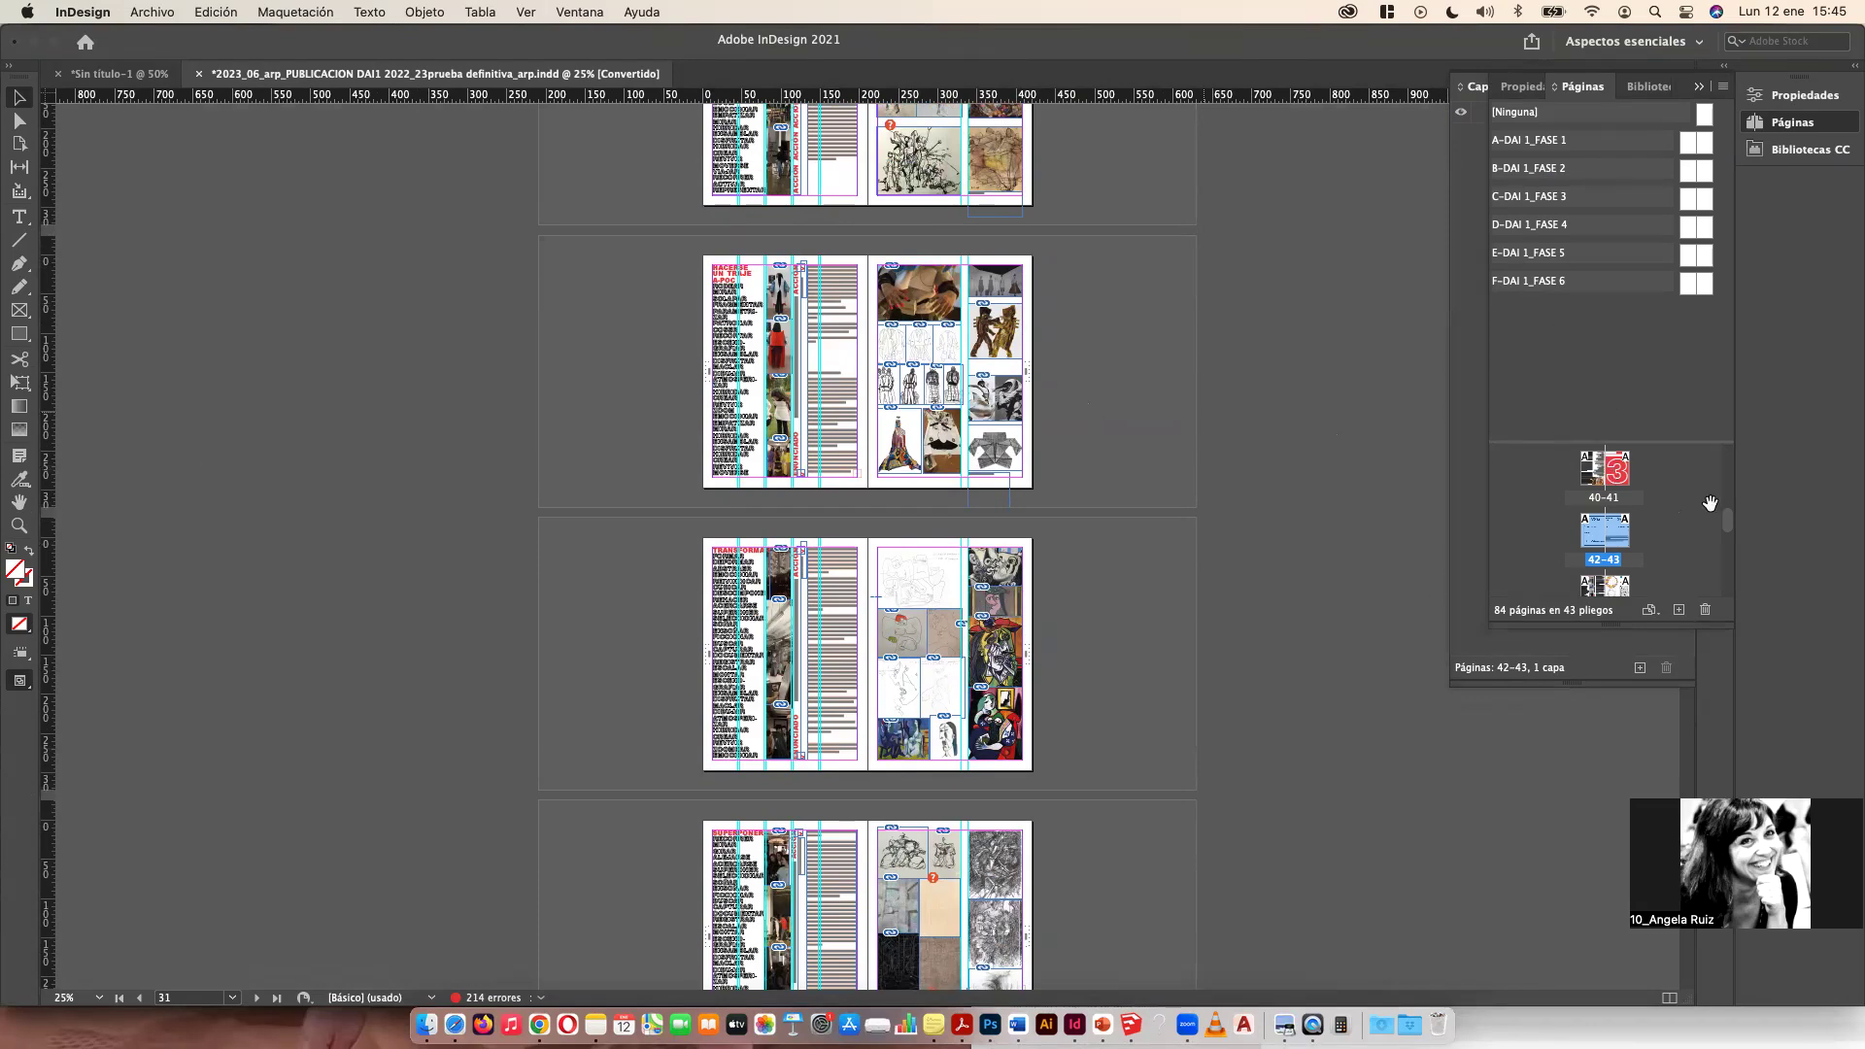
drag(1691, 441, 1690, 309)
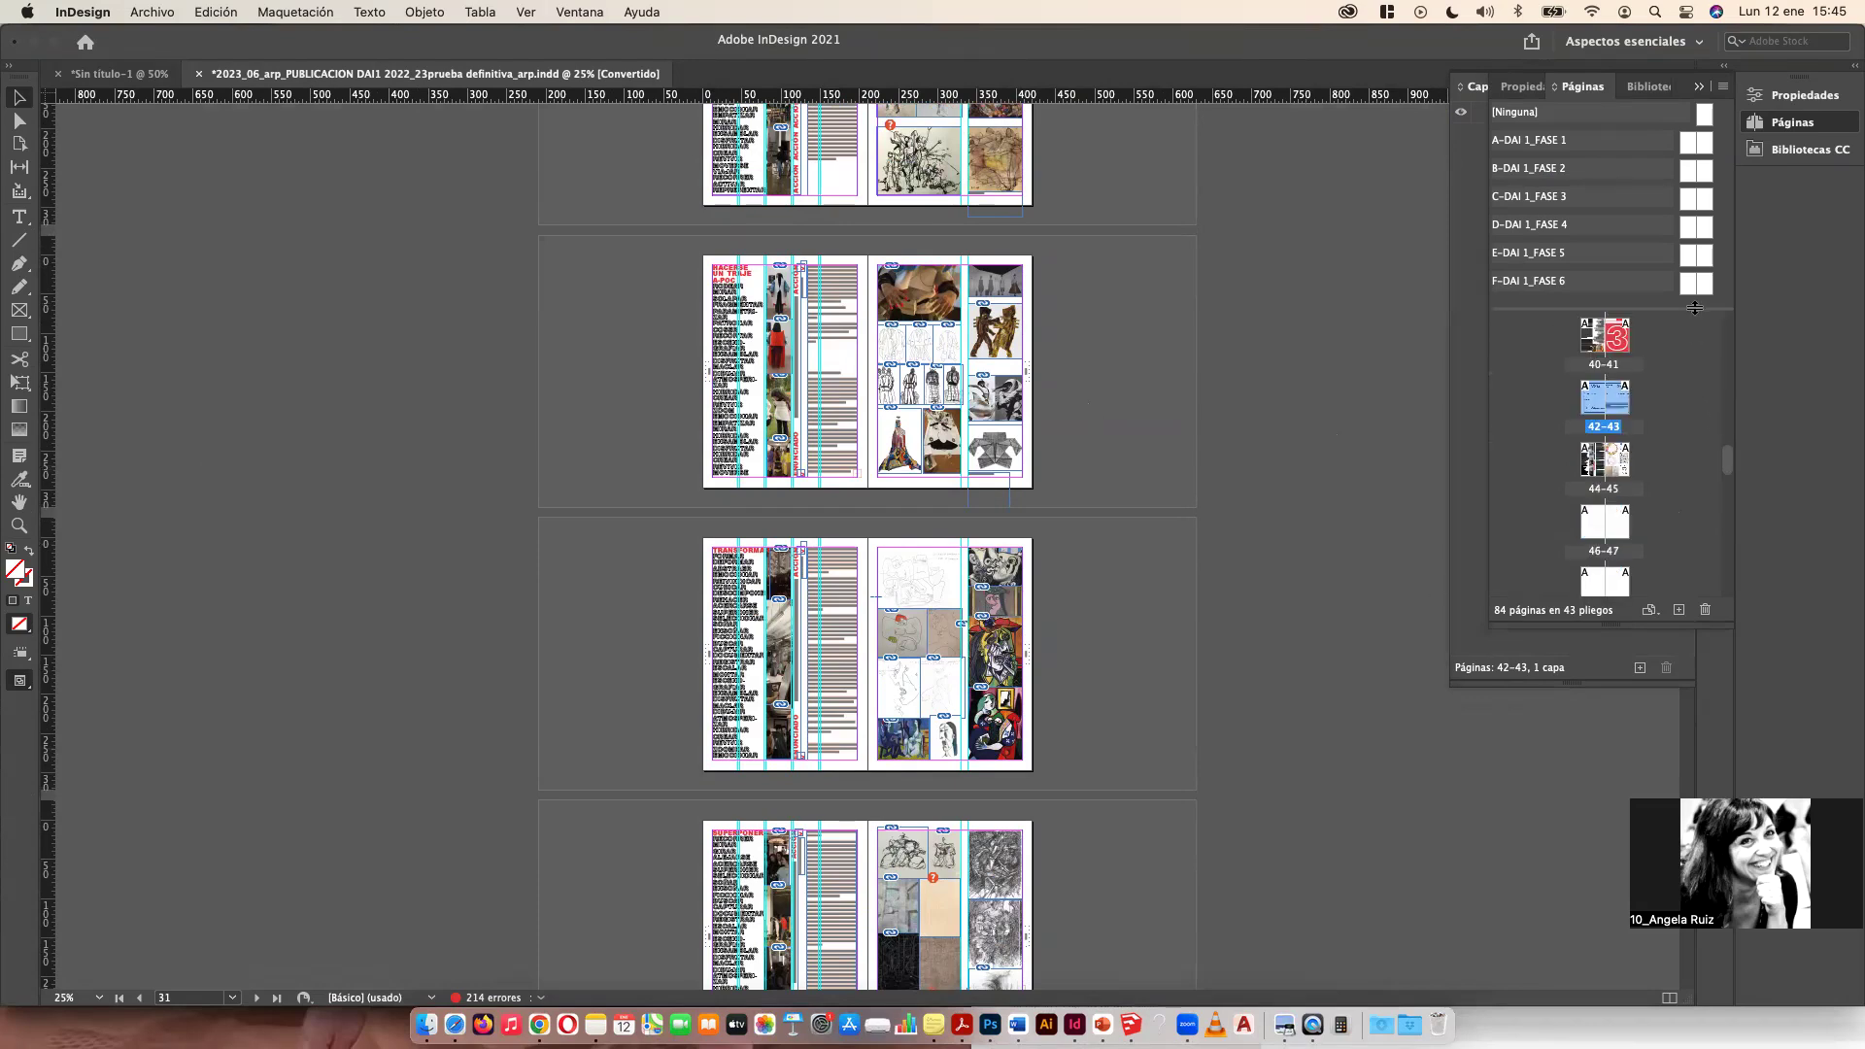
drag(1725, 455, 1733, 522)
click(1728, 419)
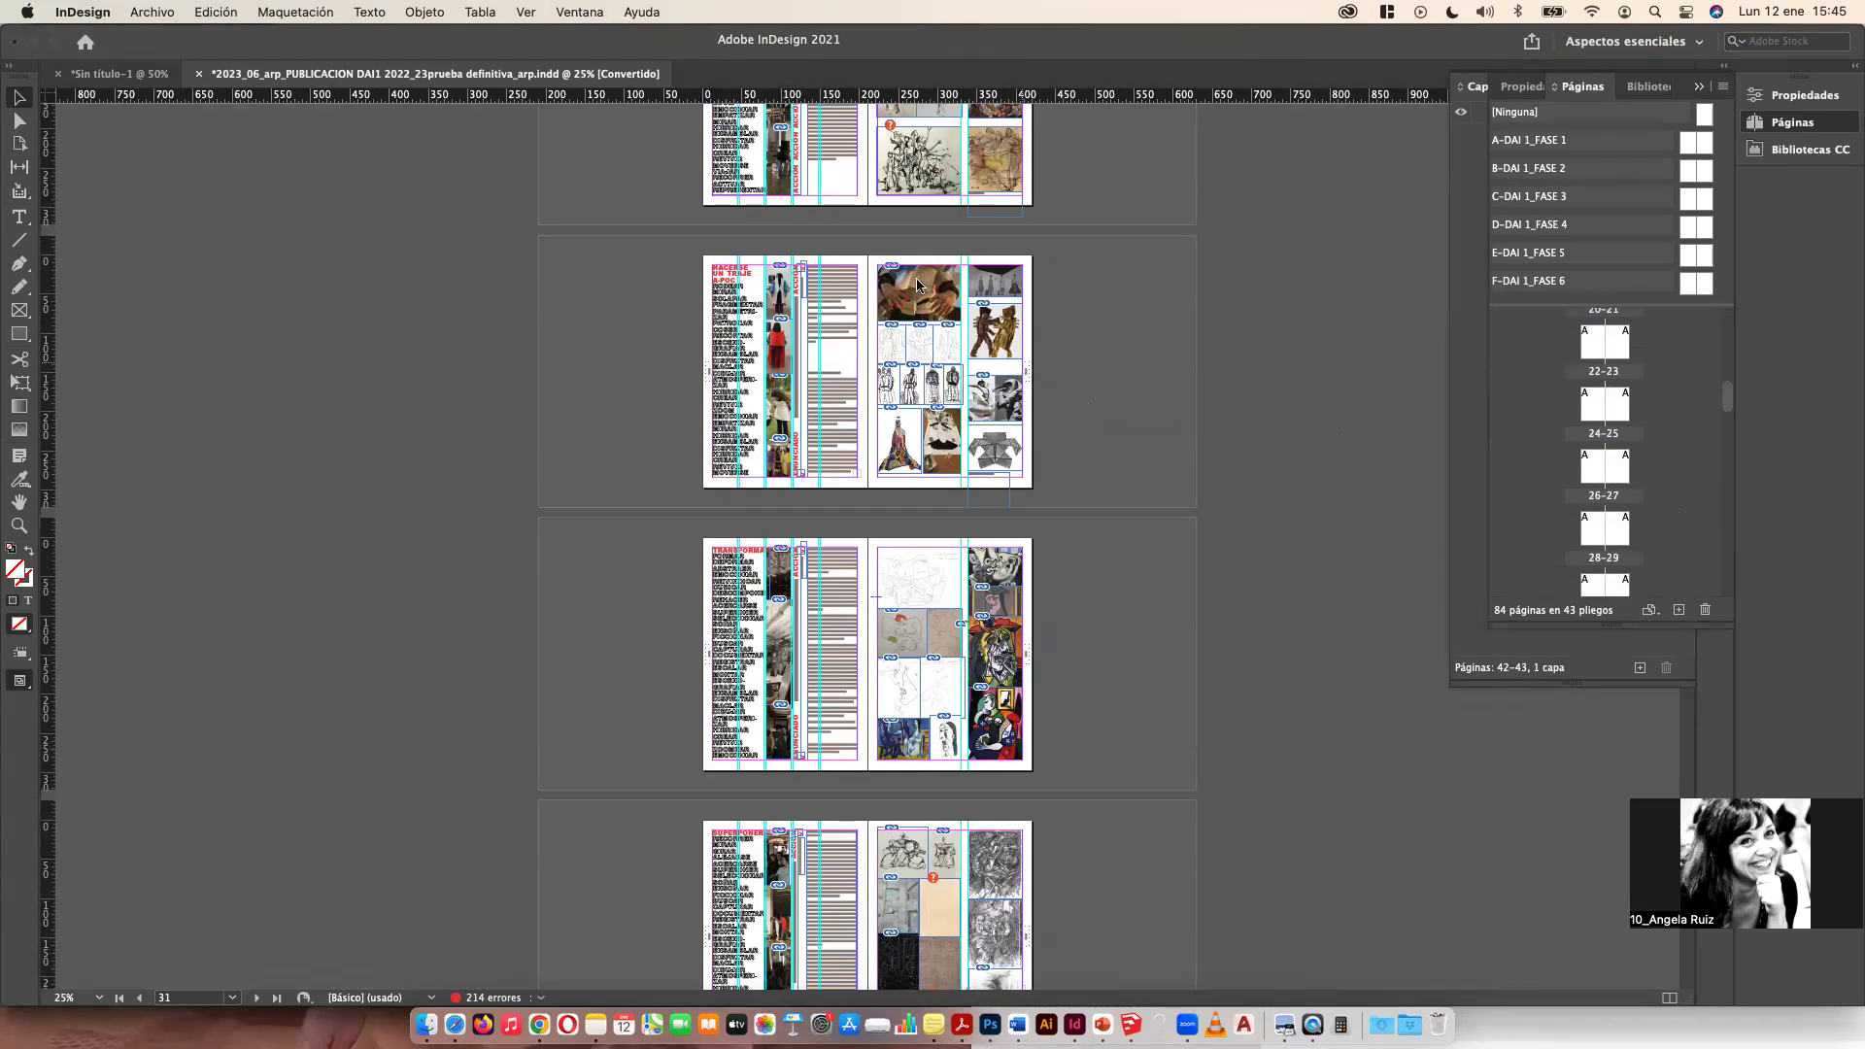
scroll(991, 706, up, 20)
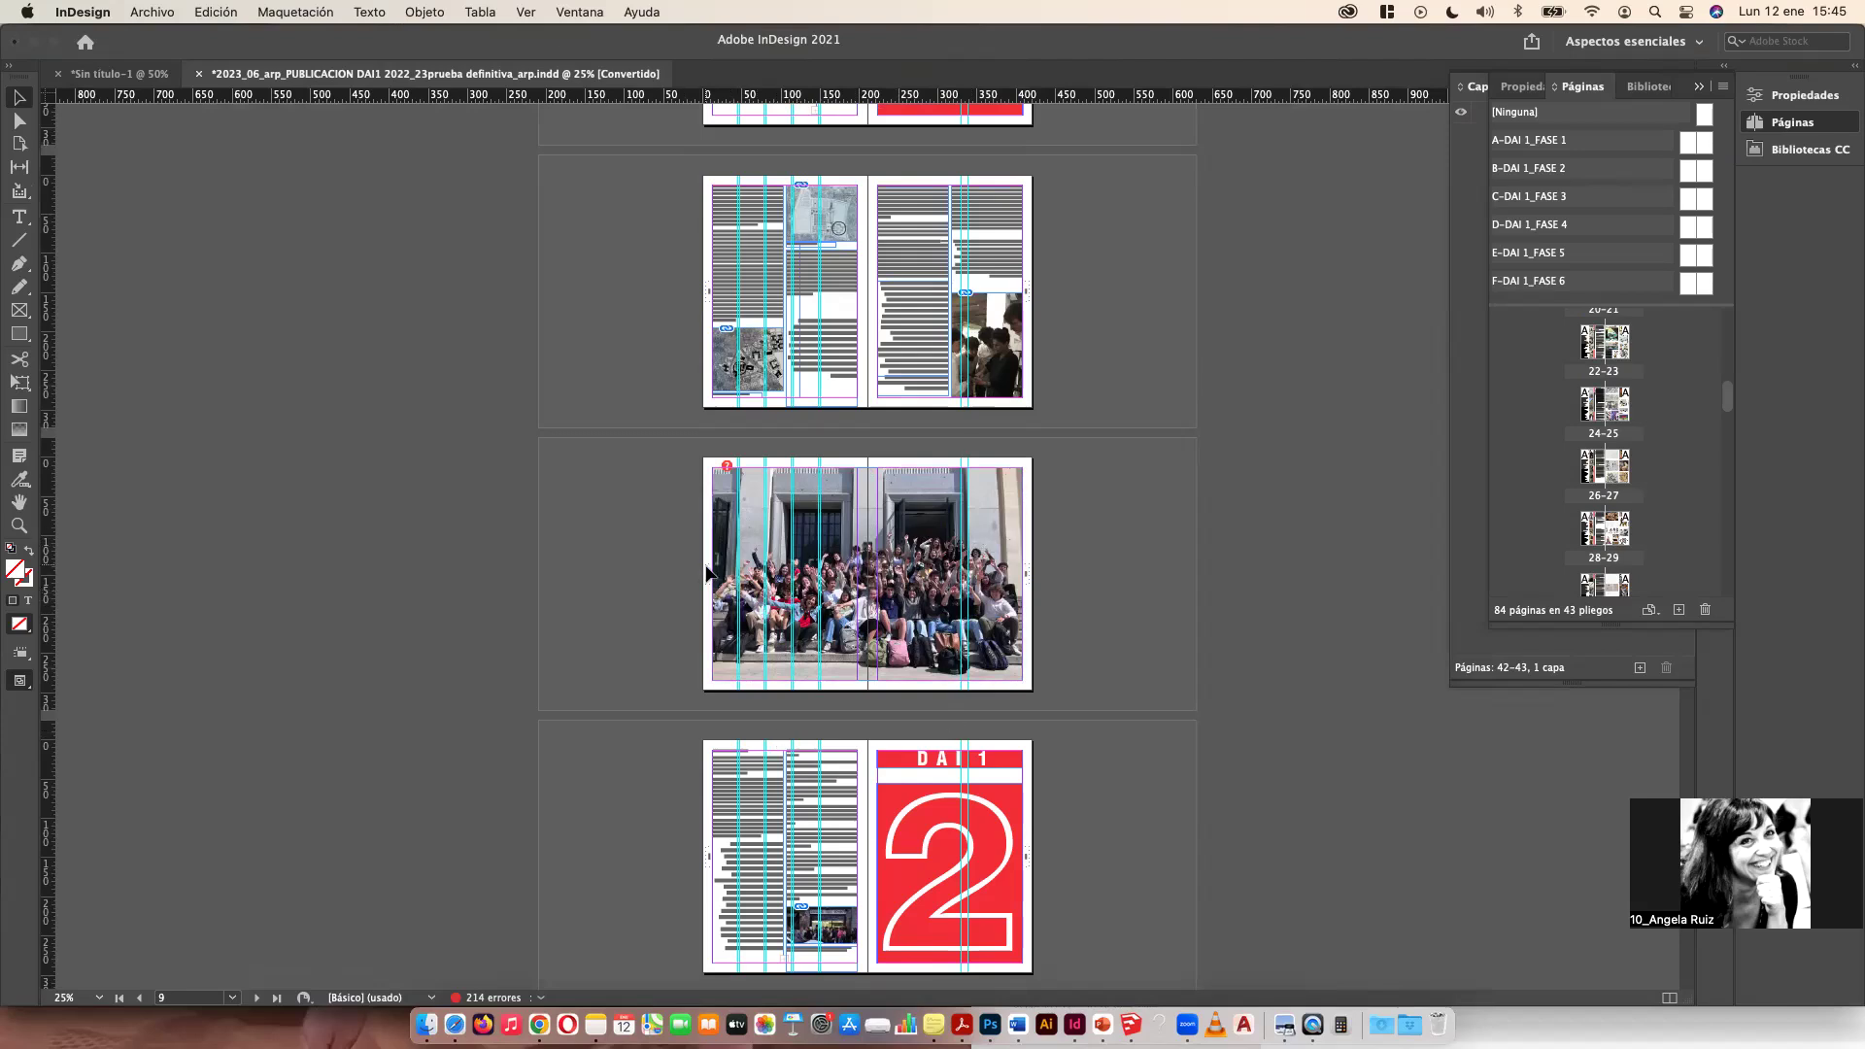
Step: Zoom out and back in, scrolling through the weekly action spreads to review their layouts
key(super+minus)
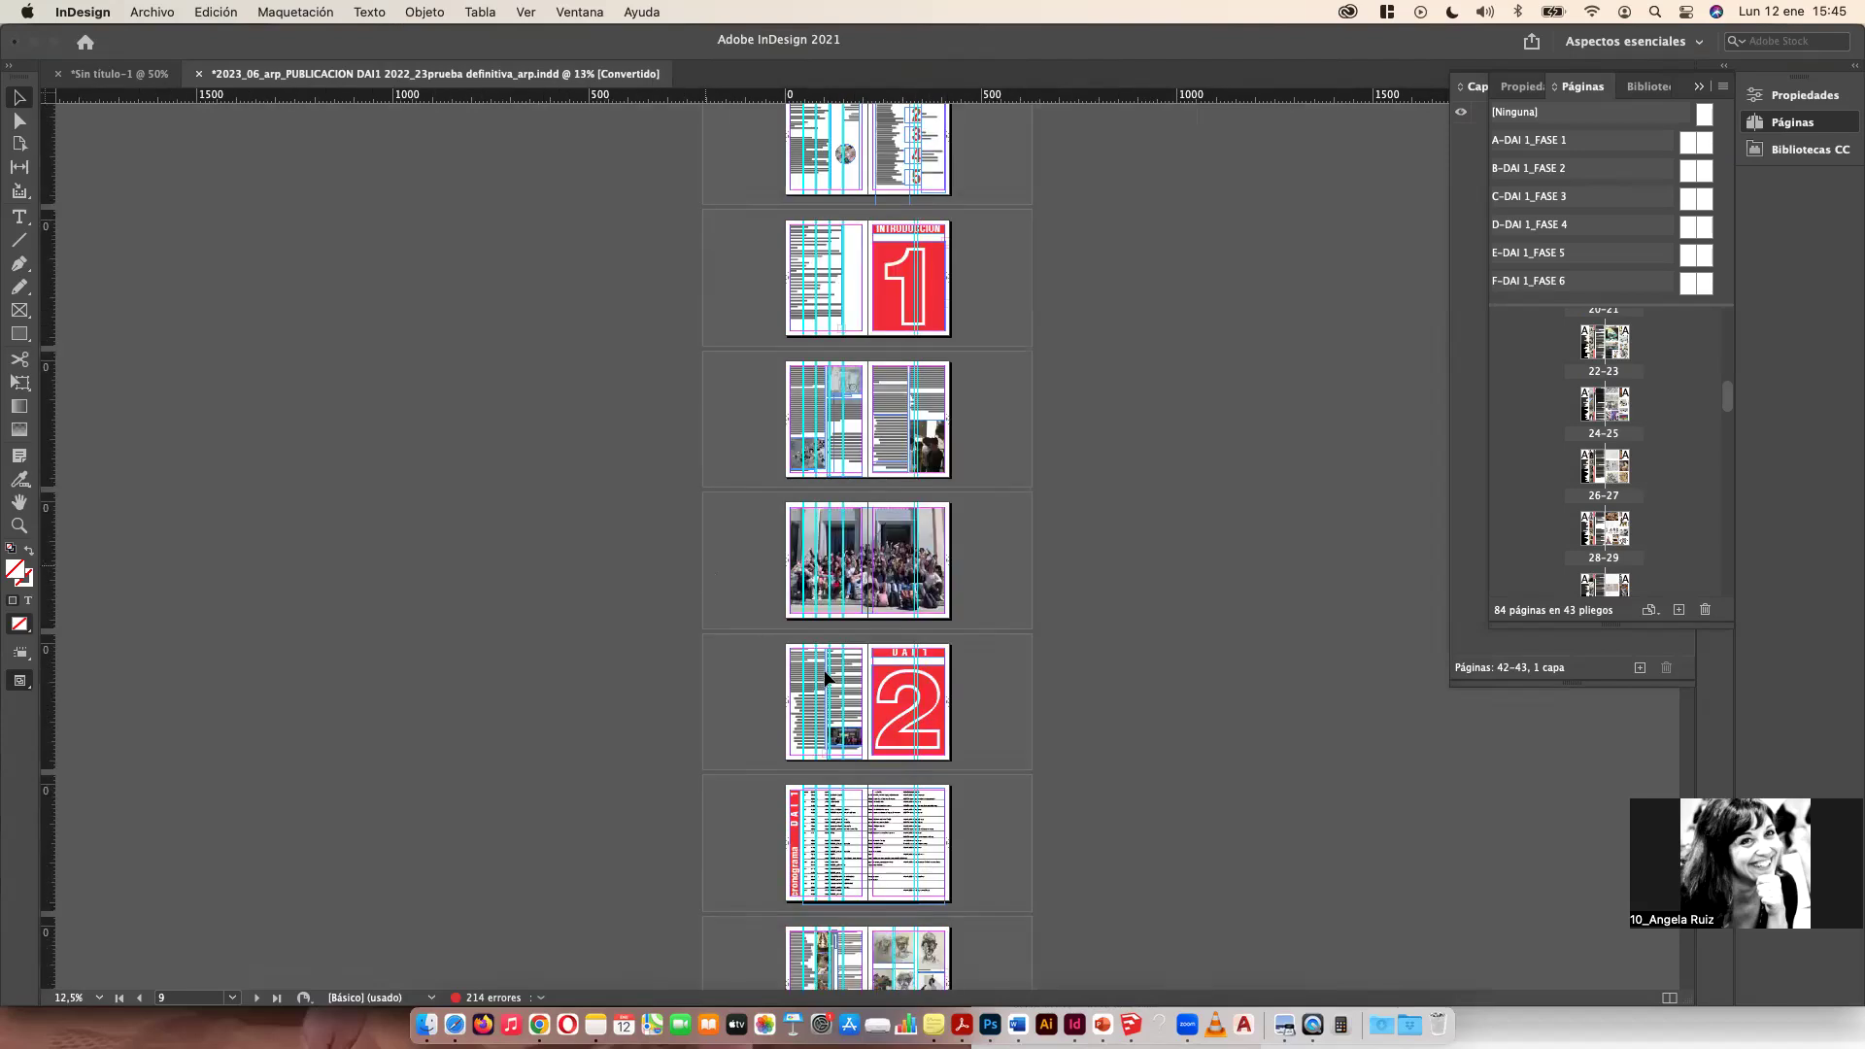
key(super+minus)
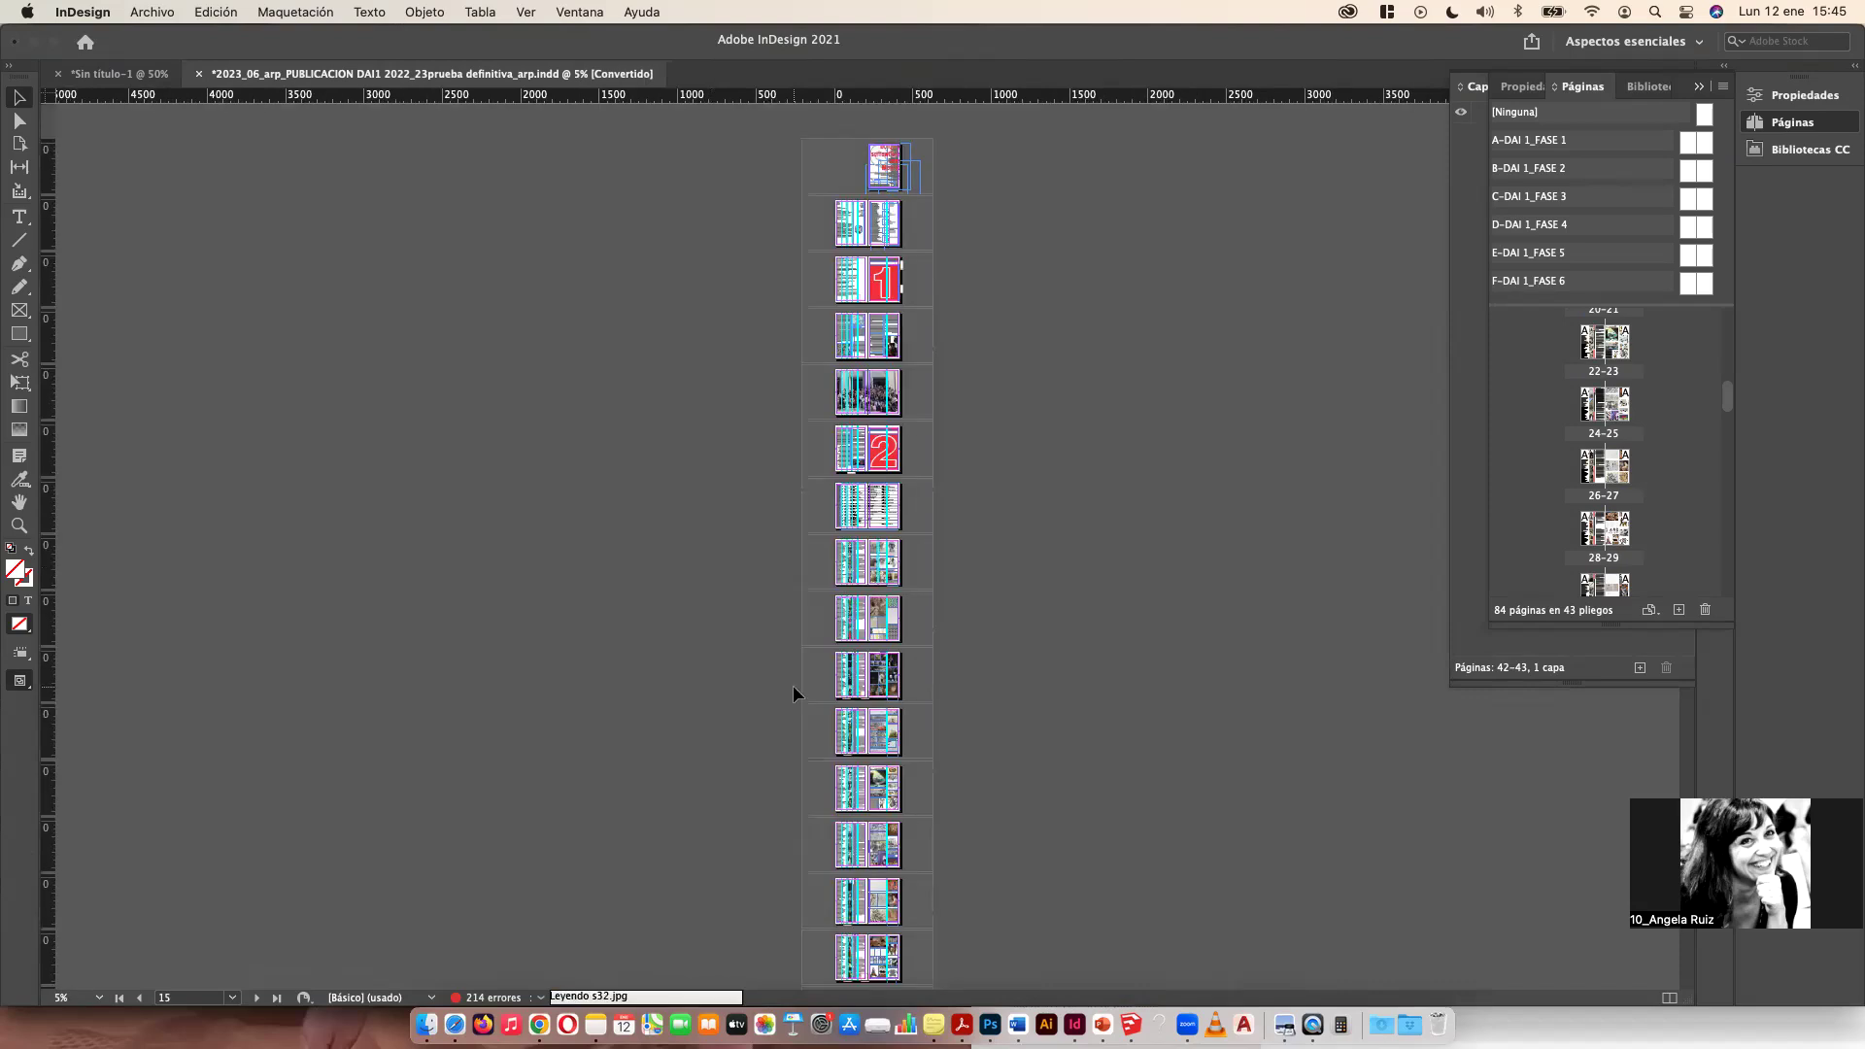
key(super+plus)
key(super+plus)
key(super+plus)
key(super+plus)
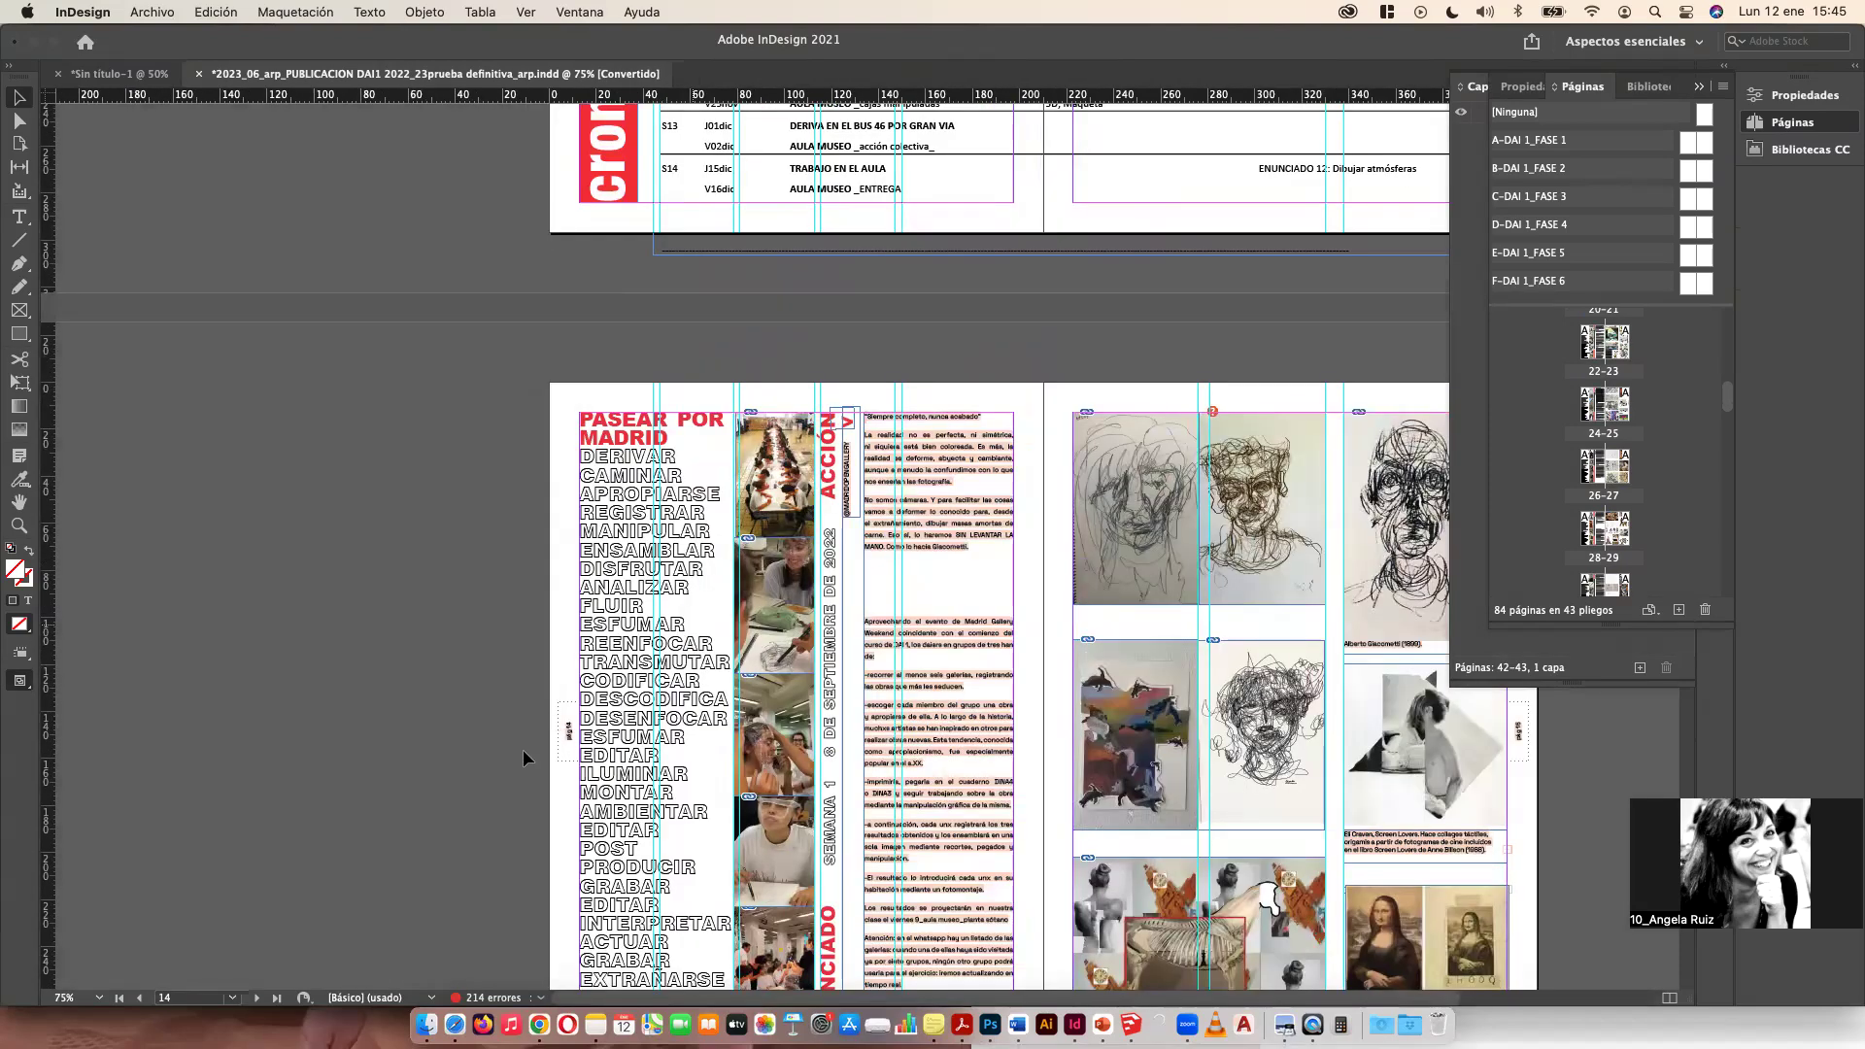
key(super+plus)
key(super+plus)
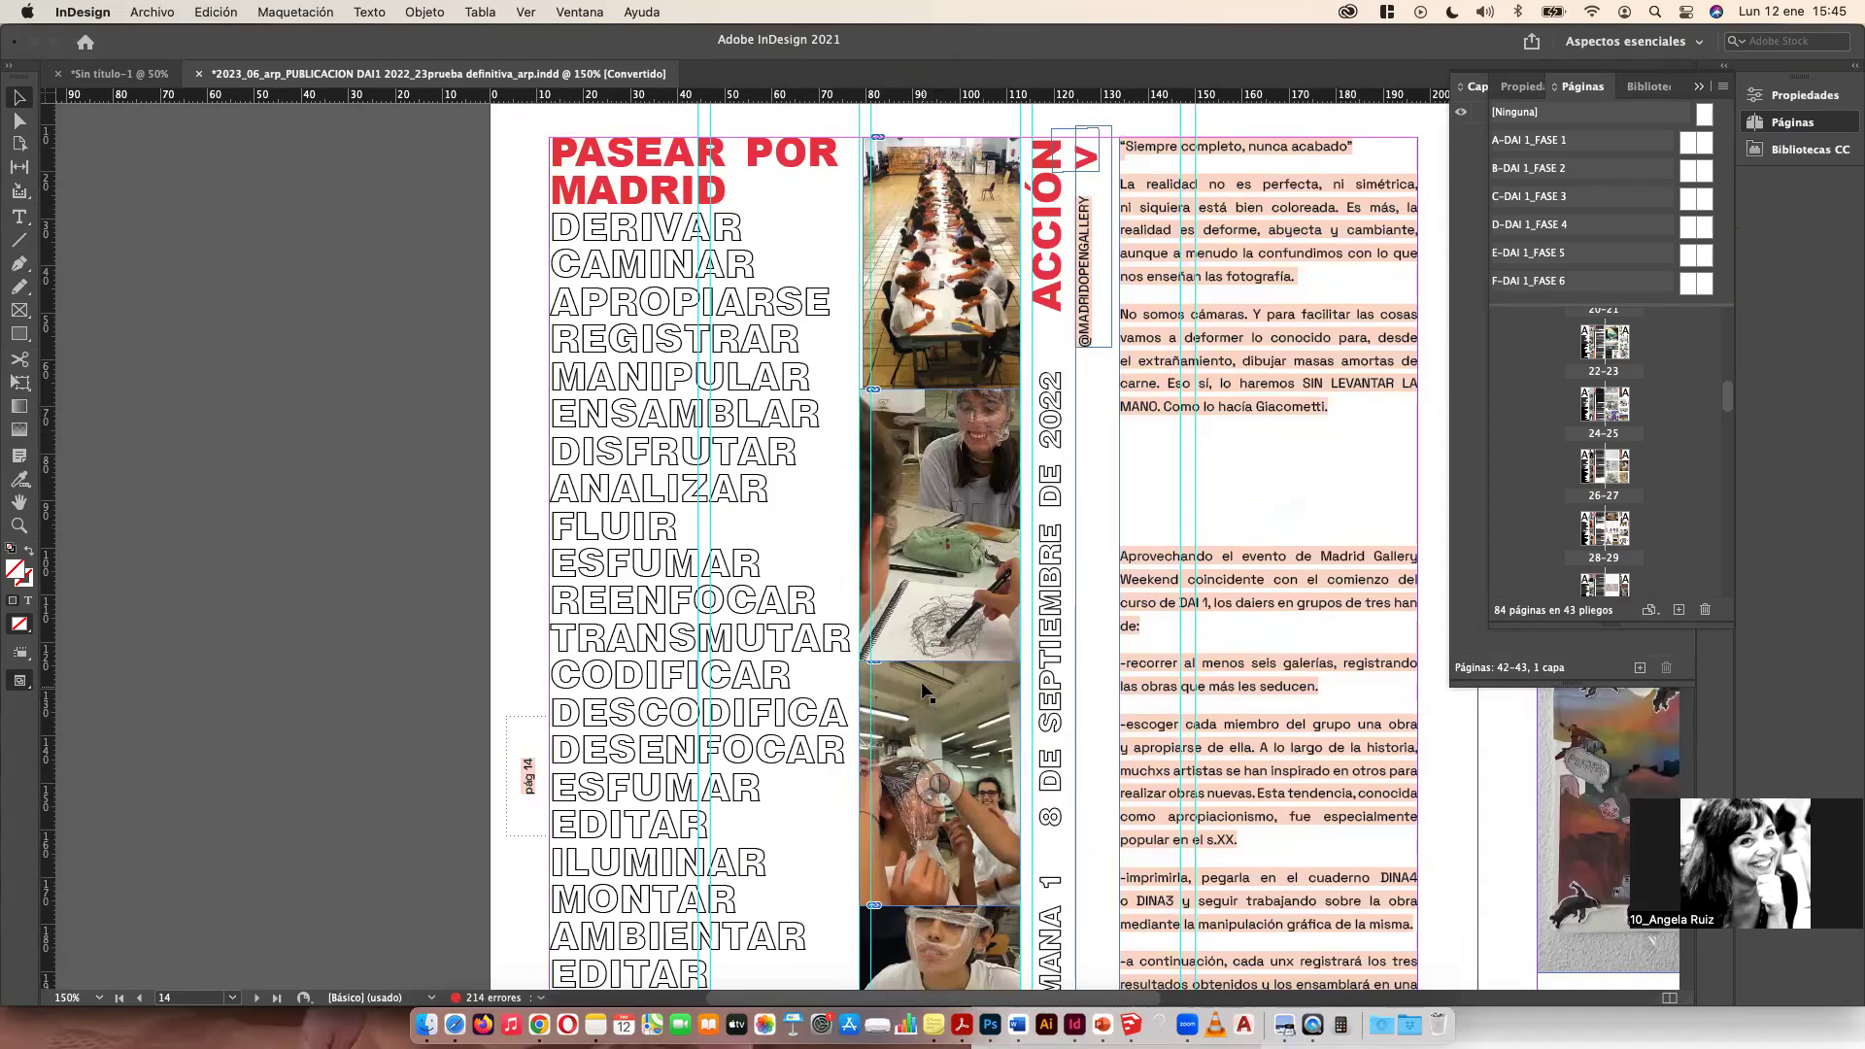
scroll(1081, 566, down, 5)
scroll(1081, 566, down, 20)
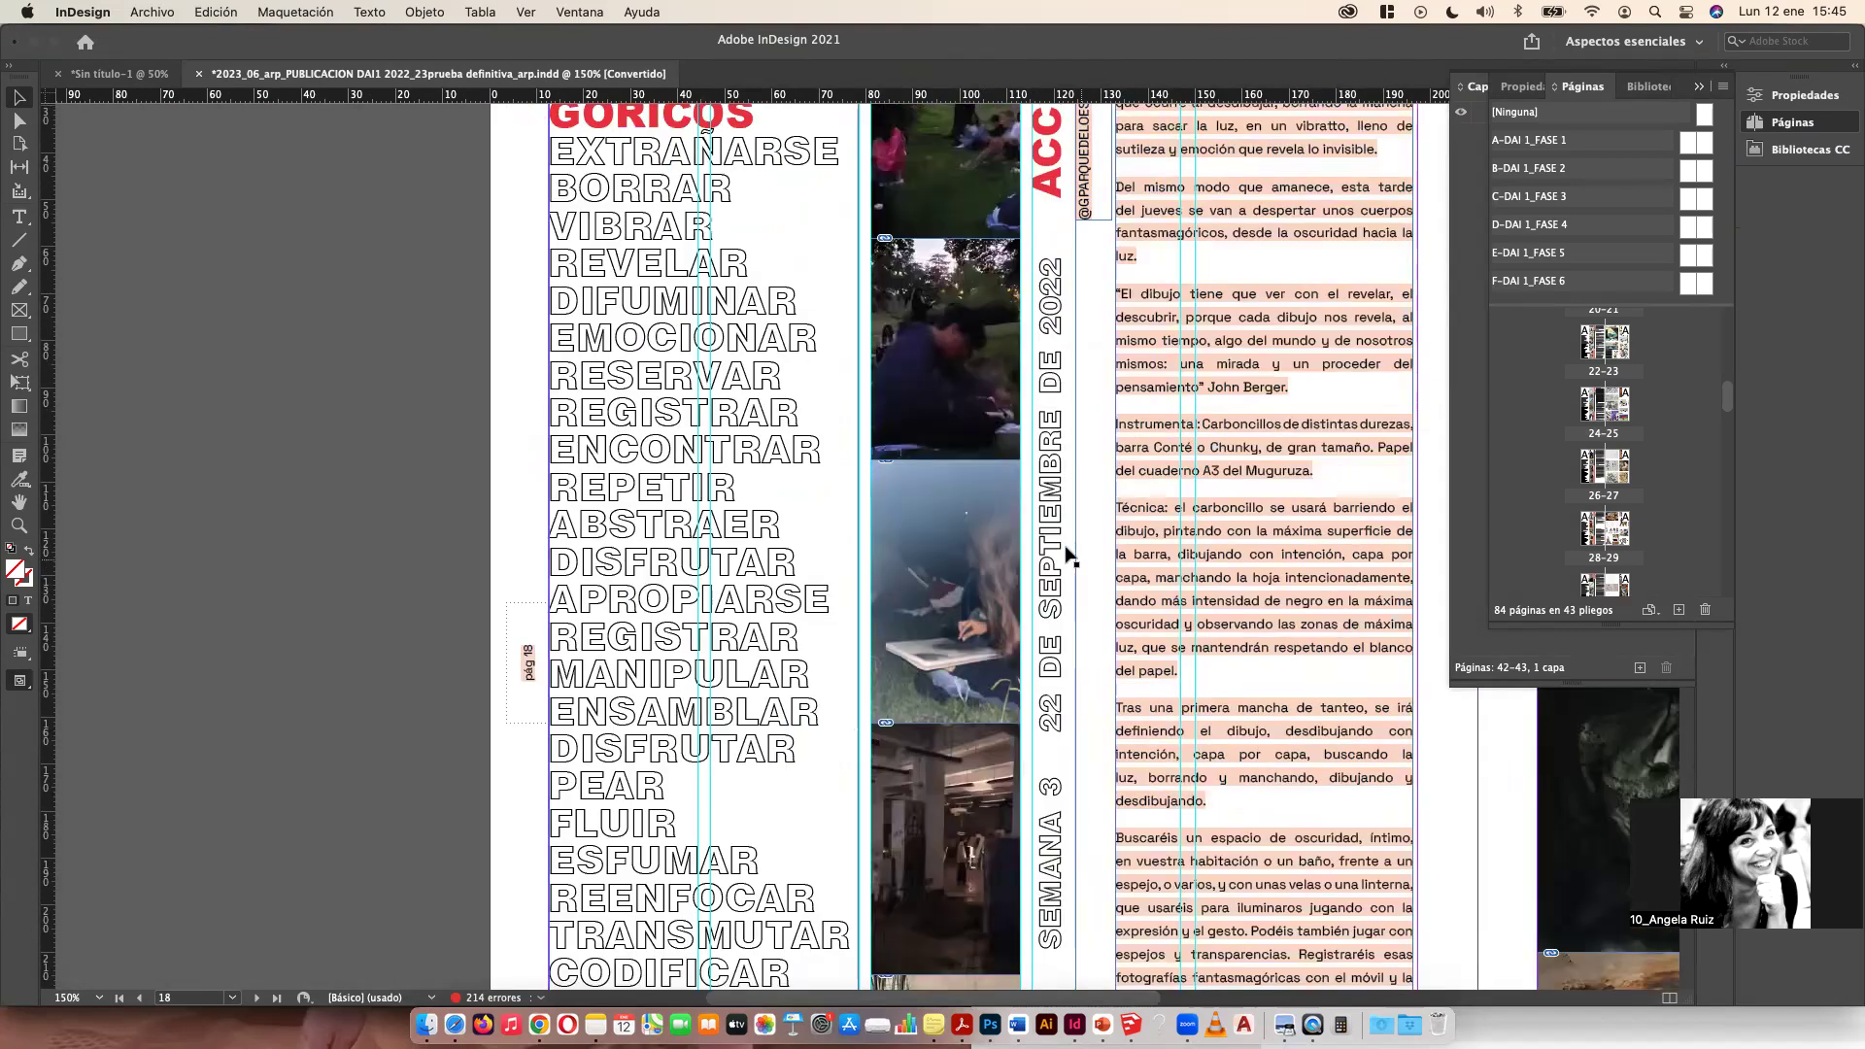
scroll(1068, 556, down, 10)
scroll(1068, 551, down, 8)
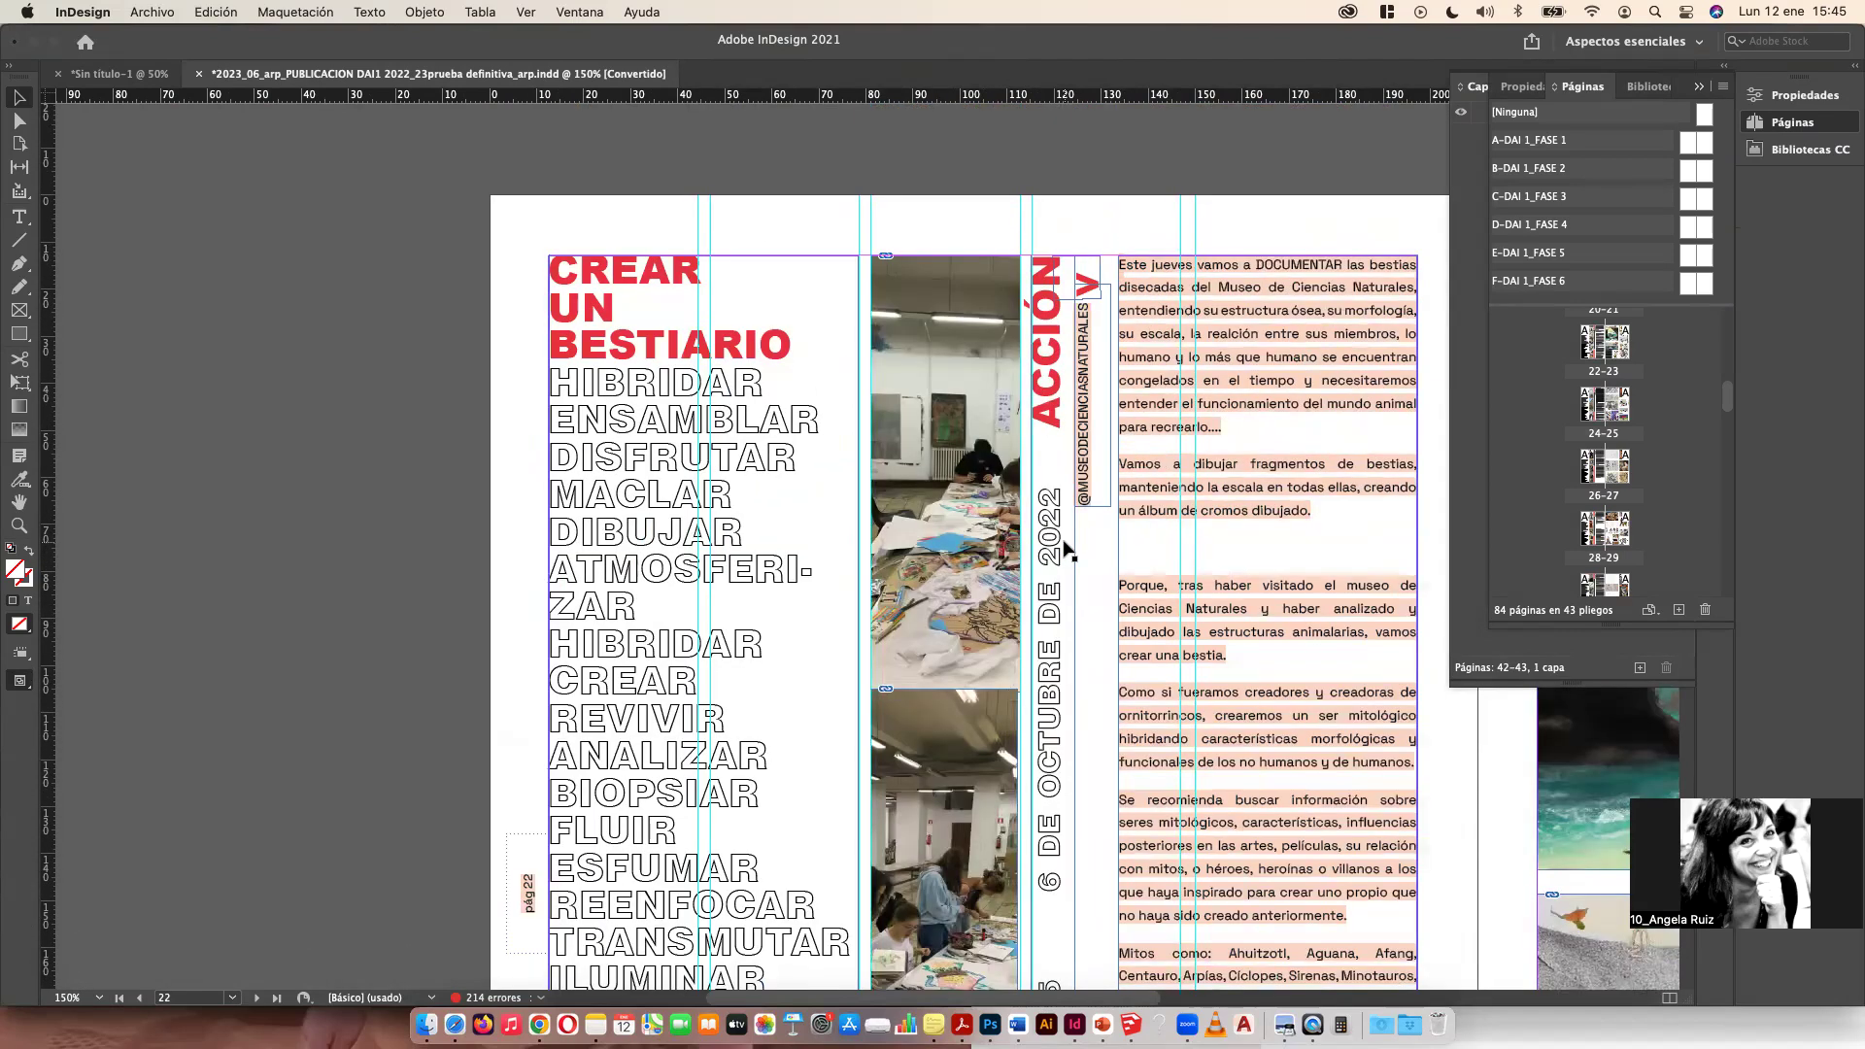
scroll(1066, 549, down, 5)
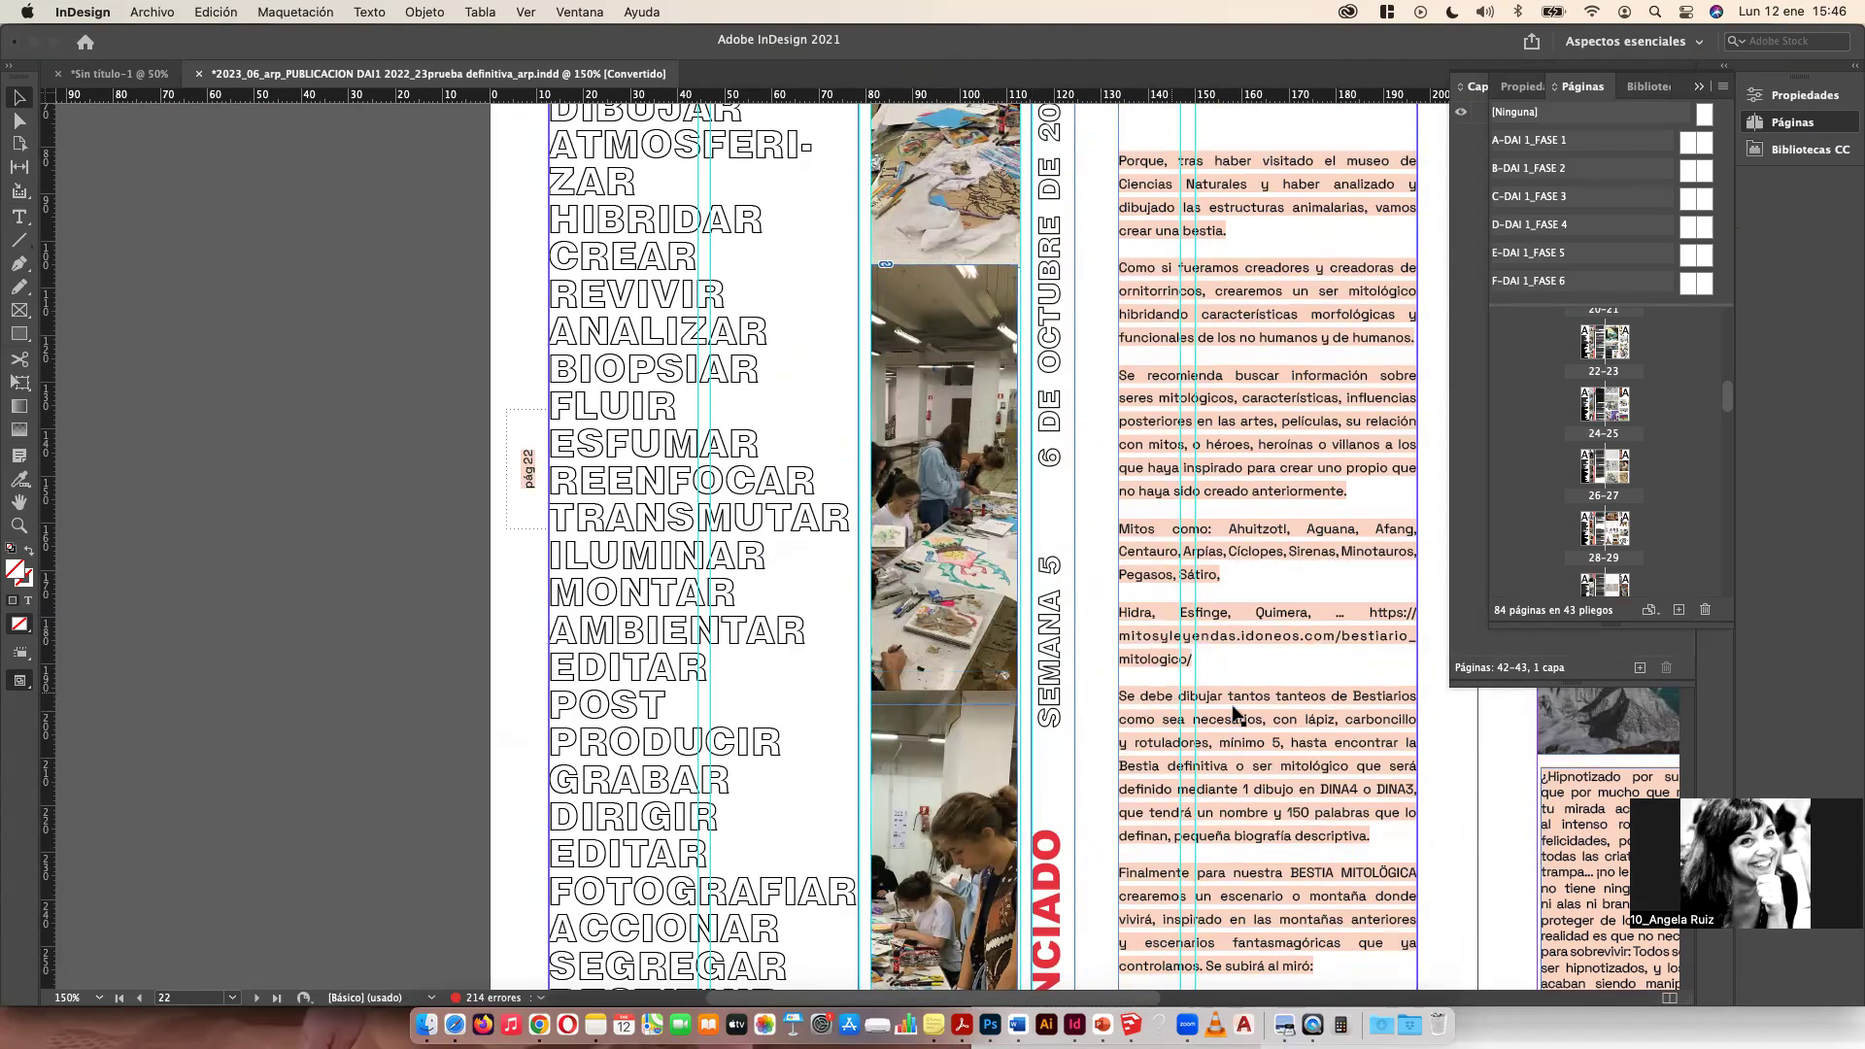
scroll(1233, 708, down, 1)
scroll(1206, 699, down, 2)
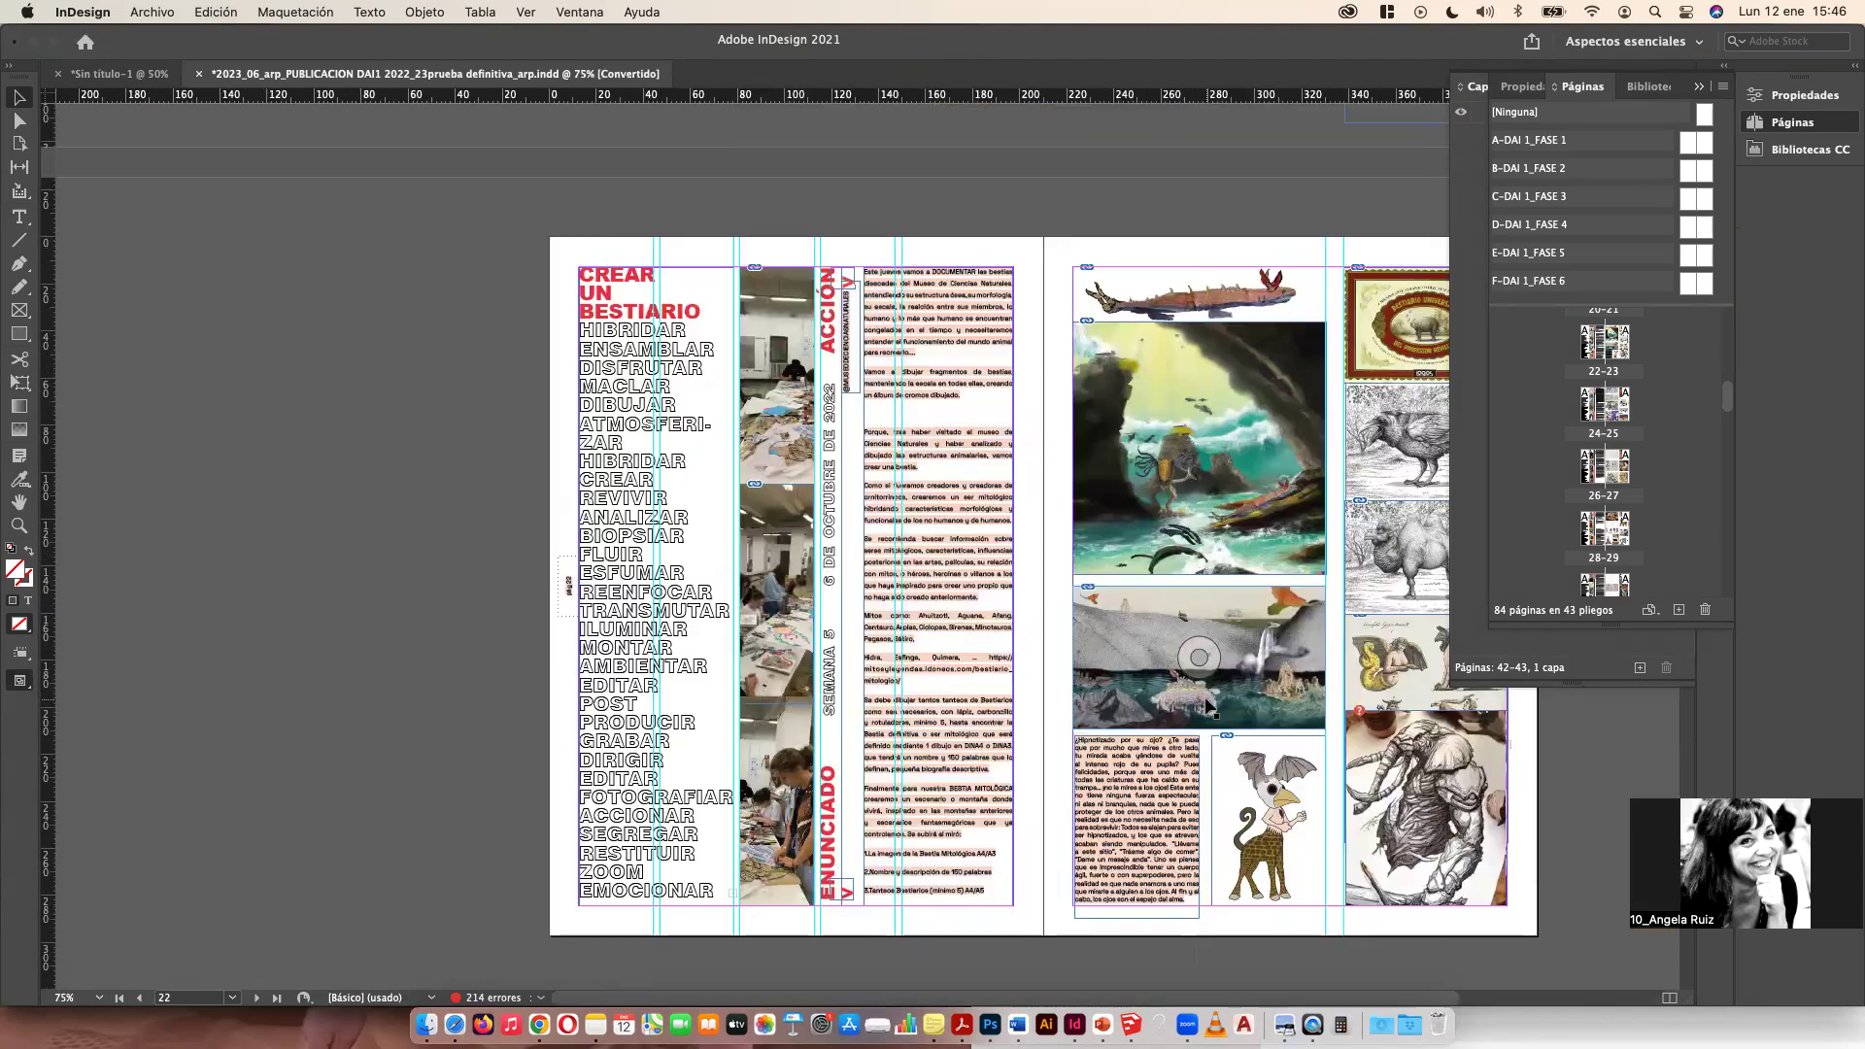
scroll(1204, 701, down, 15)
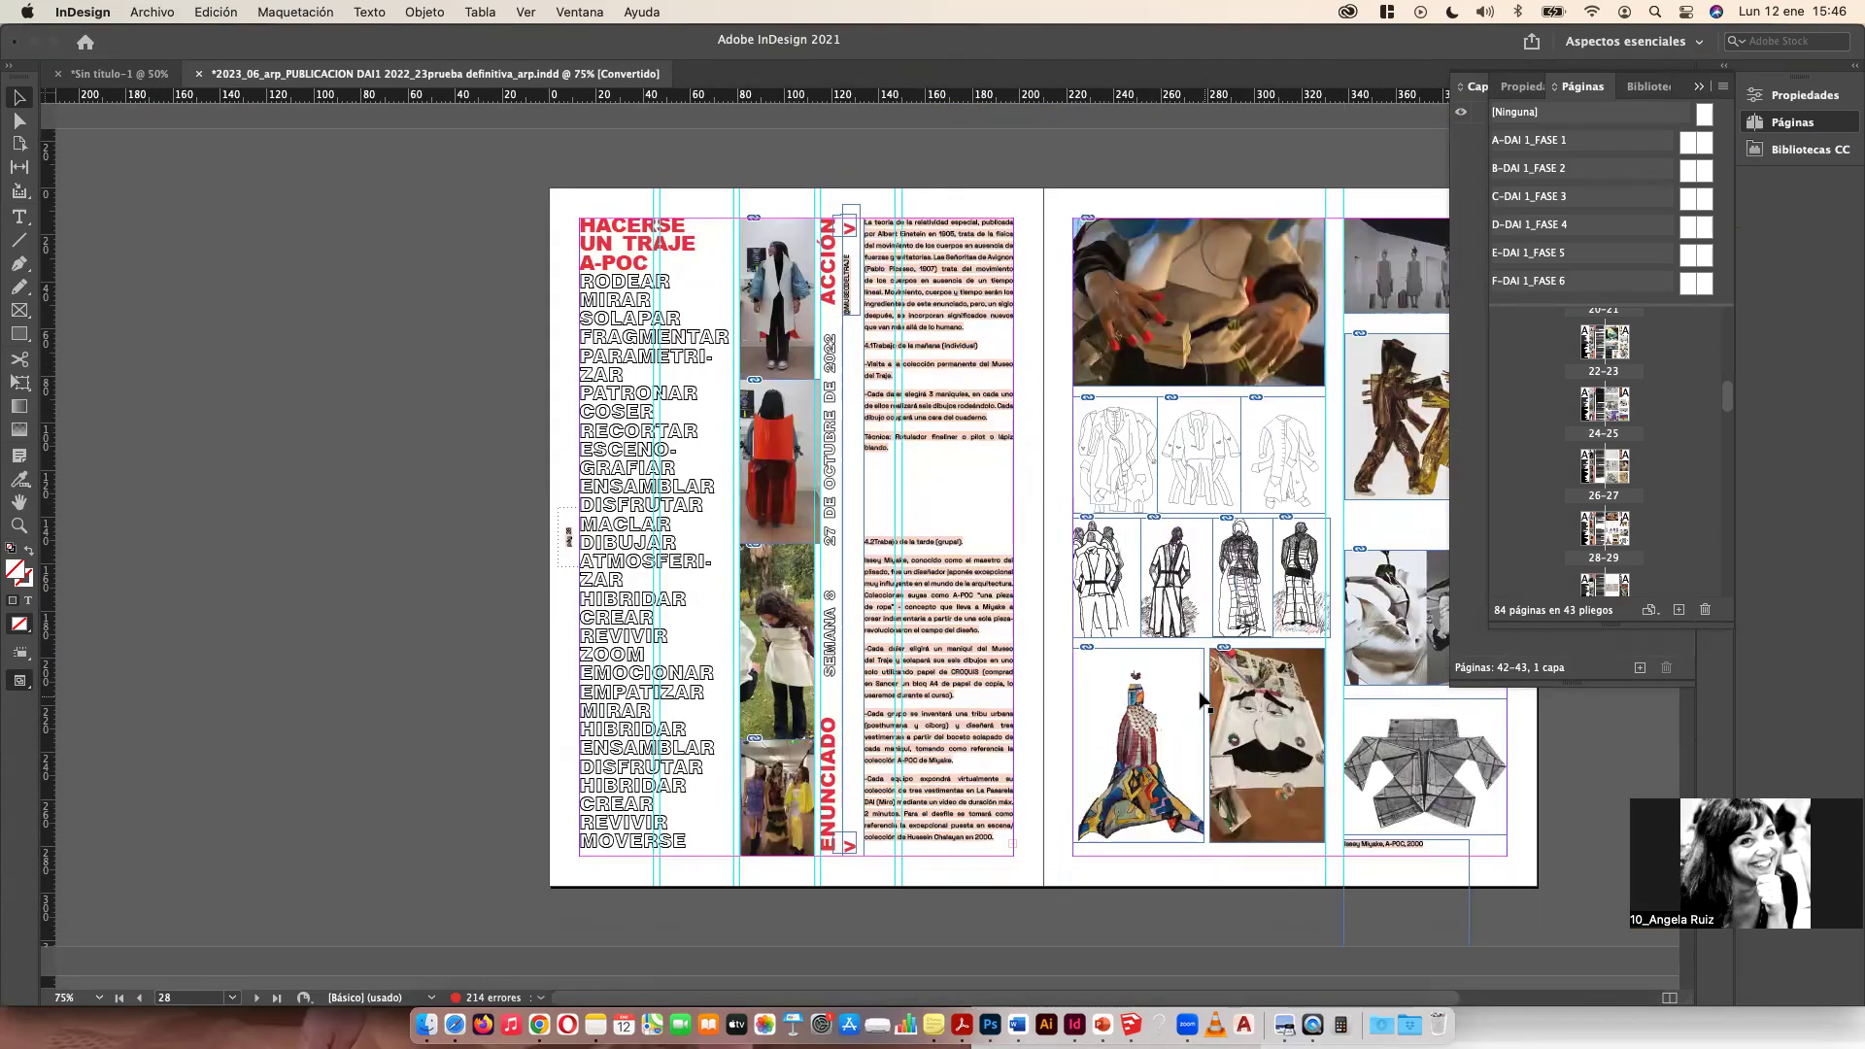
scroll(1192, 651, down, 5)
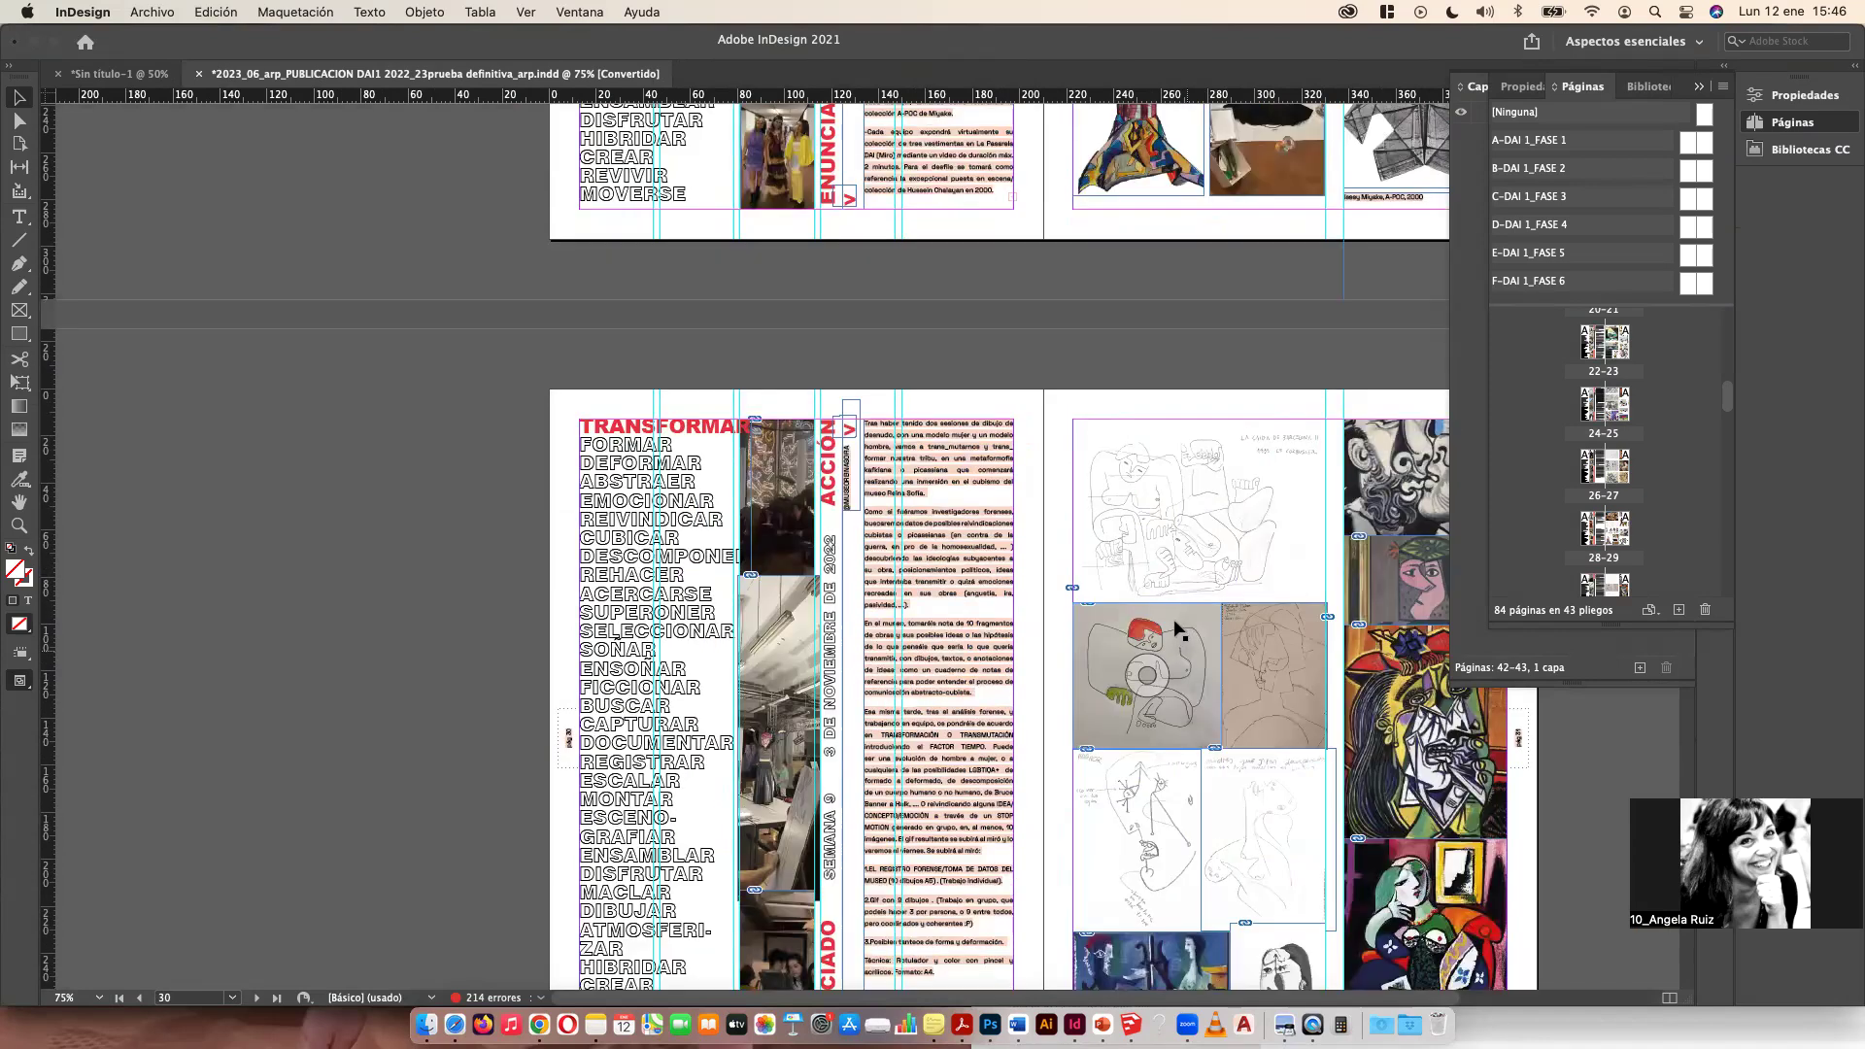
scroll(1177, 629, down, 15)
scroll(482, 234, down, 10)
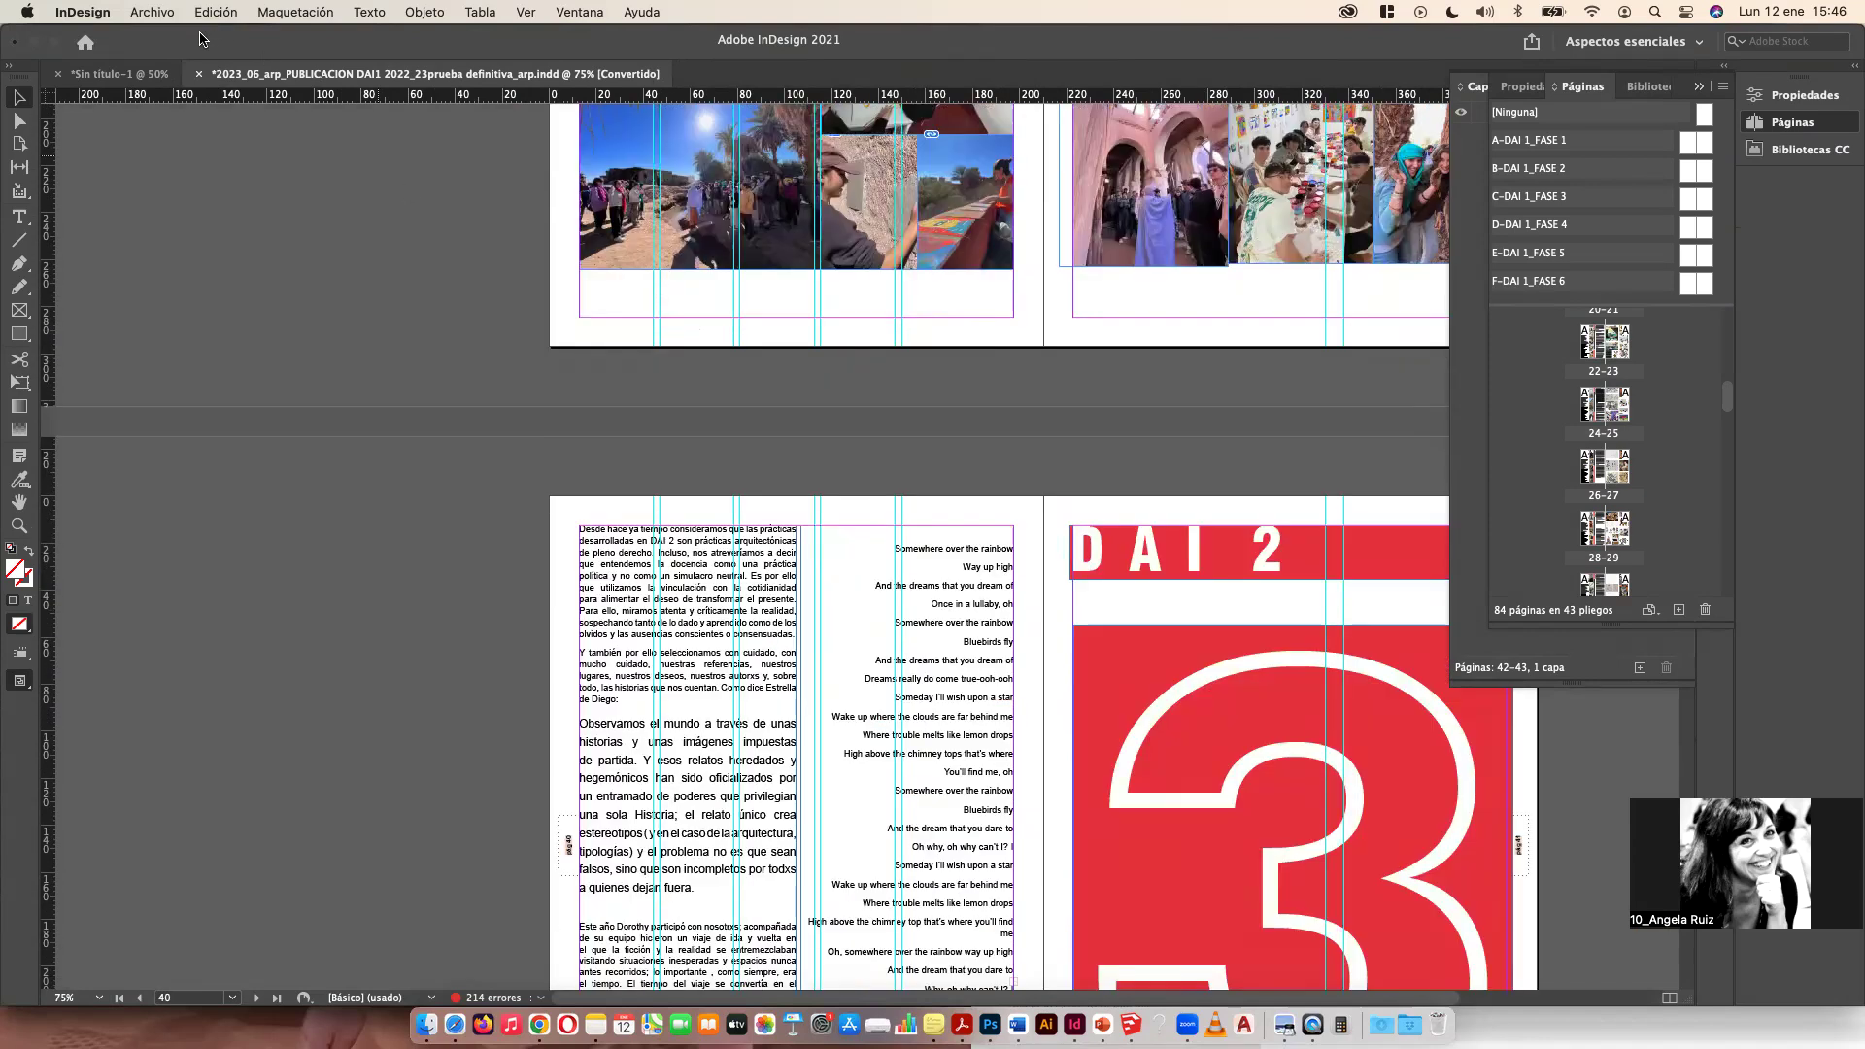
Step: Open the recent file TFG_final_MAGAZMONICA.indd, dismissing the missing links warning and skipping the missing fonts dialog
click(140, 15)
mouse_move(219, 105)
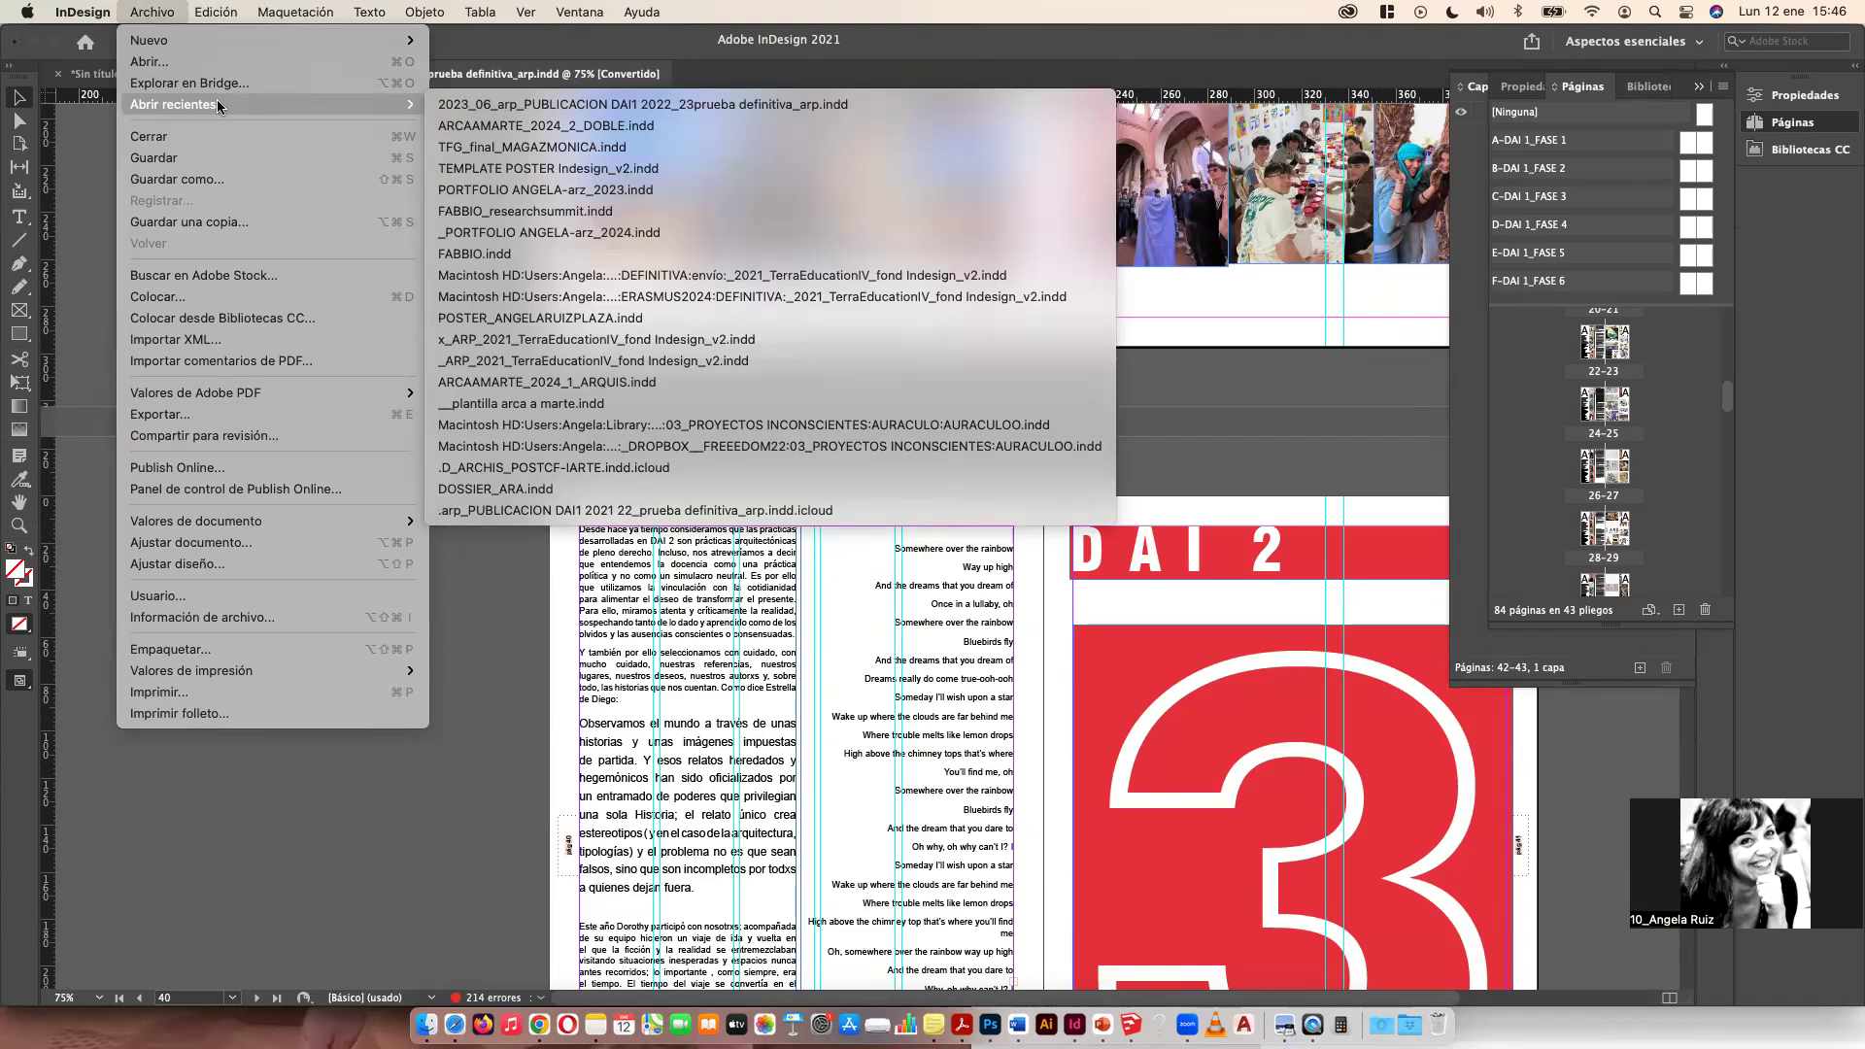
click(522, 212)
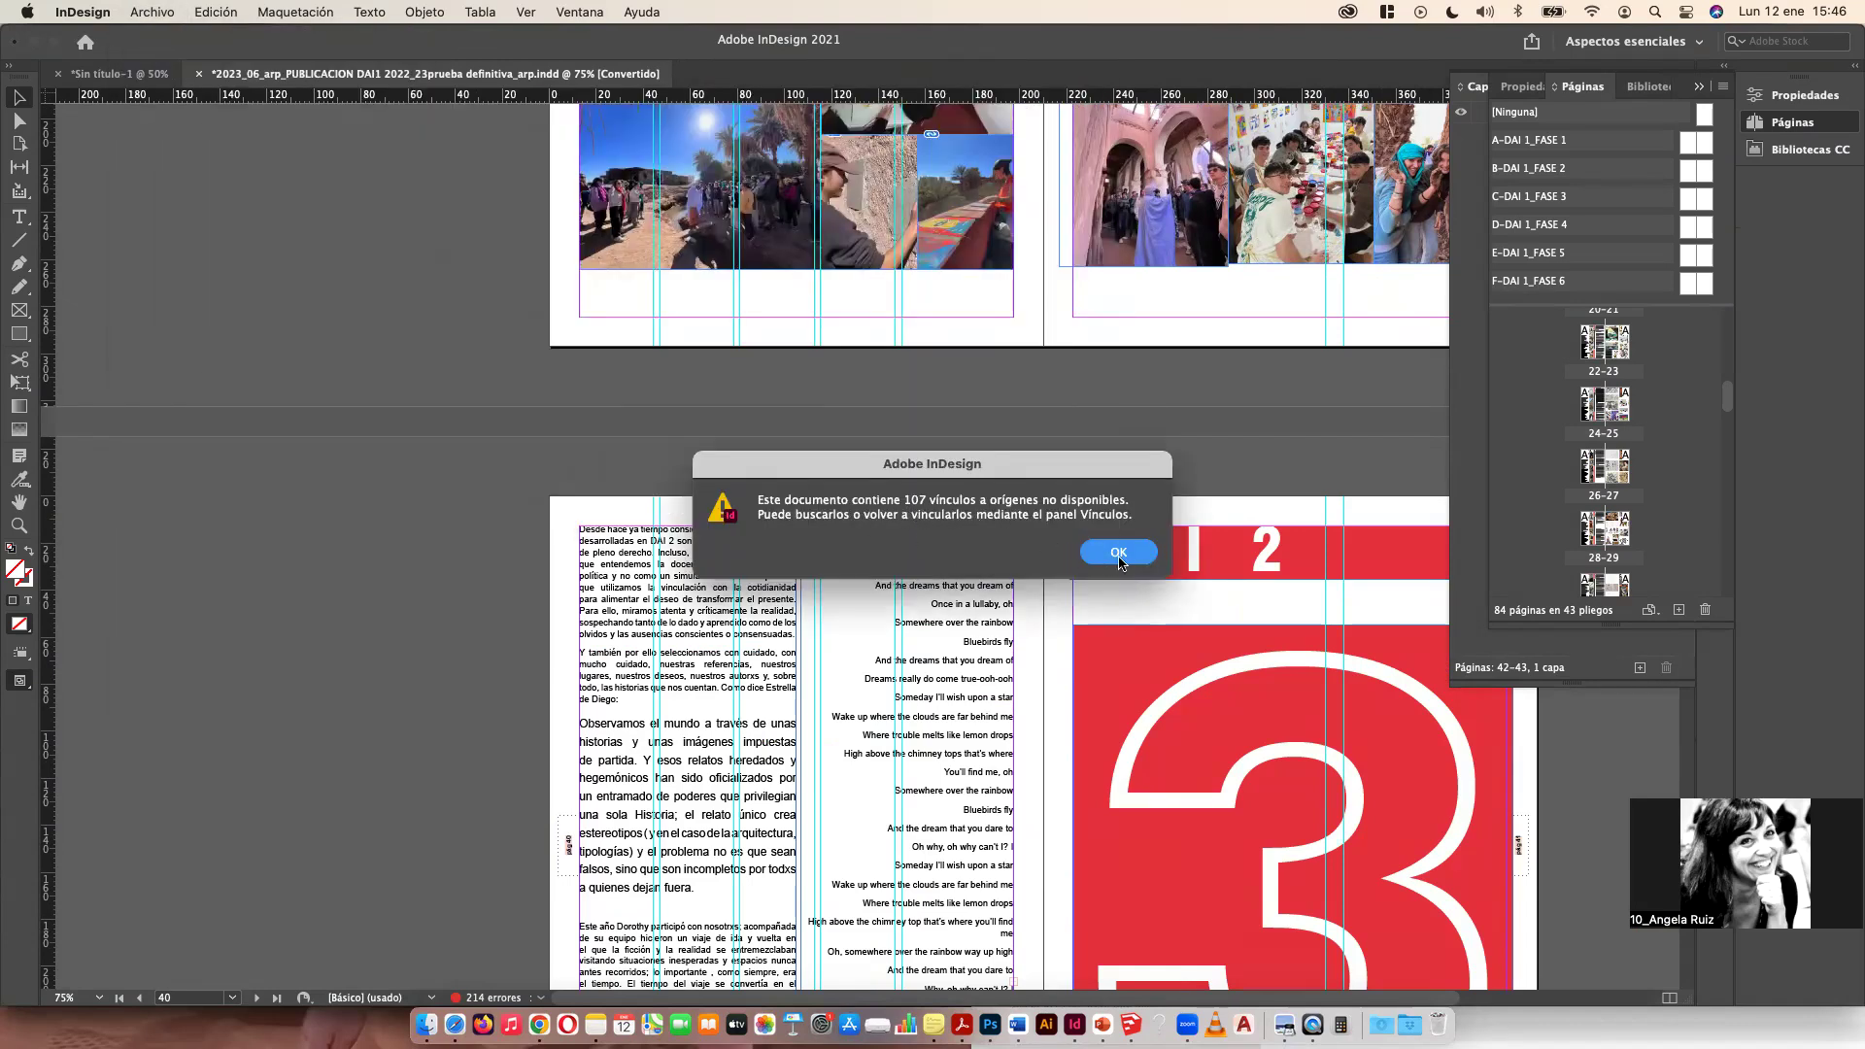
click(1118, 554)
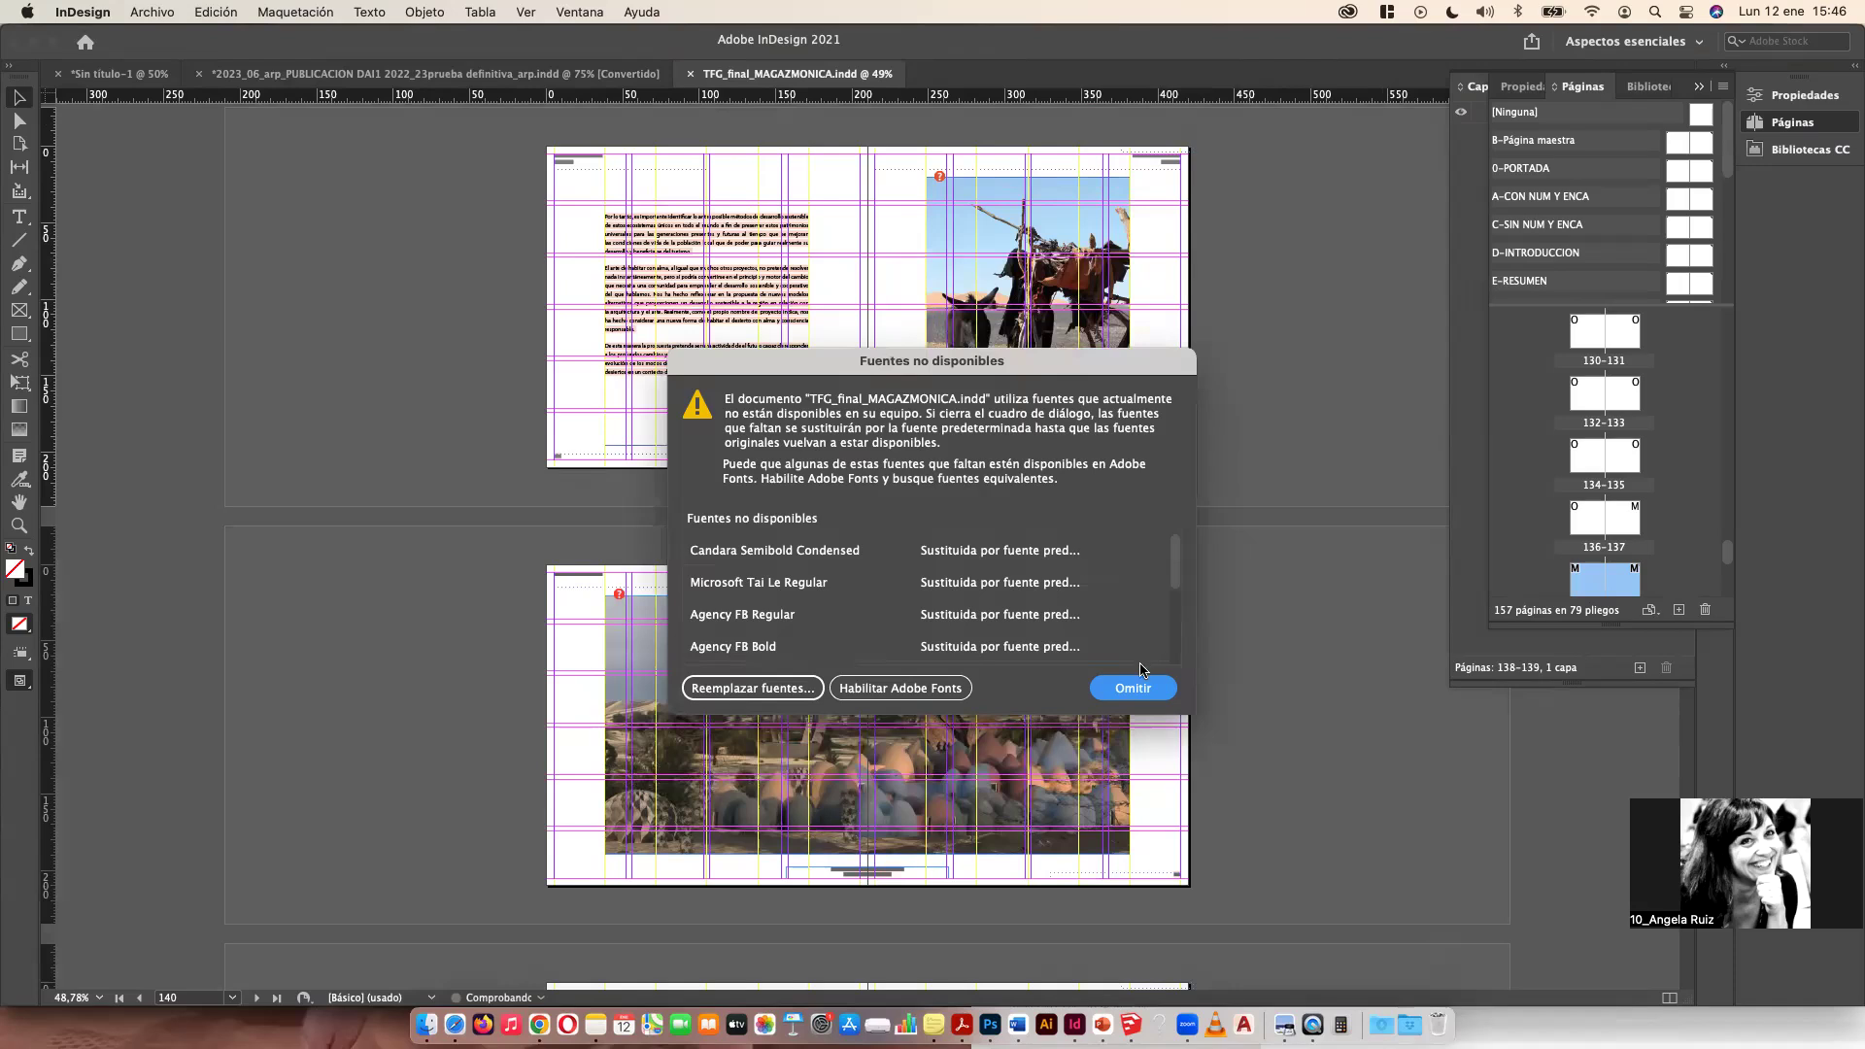
click(1136, 678)
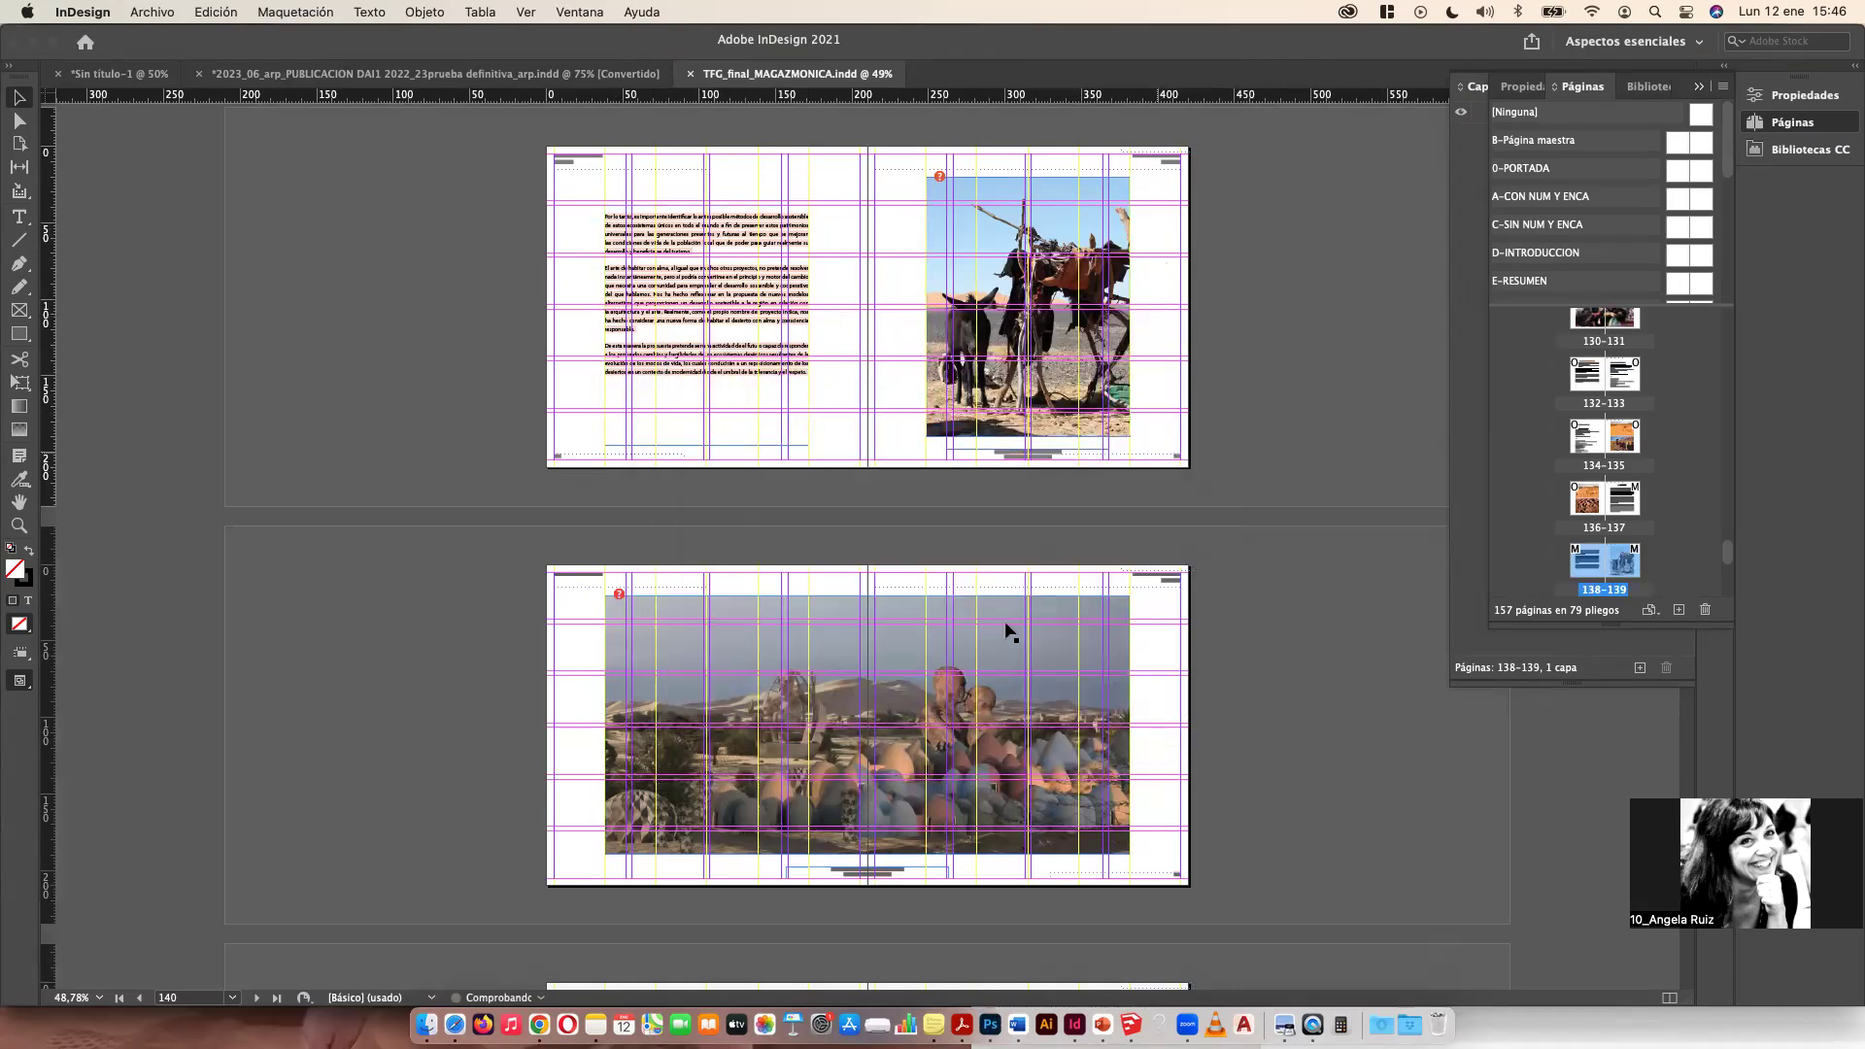
Step: Scroll and zoom through the final spreads of TFG_final_MAGAZMONICA.indd to examine their layouts
scroll(747, 570, down, 12)
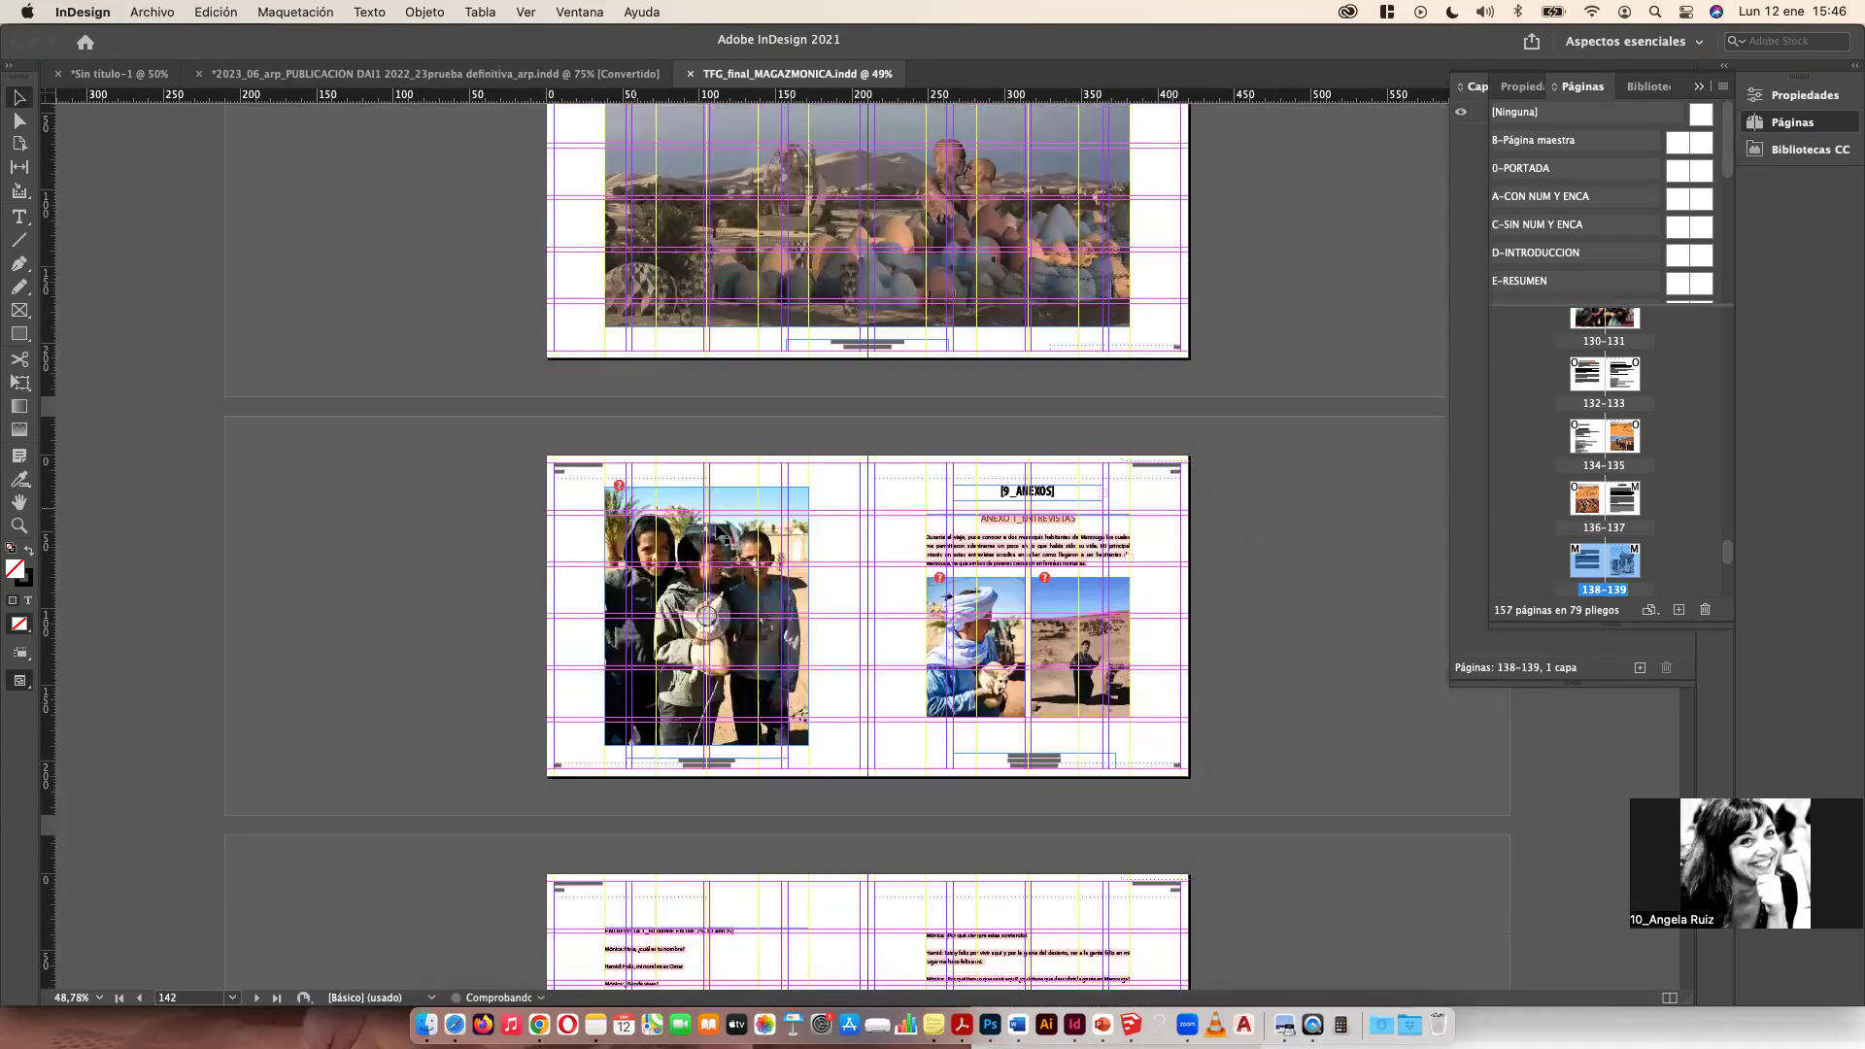
scroll(748, 486, up, 4)
scroll(777, 466, down, 6)
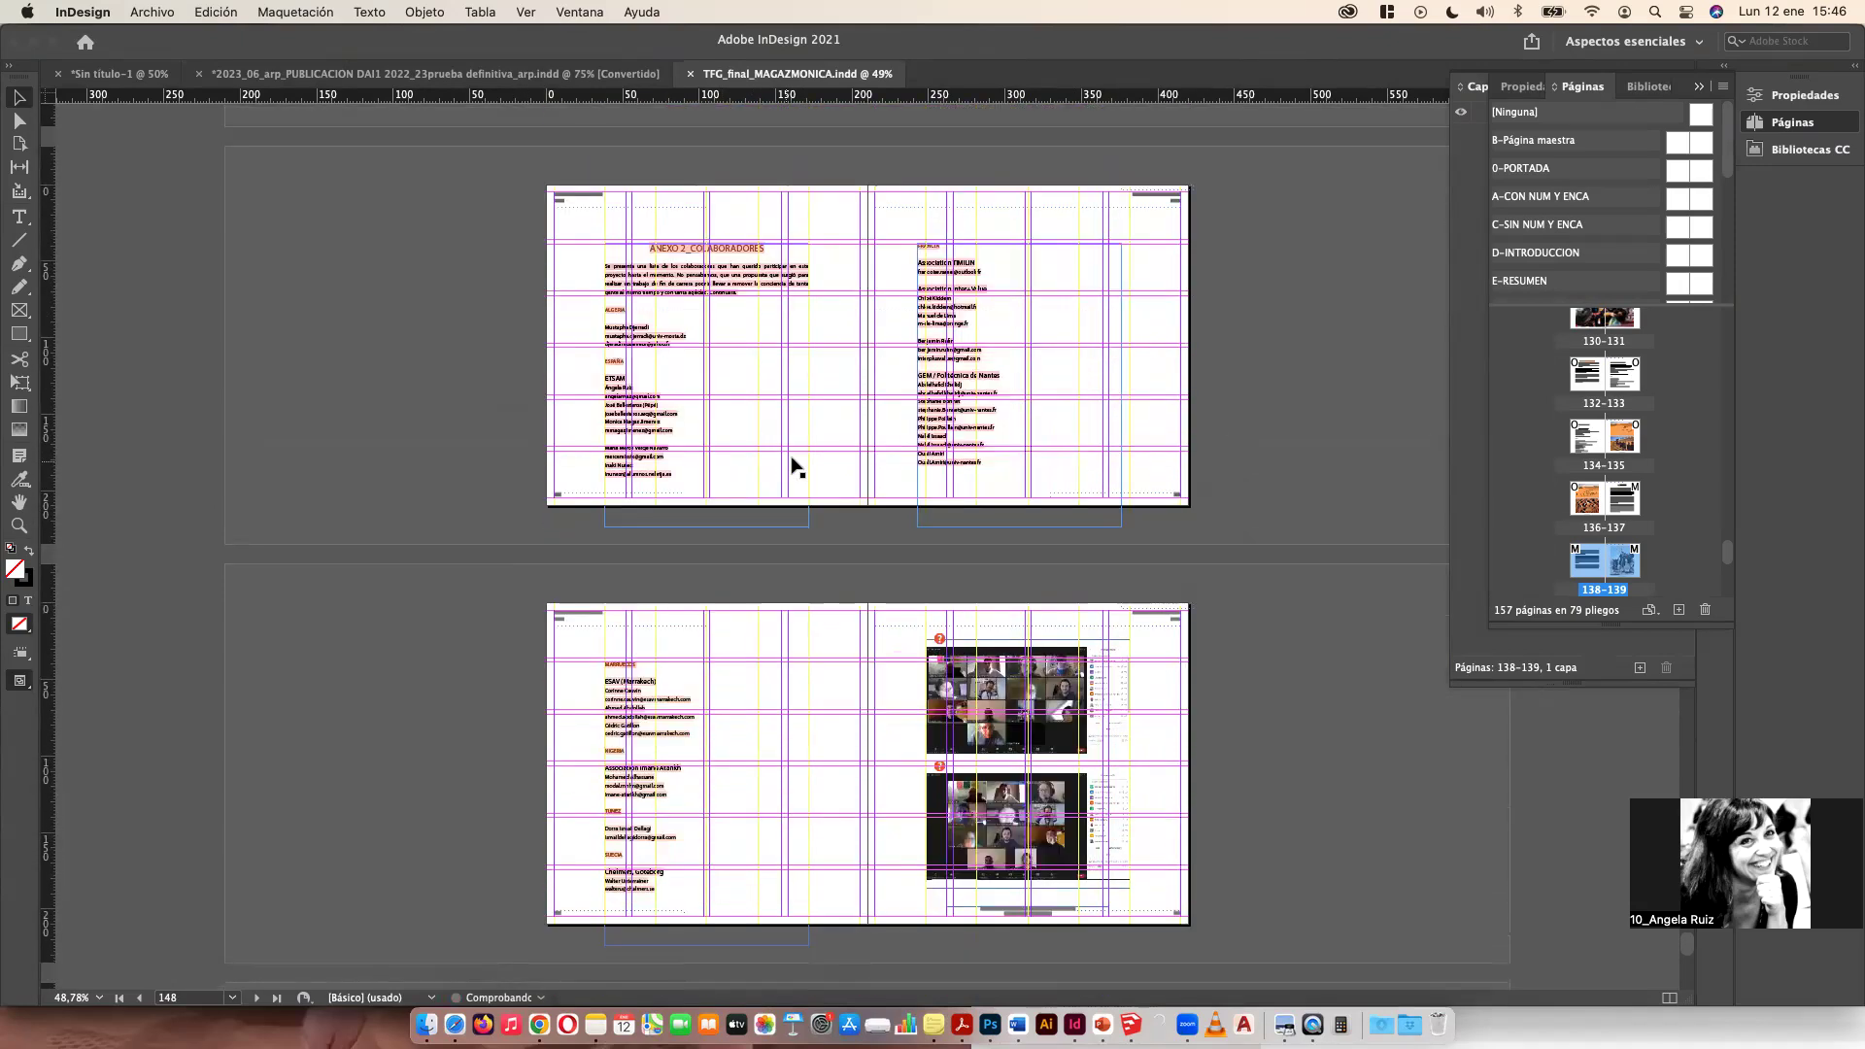
scroll(922, 597, down, 8)
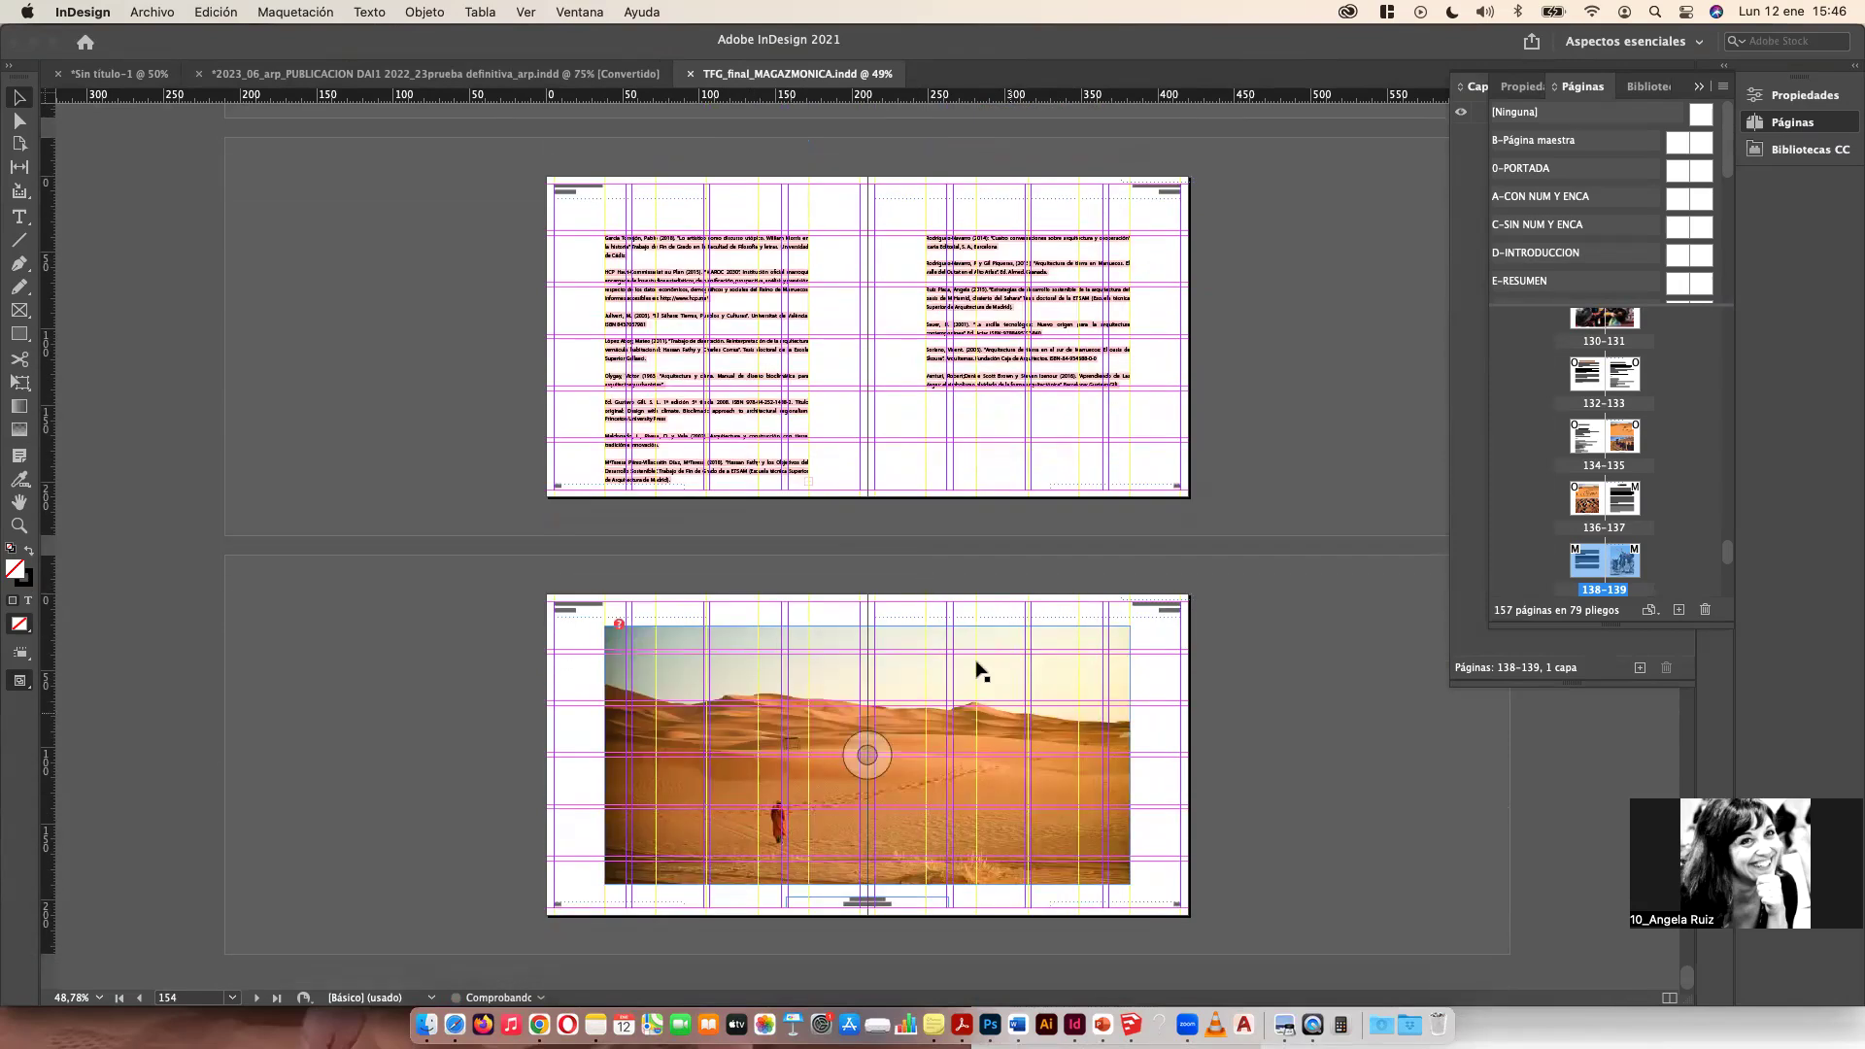
scroll(568, 614, up, 3)
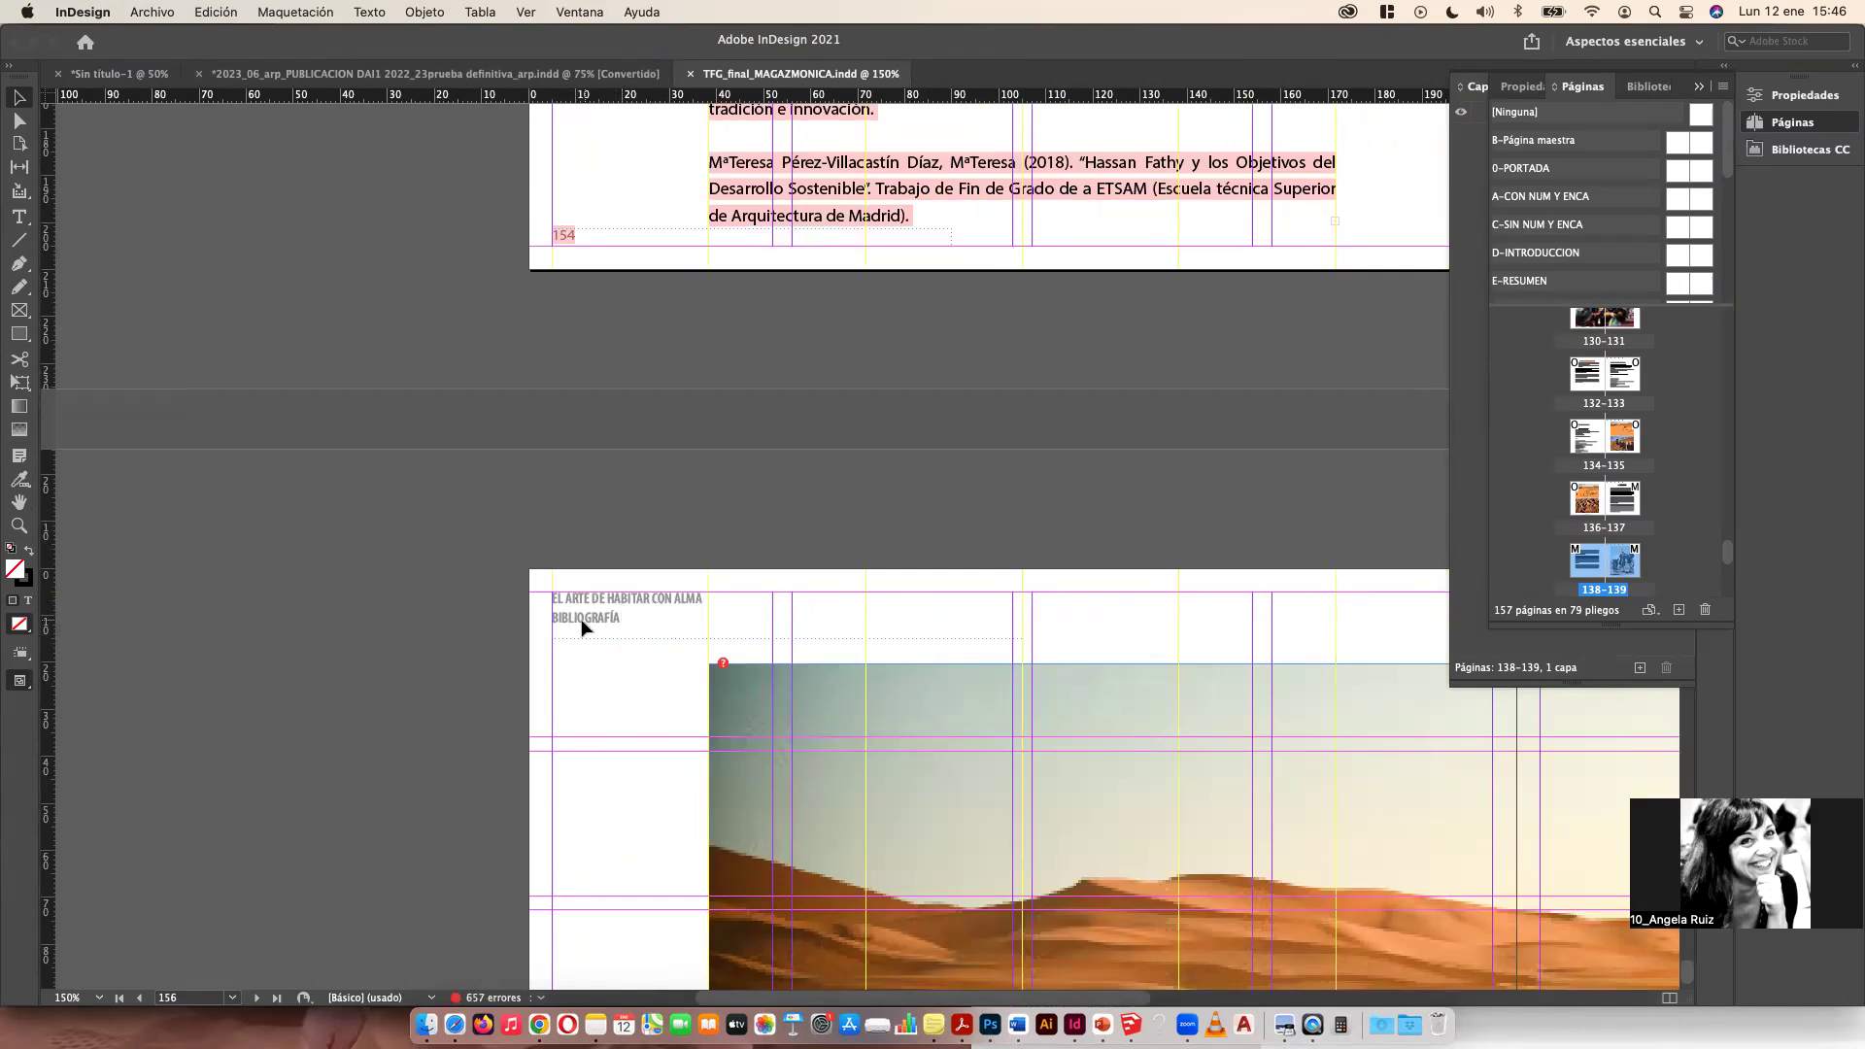
scroll(617, 624, up, 5)
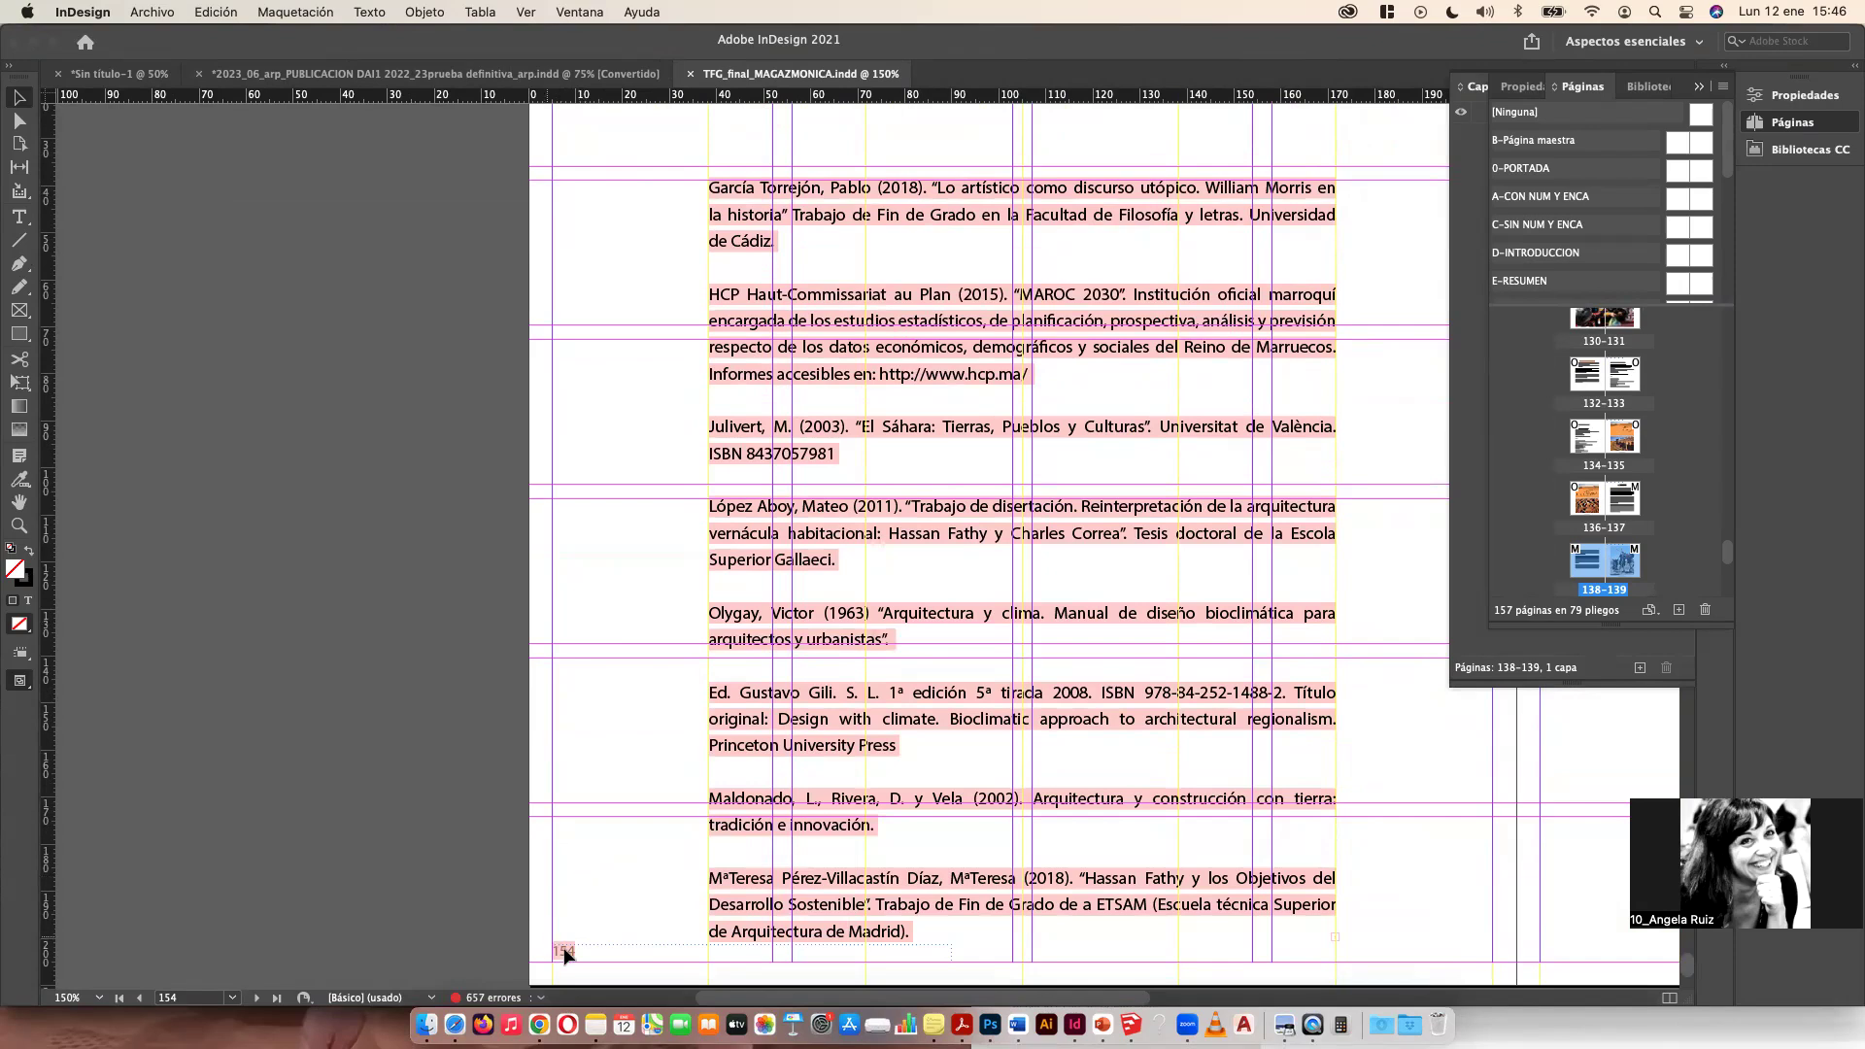
scroll(603, 512, down, 5)
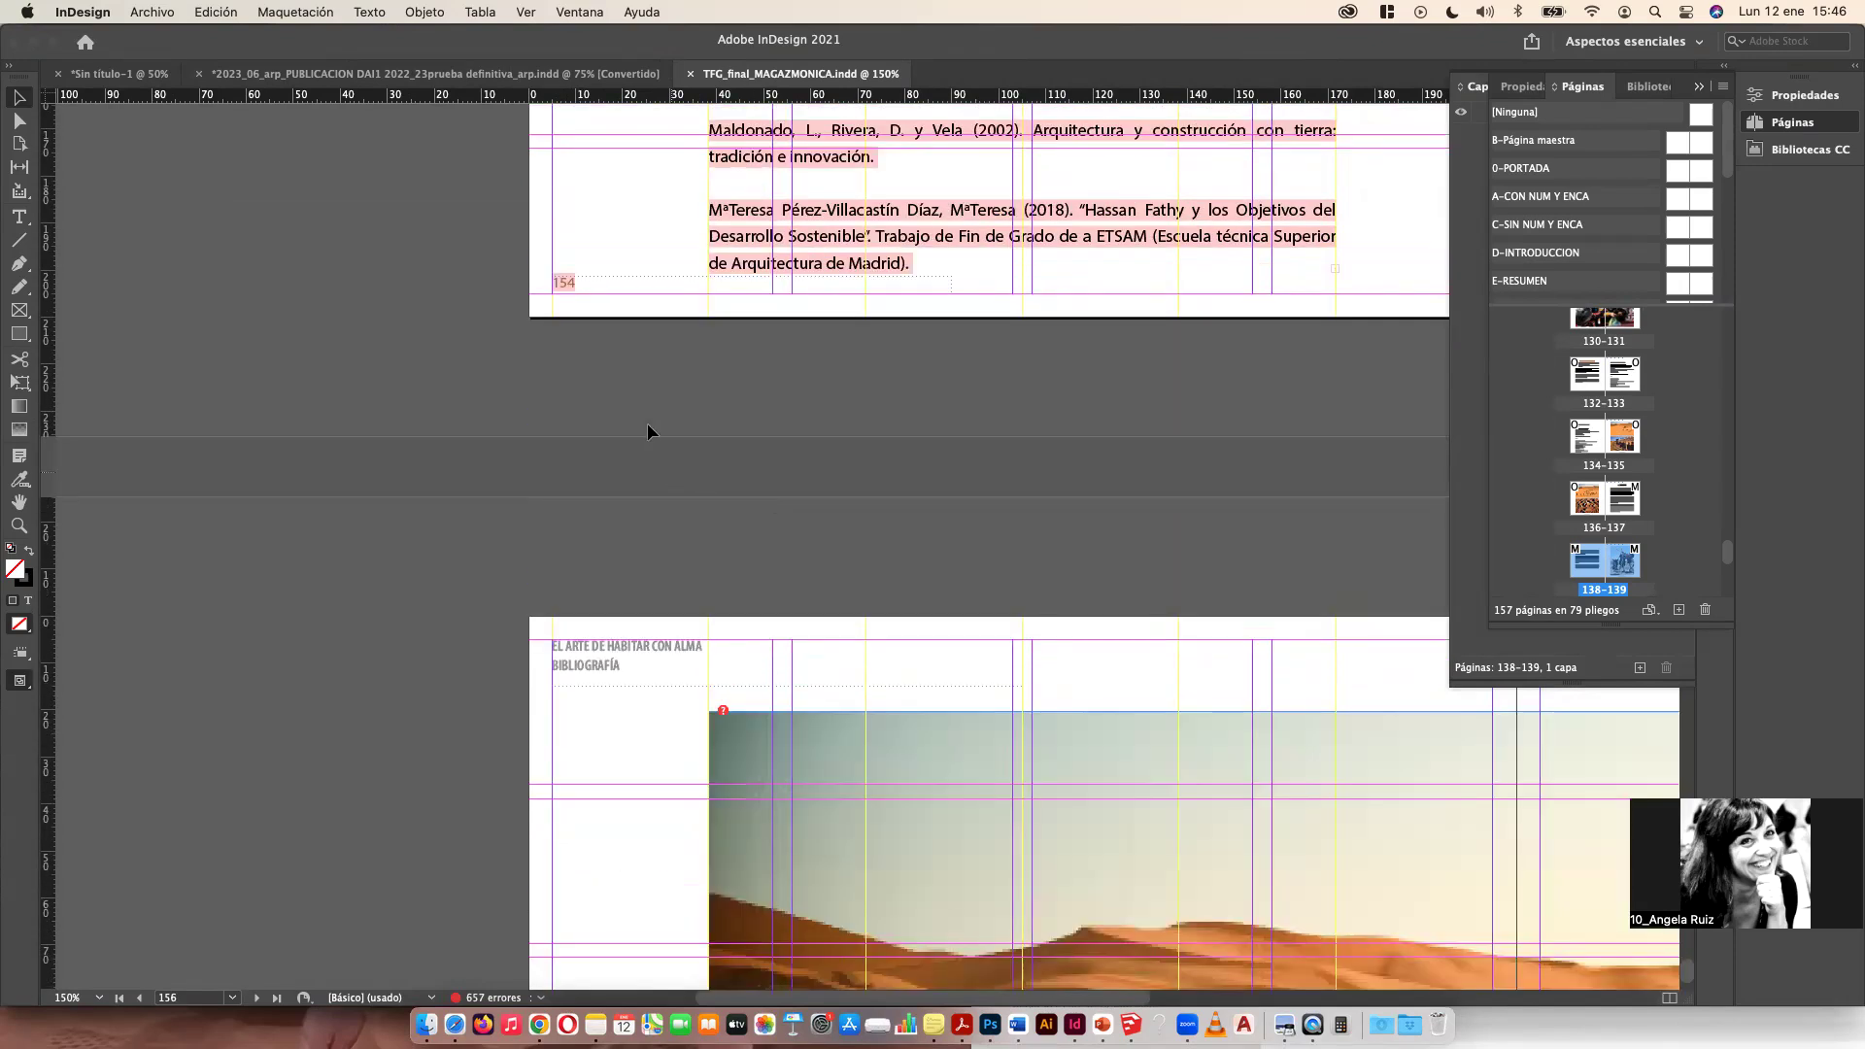
click(136, 14)
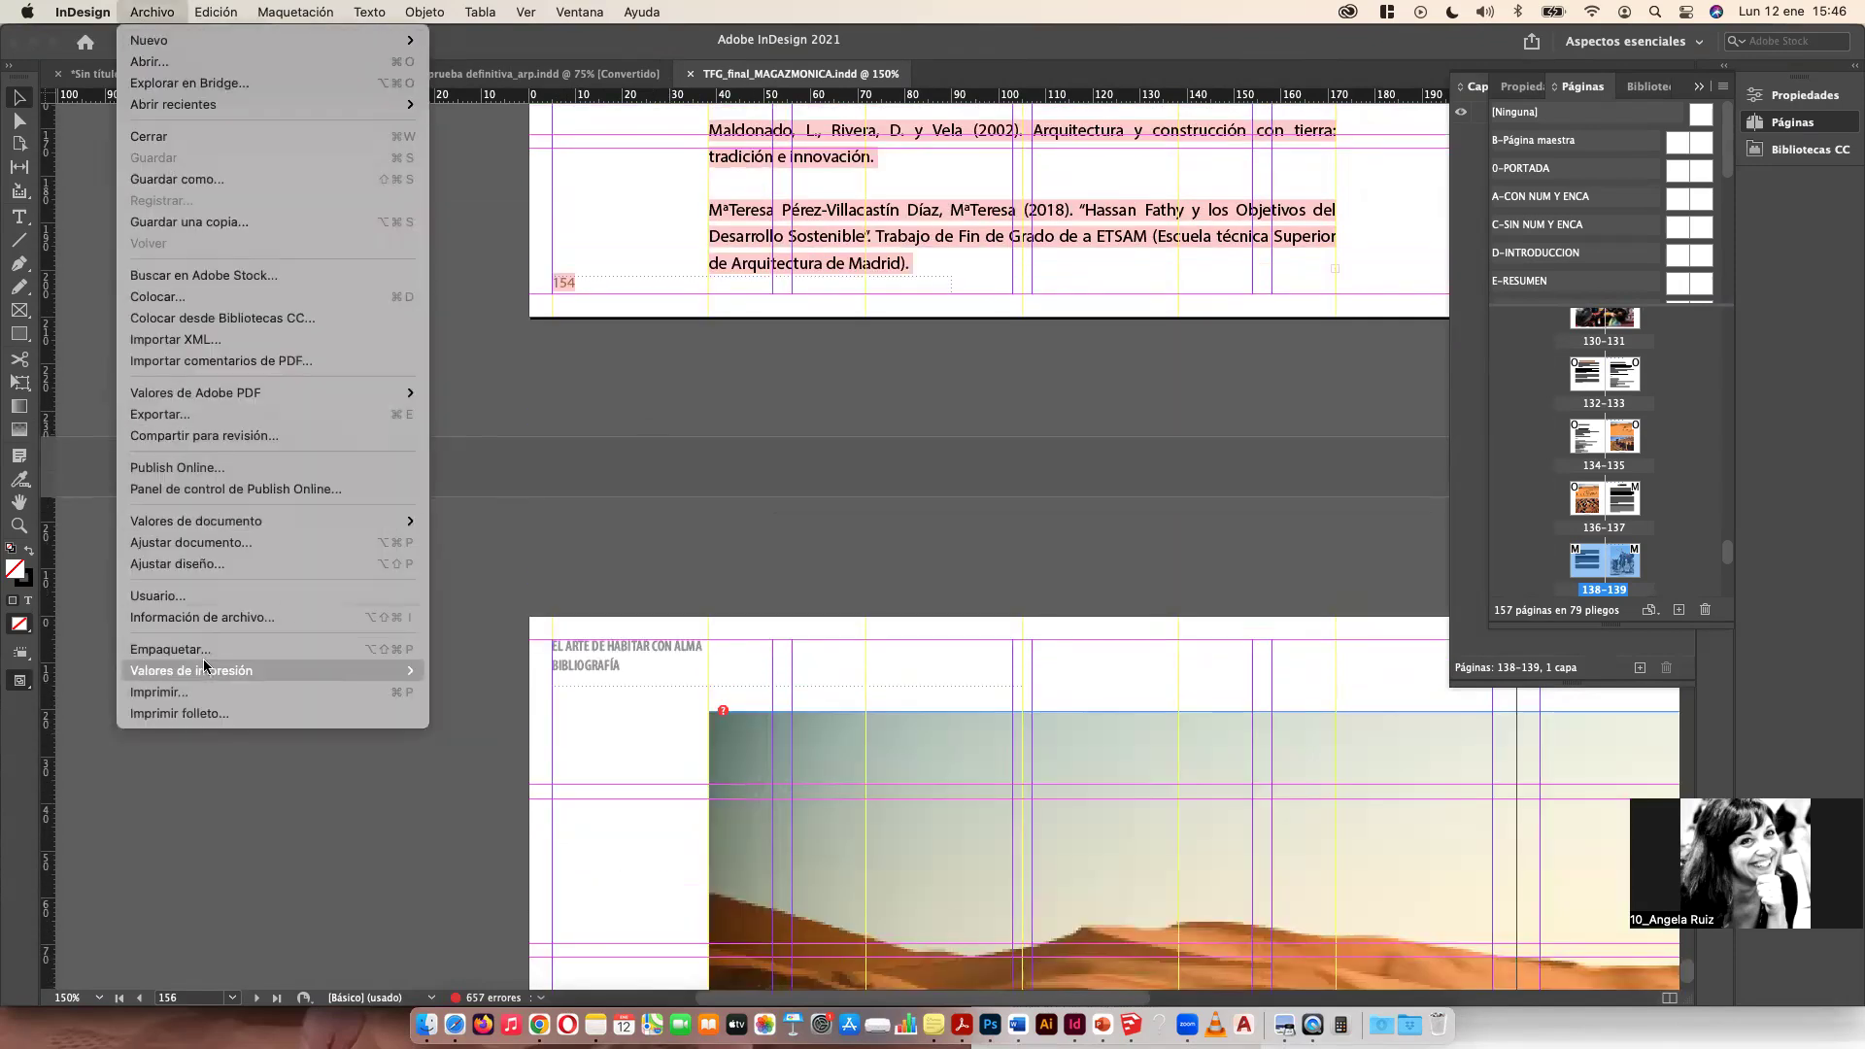
click(181, 417)
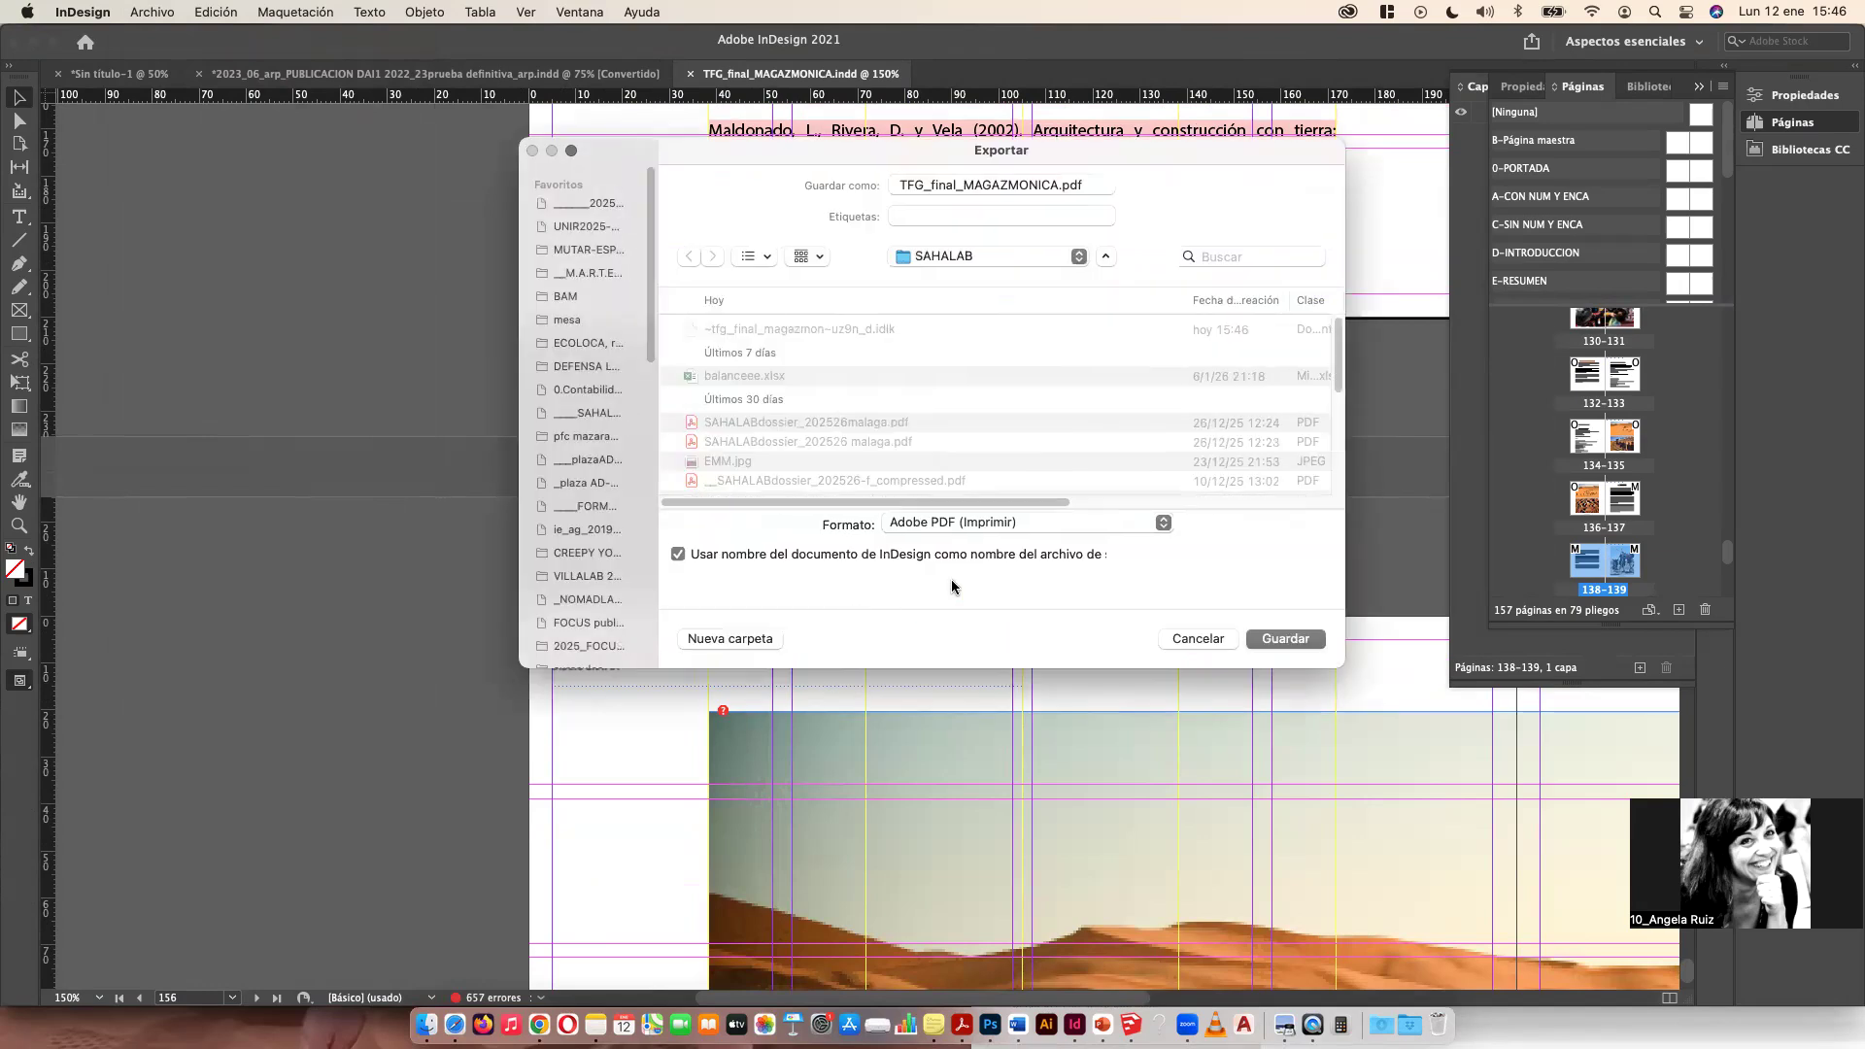
click(978, 528)
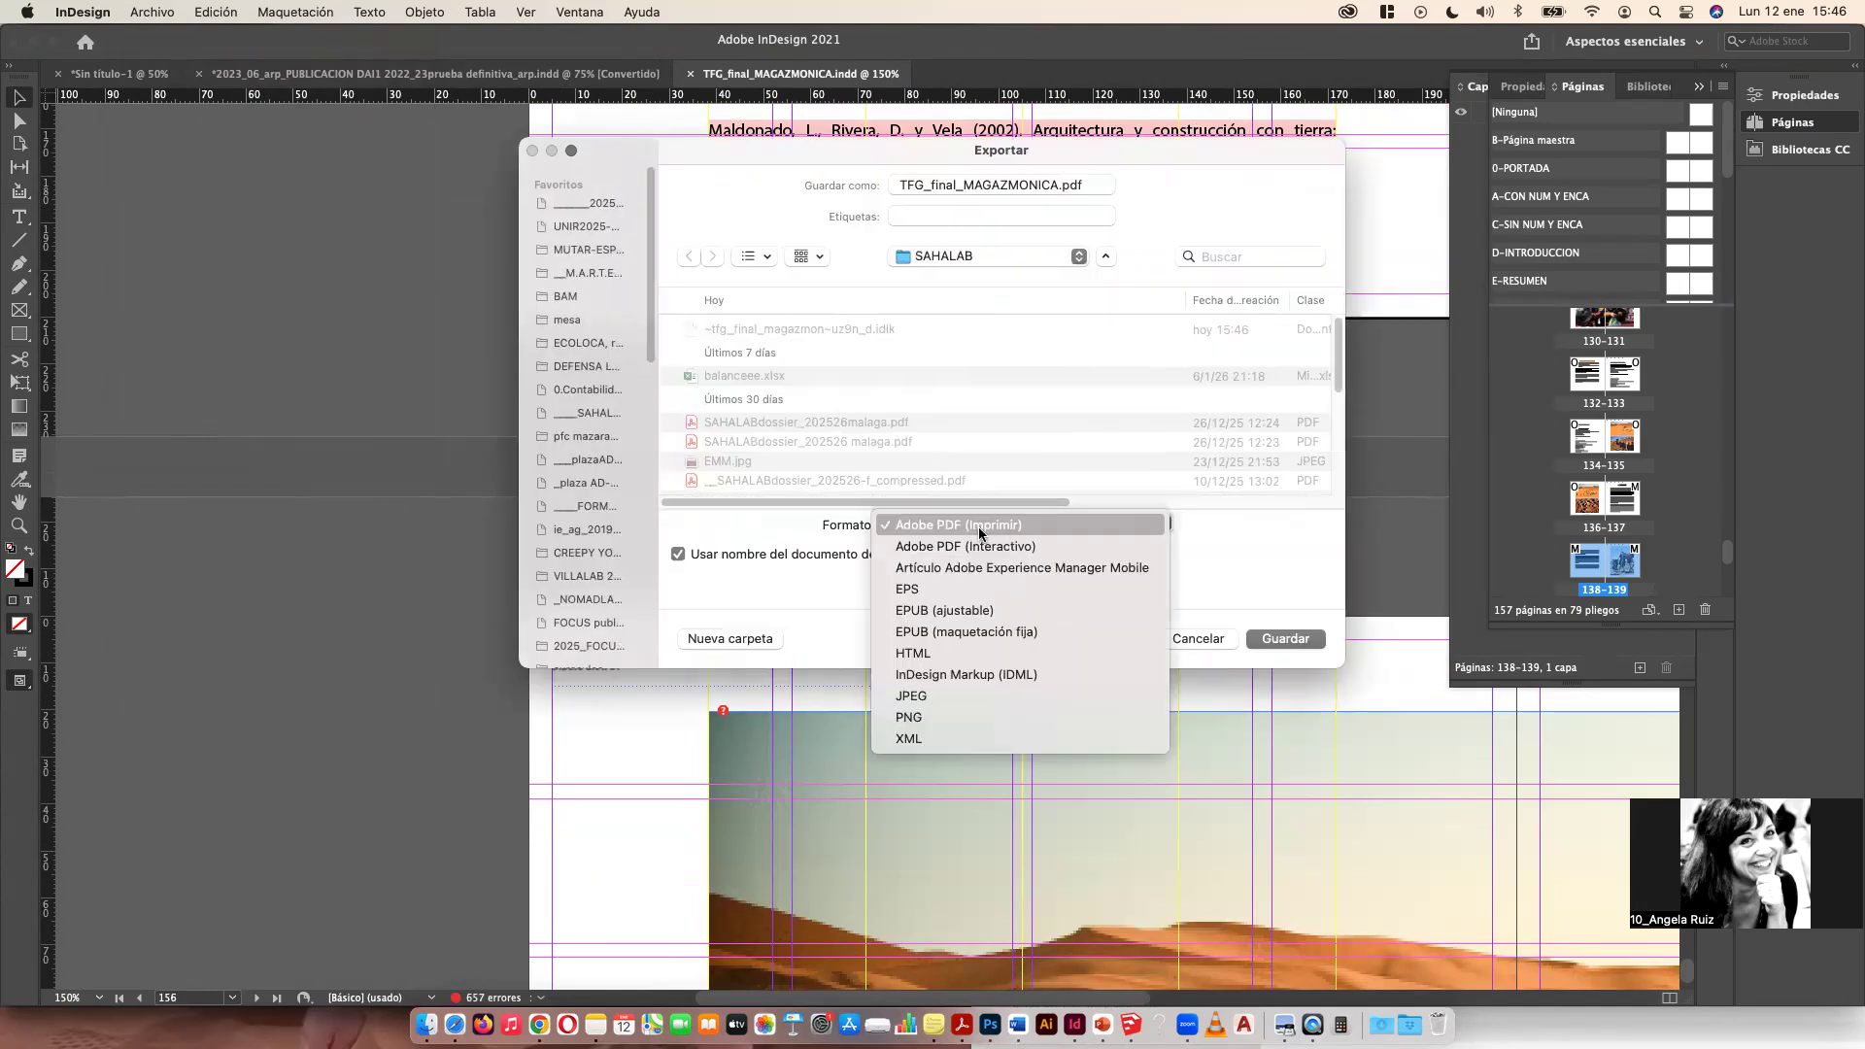
click(1208, 550)
click(1034, 532)
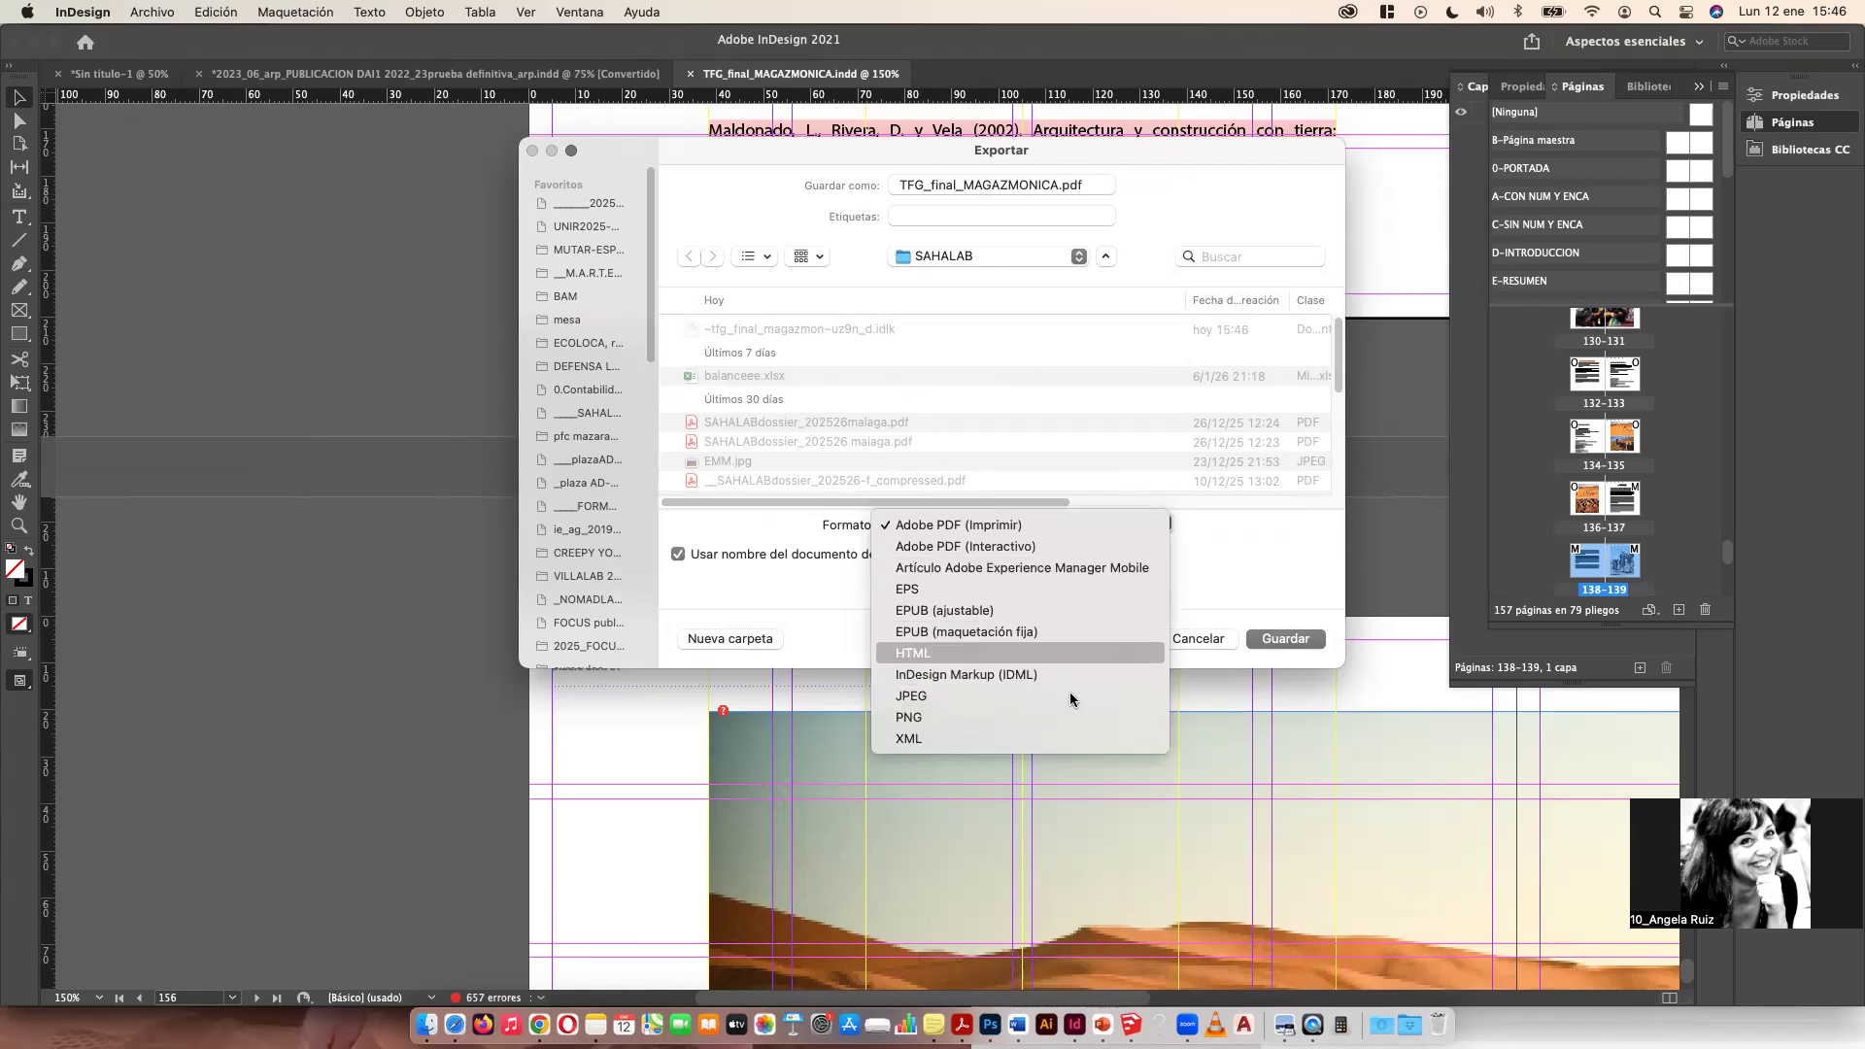
click(1201, 633)
click(1202, 633)
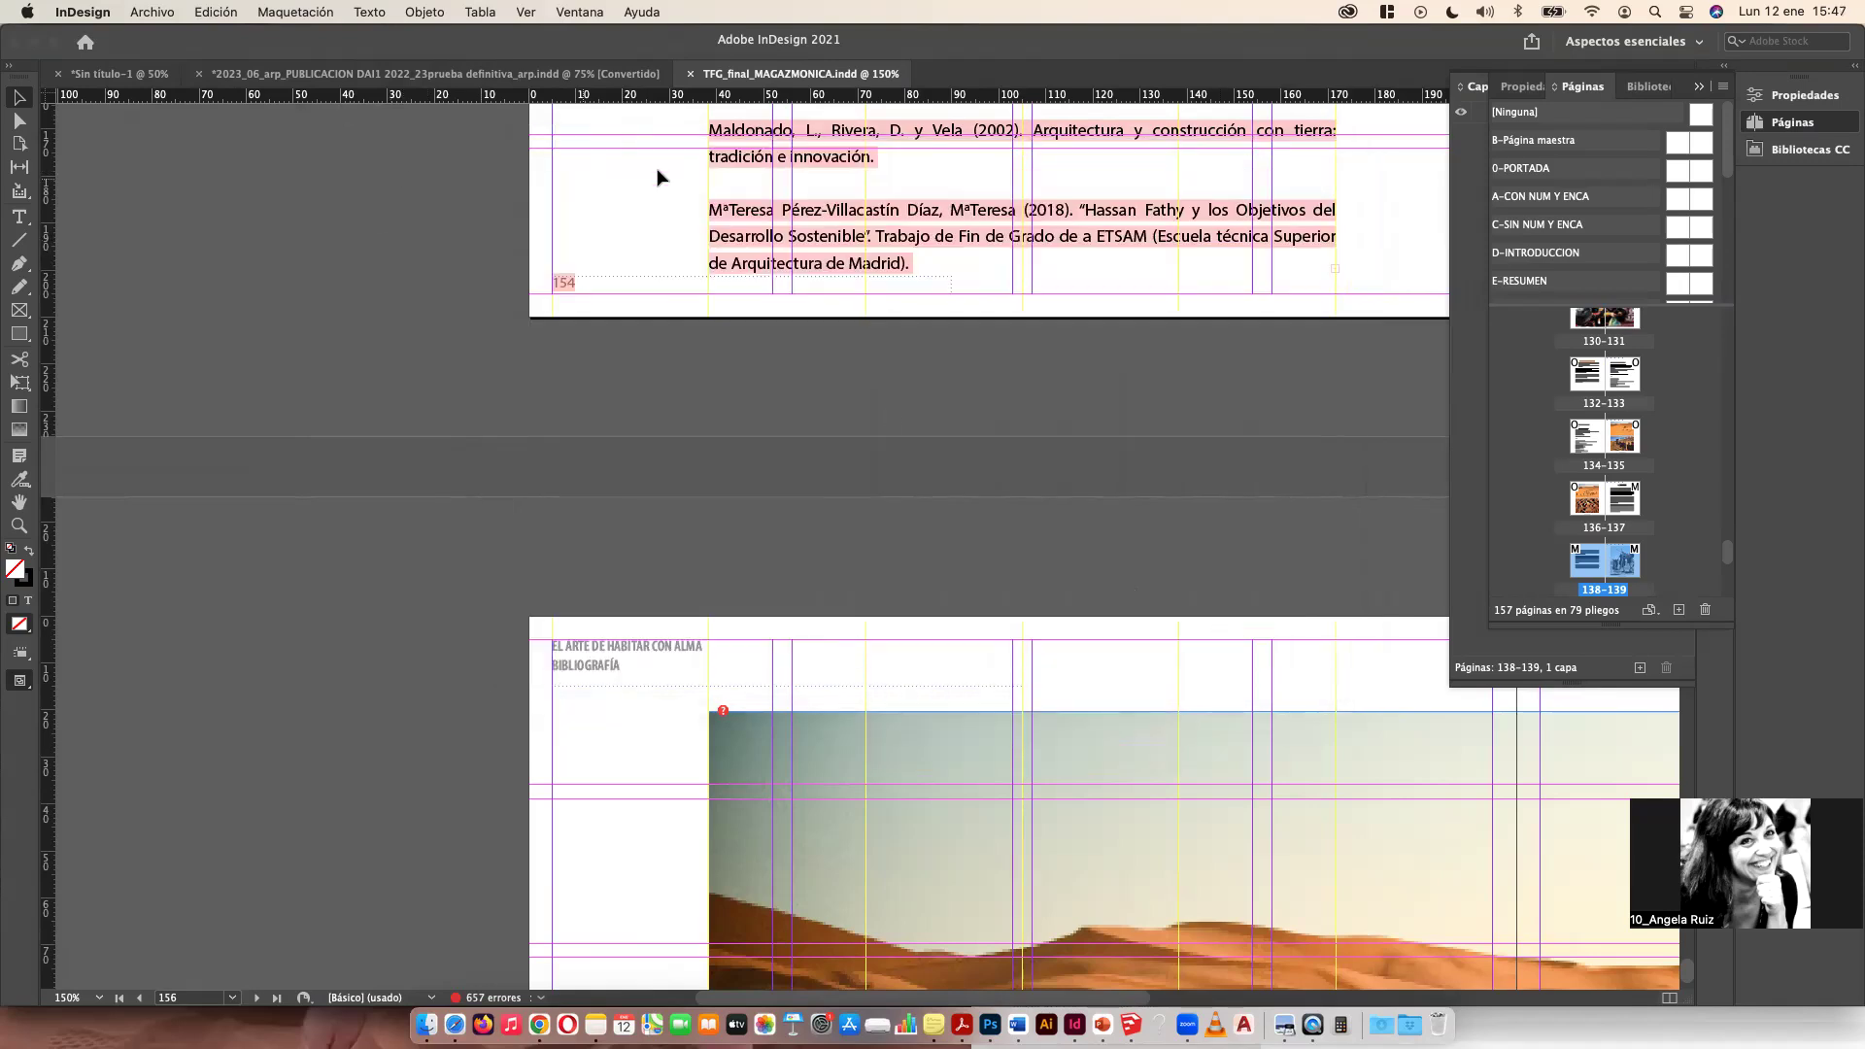
scroll(654, 171, down, 15)
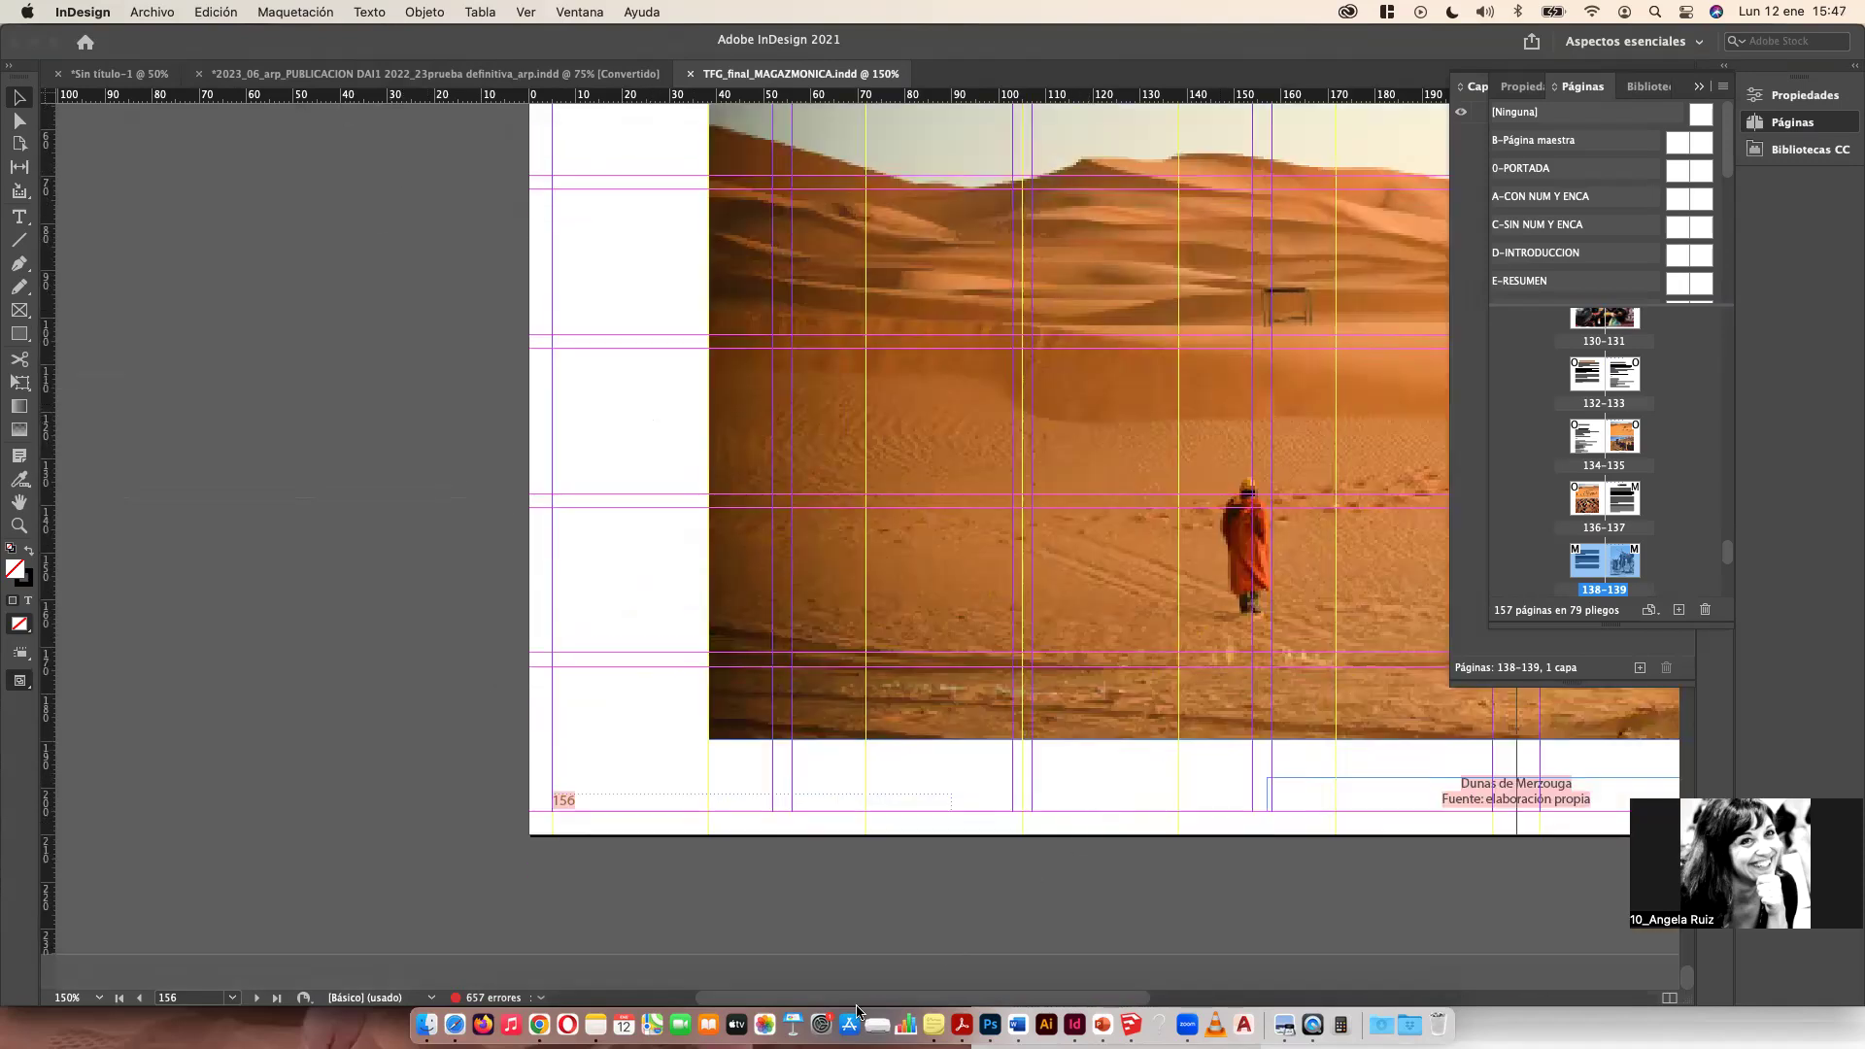